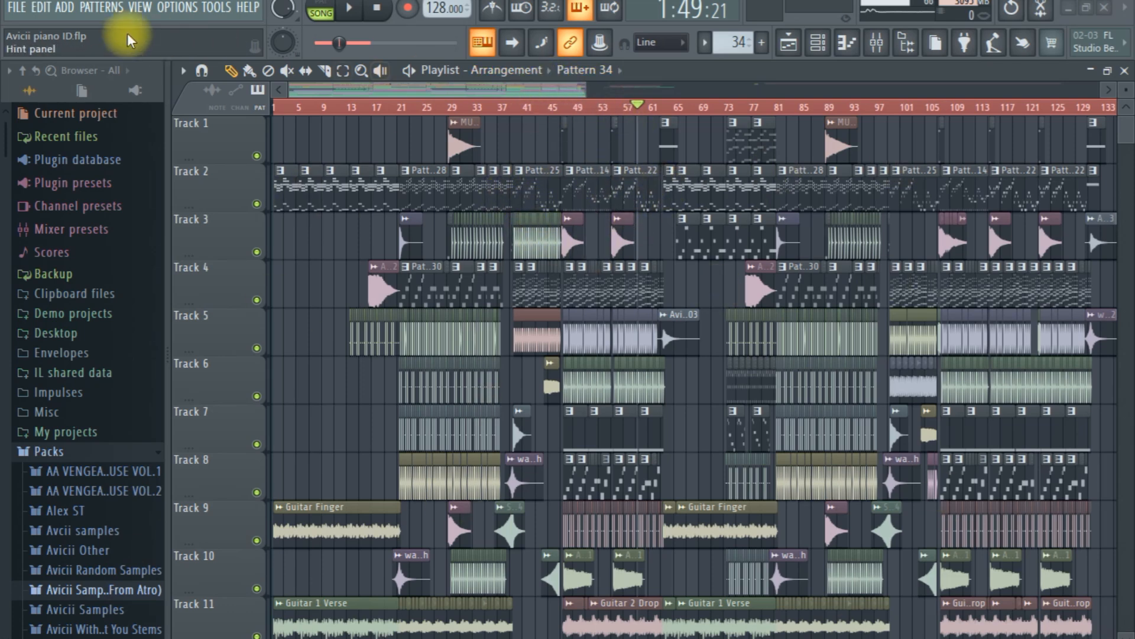
# Step: Place the song position at the start of Pattern 25 near bar 39 and open the first Pattern 5 clip on Track 4
pyautogui.moveTo(291, 91)
pyautogui.mouseDown()
pyautogui.moveTo(384, 90)
pyautogui.moveTo(289, 91)
pyautogui.mouseUp()
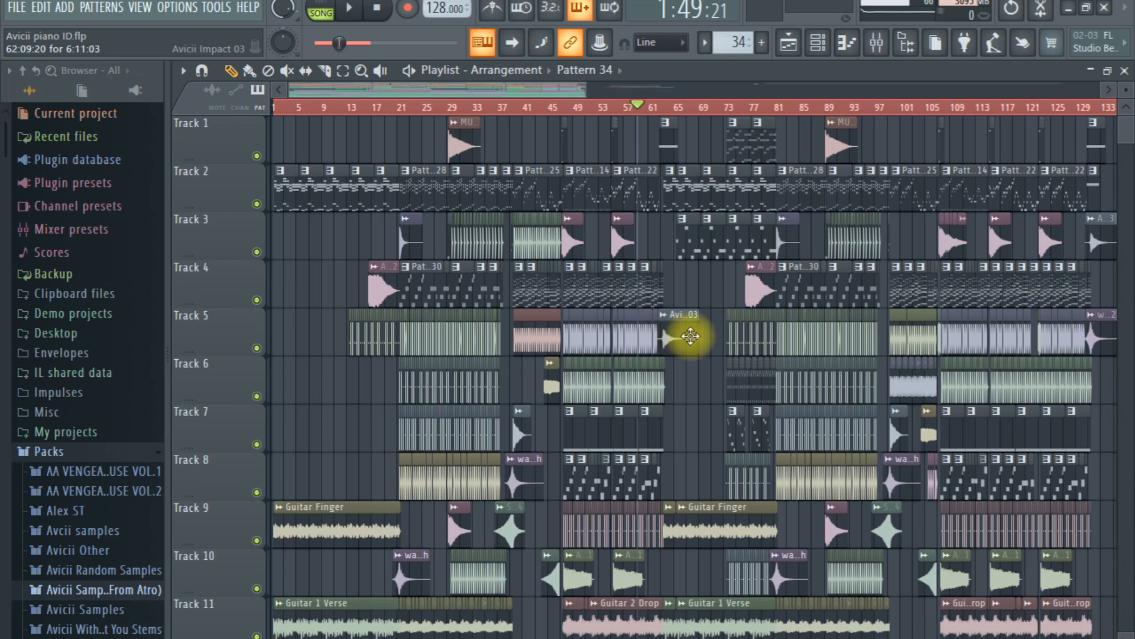
pyautogui.moveTo(290, 93); pyautogui.dragTo(227, 91)
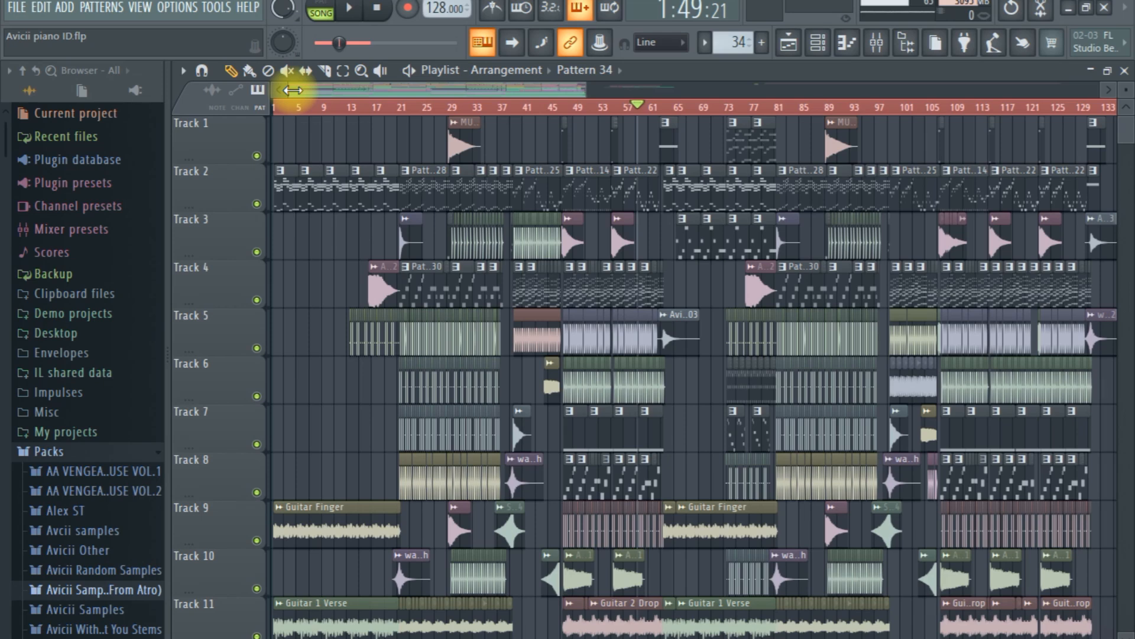
pyautogui.moveTo(293, 90); pyautogui.dragTo(428, 84)
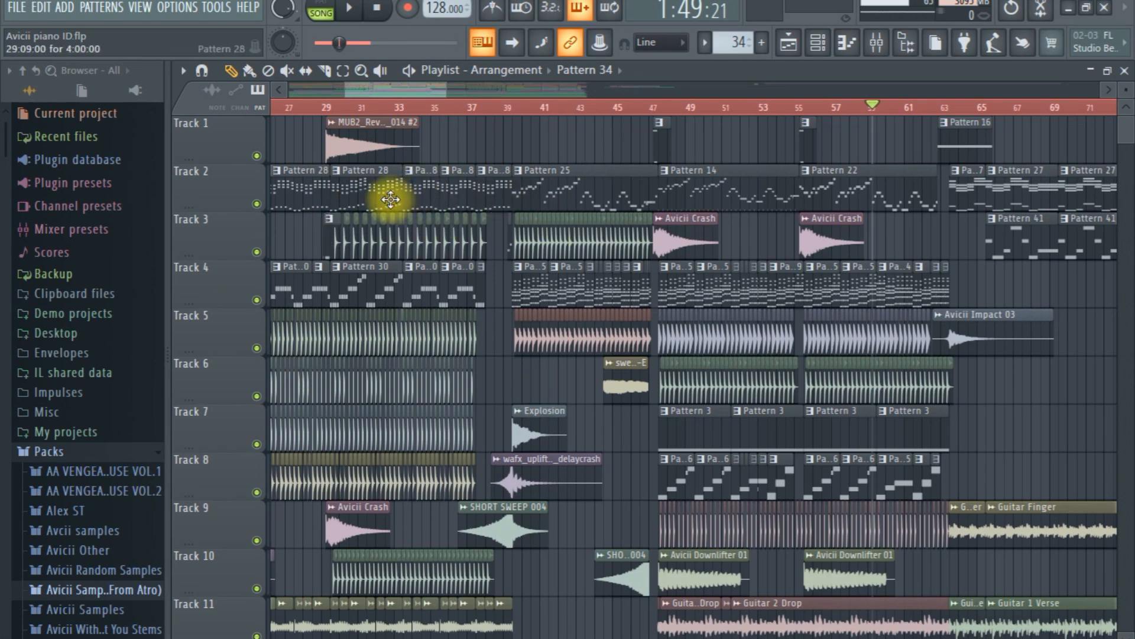
pyautogui.moveTo(418, 85)
pyautogui.mouseDown()
pyautogui.moveTo(442, 101)
pyautogui.moveTo(431, 90)
pyautogui.mouseUp()
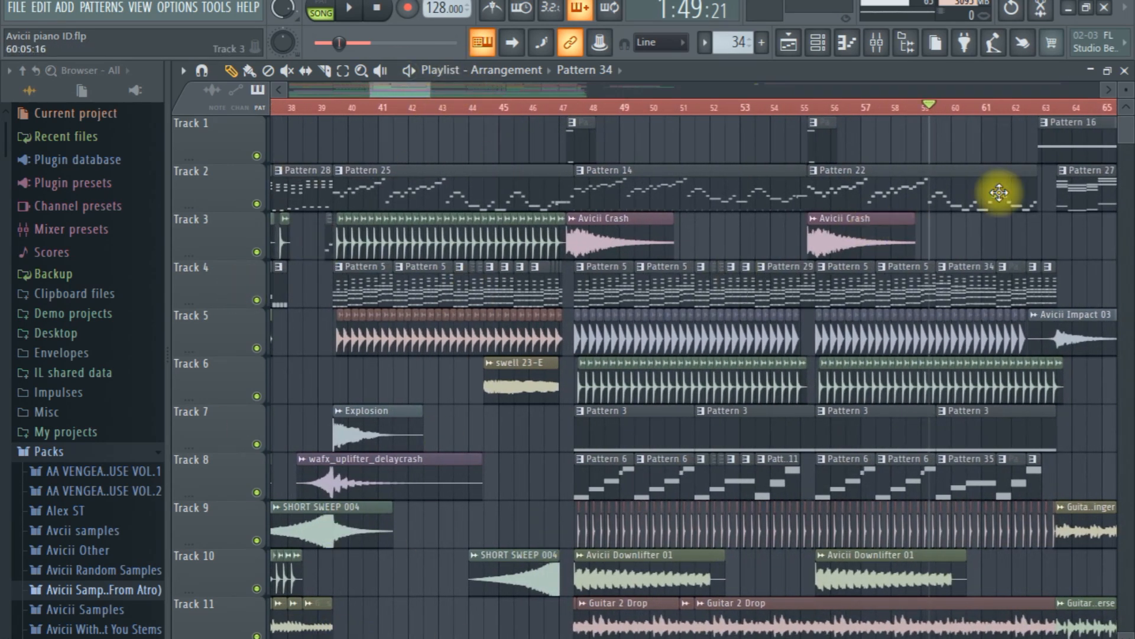
pyautogui.click(334, 107)
pyautogui.click(363, 289)
pyautogui.doubleClick(363, 288)
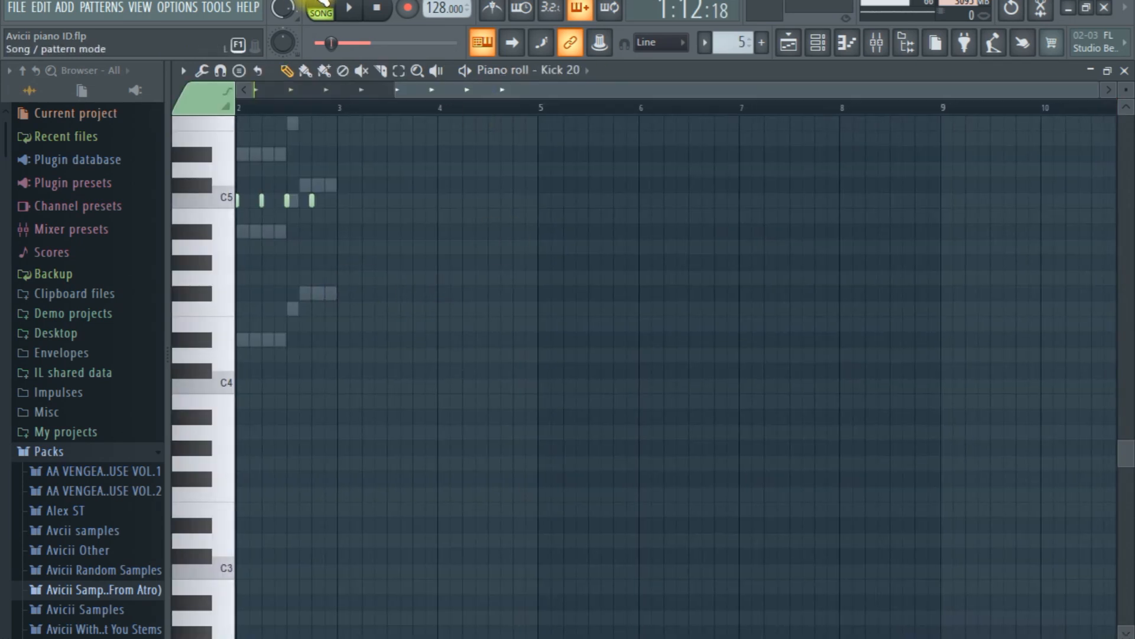
# Step: Open the TruePianos channel's notes in the piano roll and play Pattern 5 with that channel alone
pyautogui.doubleClick(342, 243)
pyautogui.click(818, 42)
pyautogui.scroll(10, 521, 333)
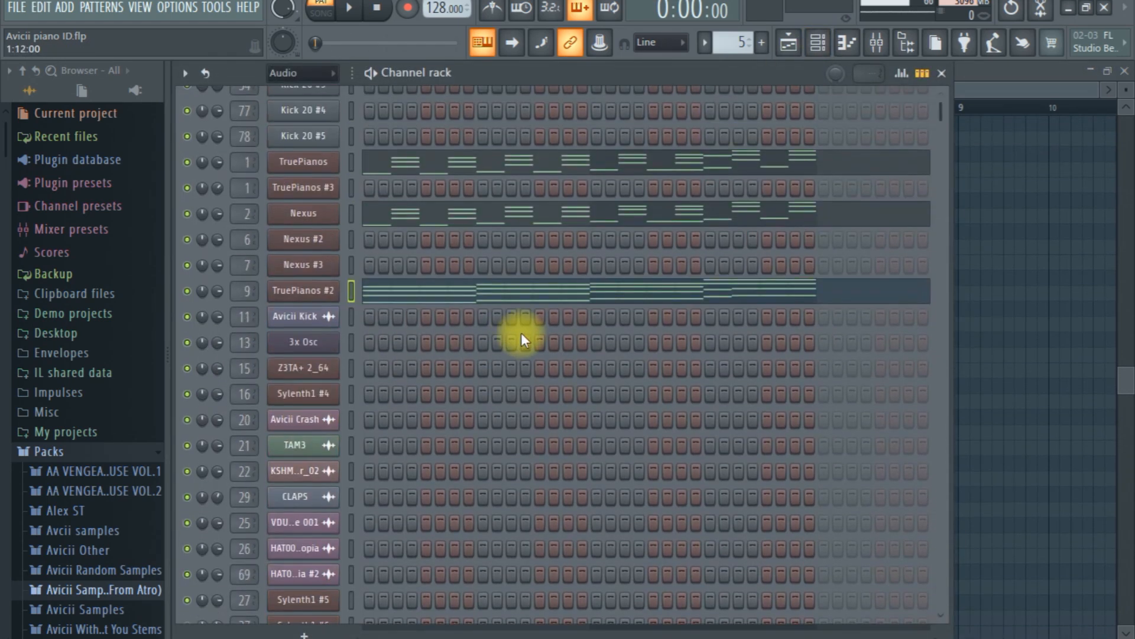
pyautogui.rightClick(304, 241)
pyautogui.click(382, 235)
pyautogui.scroll(-3, 592, 340)
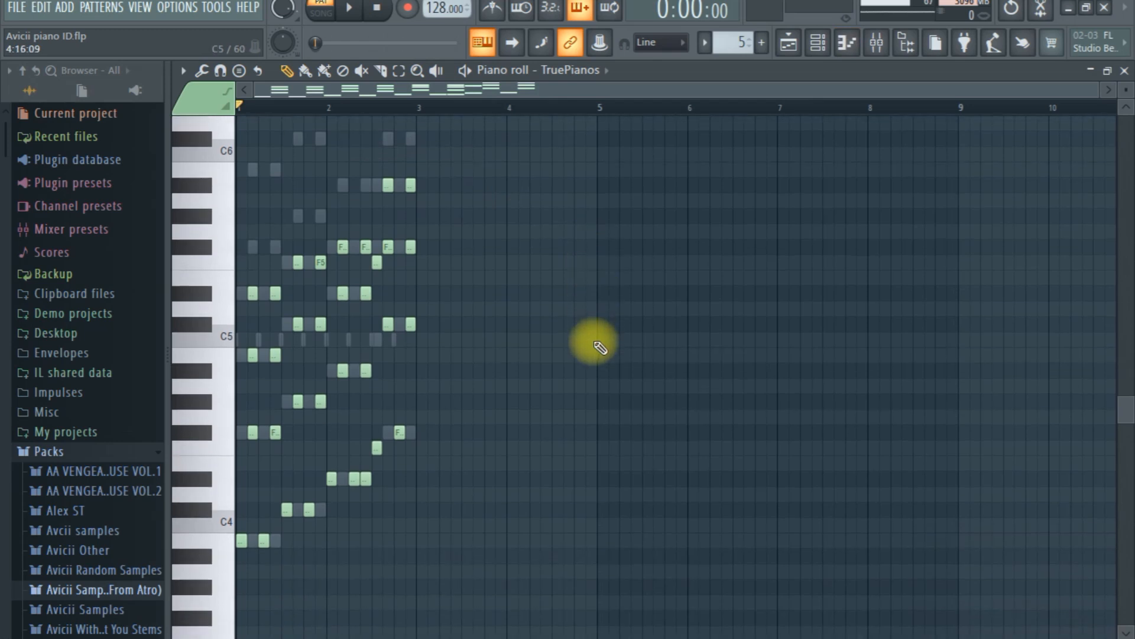
pyautogui.moveTo(1097, 89); pyautogui.dragTo(809, 85)
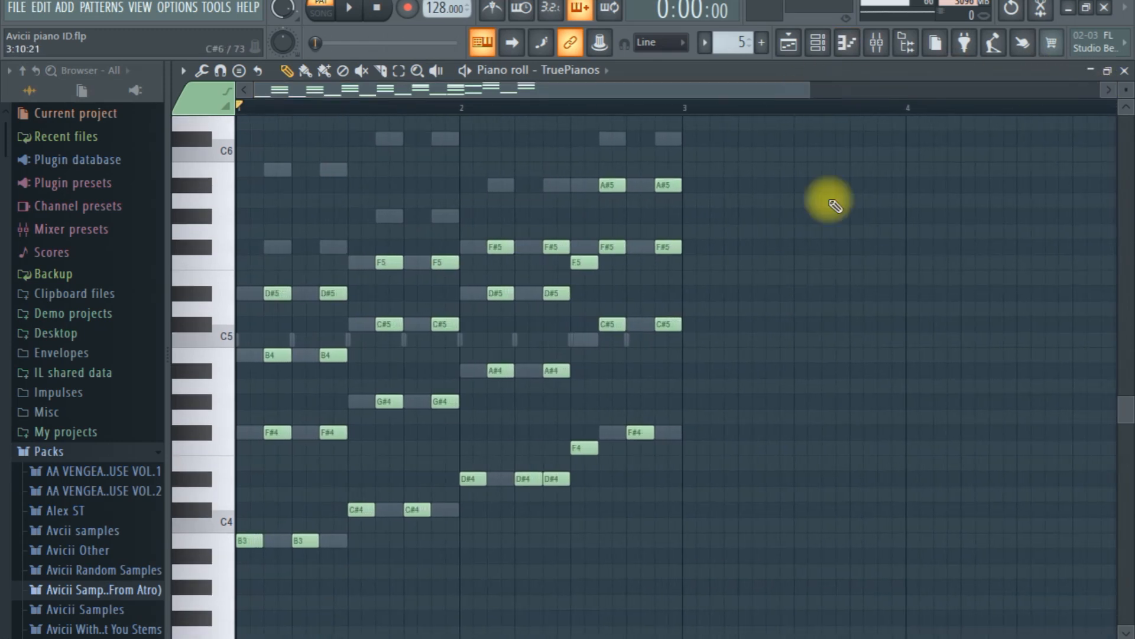
pyautogui.press('space')
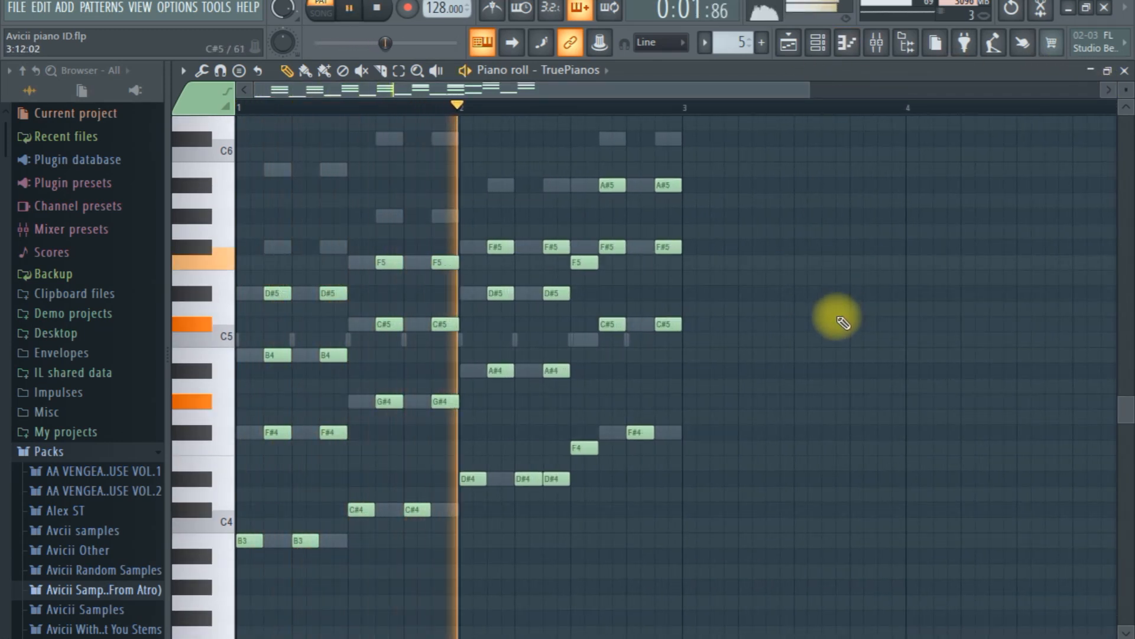
pyautogui.press('space')
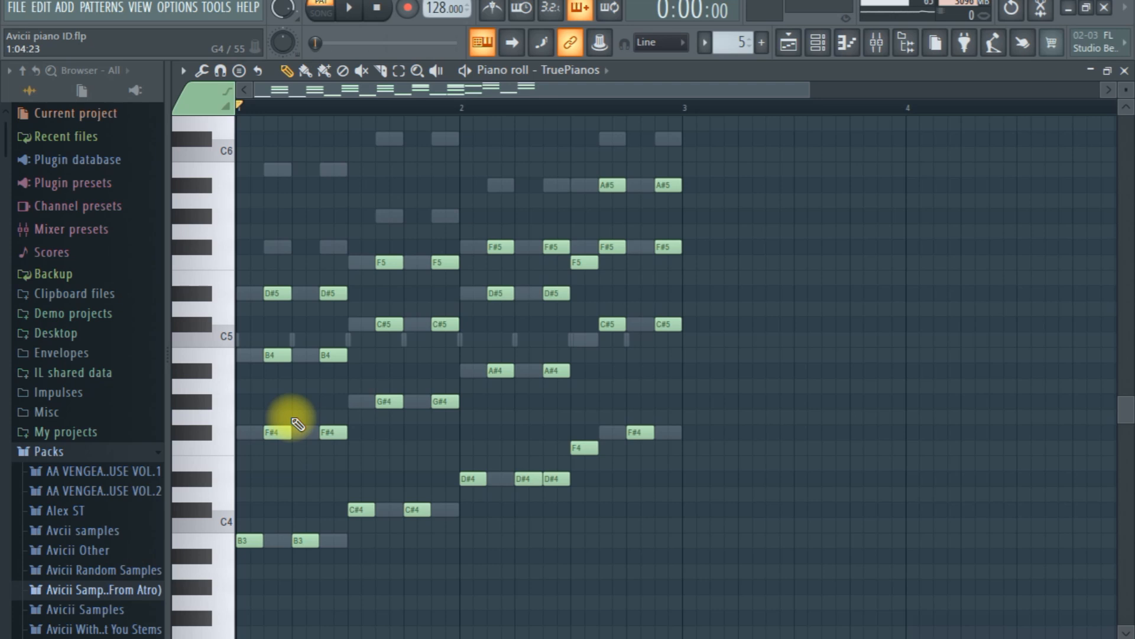
# Step: Open the Nexus channel's notes in the piano roll and play them back in Pattern 5
pyautogui.click(827, 51)
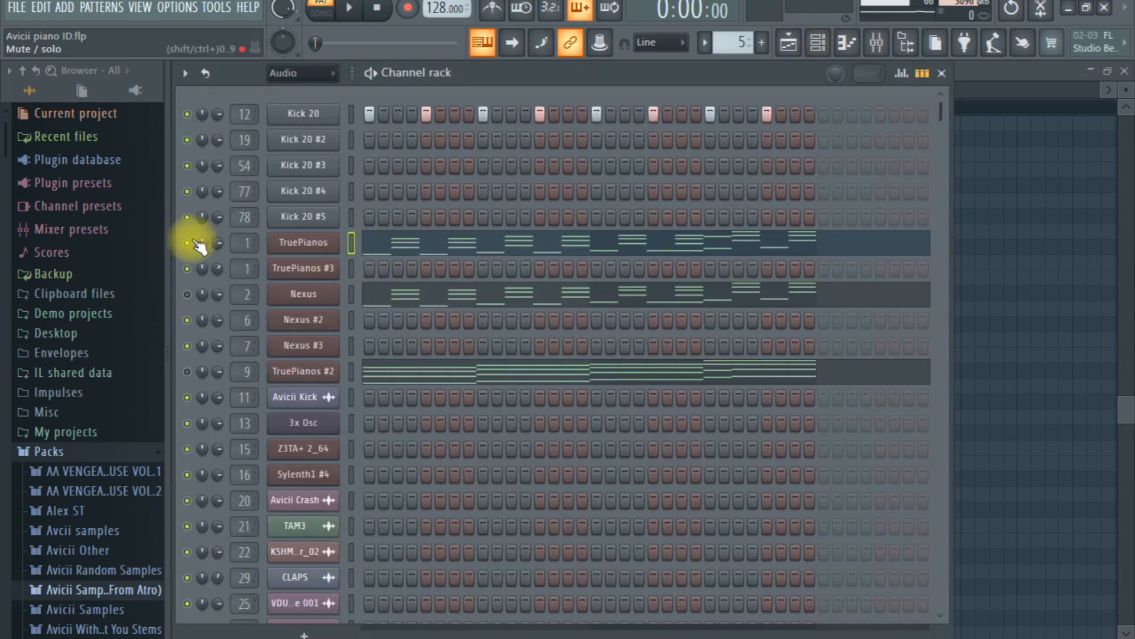
pyautogui.click(391, 294)
pyautogui.scroll(3, 697, 388)
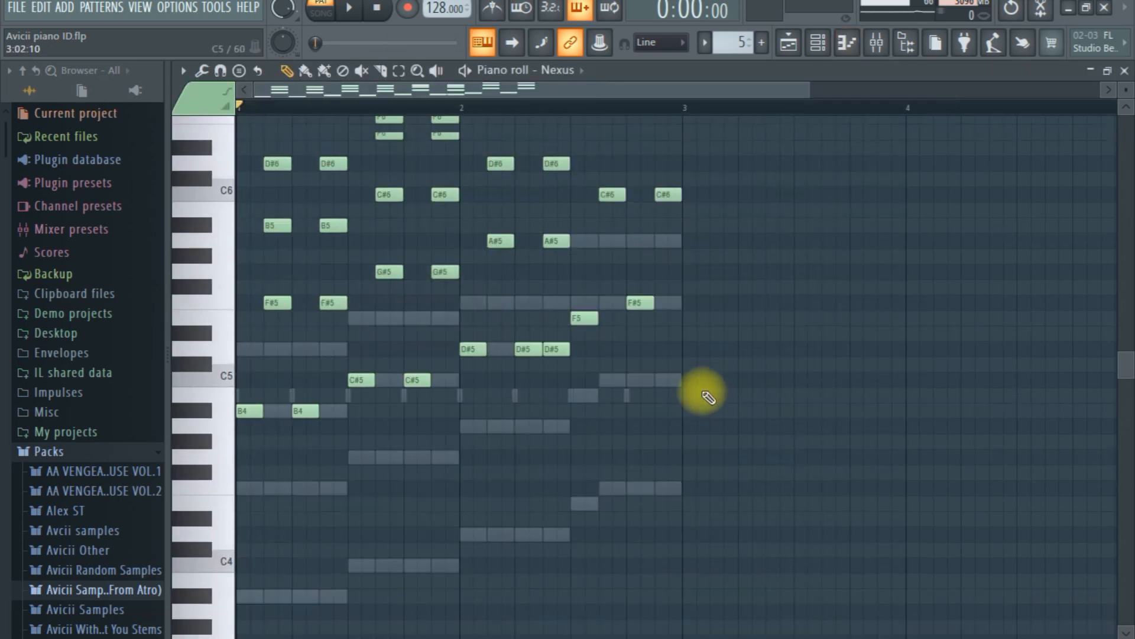
pyautogui.press('space')
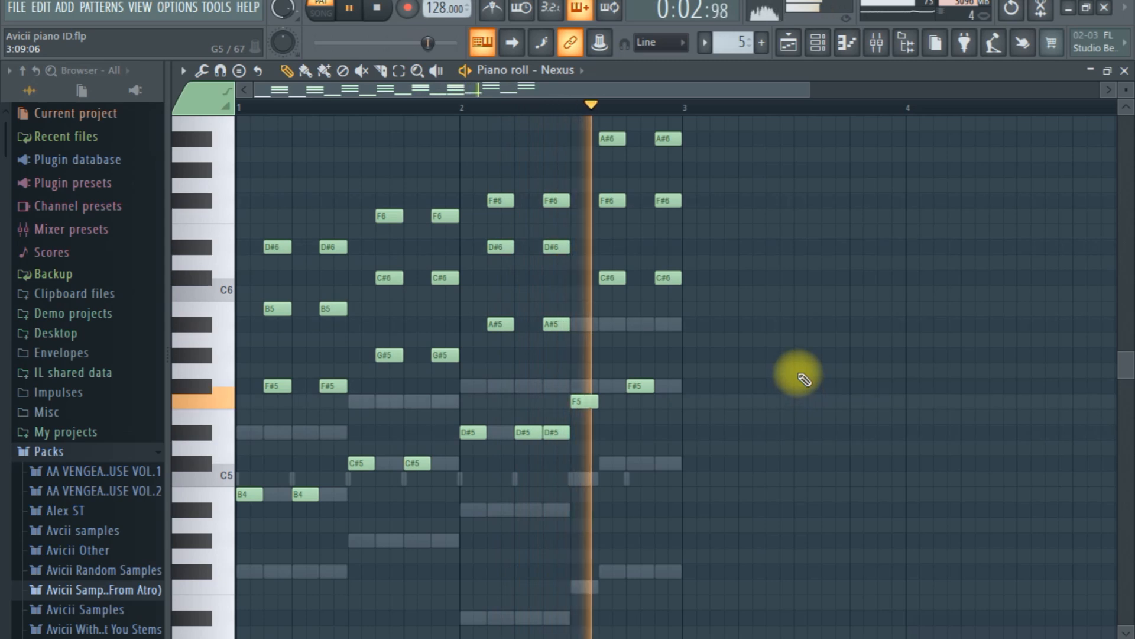
pyautogui.press('space')
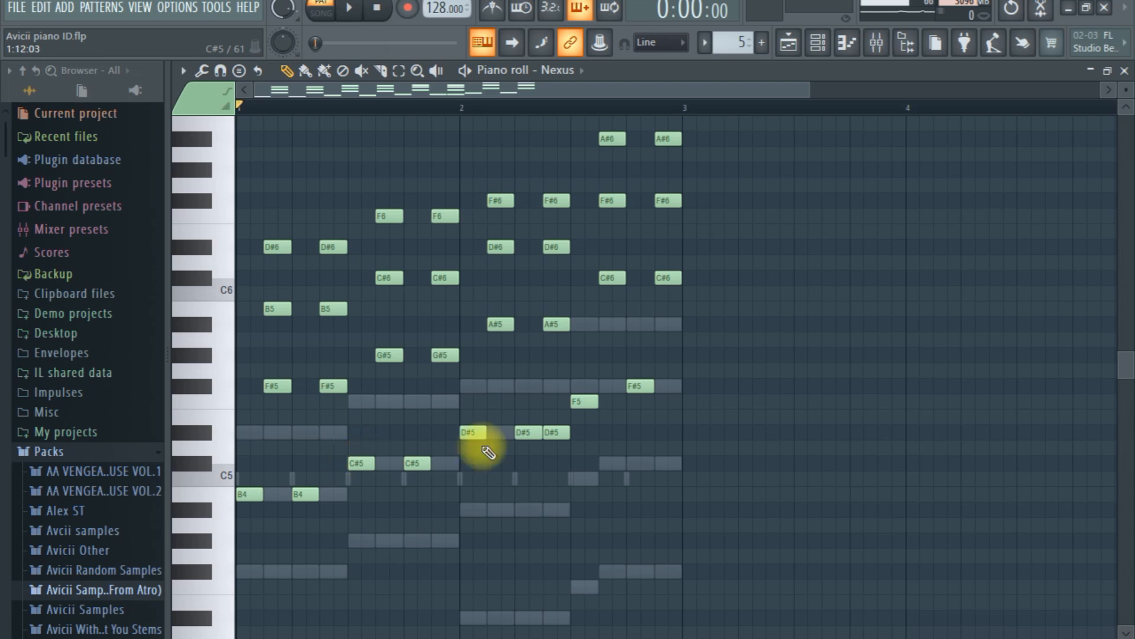
# Step: Play the TruePianos and Nexus channels together in Pattern 5, with TruePianos #2 muted
pyautogui.click(816, 42)
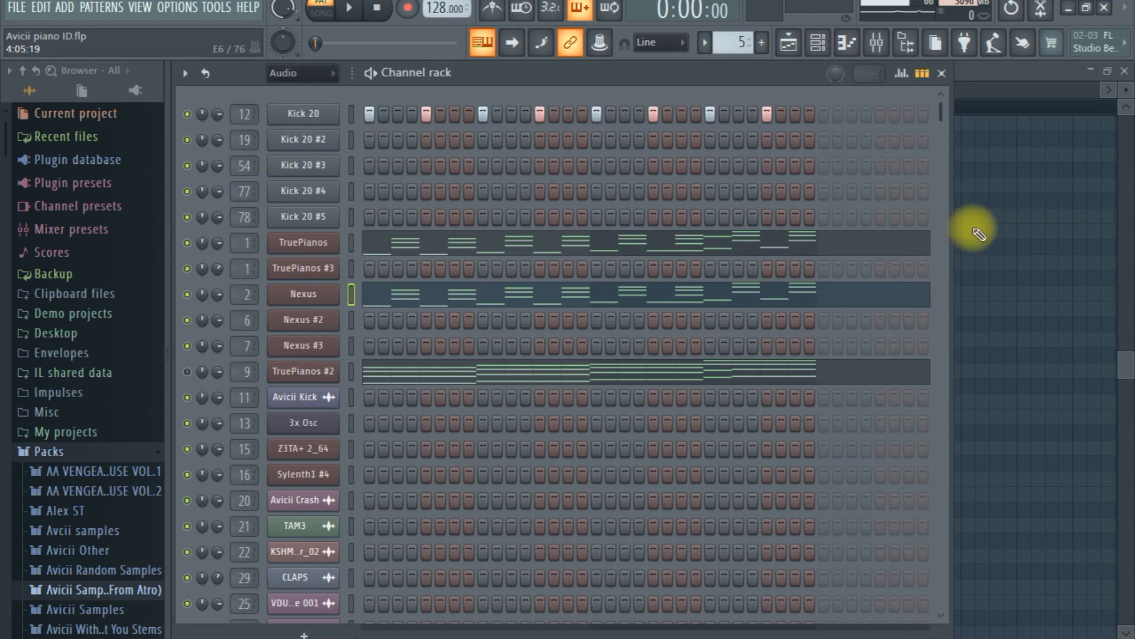
pyautogui.click(1010, 260)
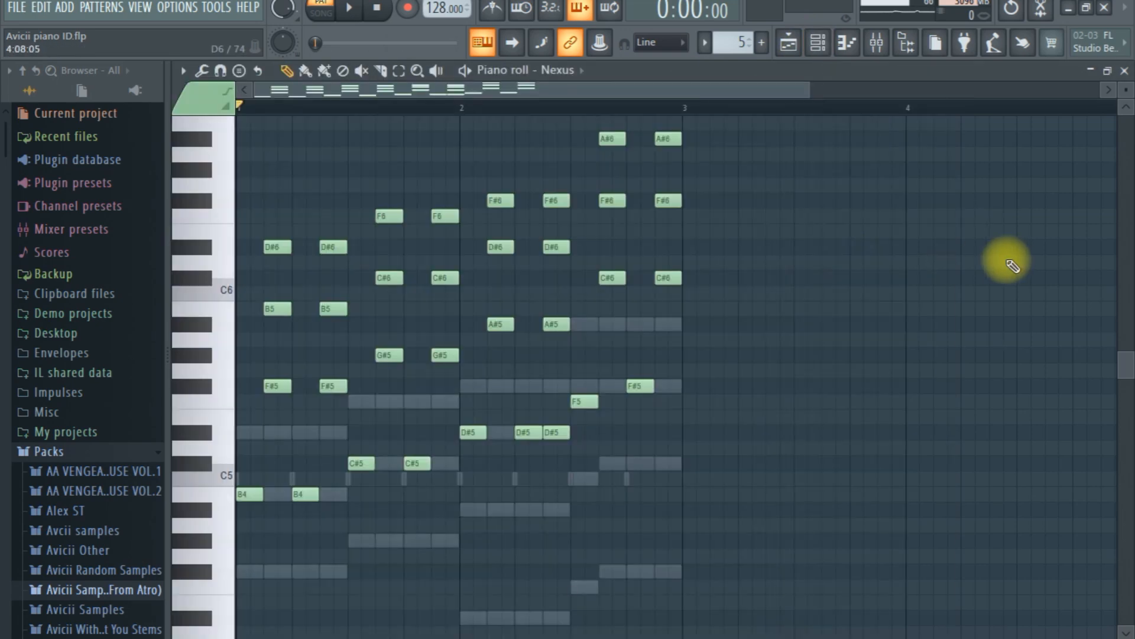
pyautogui.press('space')
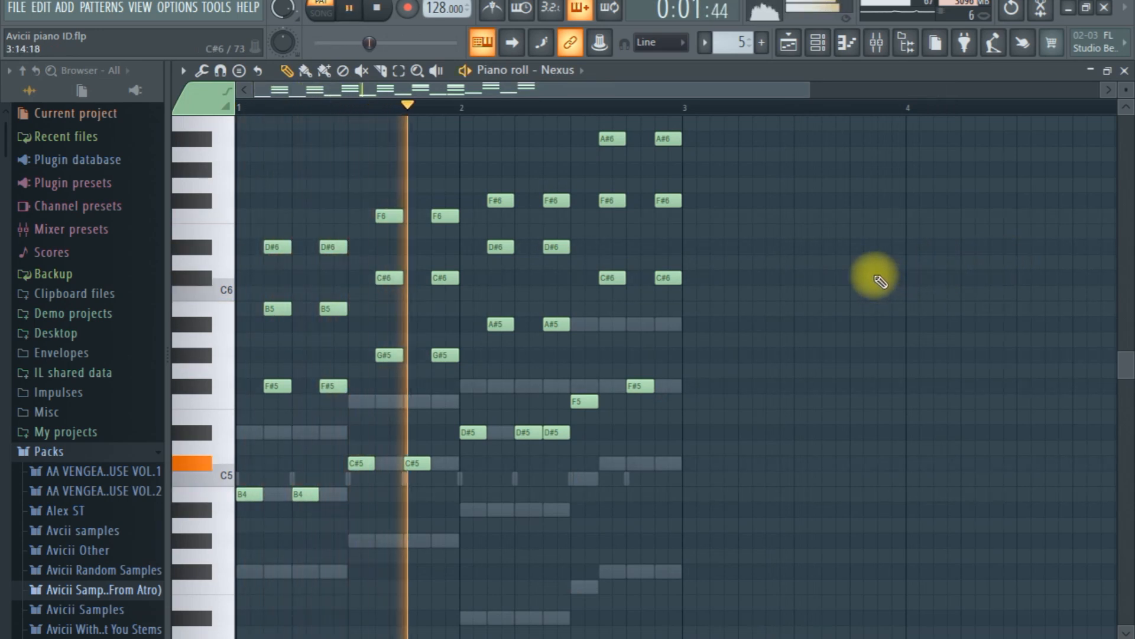
pyautogui.press('space')
# Step: Open the TruePianos #2 channel's notes in the piano roll and play its chords with TruePianos and Nexus muted
pyautogui.click(820, 52)
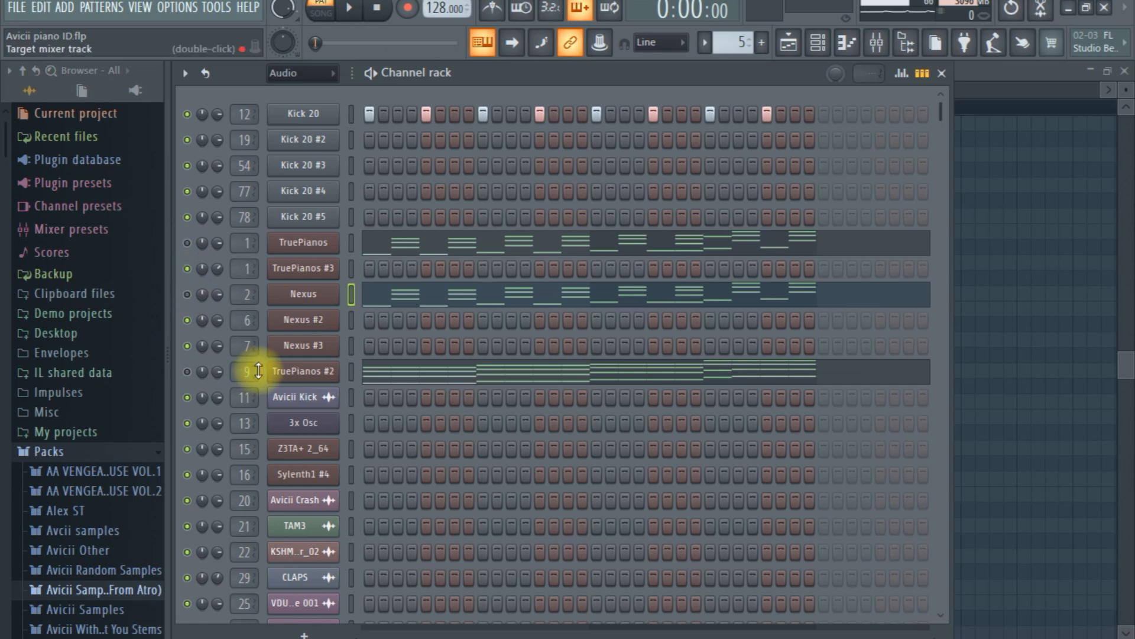
pyautogui.rightClick(336, 372)
pyautogui.click(356, 371)
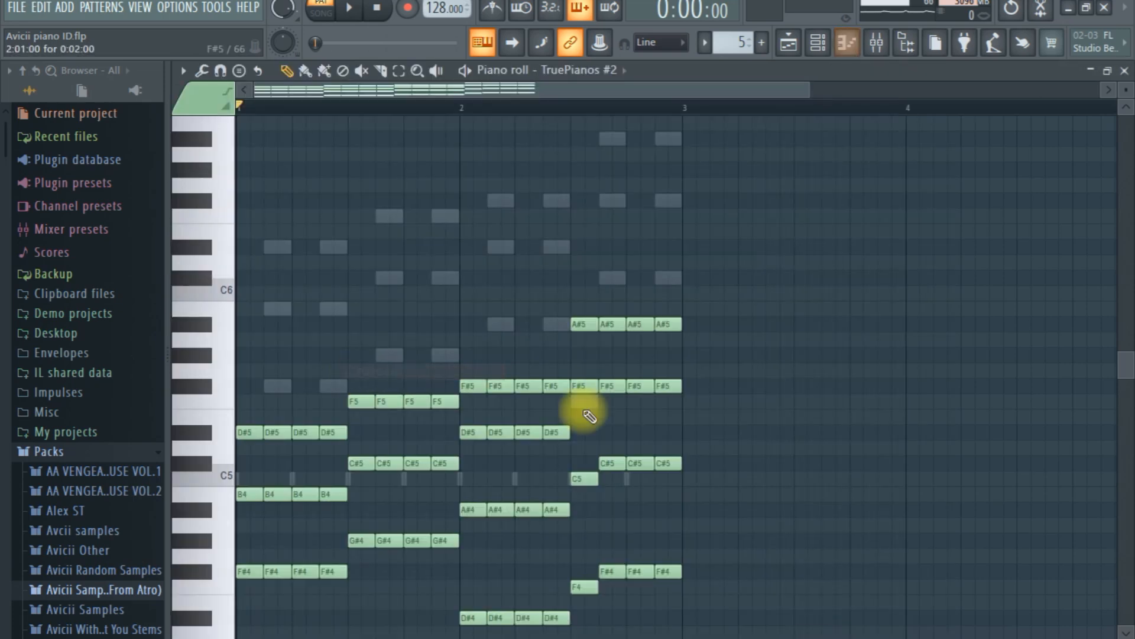
pyautogui.press('space')
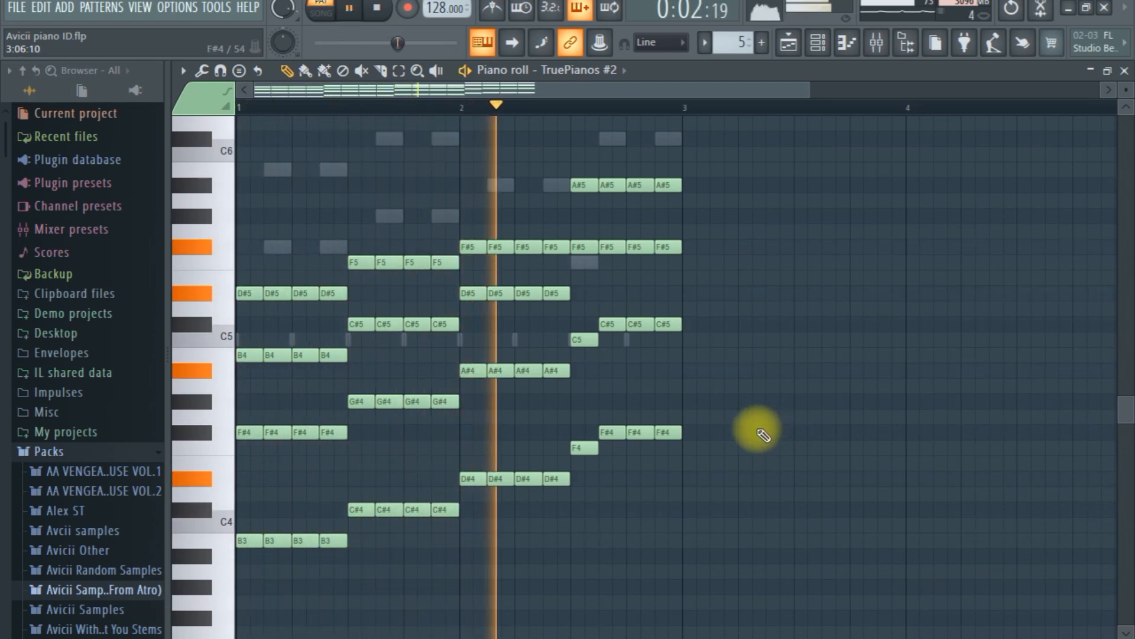
pyautogui.press('space')
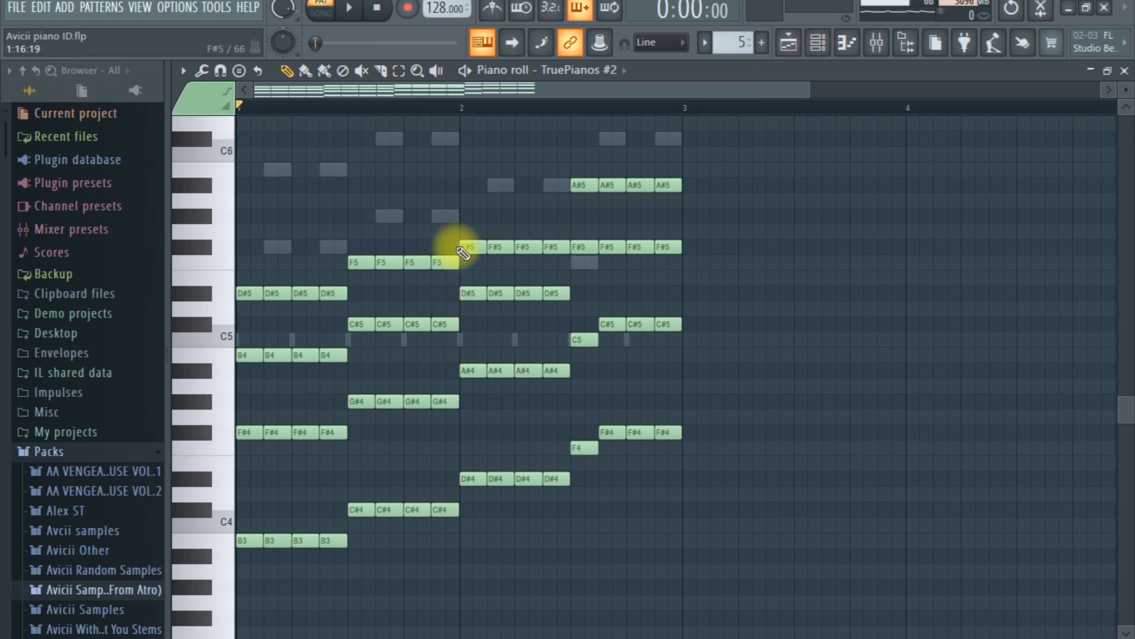
# Step: Play Pattern 5 with the TruePianos, Nexus and TruePianos #2 channels all unmuted
pyautogui.click(818, 42)
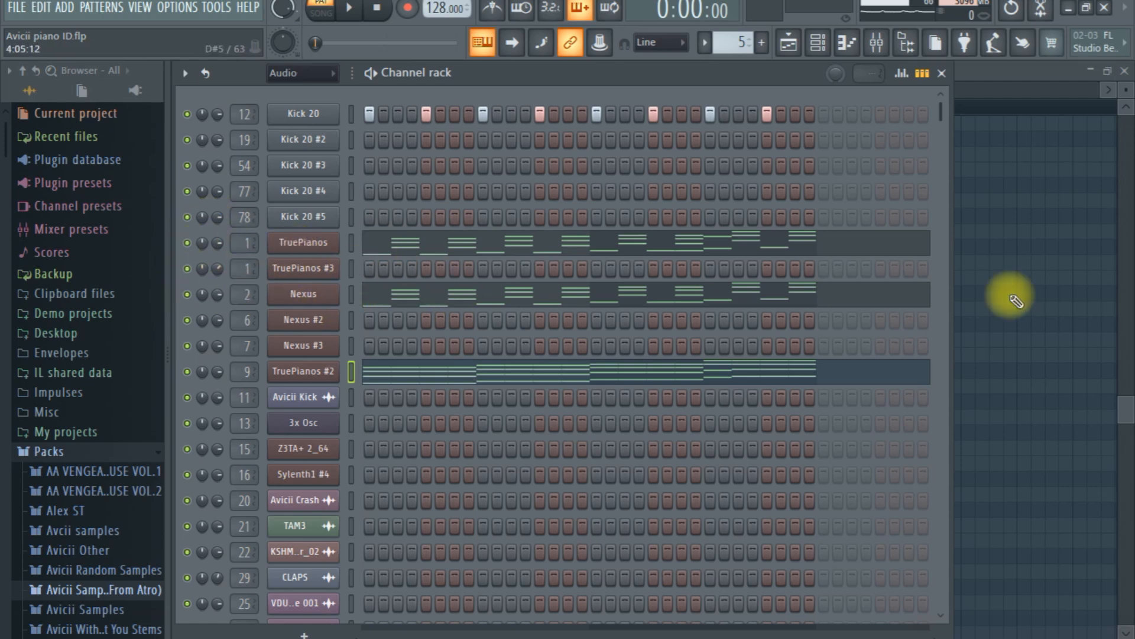
pyautogui.click(1012, 253)
pyautogui.scroll(1, 921, 261)
pyautogui.press('space')
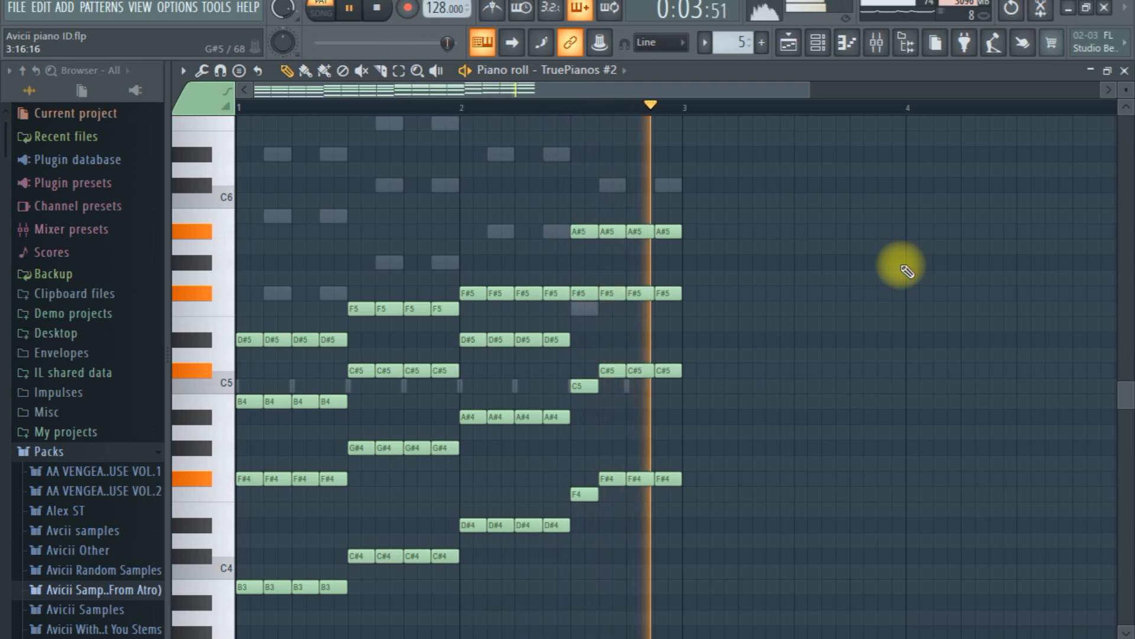
pyautogui.press('space')
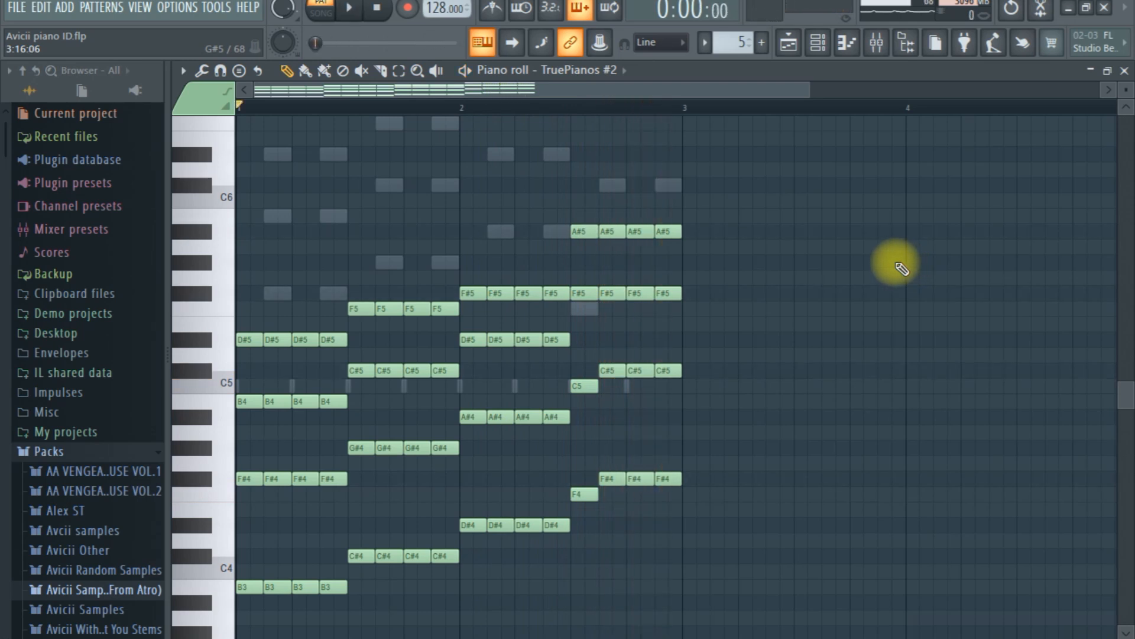
# Step: Open Pattern 25 from Track 2 of the playlist and play its full Sylenth1 #8 melody in the piano roll
pyautogui.click(790, 43)
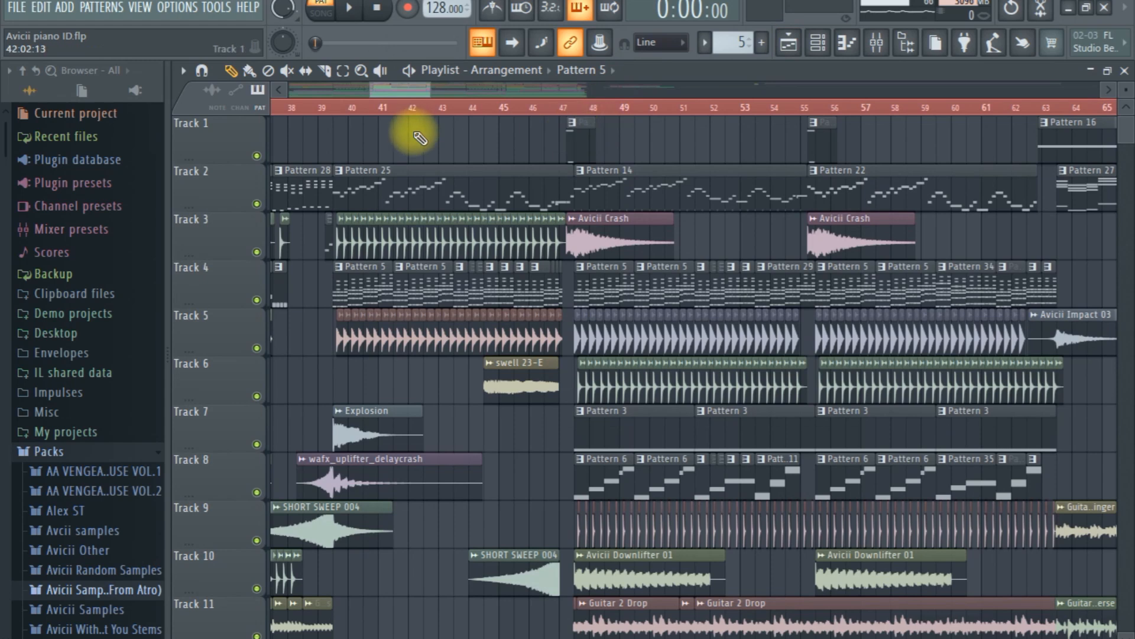
pyautogui.moveTo(431, 94); pyautogui.dragTo(421, 93)
pyautogui.click(343, 109)
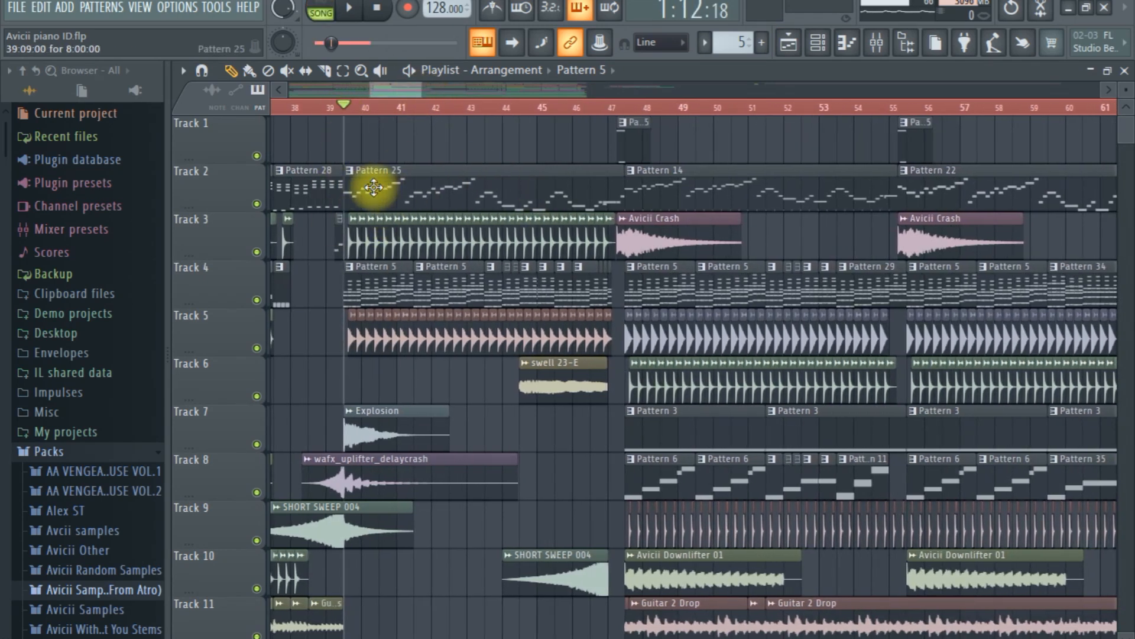
pyautogui.click(612, 108)
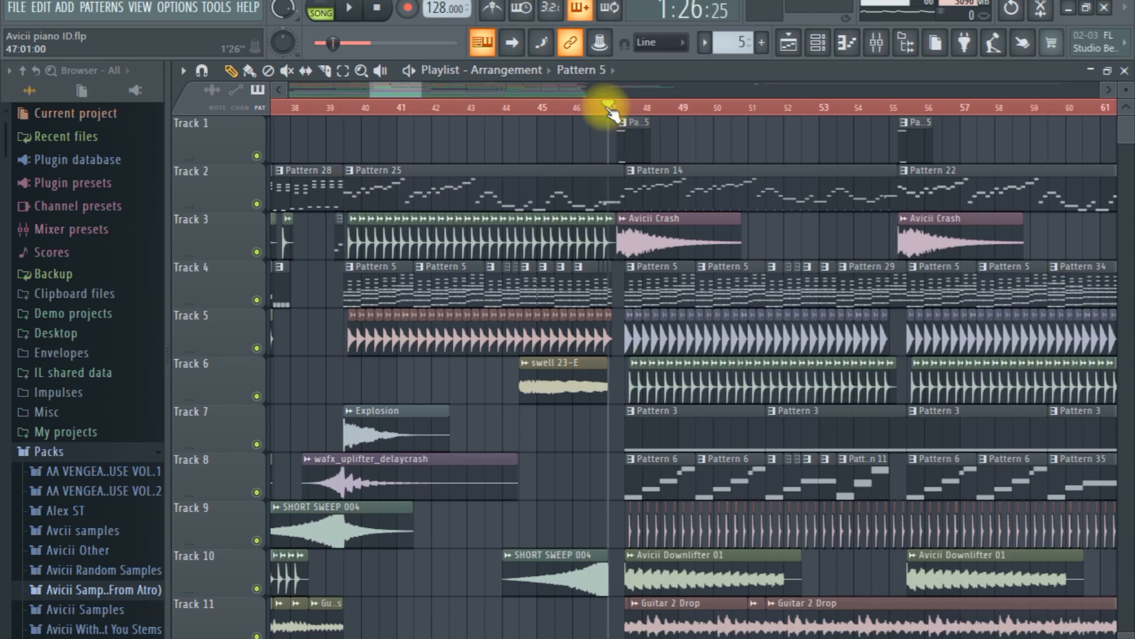
pyautogui.doubleClick(597, 184)
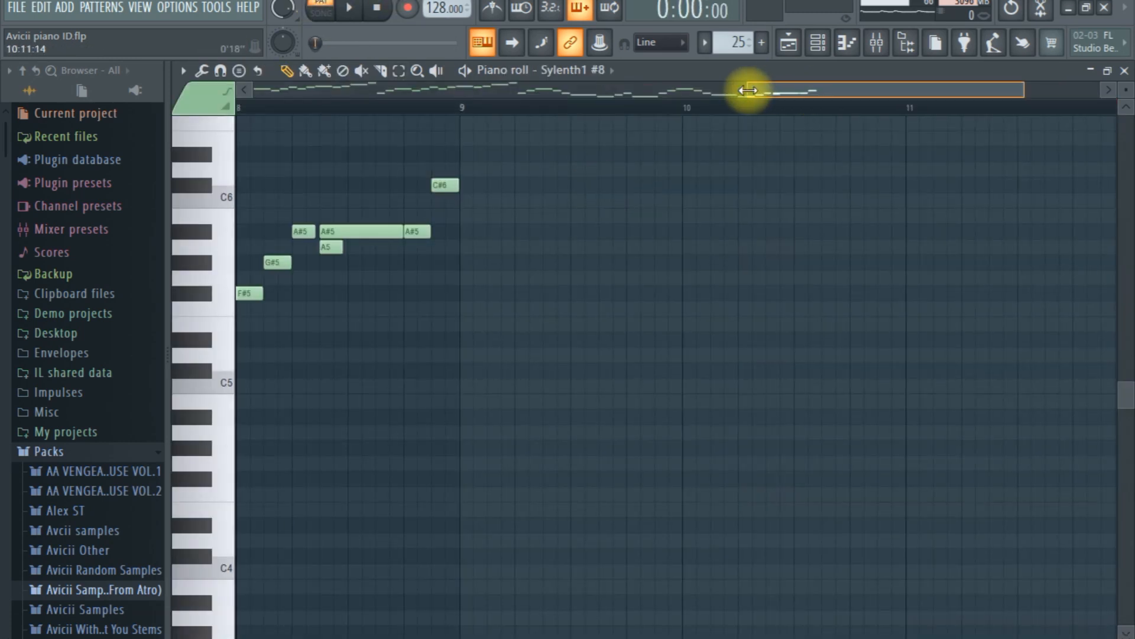
pyautogui.moveTo(750, 90); pyautogui.dragTo(256, 90)
pyautogui.scroll(4, 473, 247)
pyautogui.press('space')
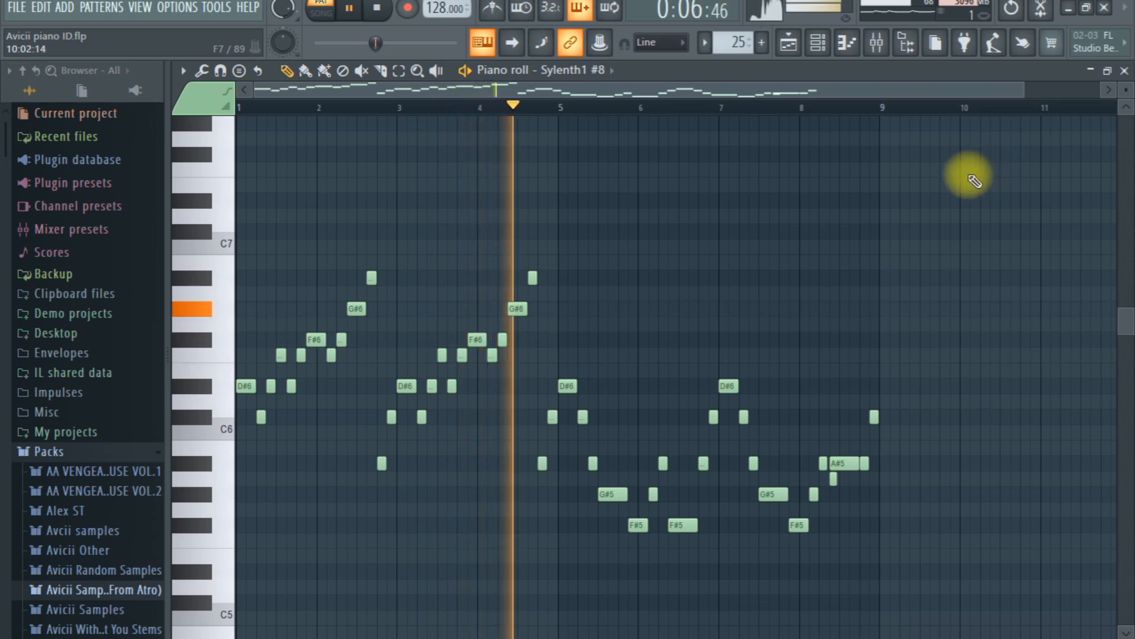
pyautogui.press('space')
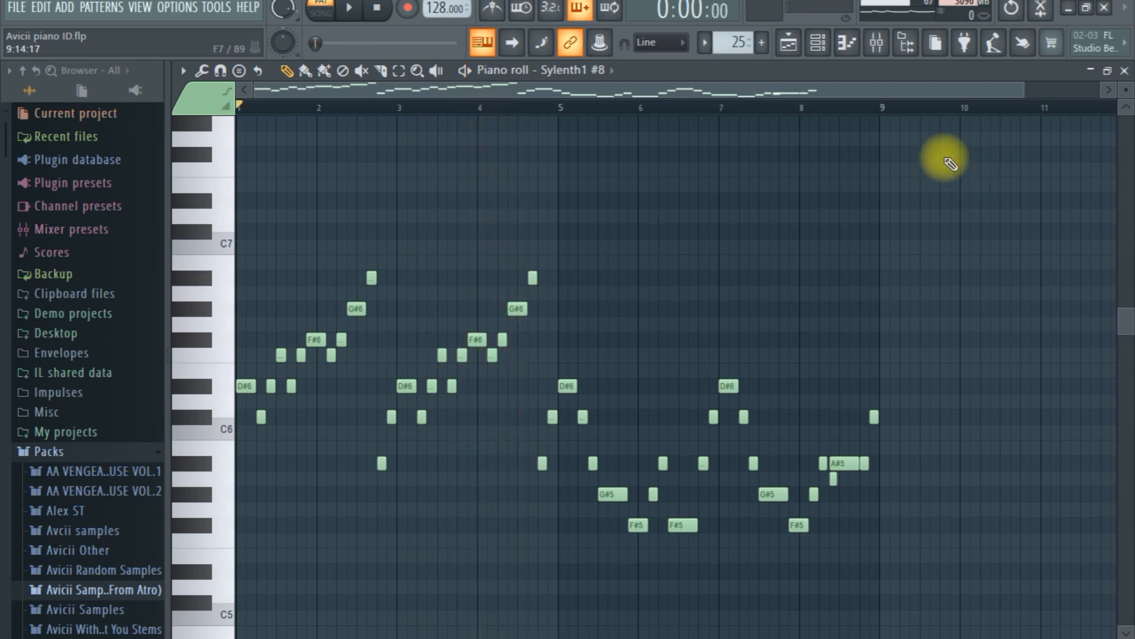
pyautogui.moveTo(1020, 90); pyautogui.dragTo(818, 139)
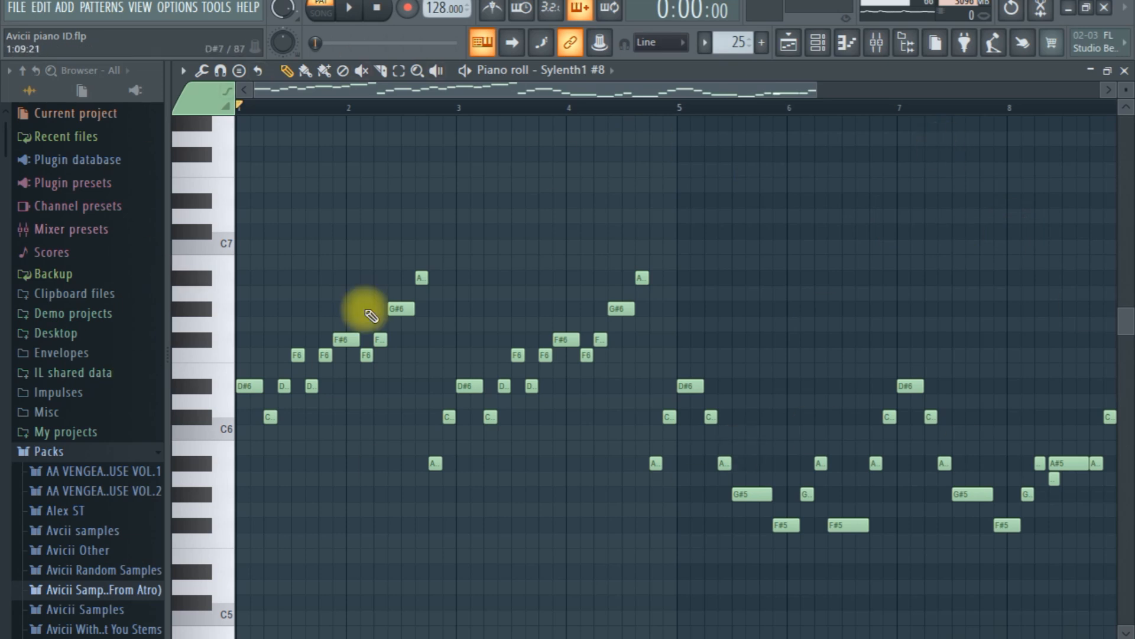
# Step: Return to the playlist and play the arrangement from the start of Pattern 25, then from bar 46 into the drop
pyautogui.click(789, 42)
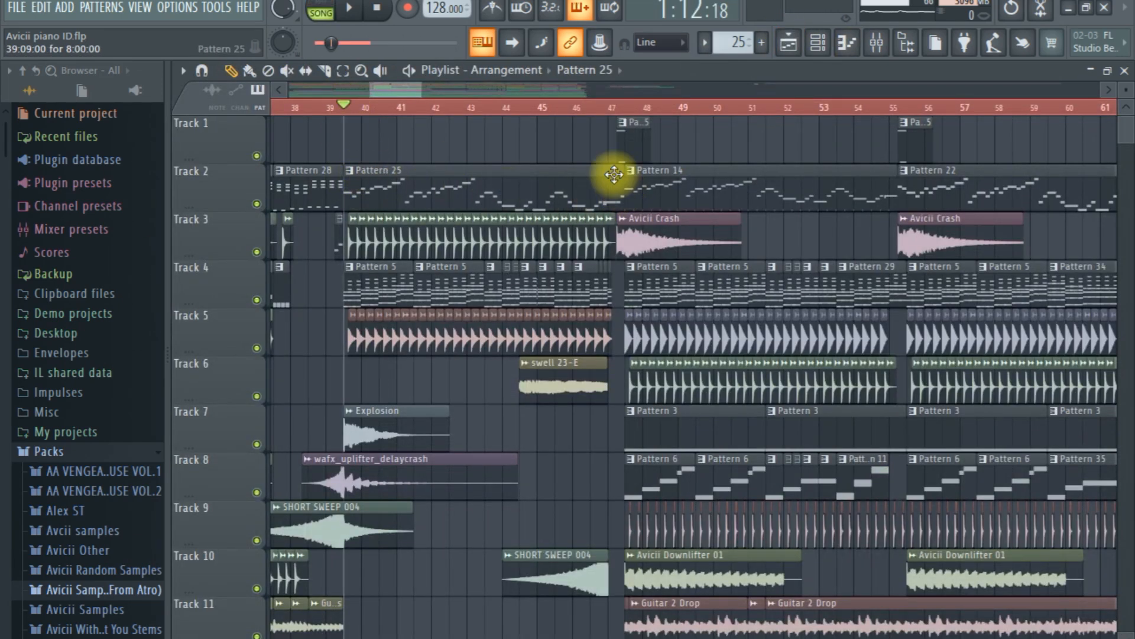
pyautogui.press('space')
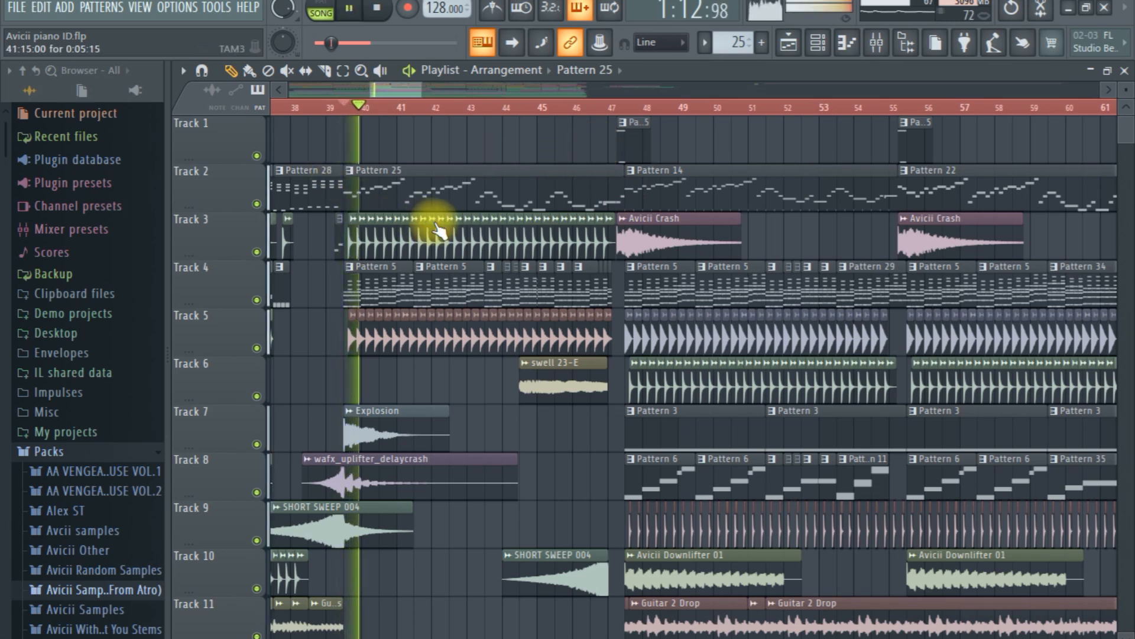
pyautogui.press('space')
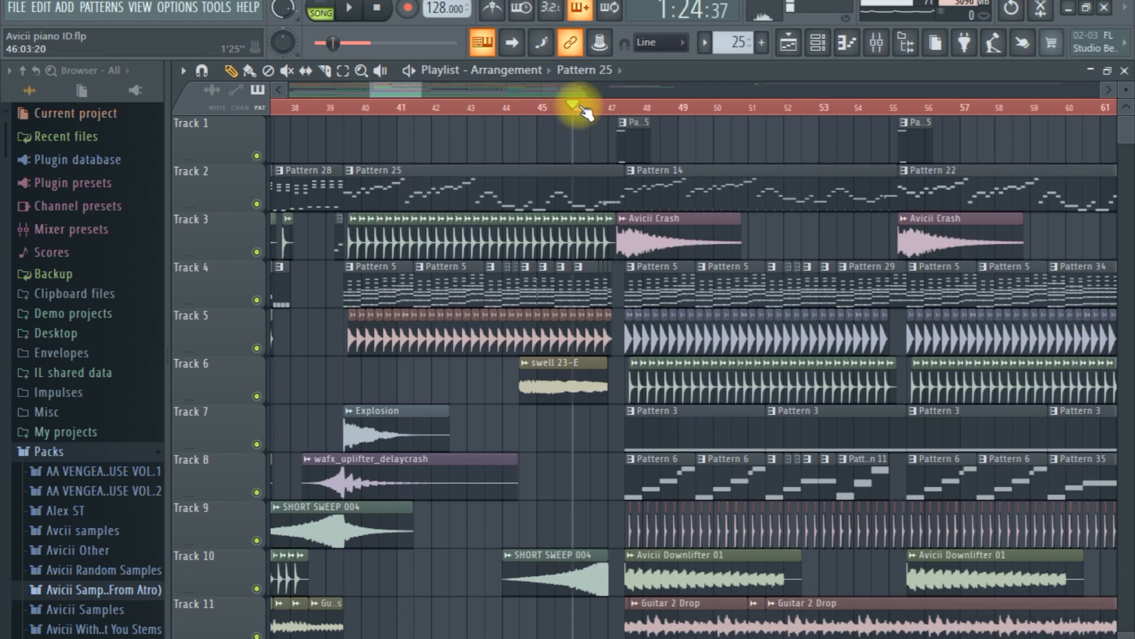
pyautogui.press('space')
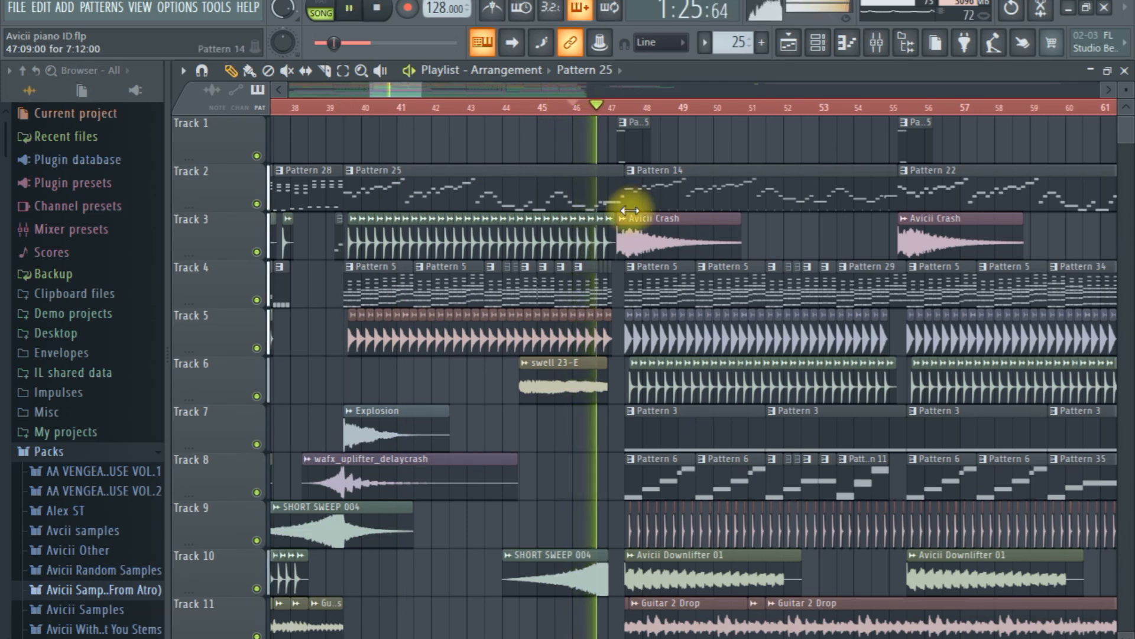
pyautogui.press('space')
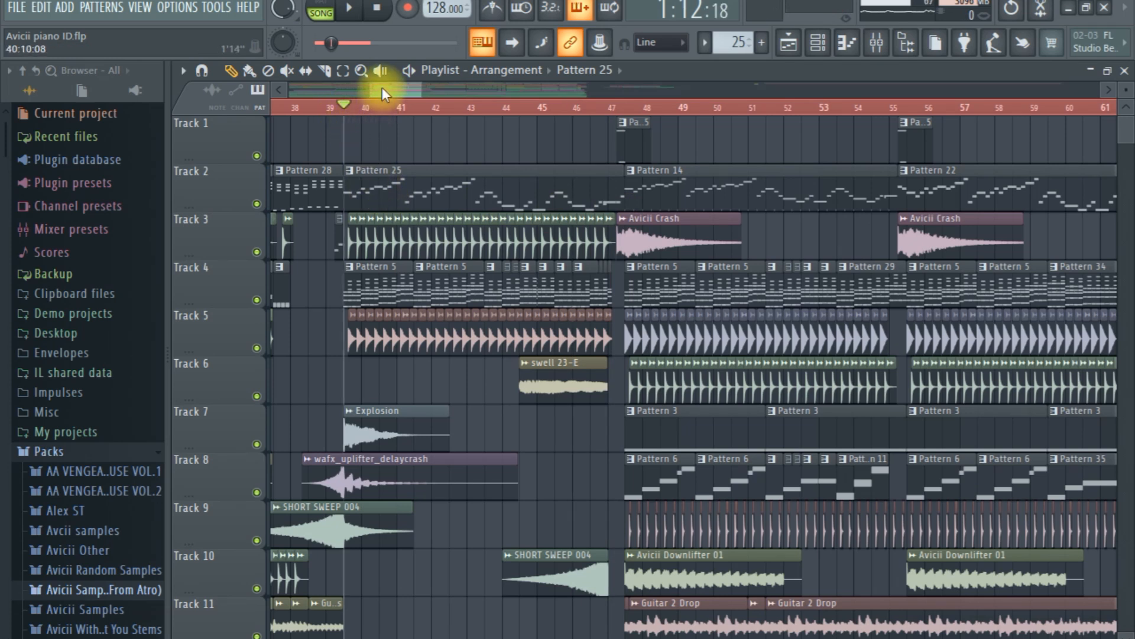
# Step: Solo Tracks 13 and 14 and play the Guitar 2 Drop and Guitar 1 Drop clips together from bar 39
pyautogui.moveTo(382, 88); pyautogui.dragTo(384, 89)
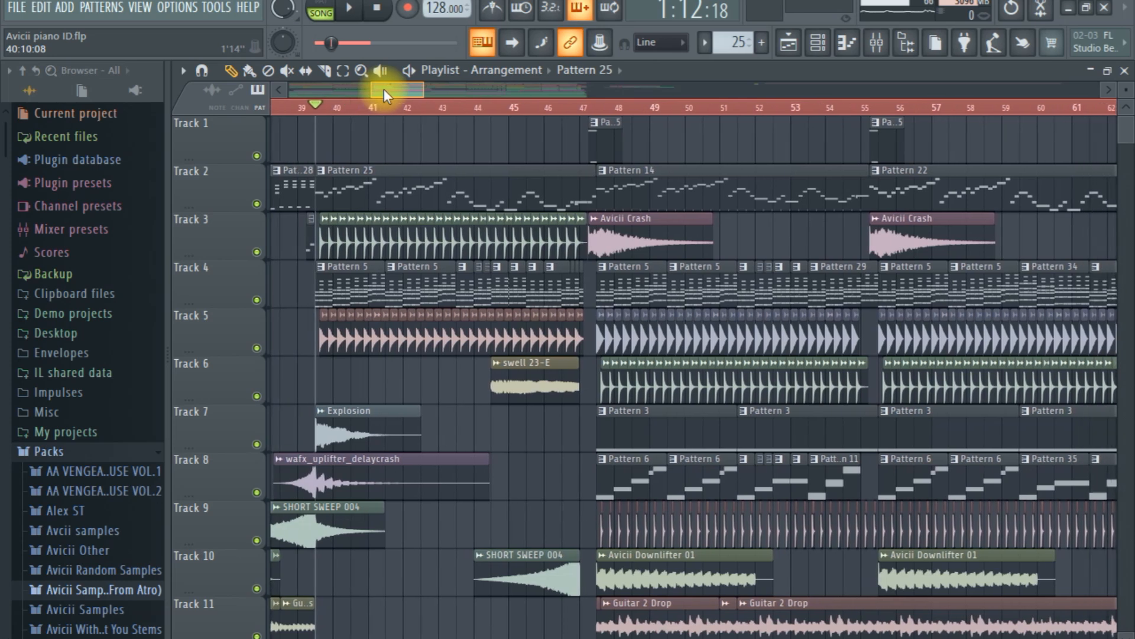
pyautogui.scroll(-6, 443, 278)
pyautogui.rightClick(257, 444)
pyautogui.click(256, 492)
pyautogui.press('space')
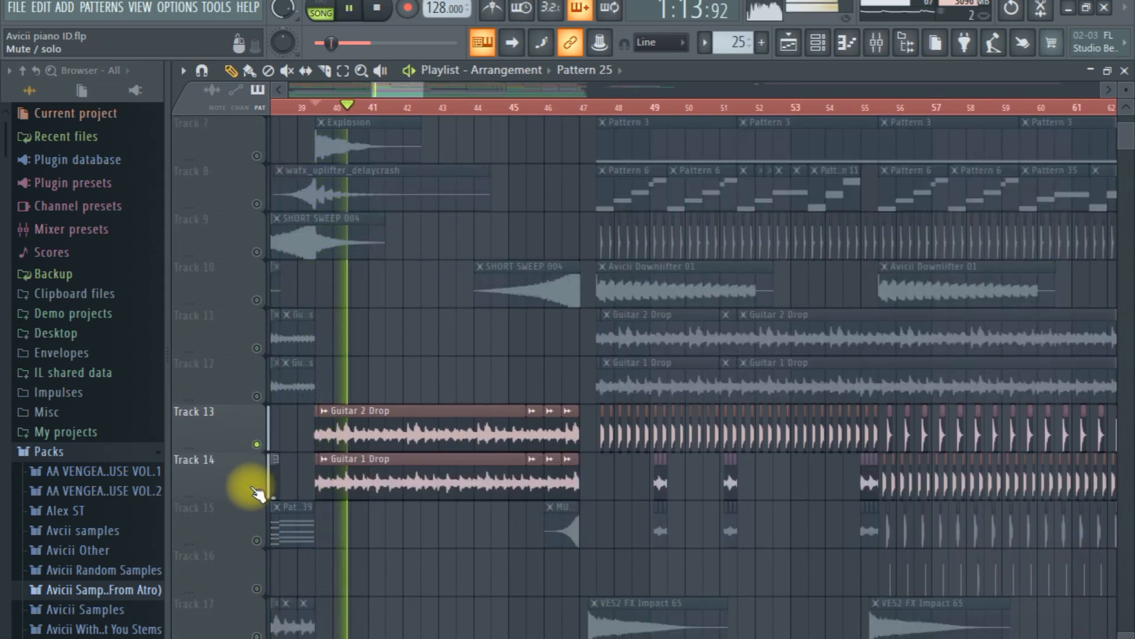
pyautogui.press('space')
# Step: Unmute all tracks after the guitar solo and look over the remaining clips and automation tracks in the playlist
pyautogui.scroll(4, 210, 177)
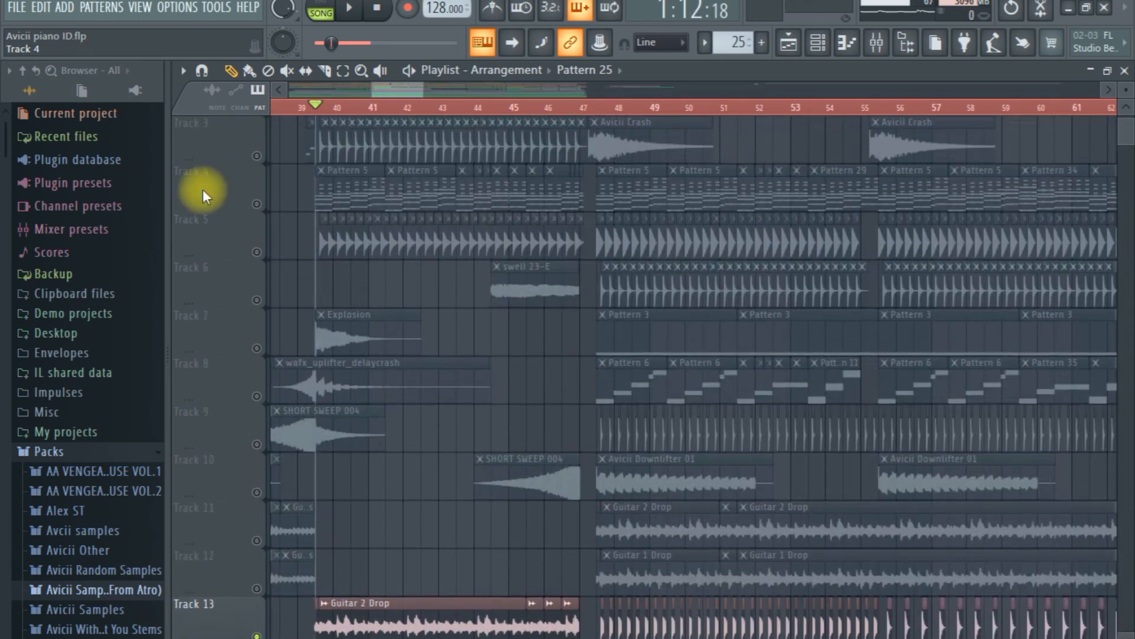
pyautogui.scroll(-7, 418, 337)
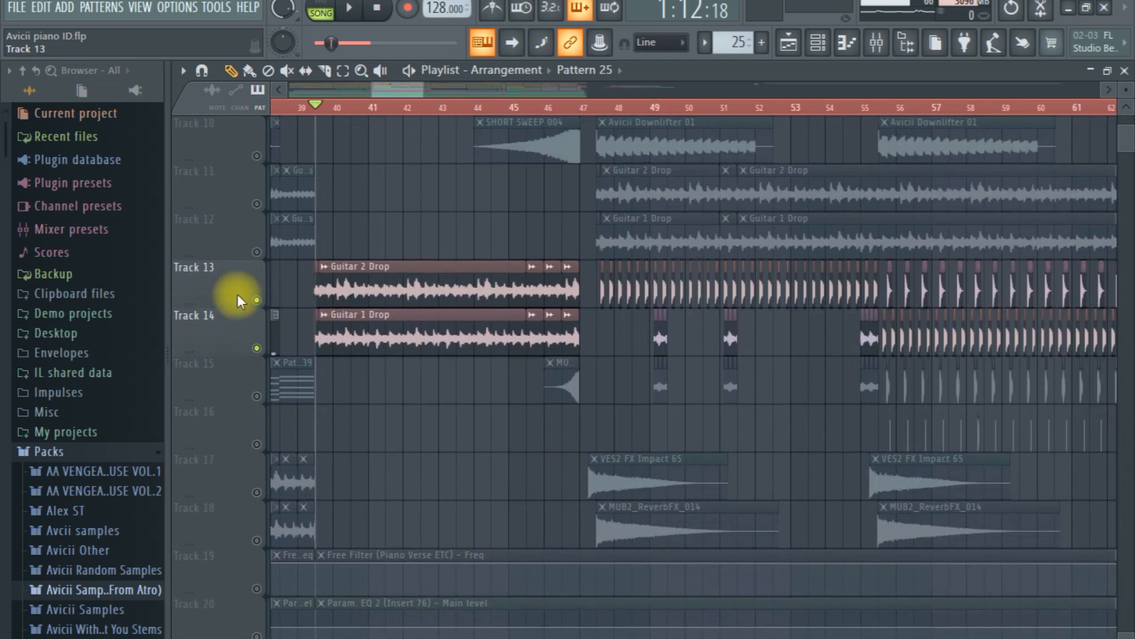
pyautogui.rightClick(257, 300)
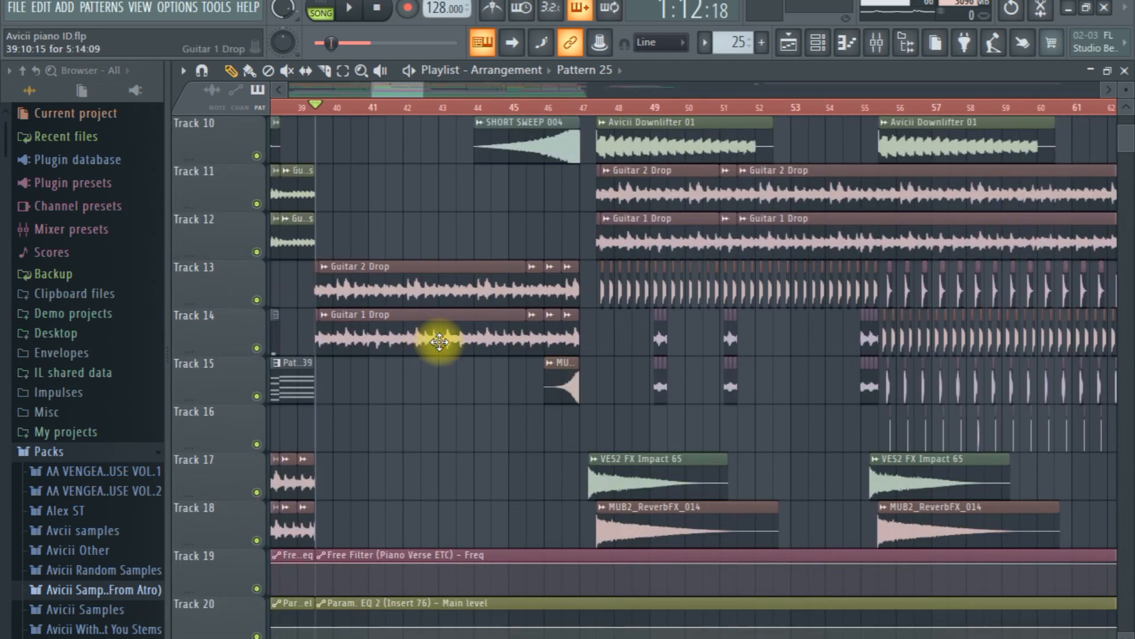
pyautogui.scroll(-14, 435, 338)
pyautogui.scroll(18, 447, 355)
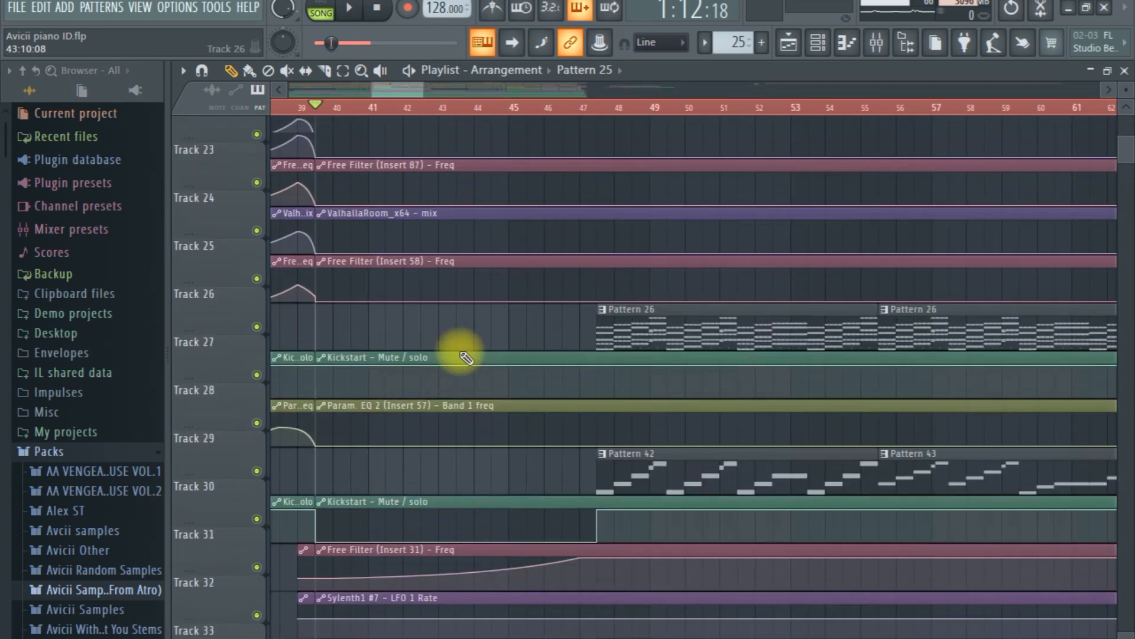
pyautogui.scroll(5, 465, 365)
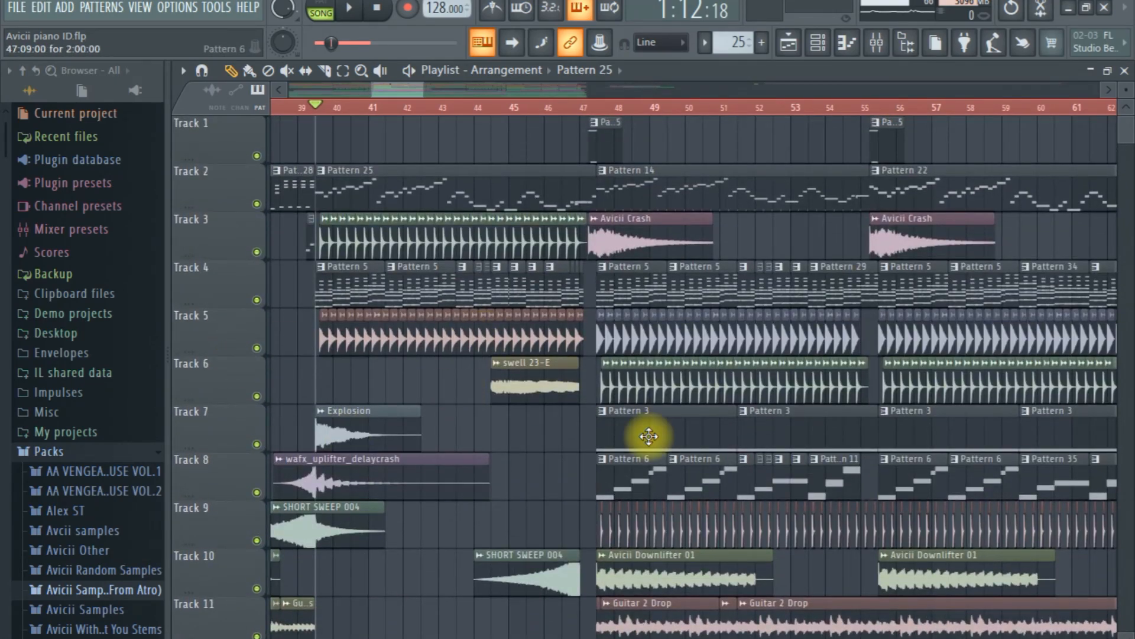
pyautogui.moveTo(1126, 133); pyautogui.dragTo(1125, 73)
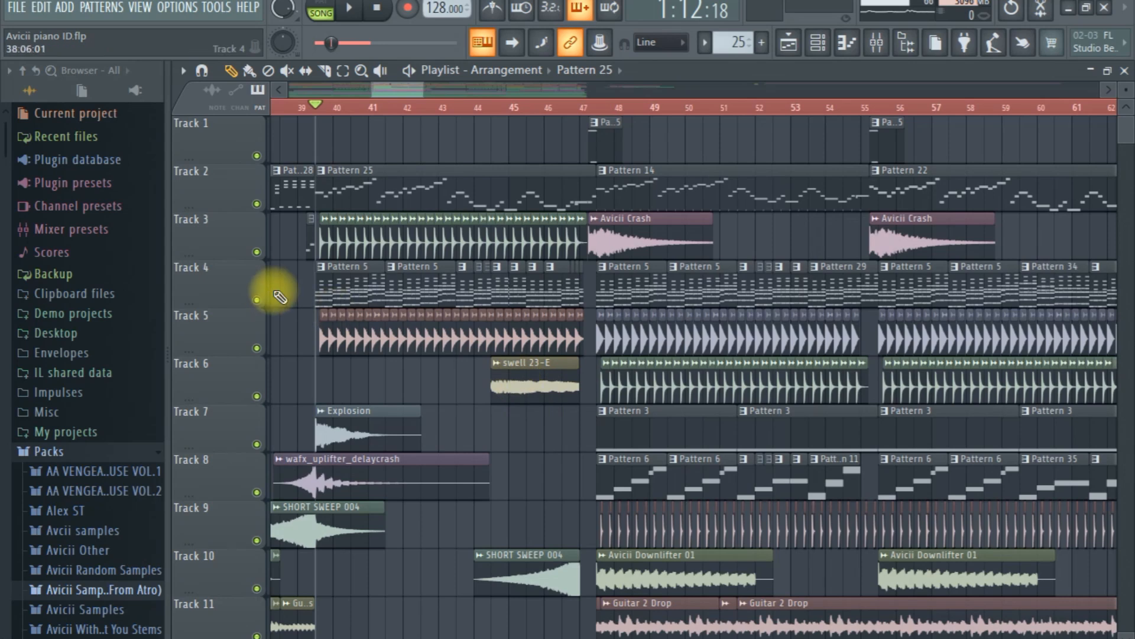
# Step: Solo Track 3 and play its percussion clips from the start of Pattern 25
pyautogui.rightClick(258, 252)
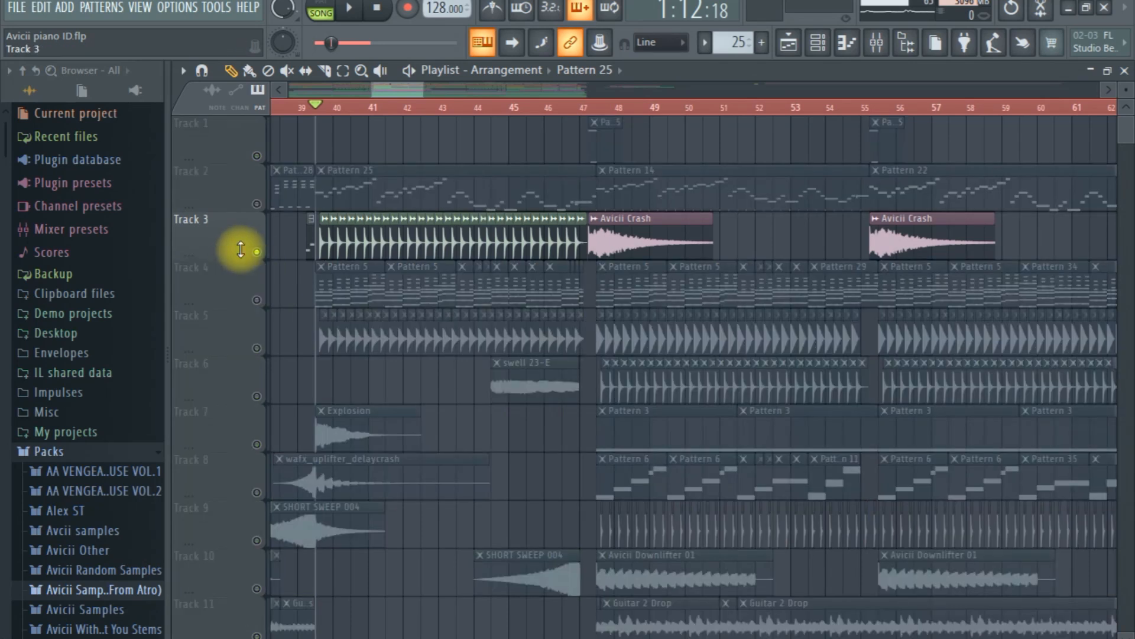
pyautogui.press('space')
pyautogui.press('space')
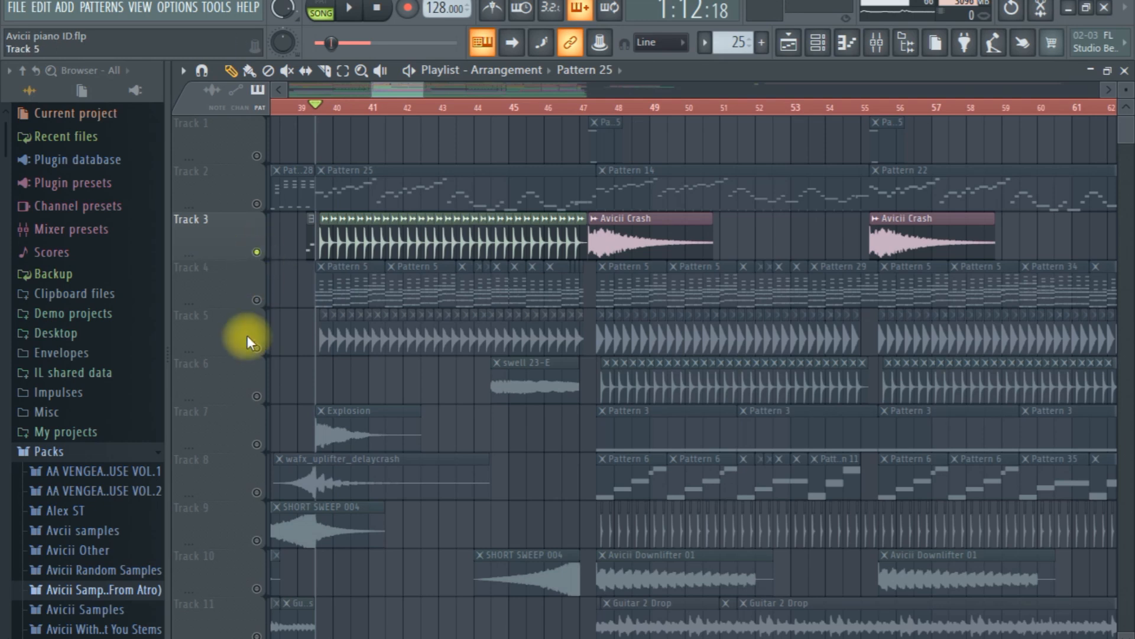
# Step: Unmute Track 5, mute Track 3 and play the Track 5 ride clips on their own
pyautogui.click(258, 348)
pyautogui.click(258, 253)
pyautogui.press('space')
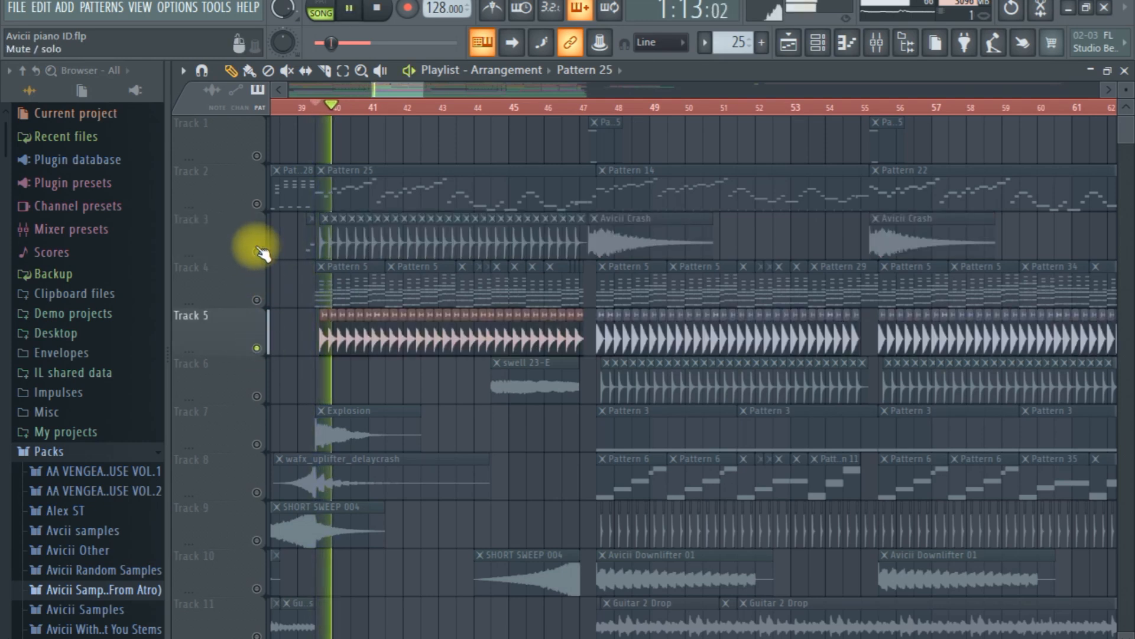
pyautogui.press('space')
# Step: Unmute Track 3 and play its clips together with the Track 5 ride
pyautogui.click(258, 253)
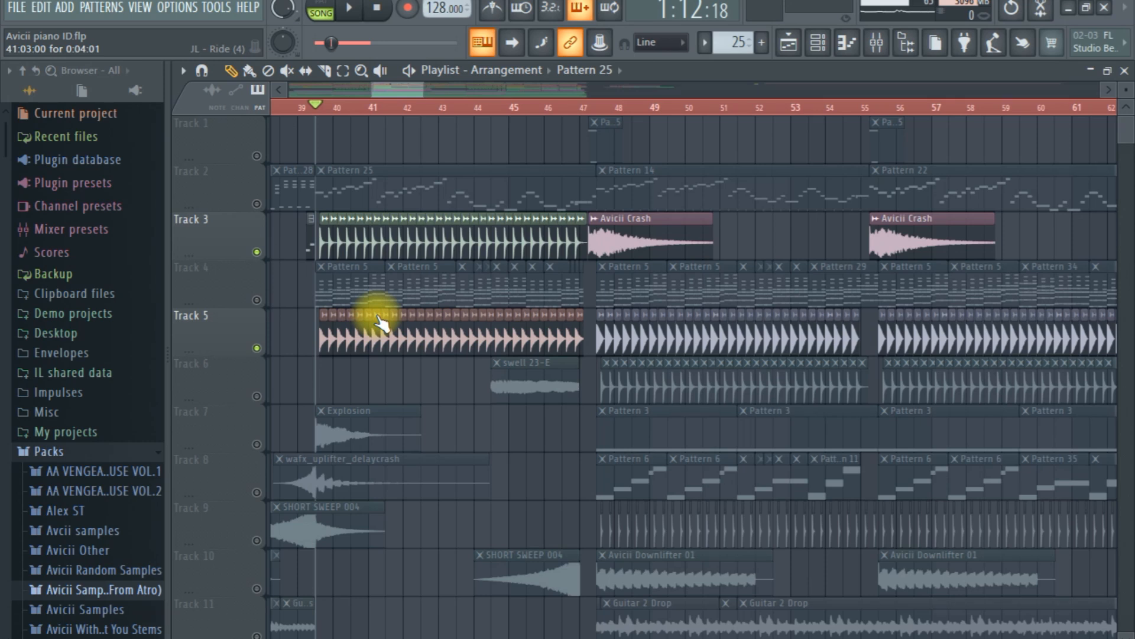
pyautogui.press('space')
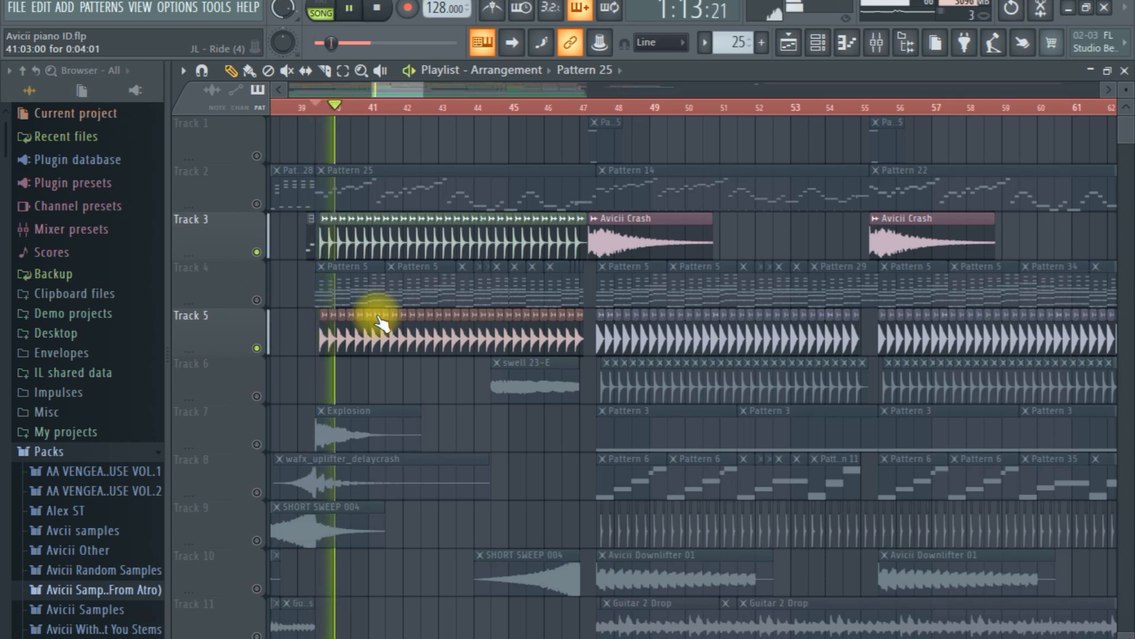
pyautogui.press('space')
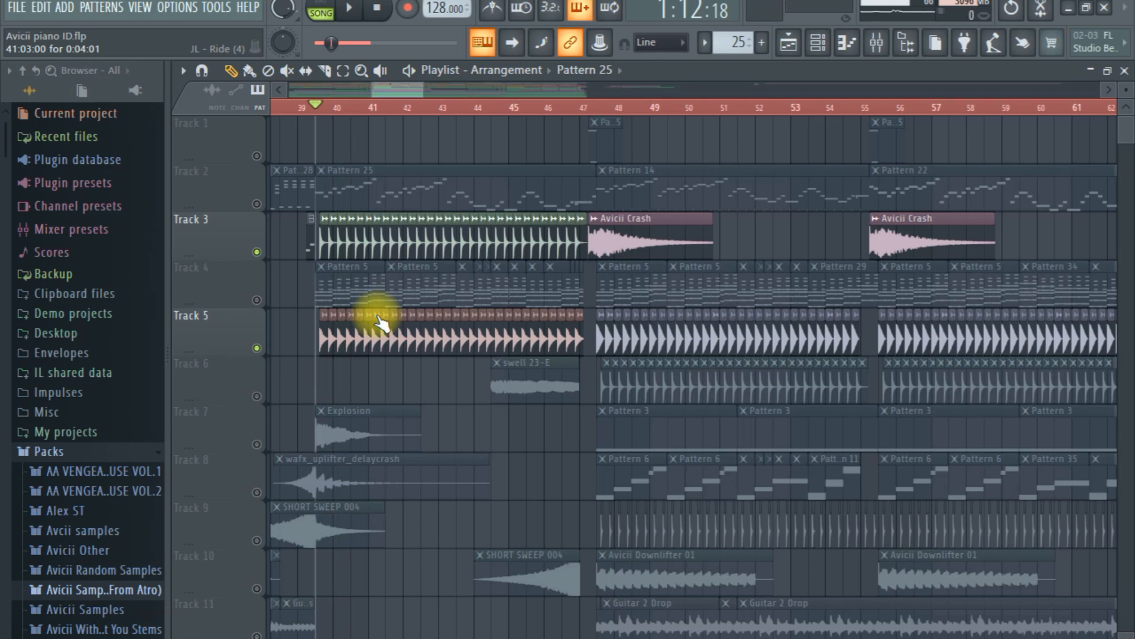
# Step: Unmute Tracks 7, 8 and 9 and play their explosion, uplifter and sweep effects with Tracks 3 and 5 from bar 39
pyautogui.scroll(-1, 381, 301)
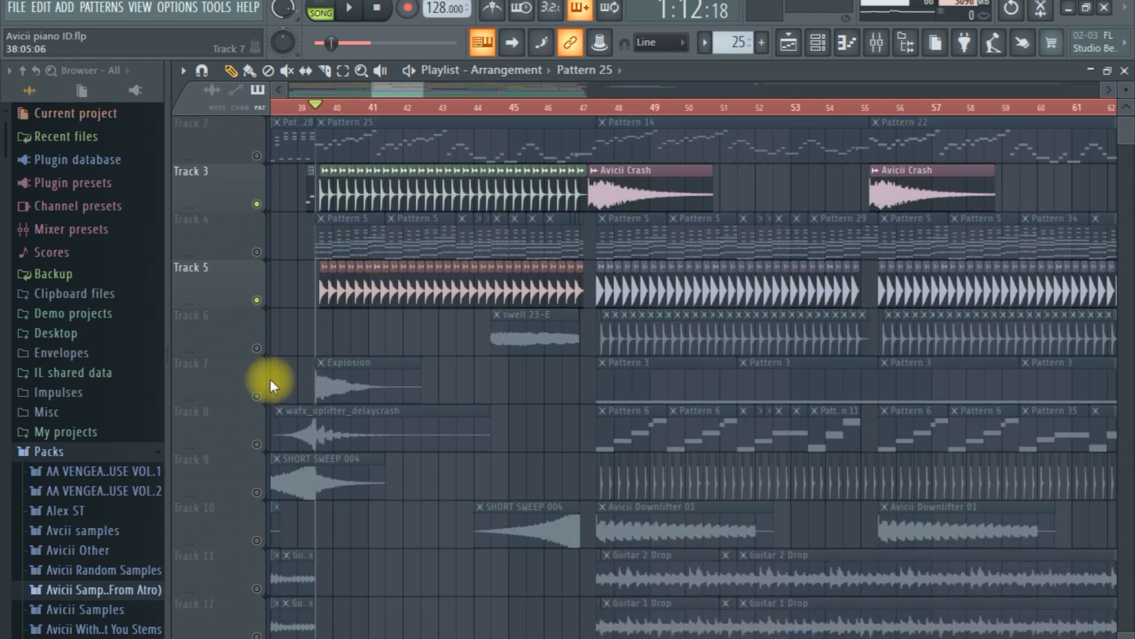
pyautogui.click(257, 395)
pyautogui.click(257, 443)
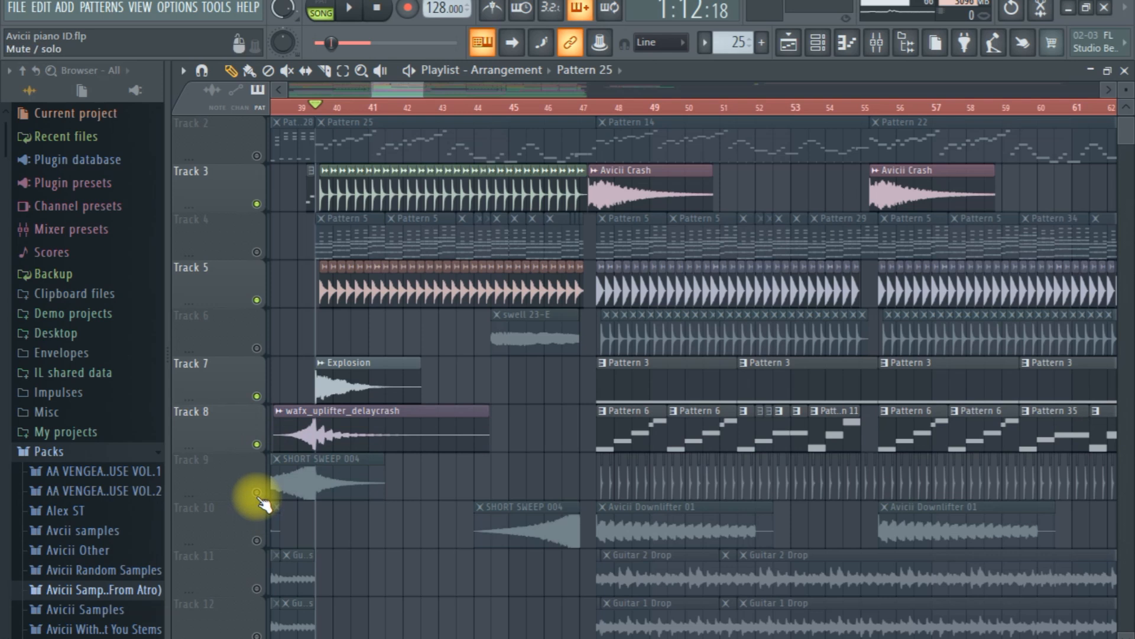
pyautogui.click(256, 492)
pyautogui.click(299, 109)
pyautogui.press('space')
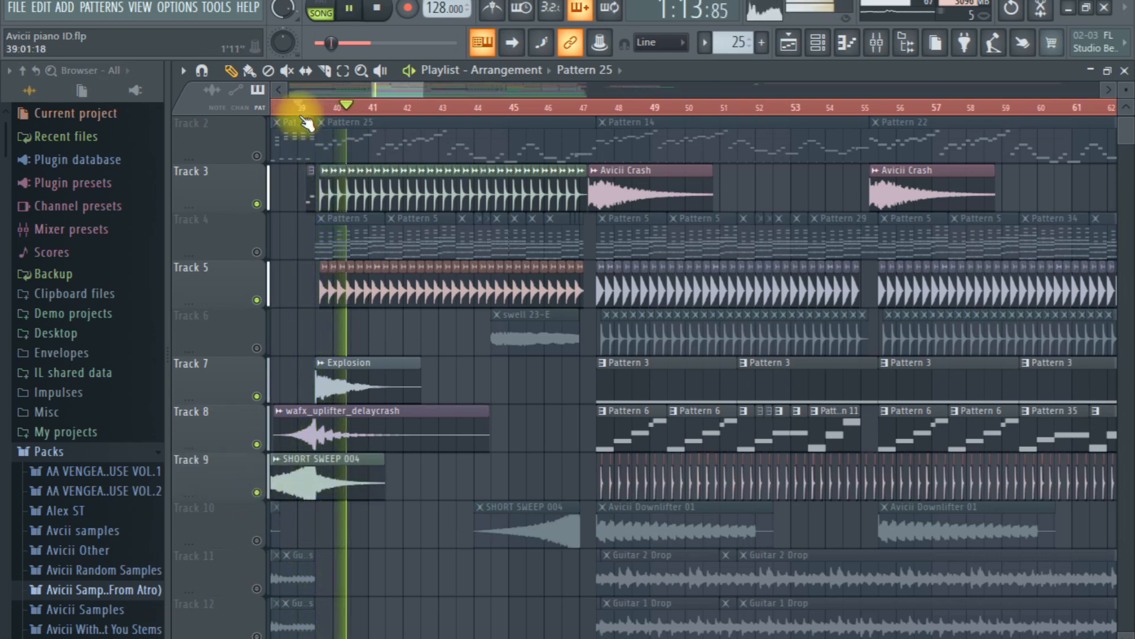
pyautogui.press('space')
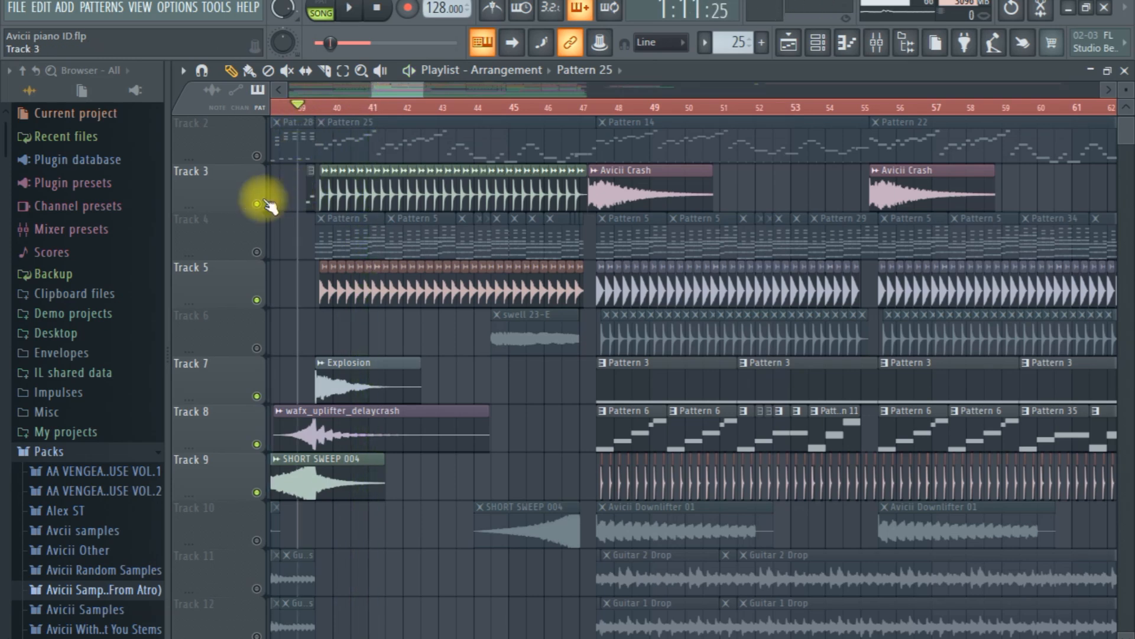
# Step: Isolate Tracks 33 and 34 and play the Rise up 1-Normalized clip with its volume automation, skipping ahead to its end
pyautogui.scroll(-7, 260, 201)
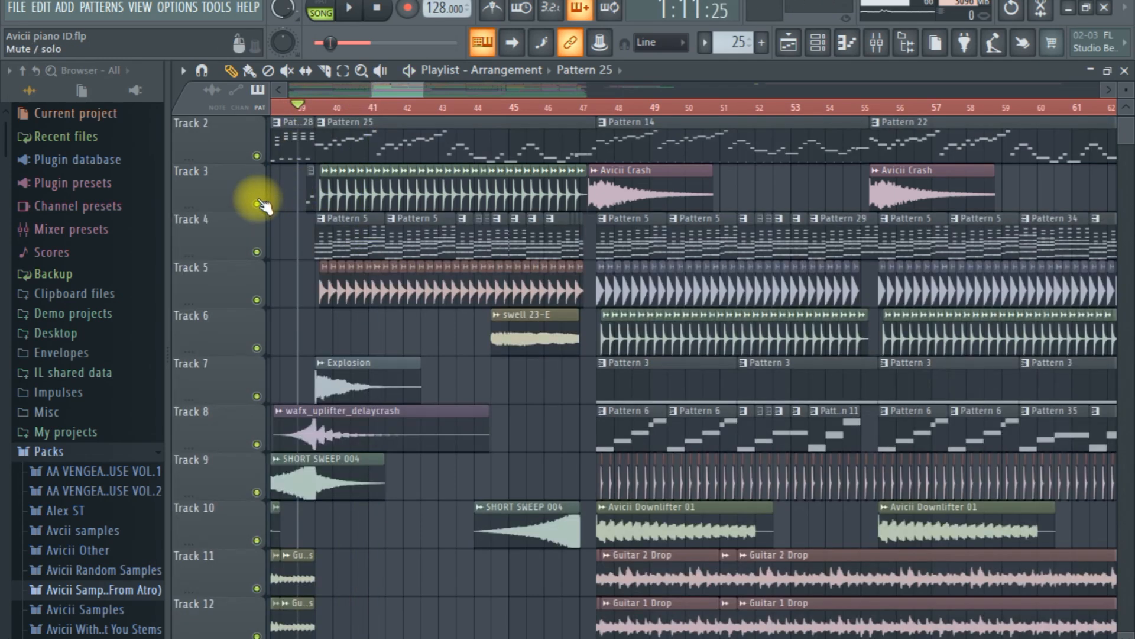
pyautogui.scroll(-6, 330, 240)
pyautogui.scroll(-15, 329, 252)
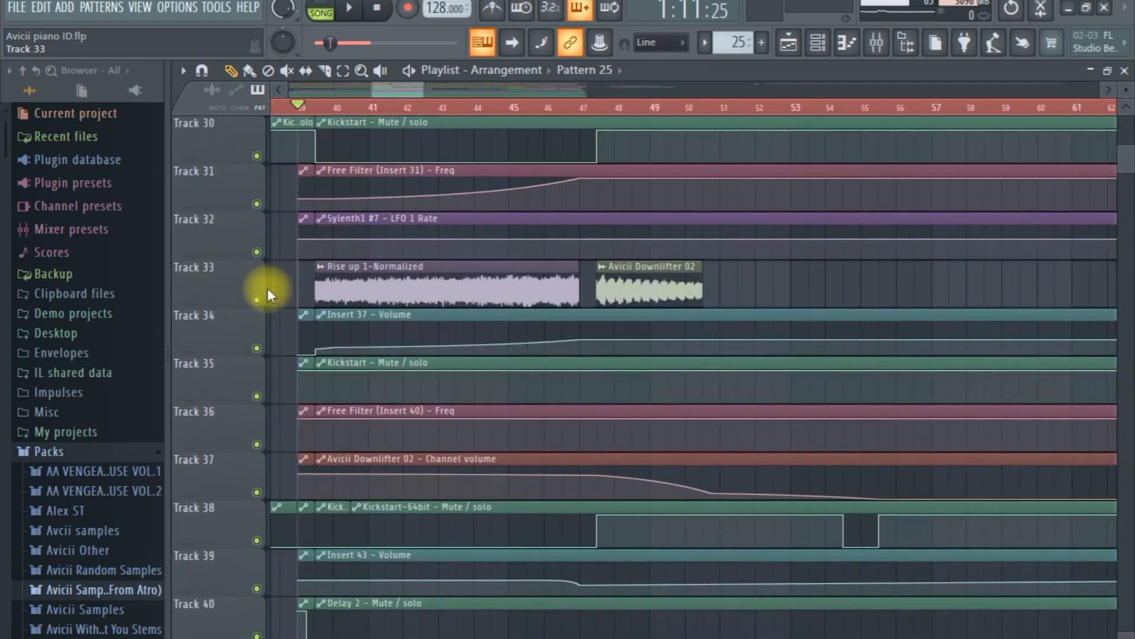
pyautogui.rightClick(257, 299)
pyautogui.click(256, 347)
pyautogui.press('space')
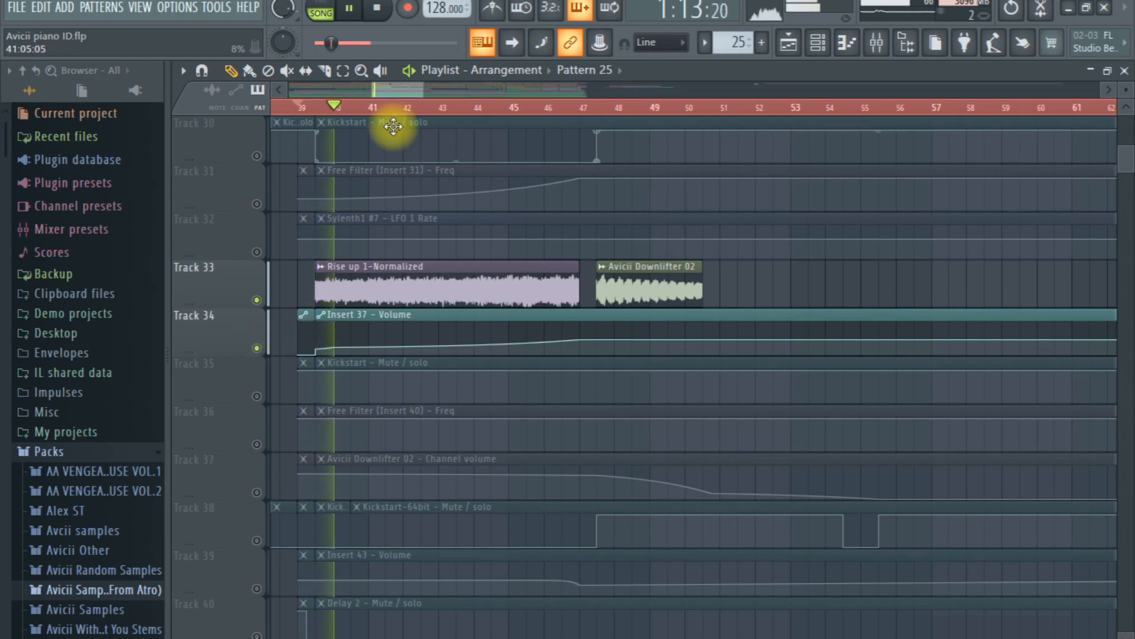
pyautogui.moveTo(409, 107); pyautogui.dragTo(563, 111)
pyautogui.press('space')
# Step: Return to the first playlist tracks and unmute every track
pyautogui.moveTo(1123, 172); pyautogui.dragTo(1124, 142)
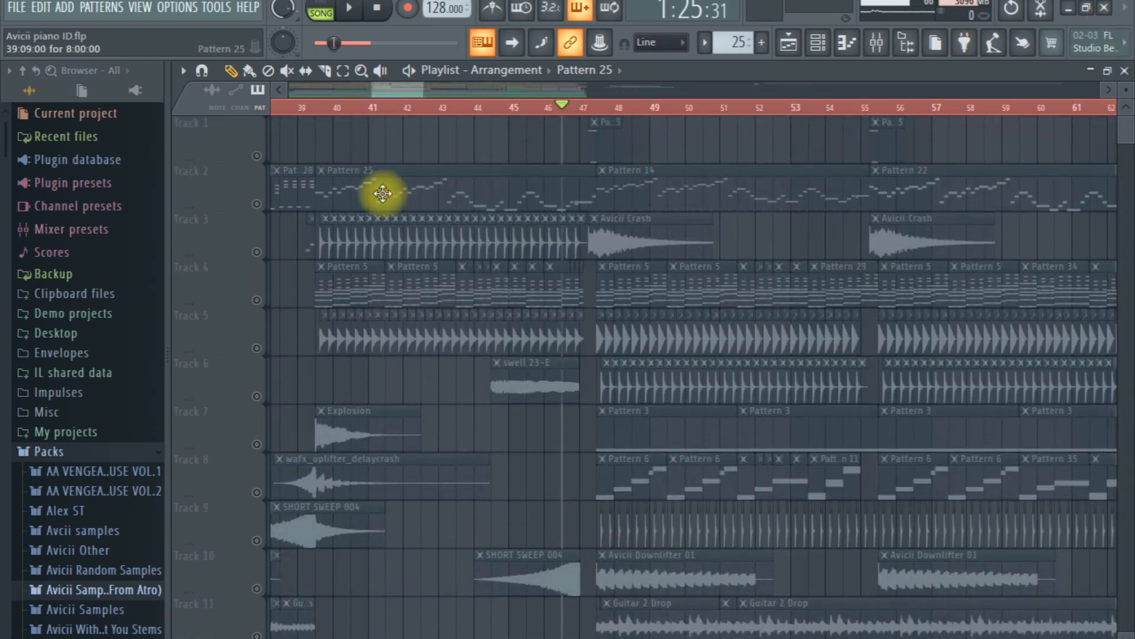
pyautogui.click(257, 252)
pyautogui.rightClick(257, 252)
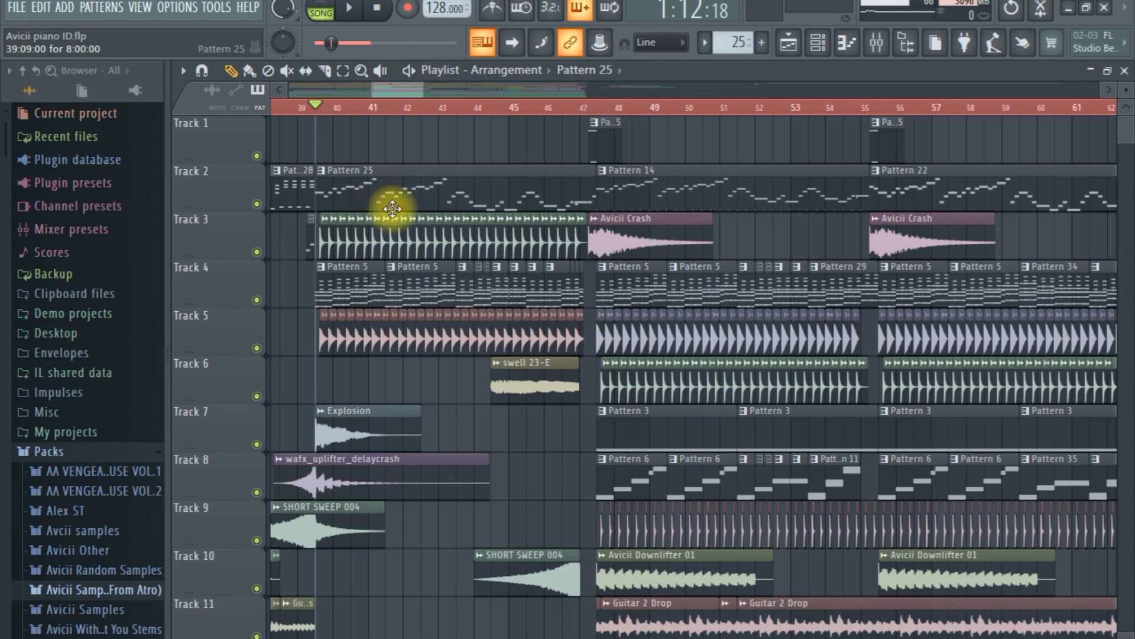
pyautogui.moveTo(411, 91); pyautogui.dragTo(411, 93)
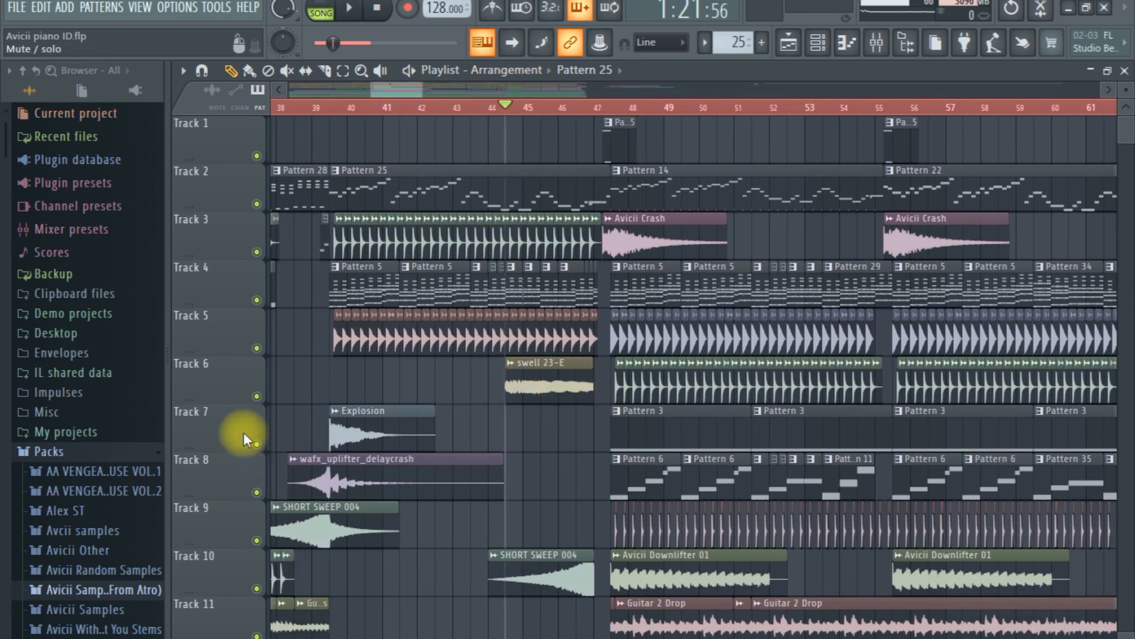
# Step: Solo Track 6 and play the swell 23-E clip from its start
pyautogui.rightClick(257, 397)
pyautogui.press('space')
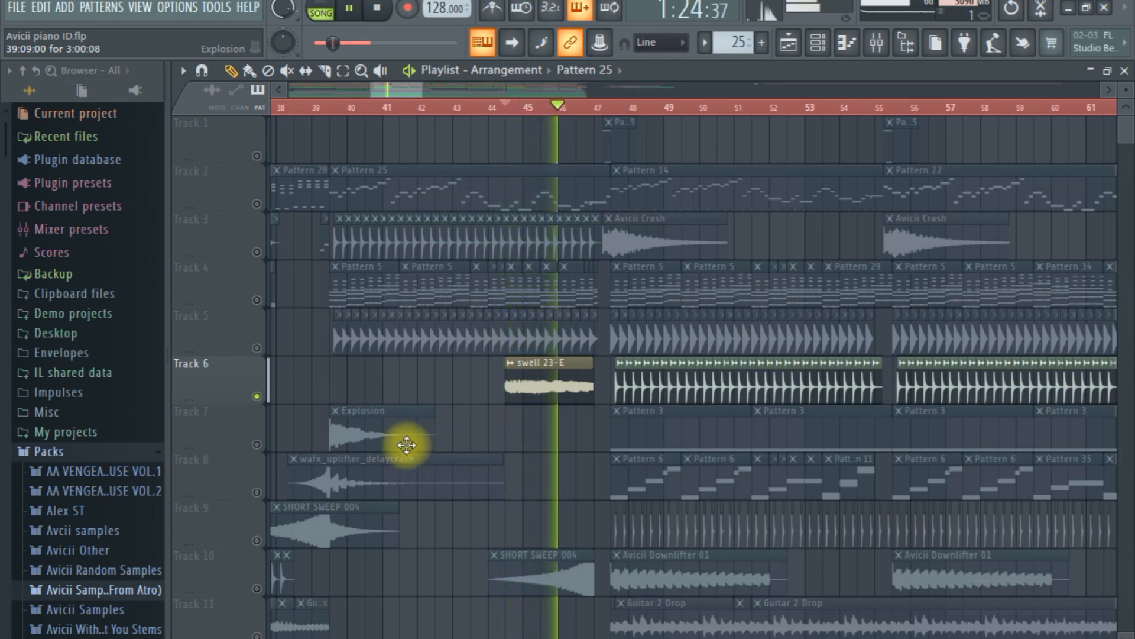
pyautogui.press('space')
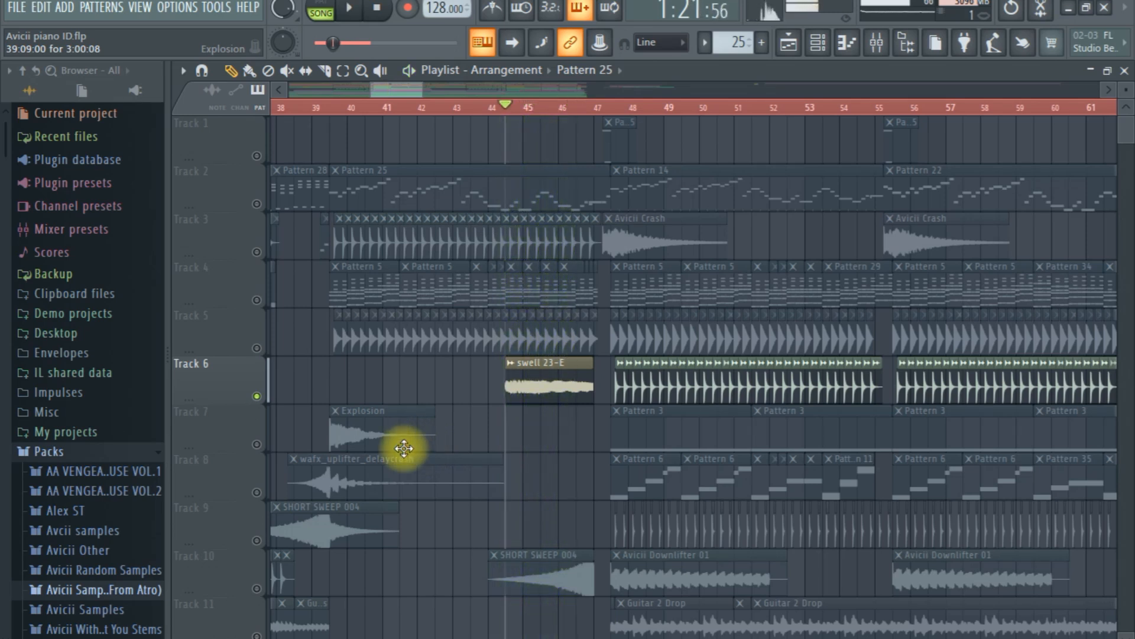
# Step: Unmute Track 10 and play its SHORT SWEEP 004 clip together with the swell 23-E clip
pyautogui.click(256, 588)
pyautogui.press('space')
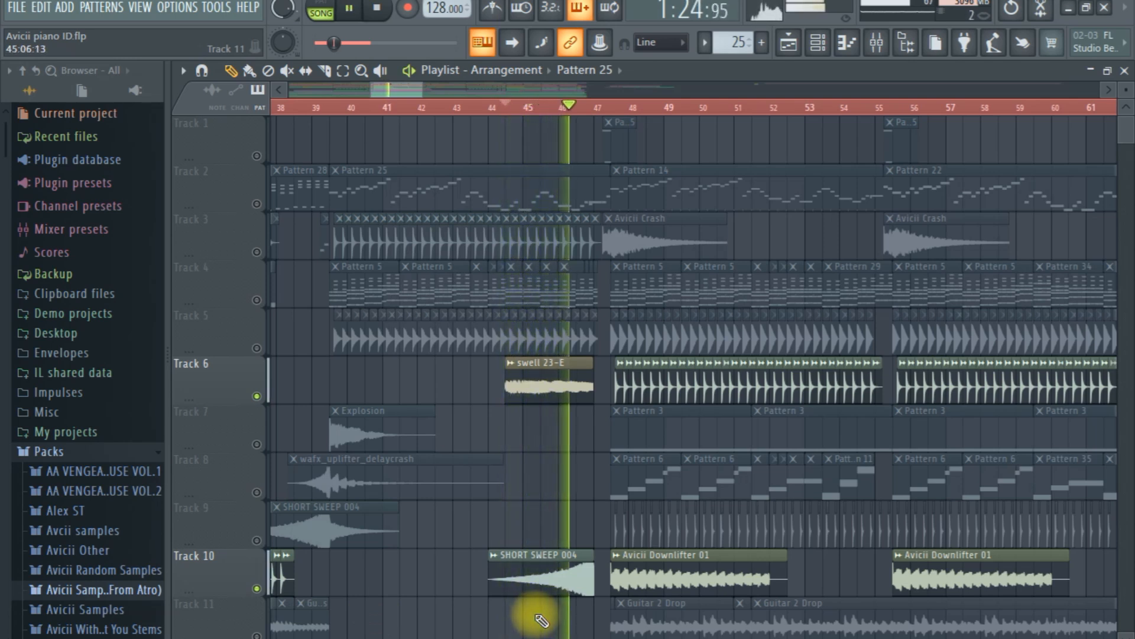
pyautogui.press('space')
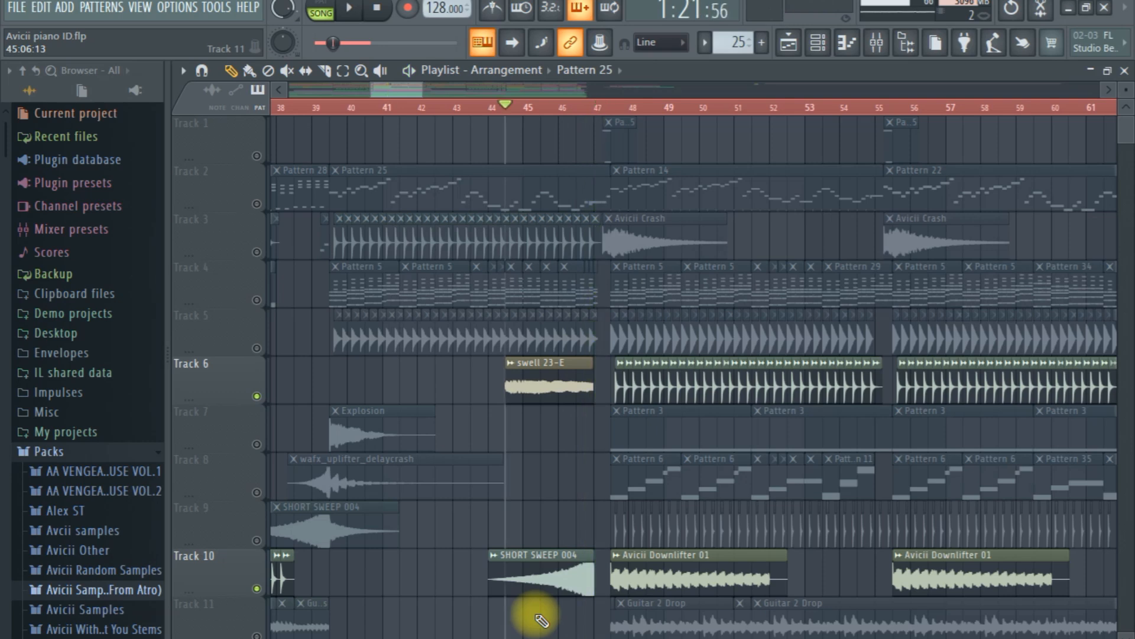
# Step: Unmute Track 15, play its MUB2 Reverse Crash 002 clip with the other effects, and view the clip's sample settings
pyautogui.scroll(-8, 542, 615)
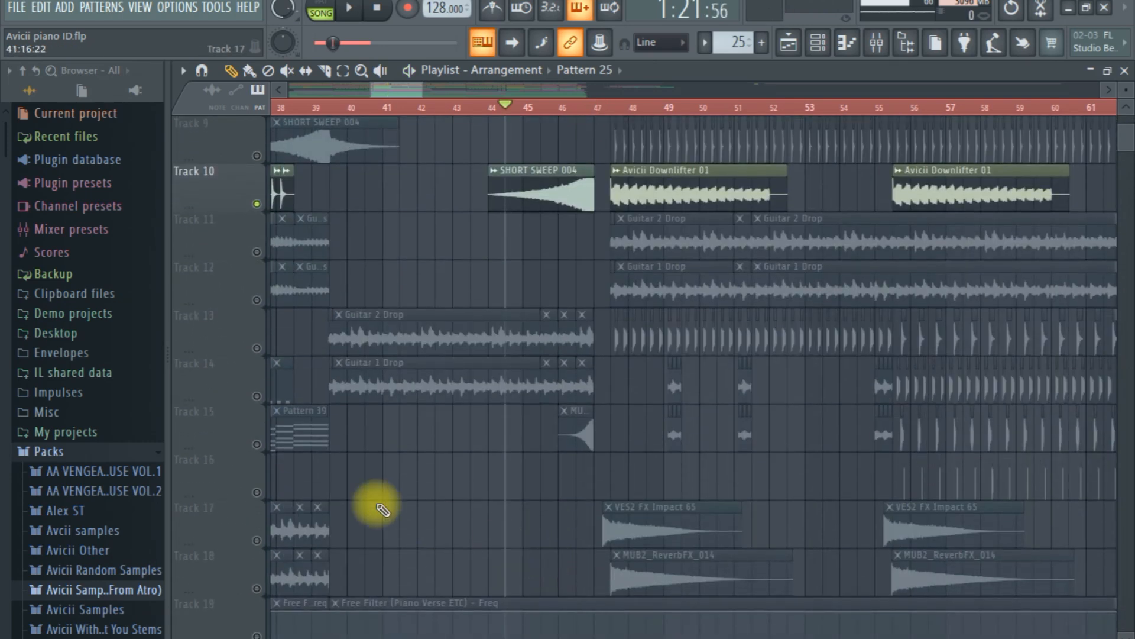
pyautogui.click(257, 444)
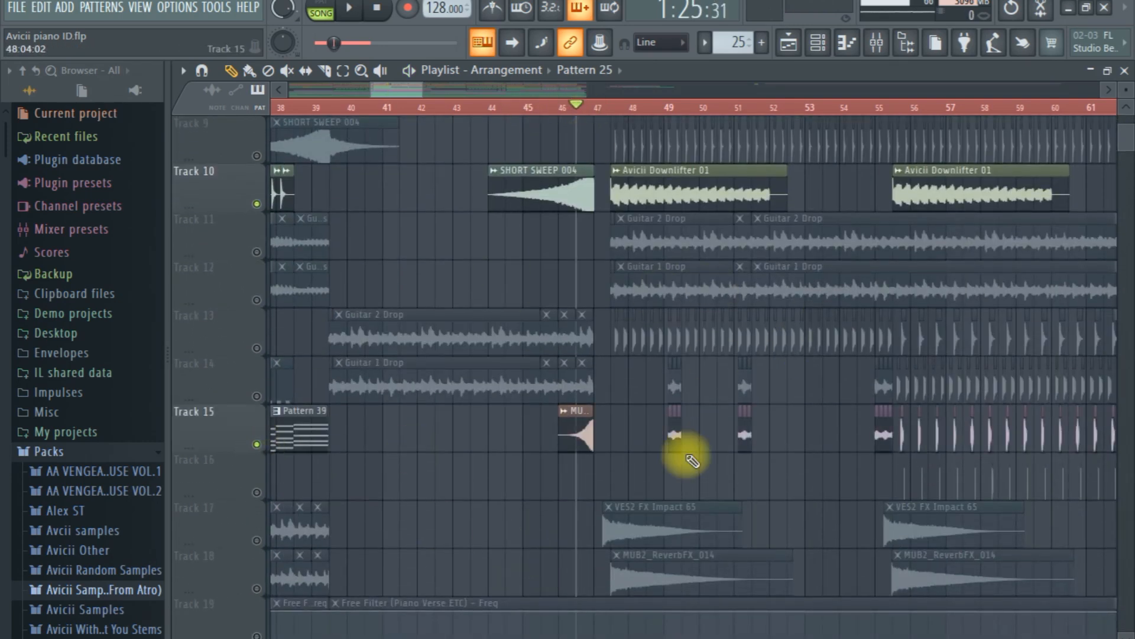
pyautogui.press('space')
pyautogui.press('space')
pyautogui.doubleClick(584, 430)
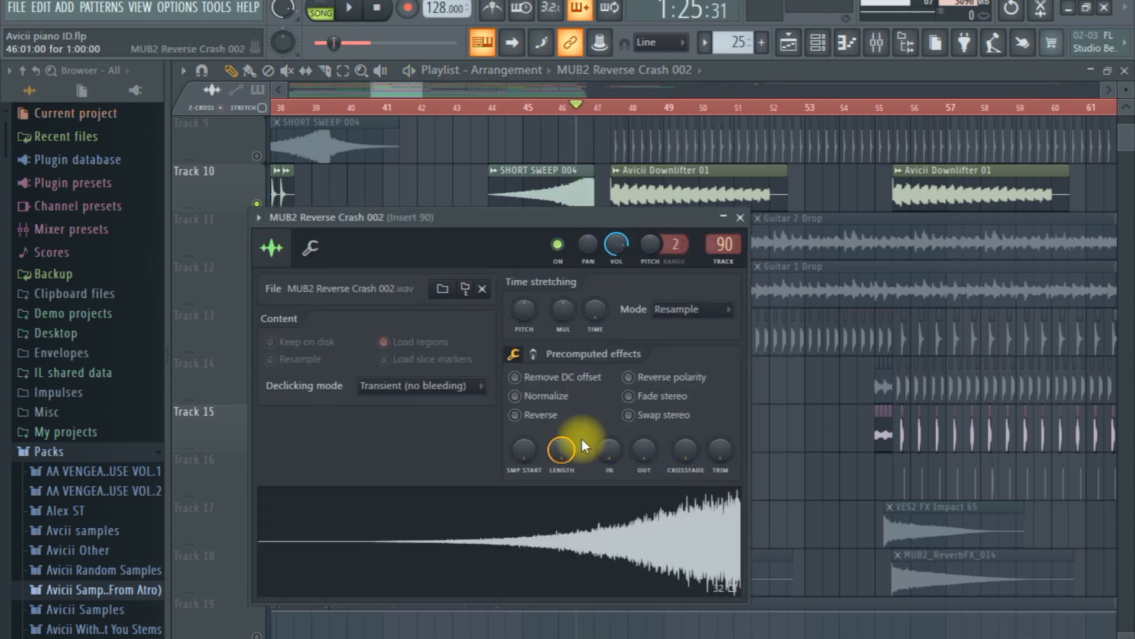
pyautogui.press('Escape')
# Step: Unmute every playlist track and play the full build-up from bar 44
pyautogui.scroll(-1, 758, 453)
pyautogui.scroll(-10, 759, 451)
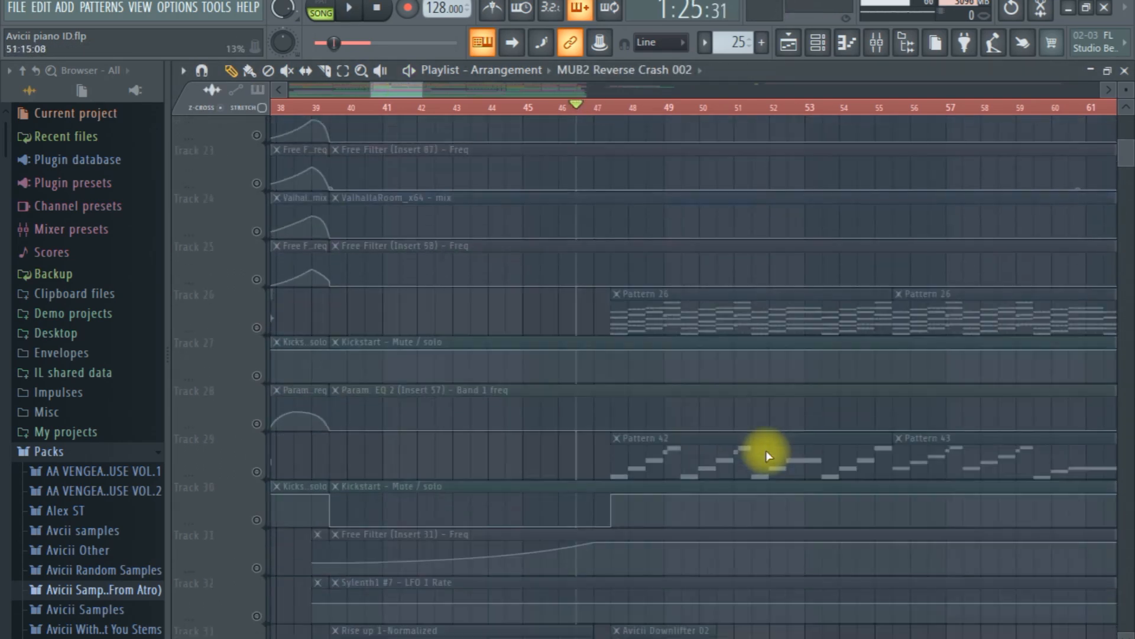
pyautogui.scroll(11, 780, 453)
pyautogui.scroll(5, 775, 452)
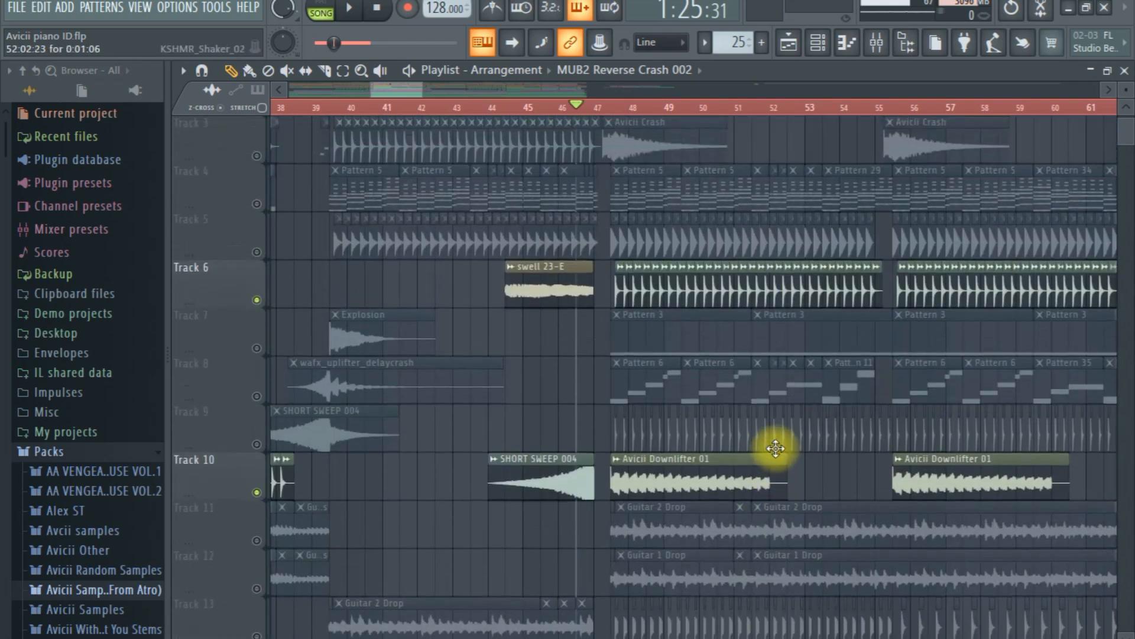
pyautogui.scroll(2, 780, 456)
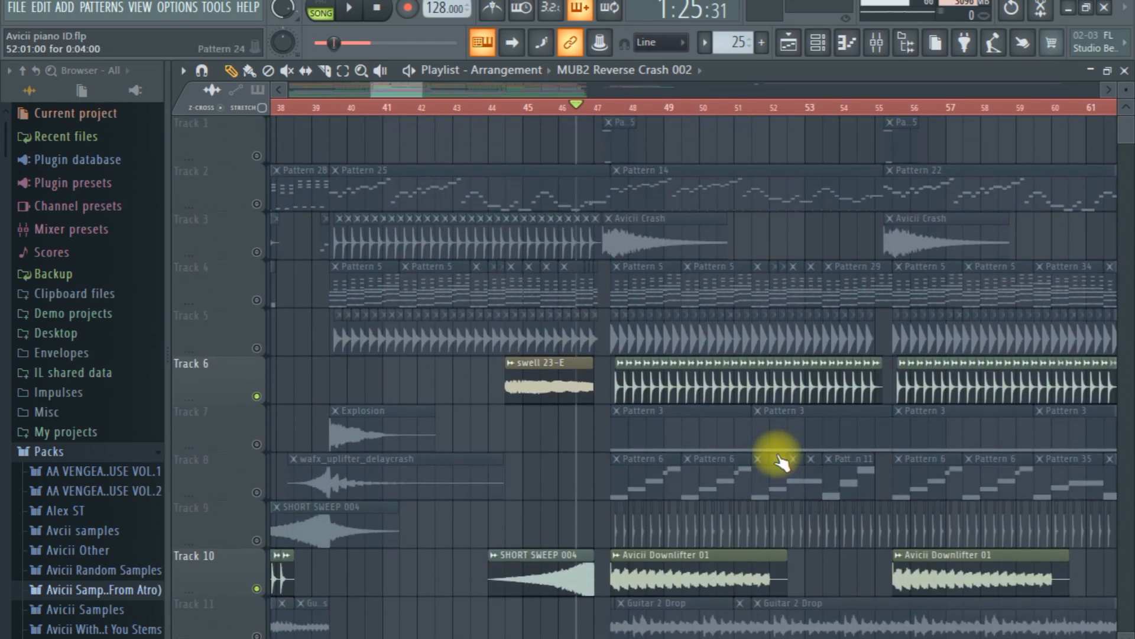
pyautogui.keyDown('ctrl'); pyautogui.click(260, 253); pyautogui.keyUp('ctrl')
pyautogui.moveTo(403, 94); pyautogui.dragTo(404, 94)
pyautogui.click(447, 111)
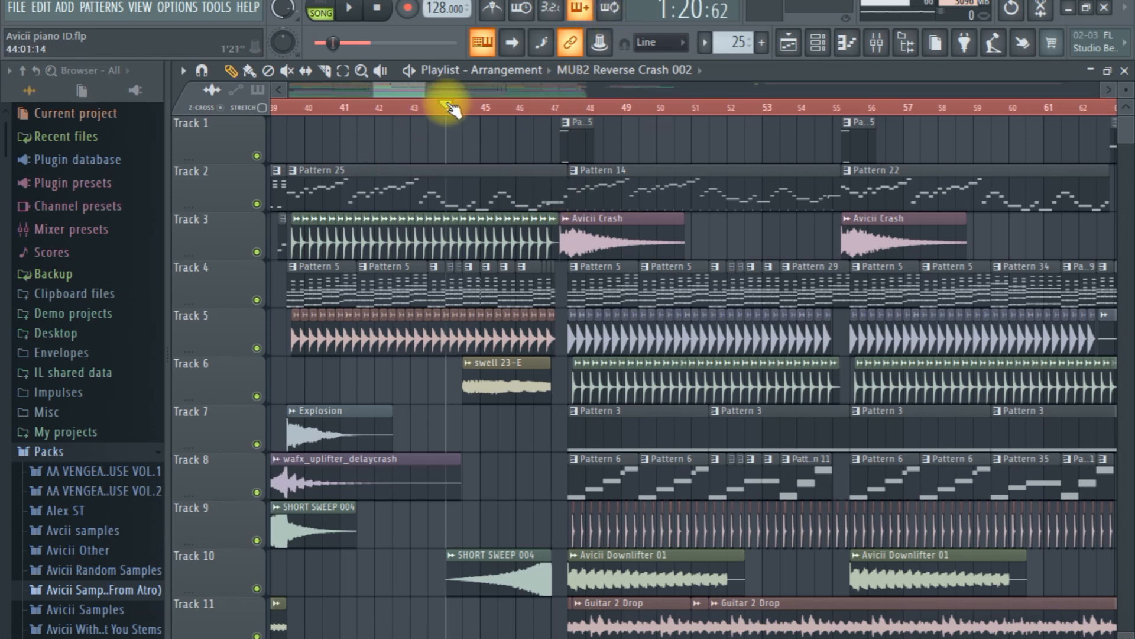
pyautogui.press('space')
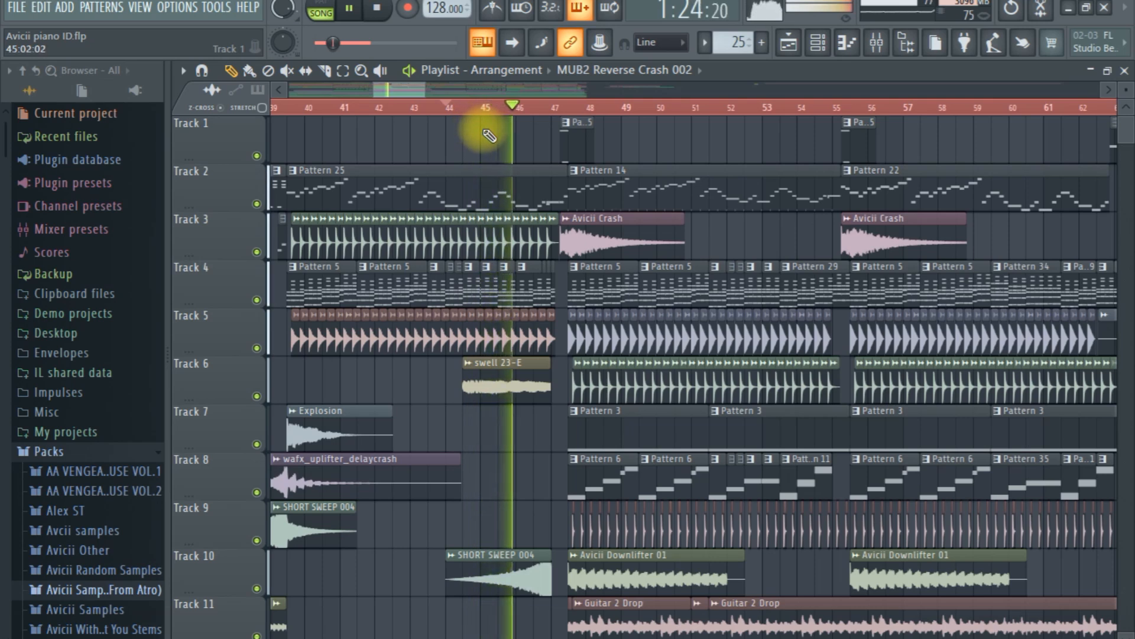
pyautogui.press('space')
# Step: Mute Tracks 3 through 6 to strip the drums, chords and swell from the build-up
pyautogui.moveTo(404, 84); pyautogui.dragTo(409, 84)
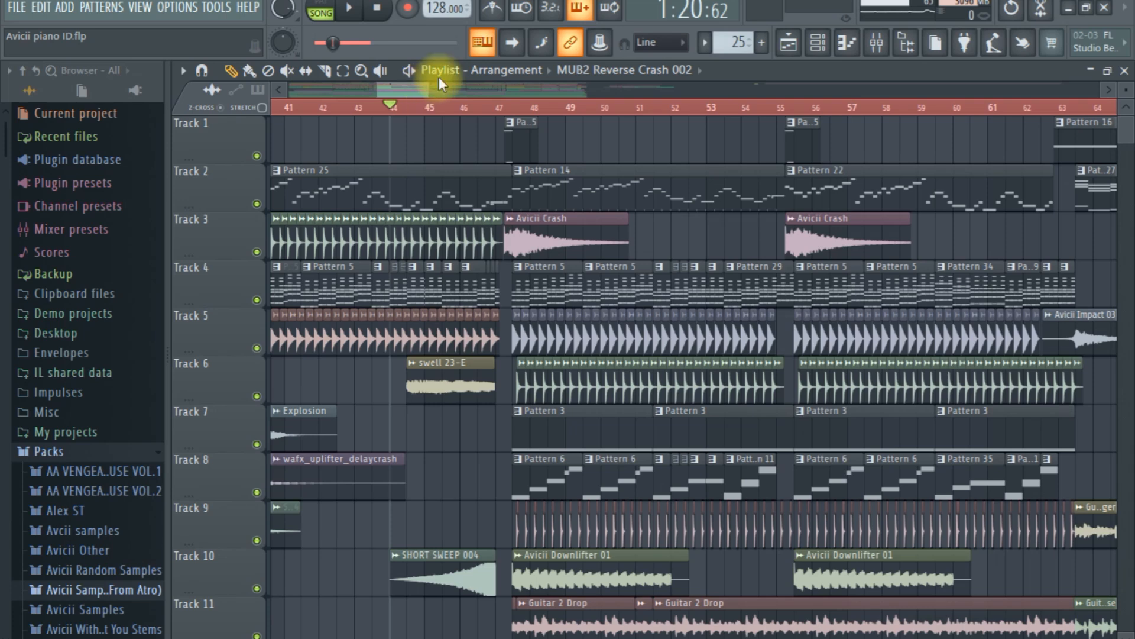
pyautogui.scroll(-5, 532, 385)
pyautogui.scroll(5, 646, 314)
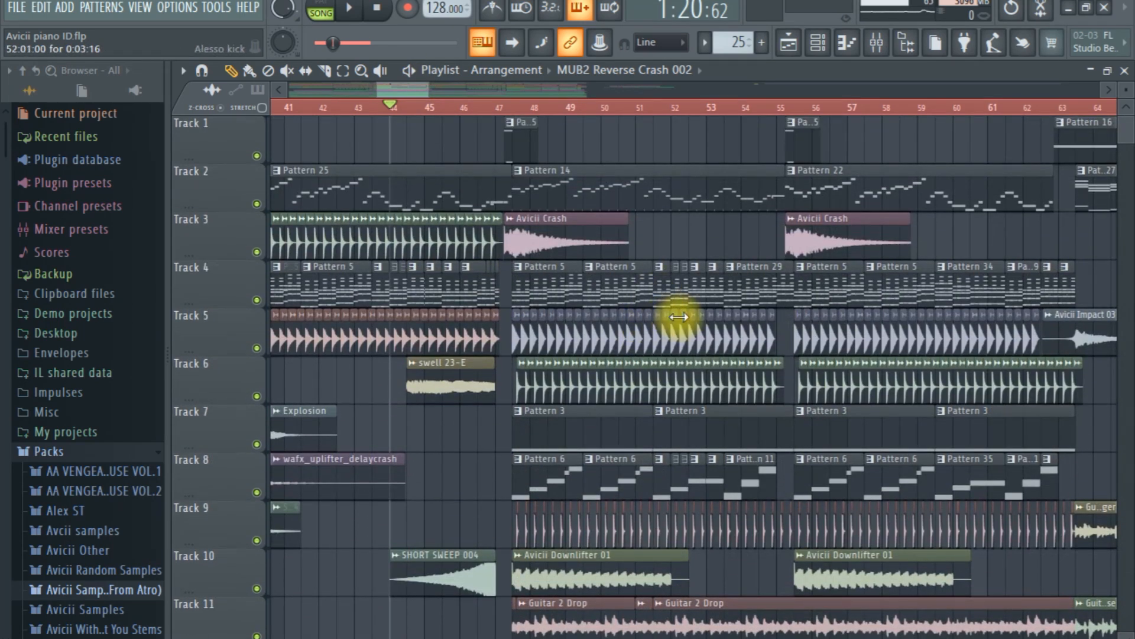
pyautogui.moveTo(257, 253); pyautogui.dragTo(271, 343)
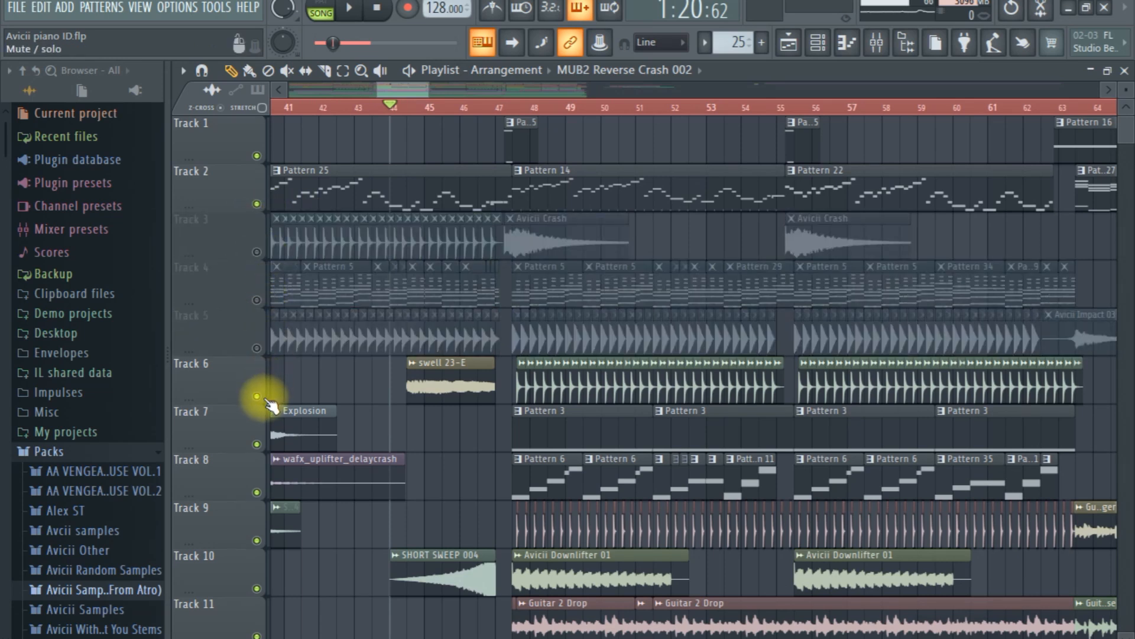
pyautogui.moveTo(271, 405); pyautogui.dragTo(281, 390)
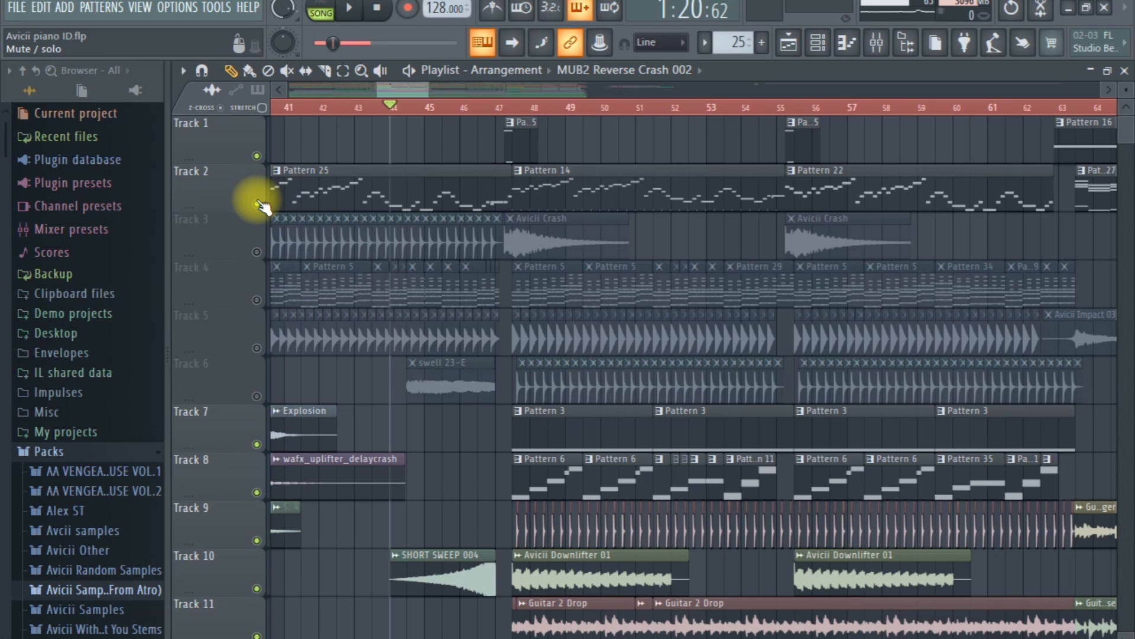
# Step: Mute Tracks 10, 13, 14 and 33 while the build-up plays
pyautogui.click(257, 587)
pyautogui.scroll(-4, 264, 573)
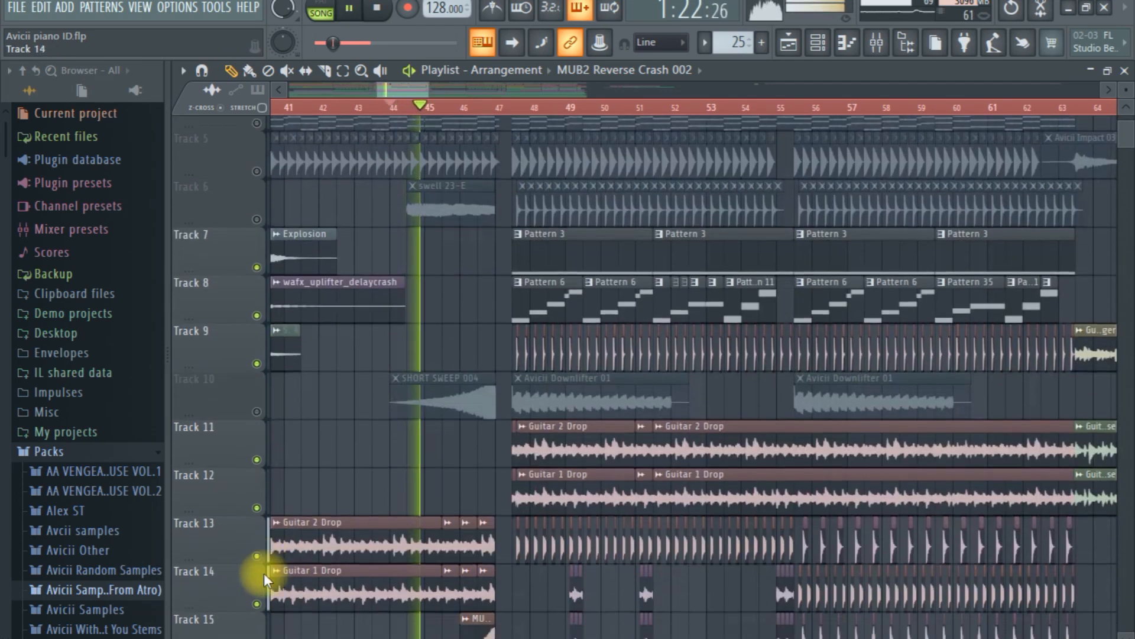
pyautogui.moveTo(266, 540); pyautogui.dragTo(260, 588)
pyautogui.scroll(-9, 263, 585)
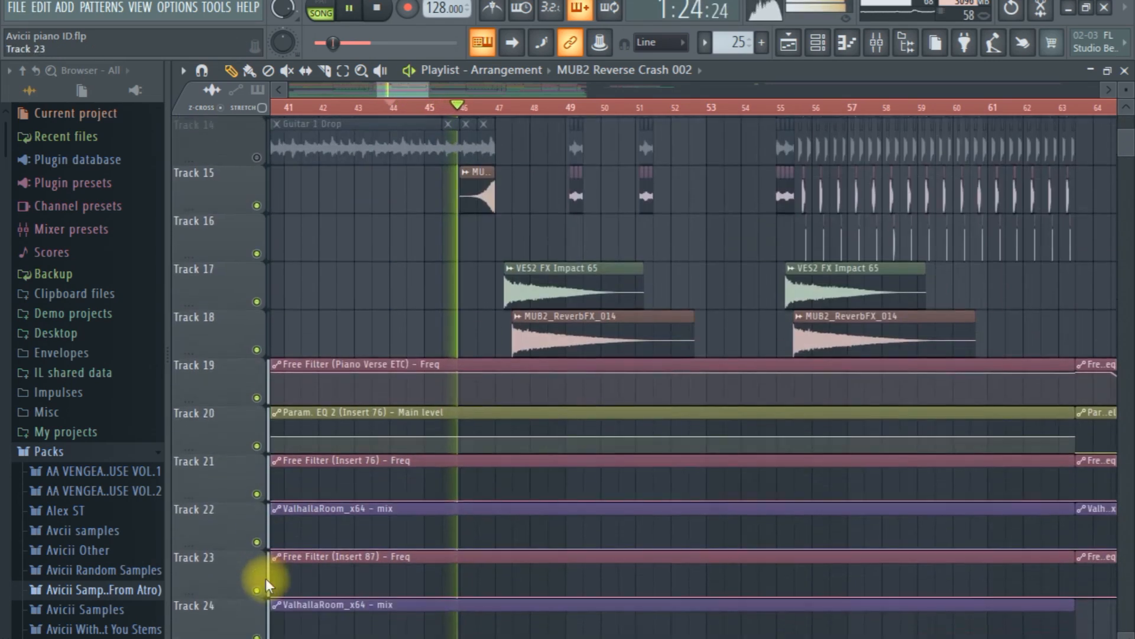
pyautogui.scroll(-12, 265, 568)
pyautogui.click(256, 492)
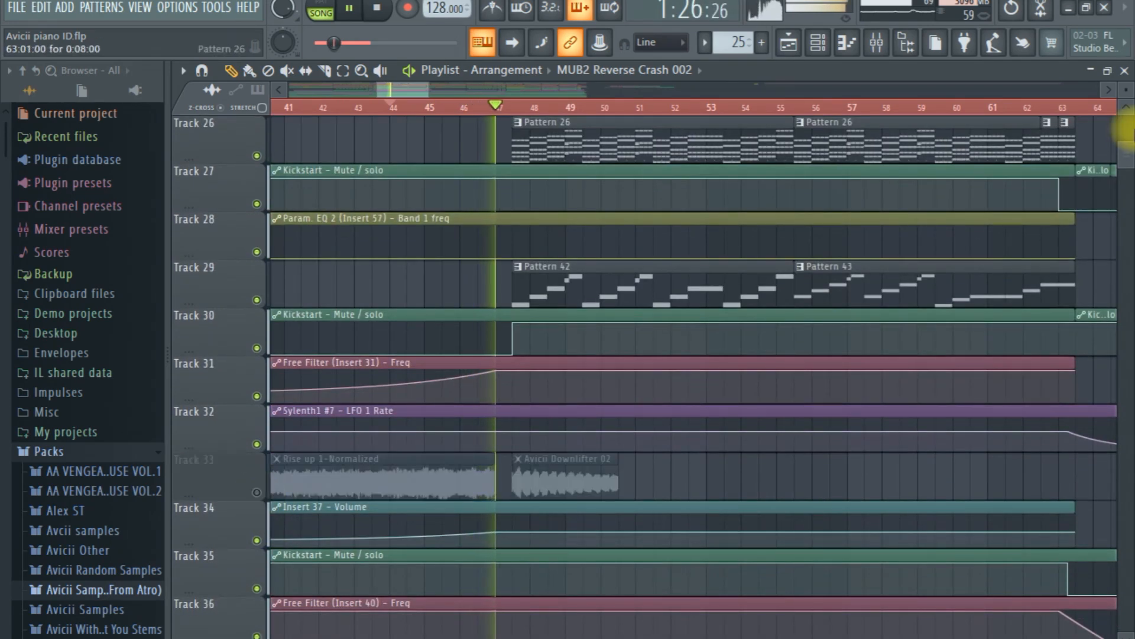
# Step: Return to the first playlist tracks and play the Track 2 melody from about bar 45
pyautogui.moveTo(1126, 151); pyautogui.dragTo(1123, 71)
pyautogui.press('space')
pyautogui.press('space')
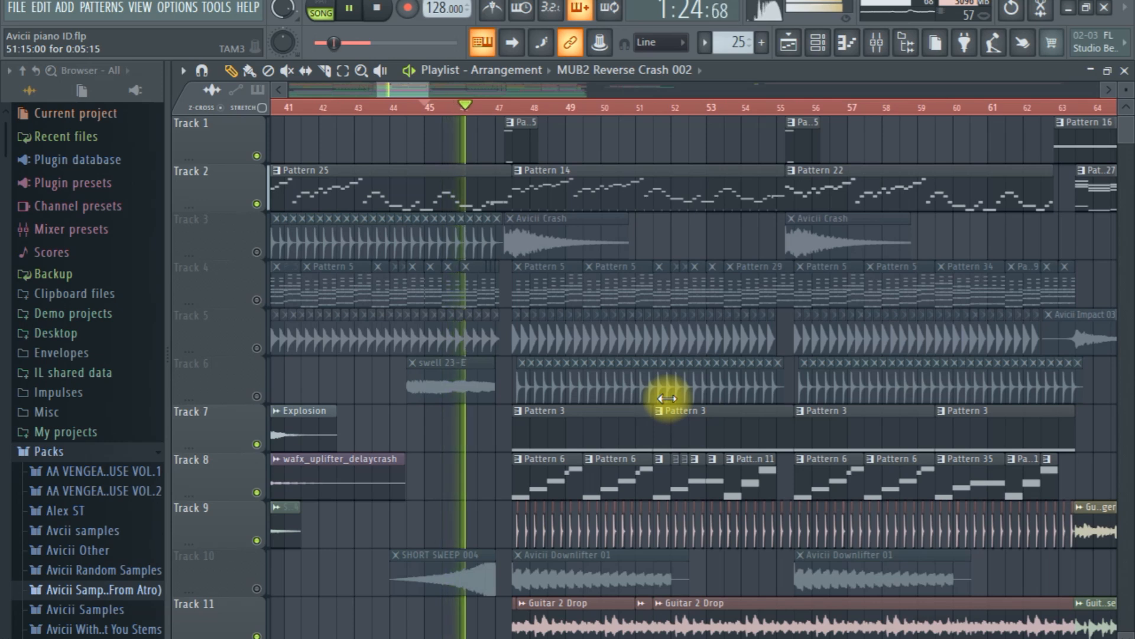
pyautogui.press('space')
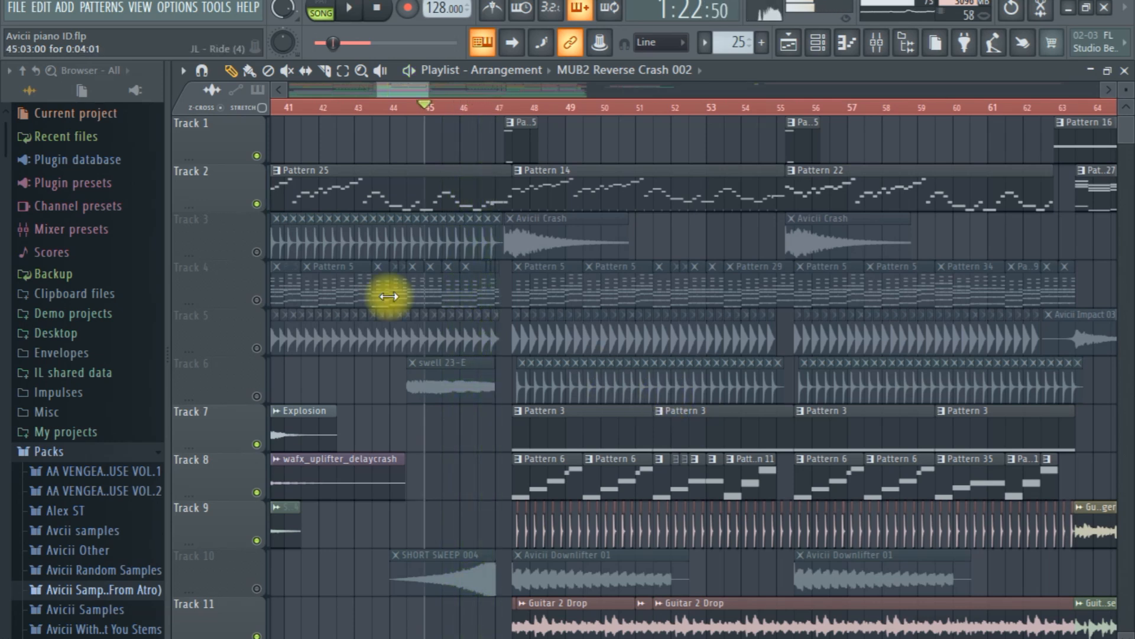
# Step: Mute Track 2, unmute Track 4, and play the chord patterns from about bar 45
pyautogui.click(257, 204)
pyautogui.click(257, 300)
pyautogui.press('space')
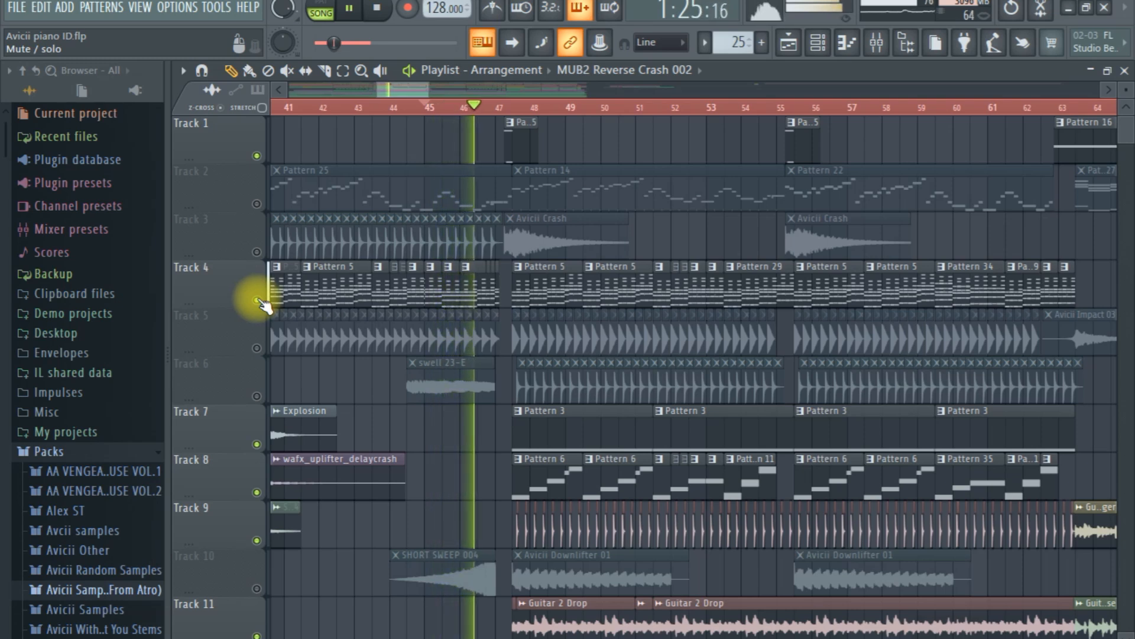
pyautogui.press('space')
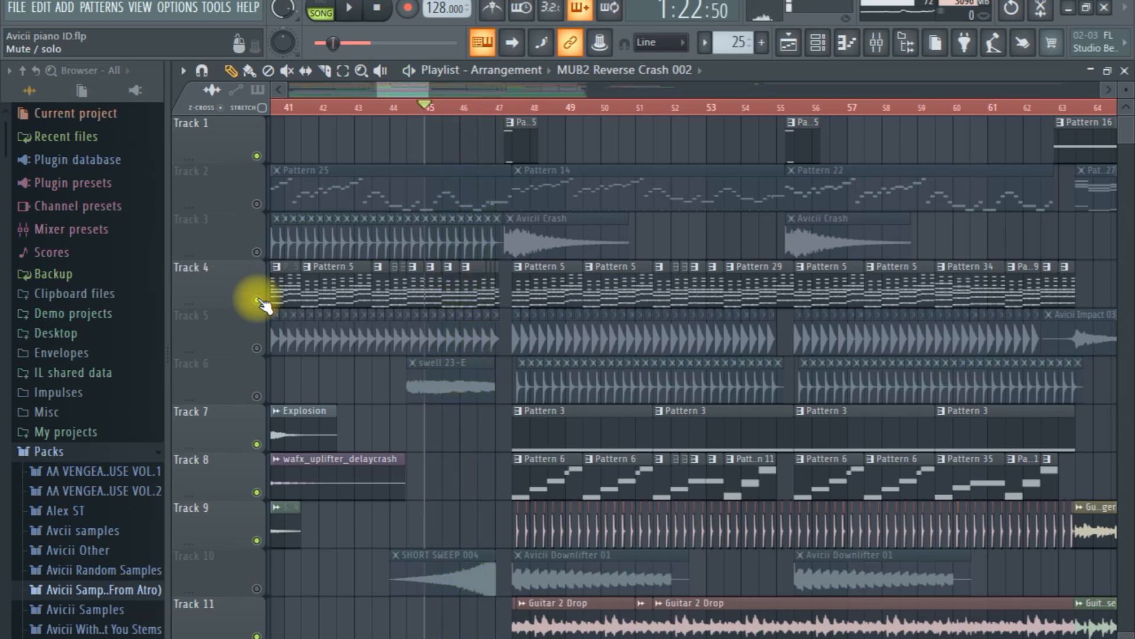
# Step: Mute Tracks 4 and 15, unmute Tracks 13 and 14, and play the two guitar clips from about bar 45
pyautogui.click(257, 300)
pyautogui.scroll(-4, 266, 308)
pyautogui.scroll(-2, 267, 310)
pyautogui.click(256, 444)
pyautogui.click(257, 492)
pyautogui.click(257, 540)
pyautogui.press('space')
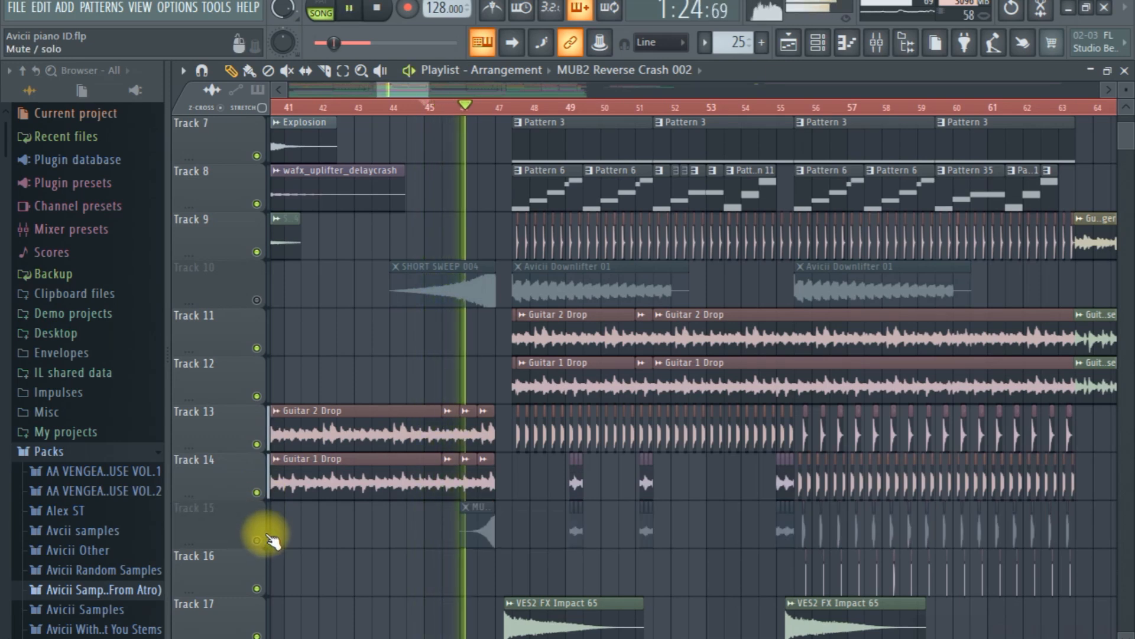
pyautogui.press('space')
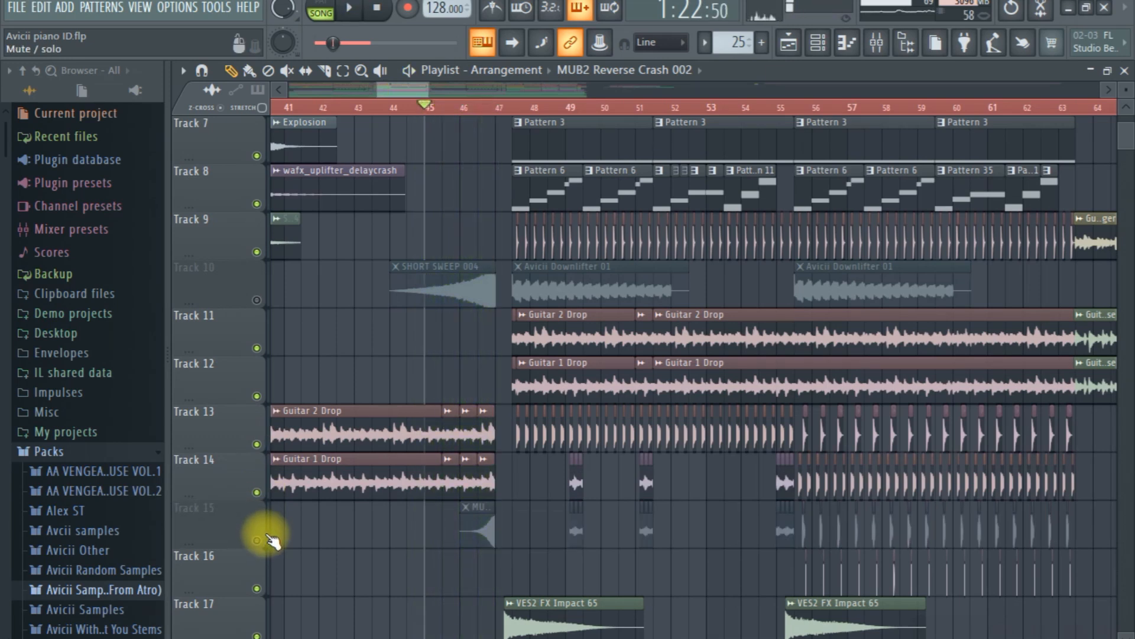
# Step: Unmute Tracks 4 and 2 and play the chords, melody and guitars together into the drop
pyautogui.scroll(-1, 299, 516)
pyautogui.scroll(-5, 297, 512)
pyautogui.scroll(12, 330, 509)
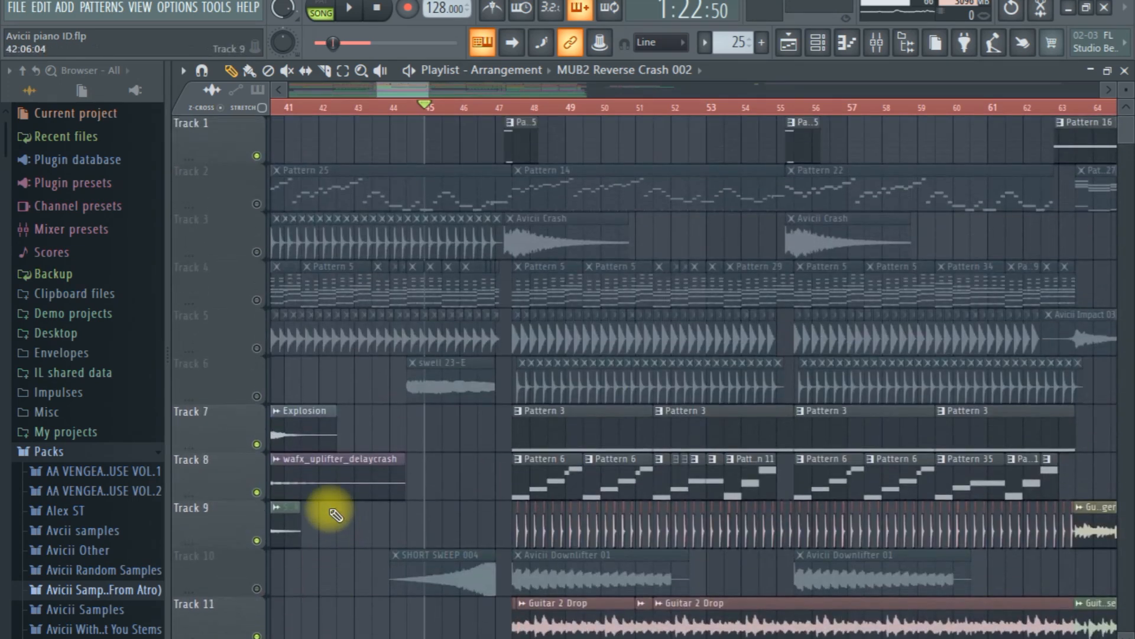
pyautogui.click(257, 299)
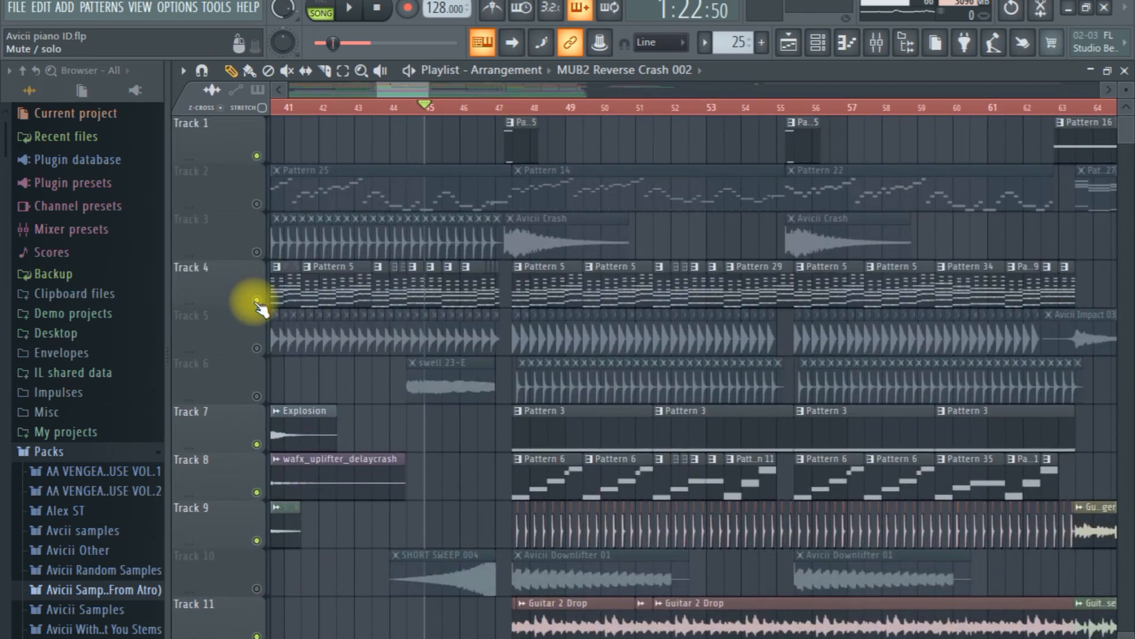
pyautogui.click(257, 204)
pyautogui.press('space')
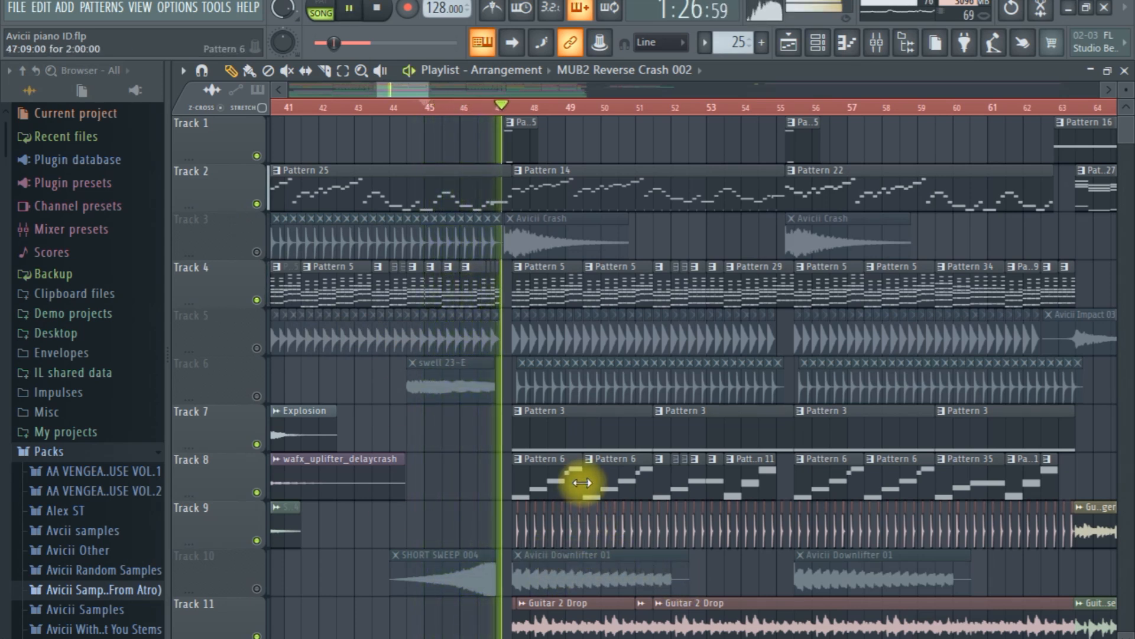
pyautogui.press('space')
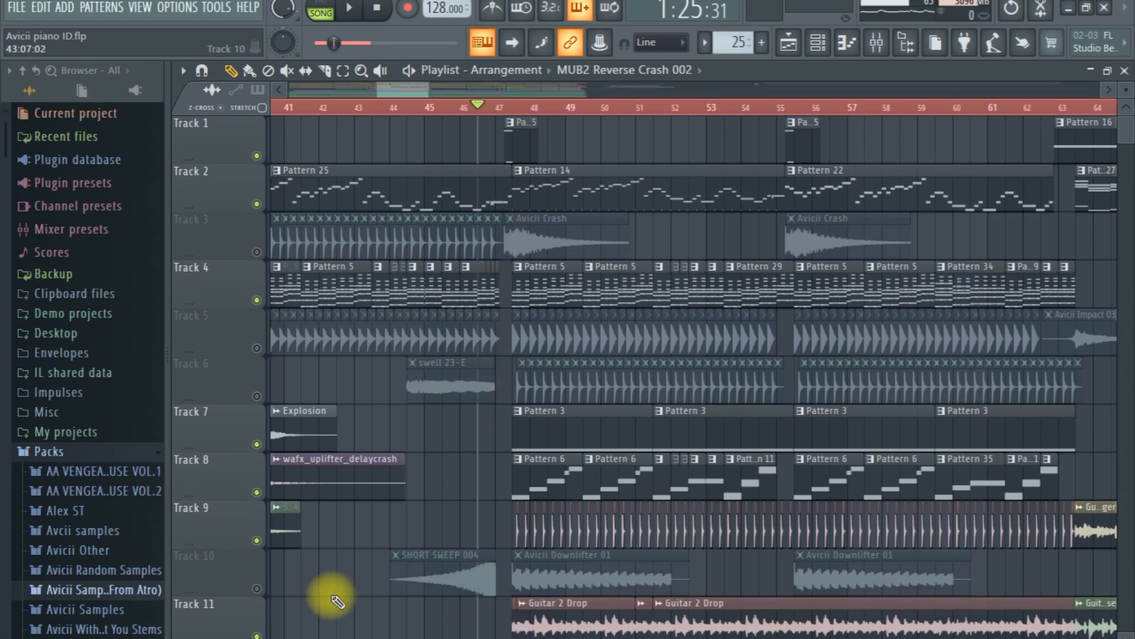
# Step: Unmute all remaining muted tracks and play the transition into the drop from about bar 46
pyautogui.click(257, 588)
pyautogui.press('space')
pyautogui.press('space')
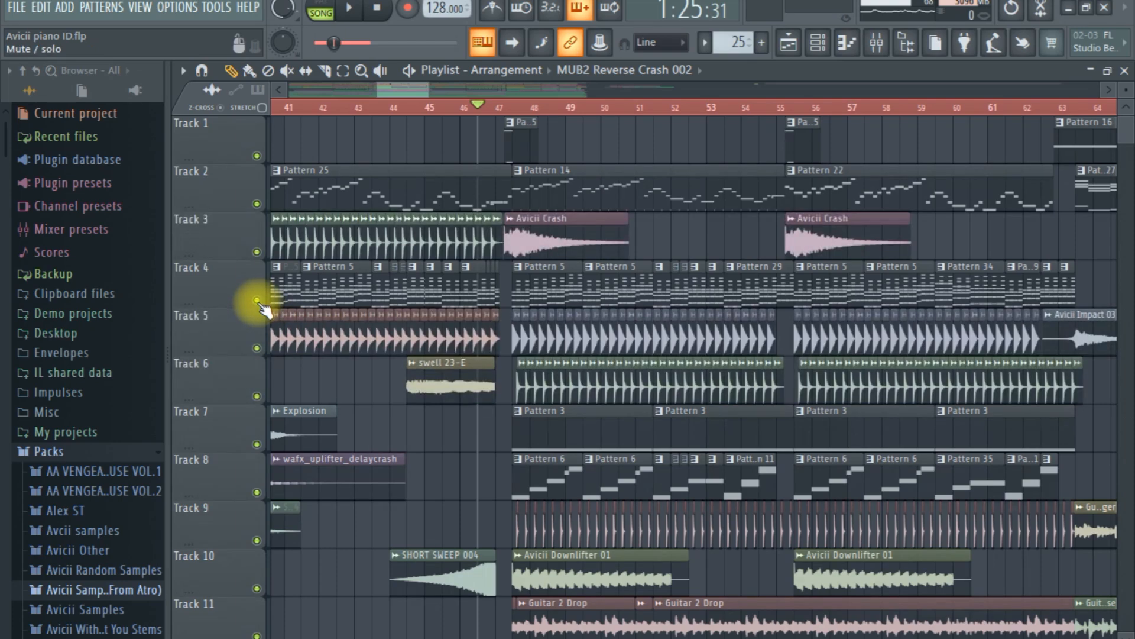
# Step: Review the filter and volume automation around Tracks 25 to 35, and go back to the start of the drop on the first tracks
pyautogui.scroll(-11, 651, 408)
pyautogui.scroll(-13, 484, 426)
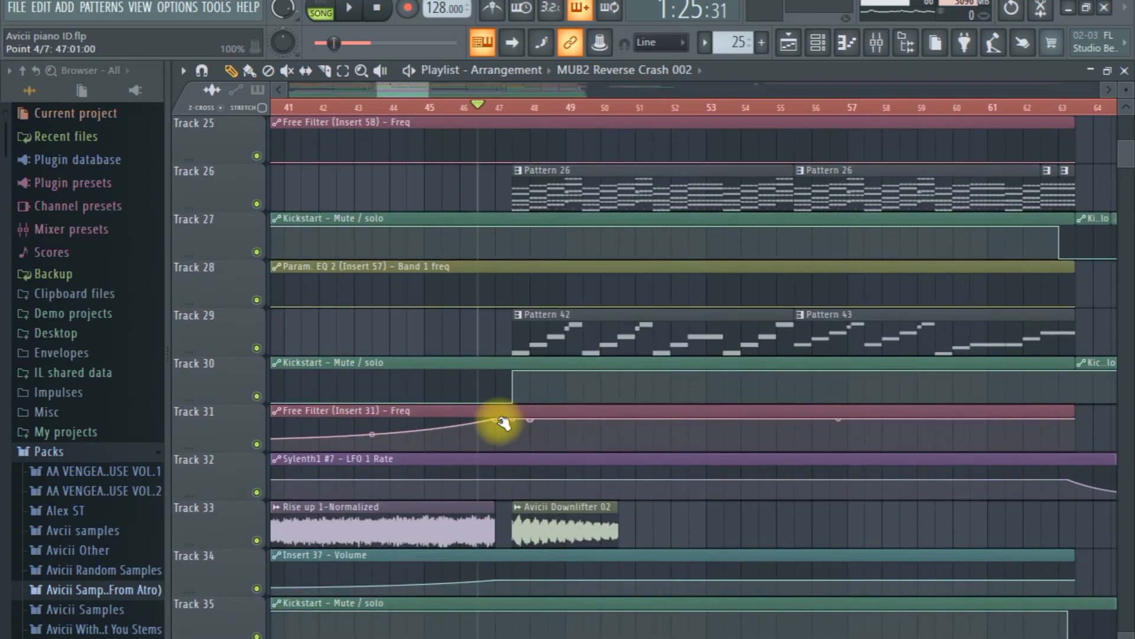
pyautogui.scroll(-3, 497, 414)
pyautogui.moveTo(1124, 171); pyautogui.dragTo(435, 107)
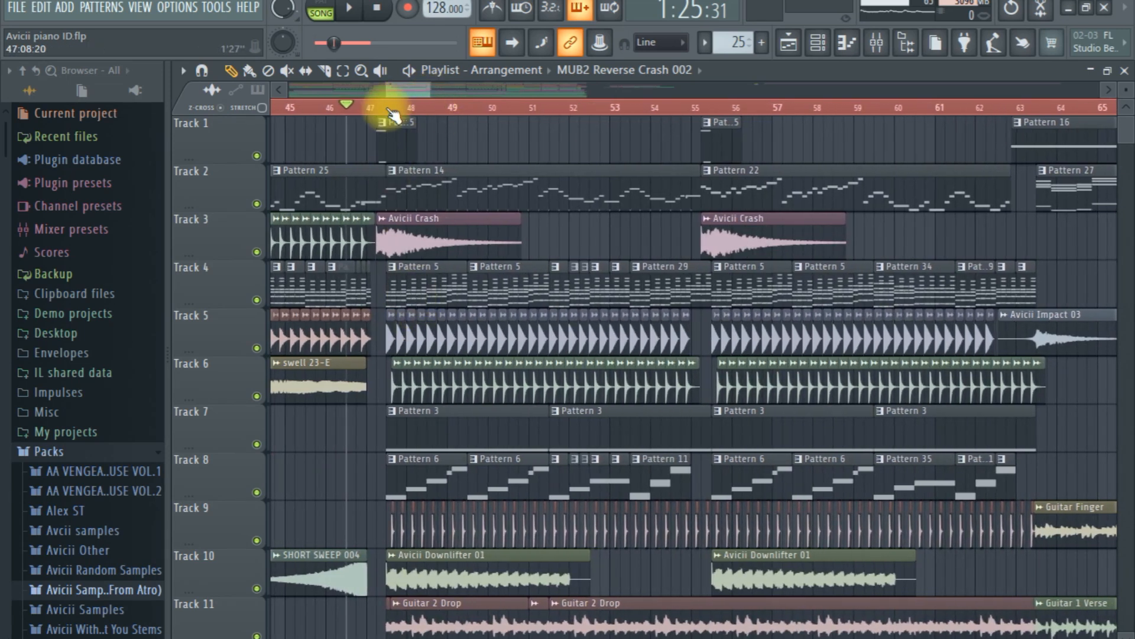
# Step: Open the drop's Pattern 5 in the piano roll, play it in pattern mode, and display the TruePianos #2 chord notes
pyautogui.doubleClick(423, 292)
pyautogui.press('l')
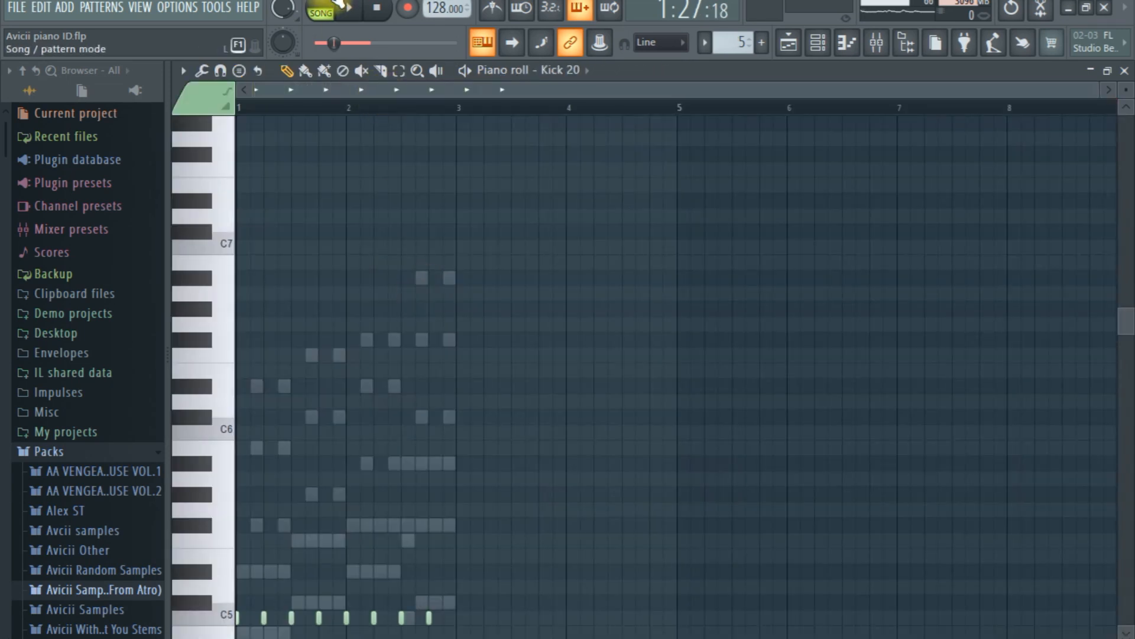
pyautogui.press('space')
pyautogui.scroll(4, 567, 375)
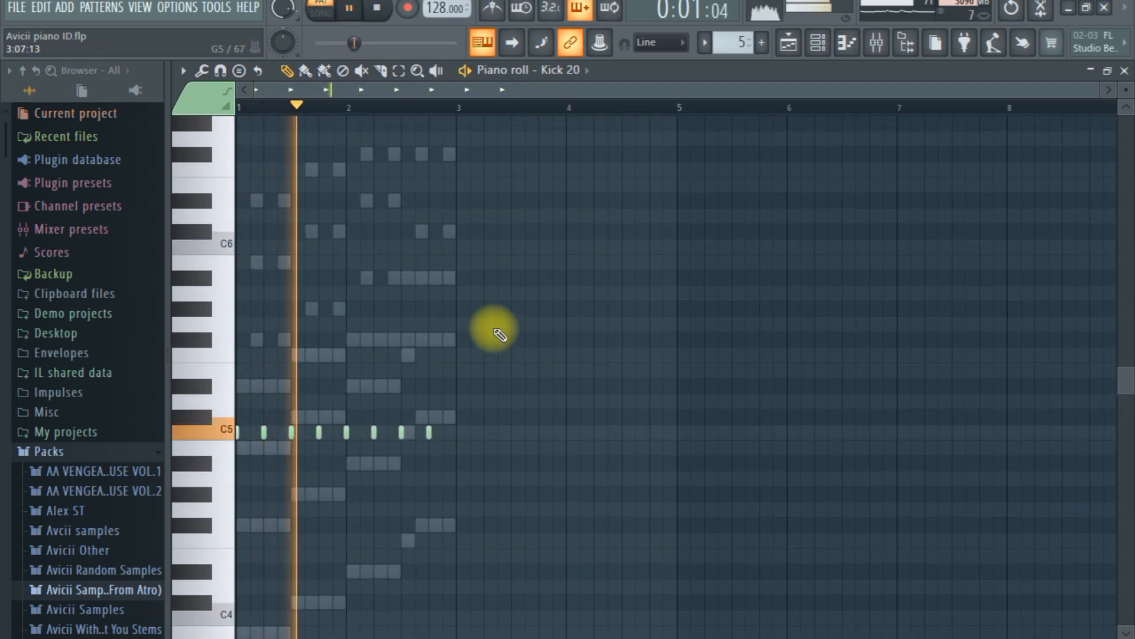
pyautogui.rightClick(444, 280)
pyautogui.scroll(-1, 699, 419)
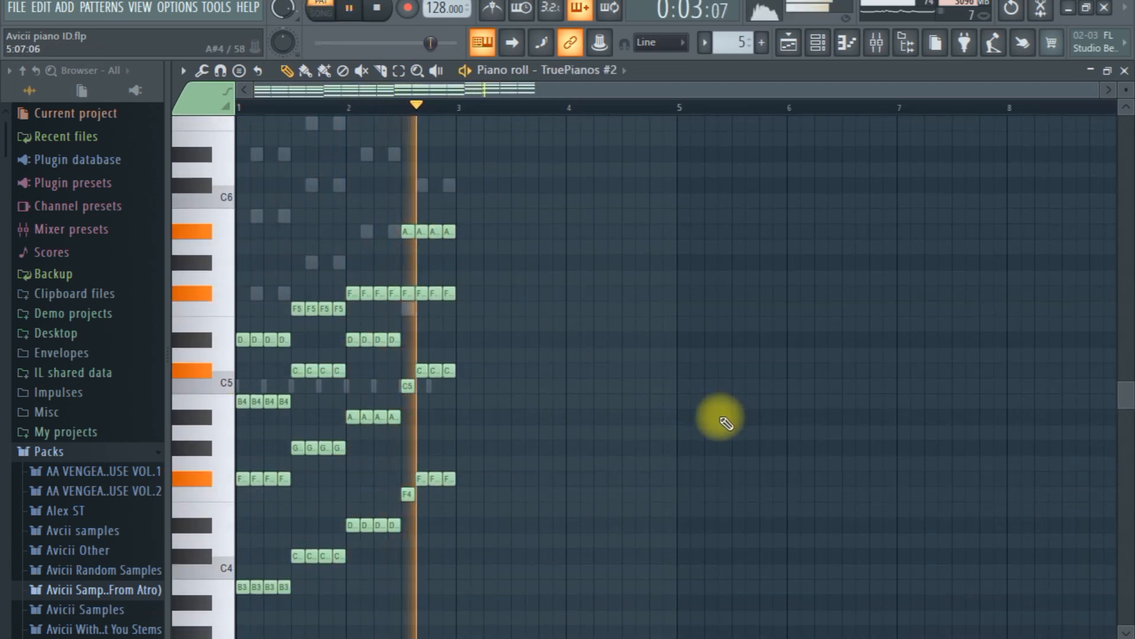
pyautogui.press('space')
# Step: Go back to the playlist, open Pattern 14 in the piano roll, play it in pattern mode, and display the Sylenth1 #8 lead notes
pyautogui.click(792, 44)
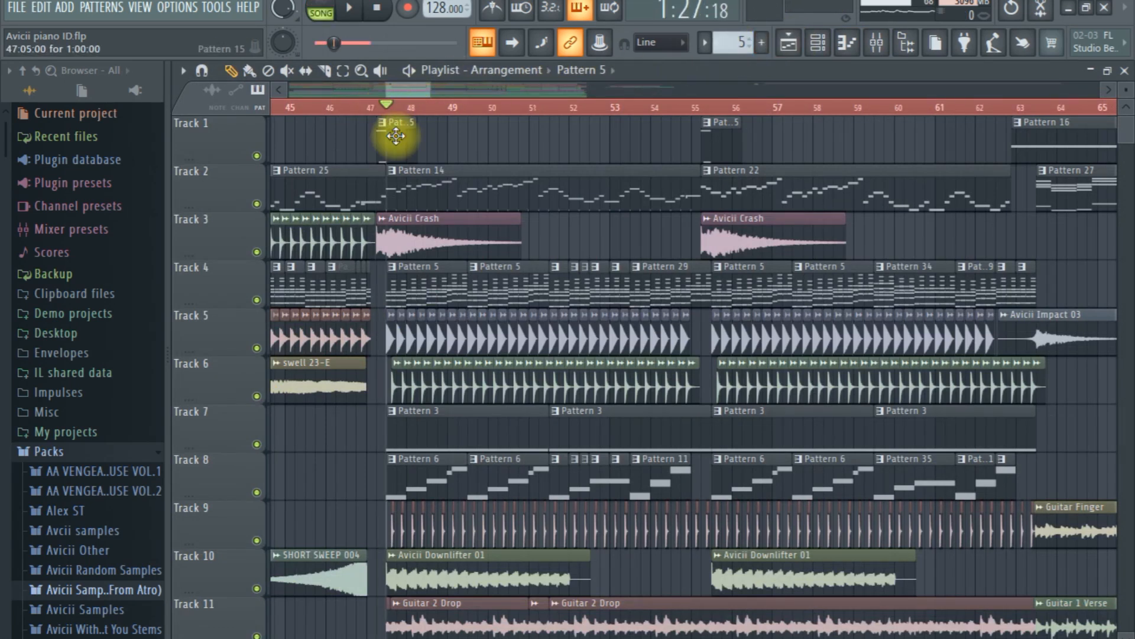
pyautogui.doubleClick(405, 177)
pyautogui.click(323, 7)
pyautogui.scroll(3, 515, 239)
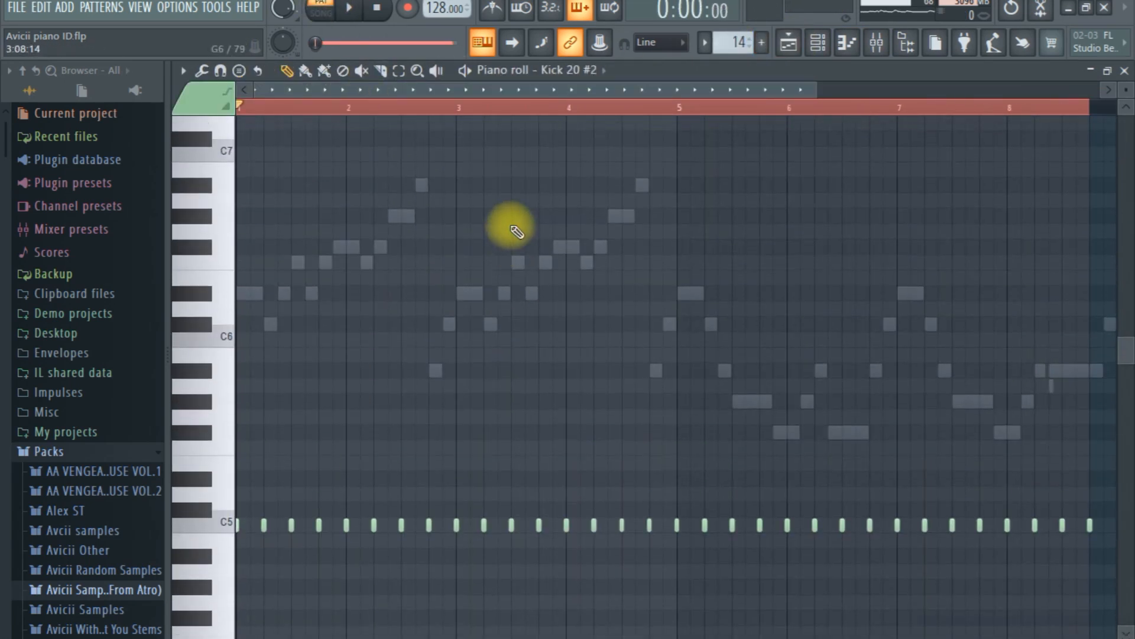
pyautogui.press('space')
pyautogui.moveTo(815, 85); pyautogui.dragTo(854, 91)
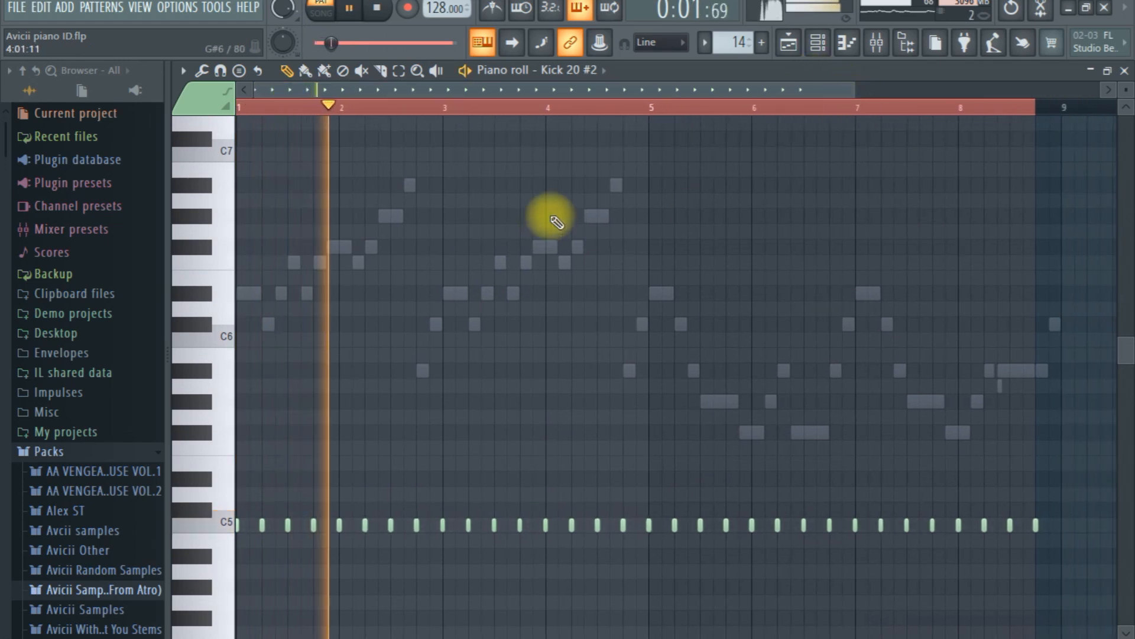
pyautogui.doubleClick(617, 184)
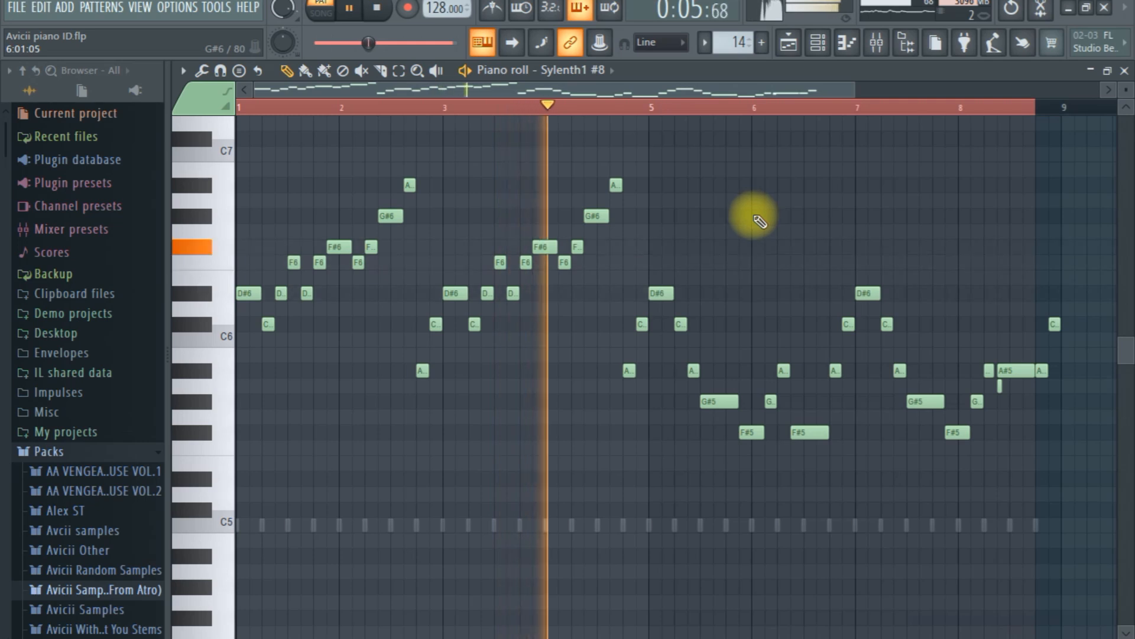
# Step: Stop the lead, go back to the playlist, open Pattern 6 in the piano roll, and play its Nexus #2 notes
pyautogui.press('space')
pyautogui.click(791, 46)
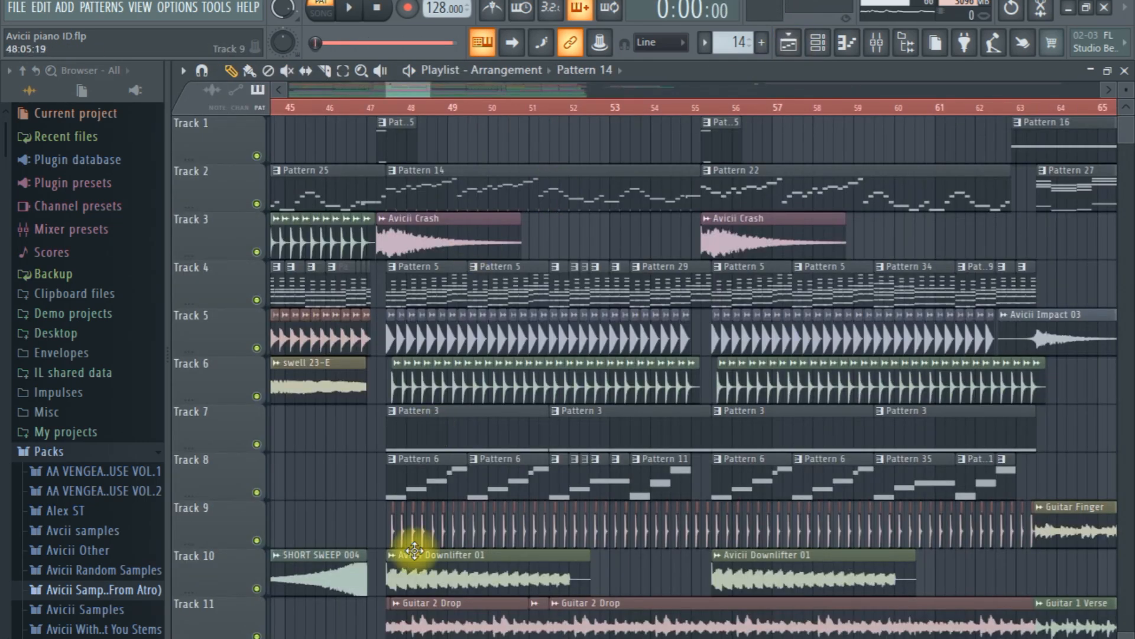
pyautogui.doubleClick(414, 486)
pyautogui.scroll(-8, 499, 404)
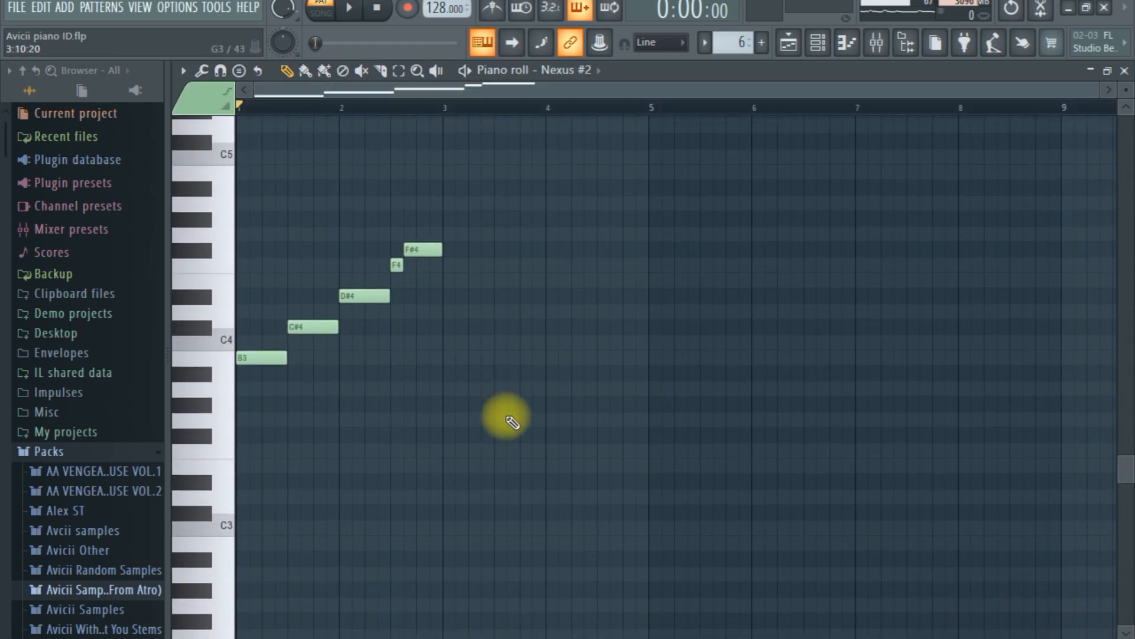
pyautogui.press('space')
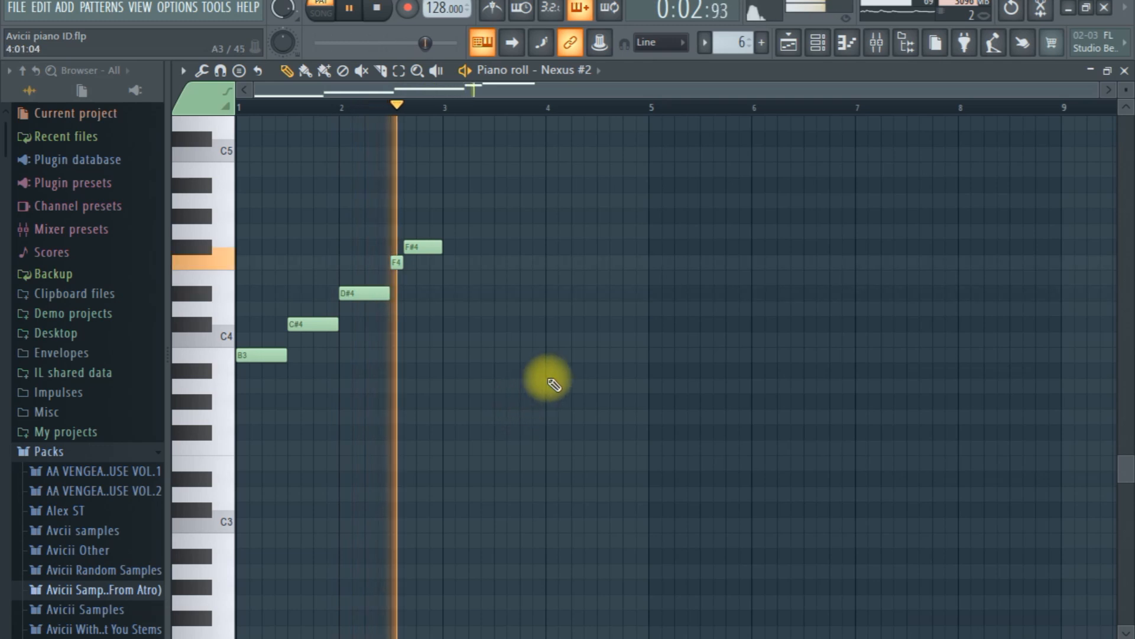
pyautogui.press('space')
# Step: Mute the Nexus #3 channel and play Pattern 6 with only Nexus #2 sounding
pyautogui.click(819, 44)
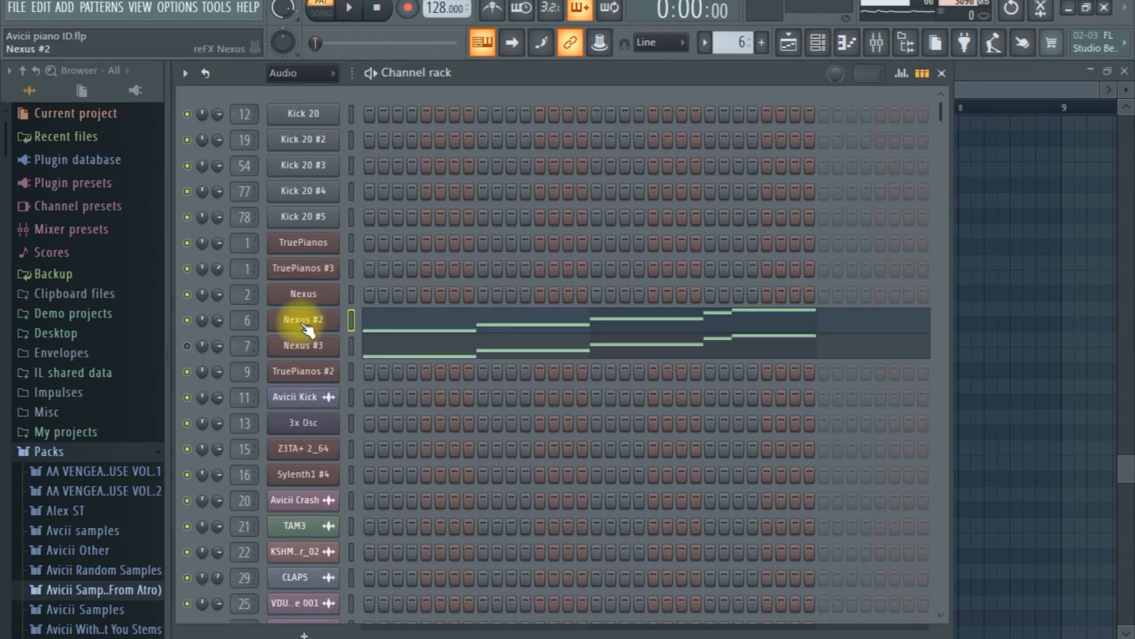
pyautogui.click(970, 266)
pyautogui.press('space')
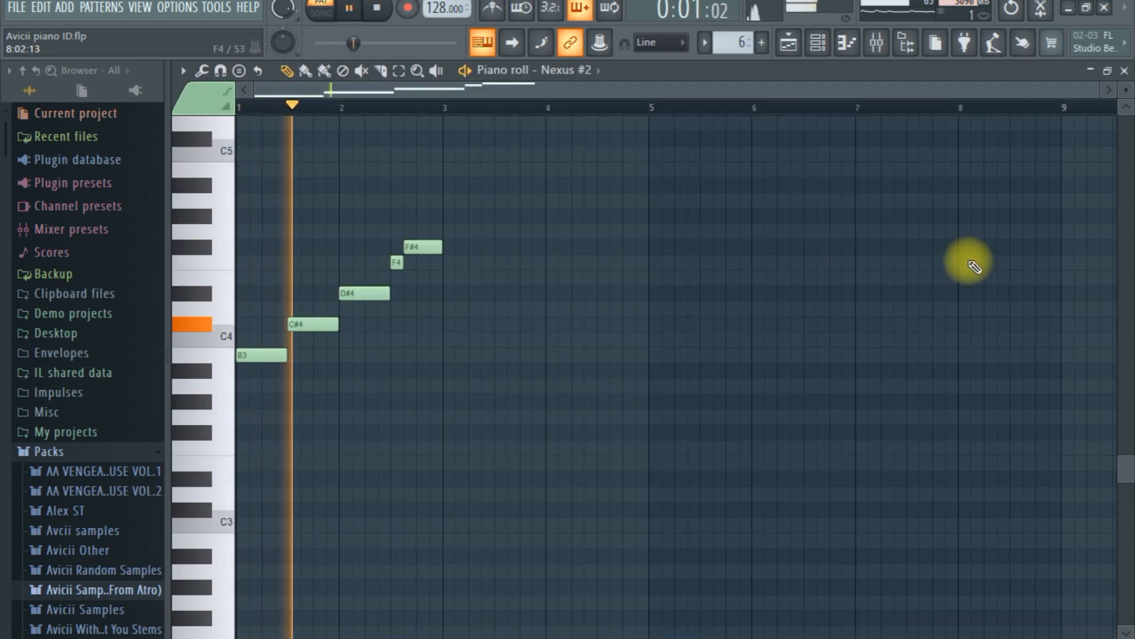
pyautogui.press('space')
# Step: Mute Nexus #2, unmute Nexus #3, and play the Nexus #3 layer with its notes displayed in the piano roll
pyautogui.click(819, 42)
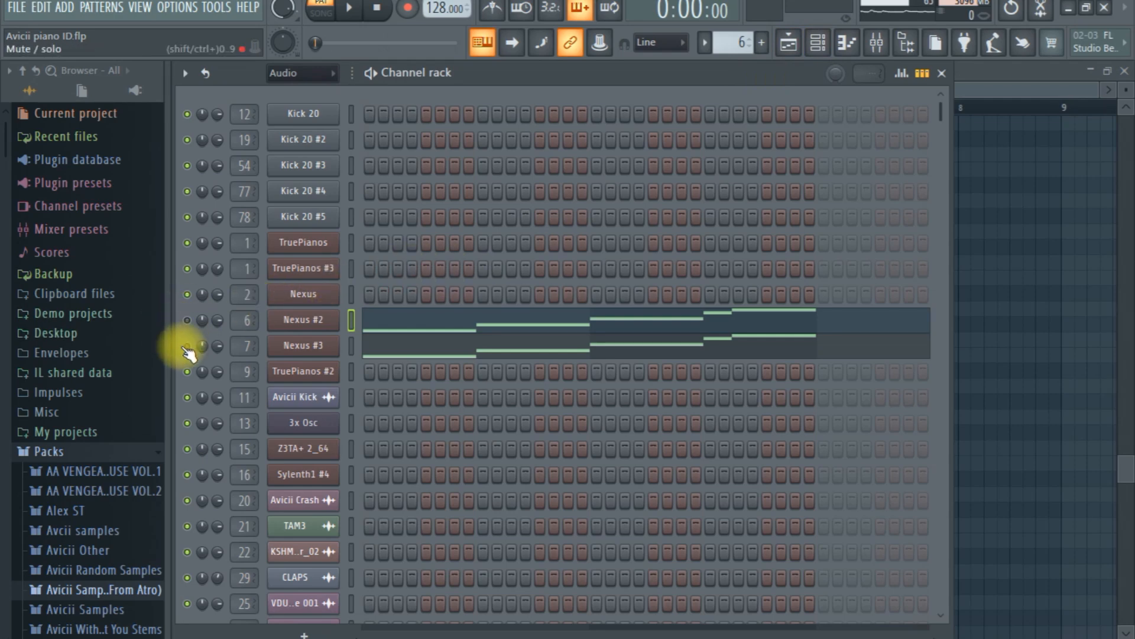
pyautogui.rightClick(313, 346)
pyautogui.click(346, 343)
pyautogui.press('space')
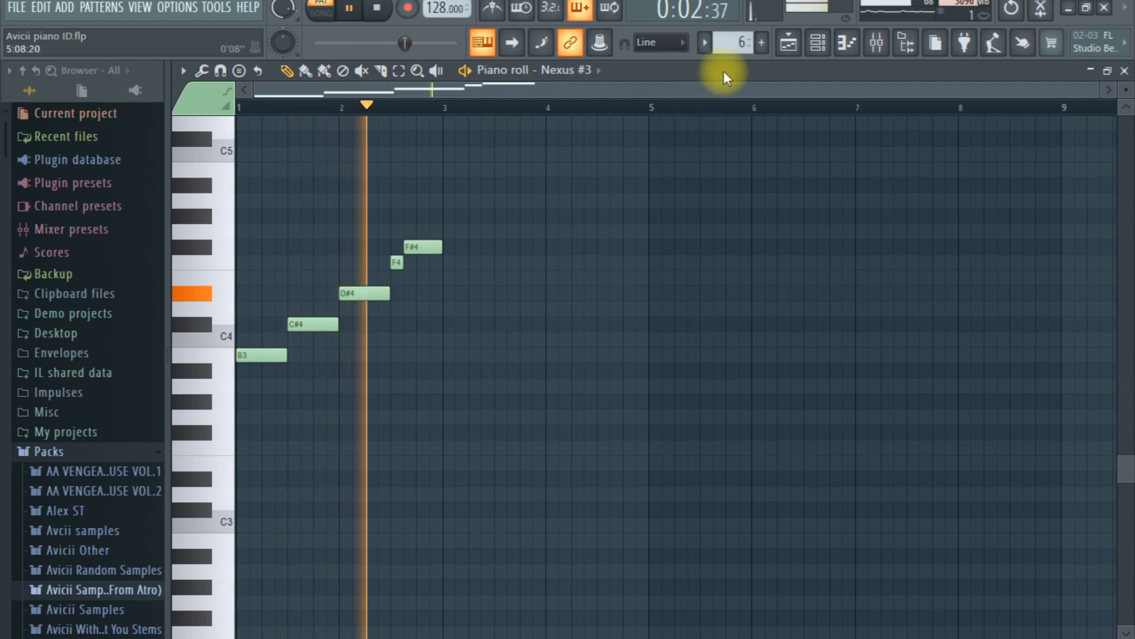
pyautogui.press('space')
# Step: Unmute Nexus #2 and play Pattern 6 with both Nexus layers together
pyautogui.click(824, 46)
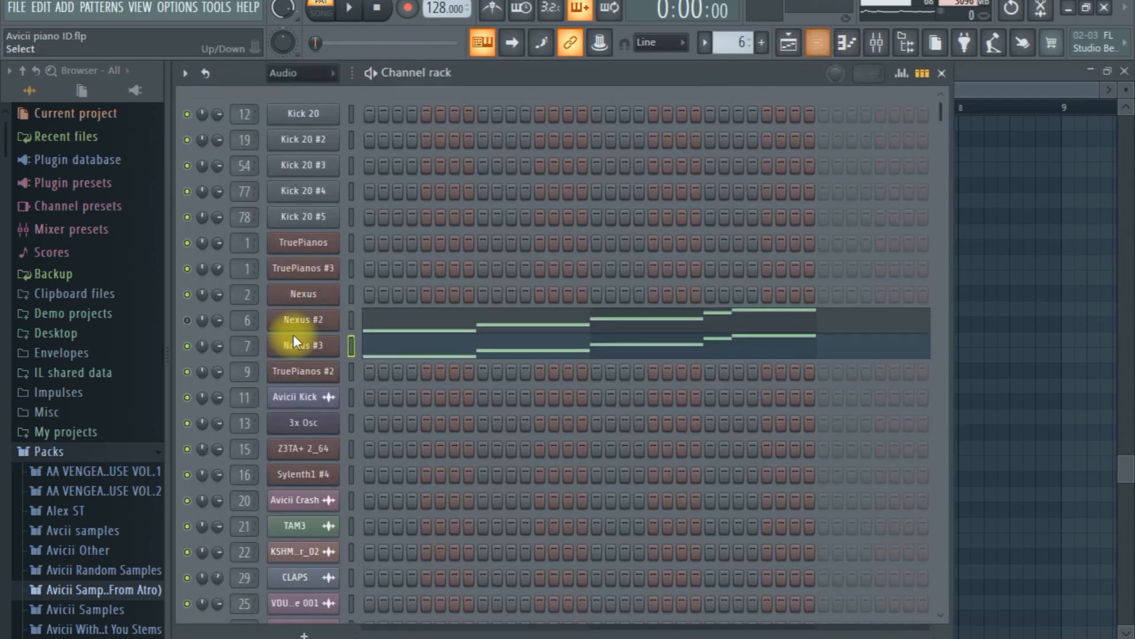
pyautogui.click(1104, 378)
pyautogui.press('space')
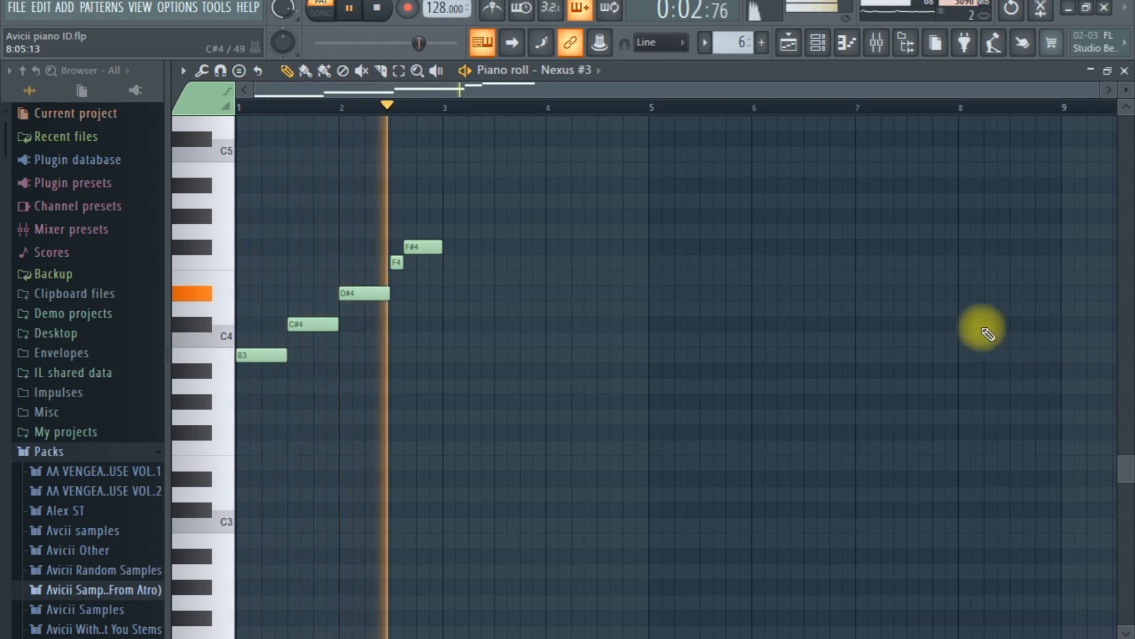
pyautogui.press('space')
# Step: Return to the drop in the playlist and reopen Pattern 6 to review its Nexus #2 notes
pyautogui.click(792, 43)
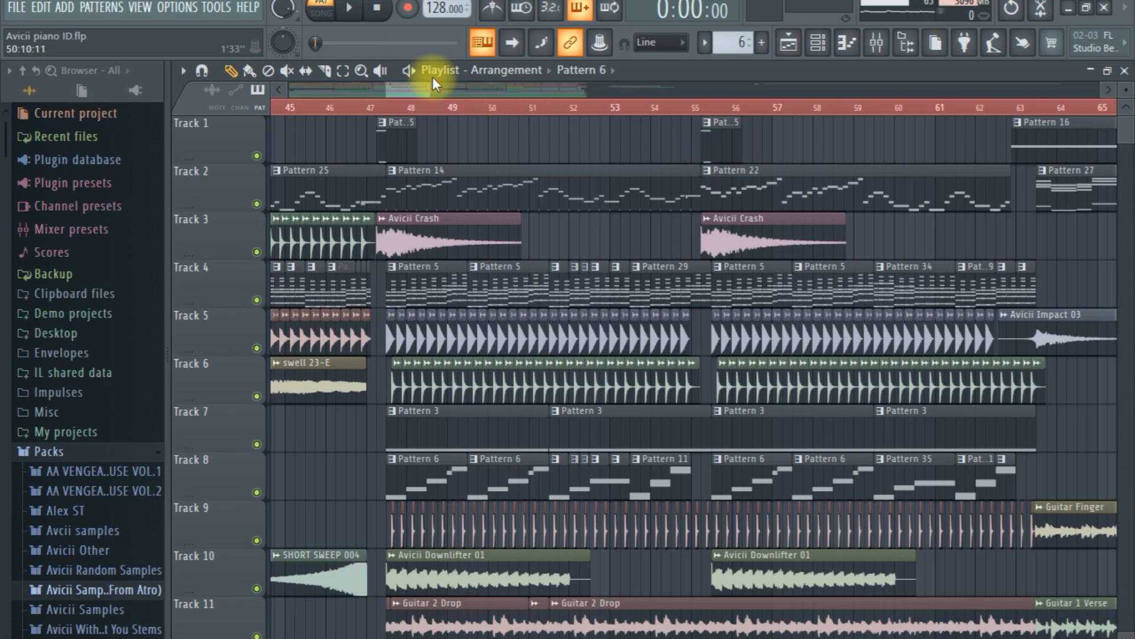
pyautogui.hscroll(1, 413, 87)
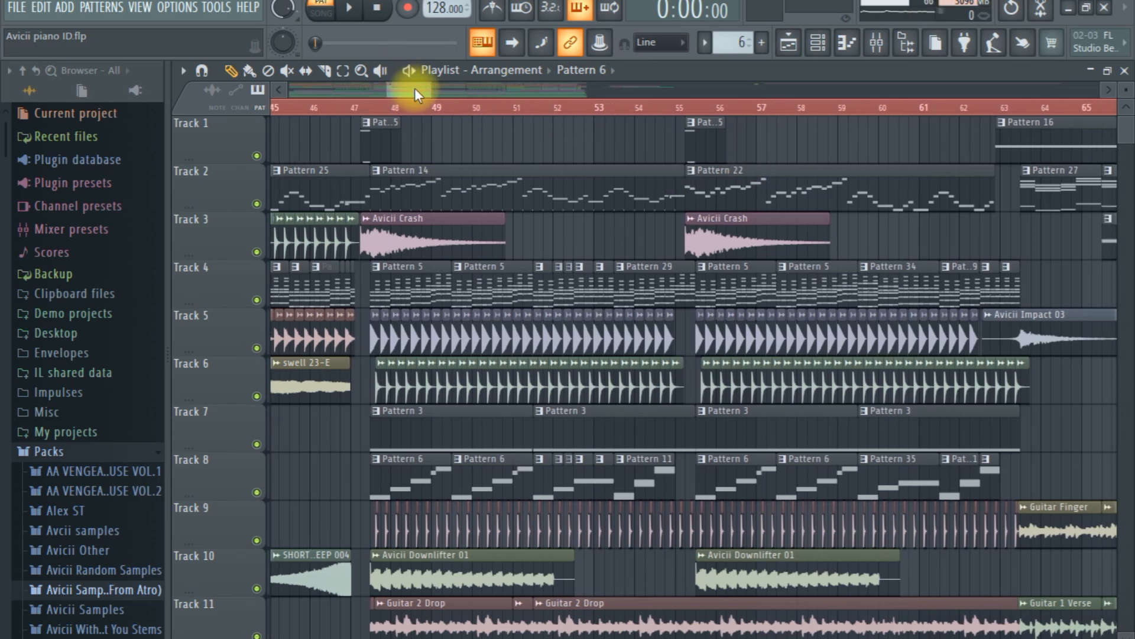
pyautogui.doubleClick(411, 465)
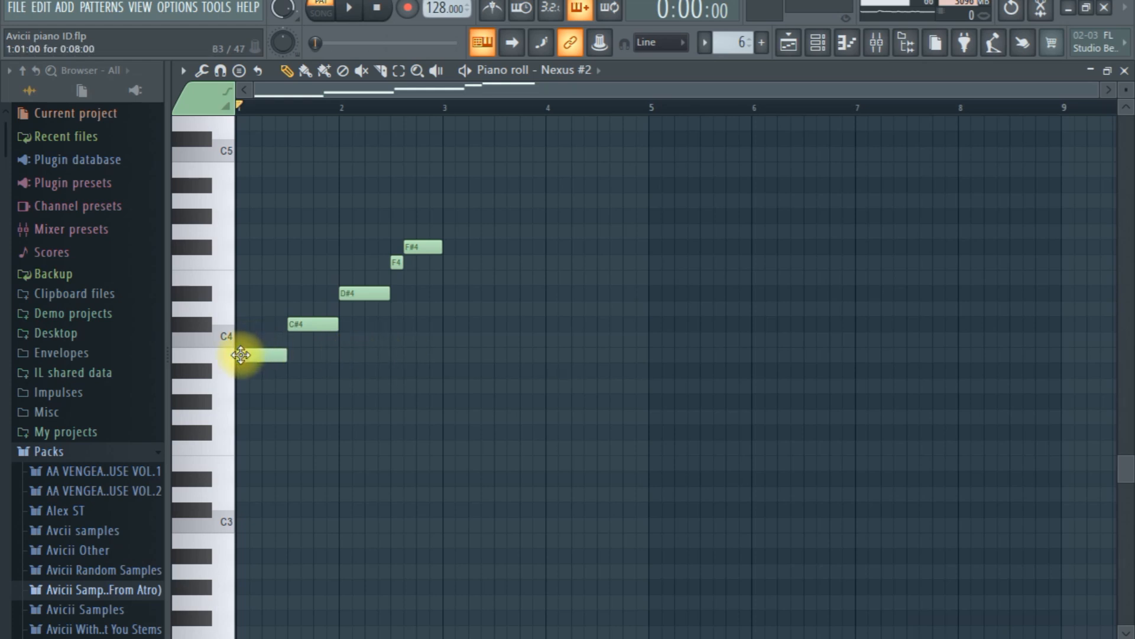
# Step: Open Pattern 26 from Track 26 of the playlist, play it, and display its Nexus #5 chord notes
pyautogui.click(792, 50)
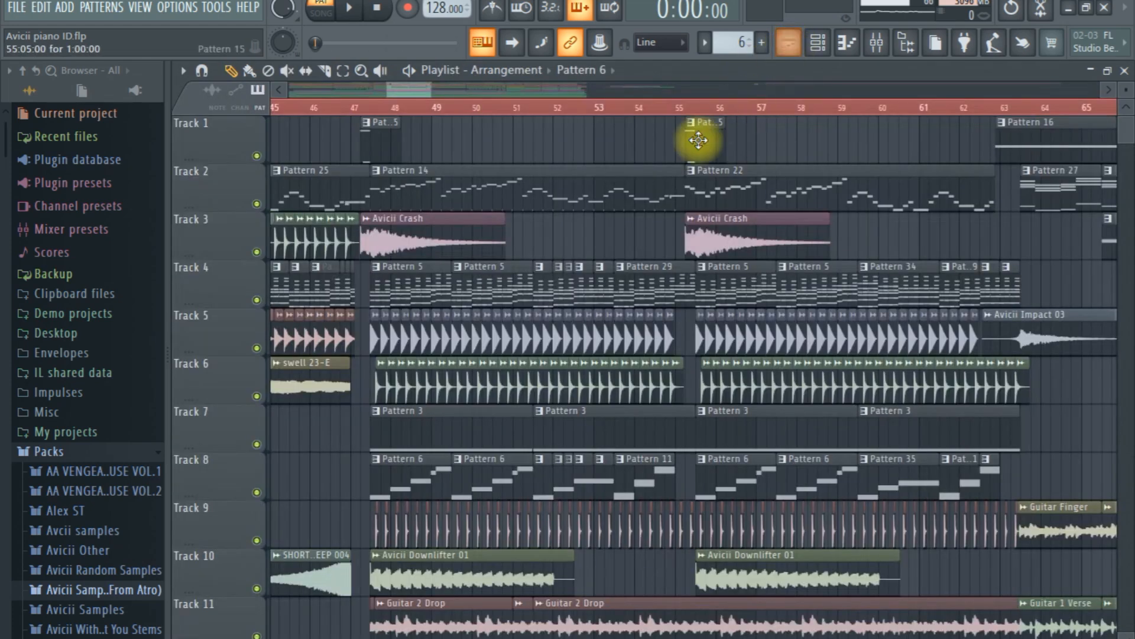
pyautogui.scroll(-10, 608, 225)
pyautogui.scroll(-1, 606, 222)
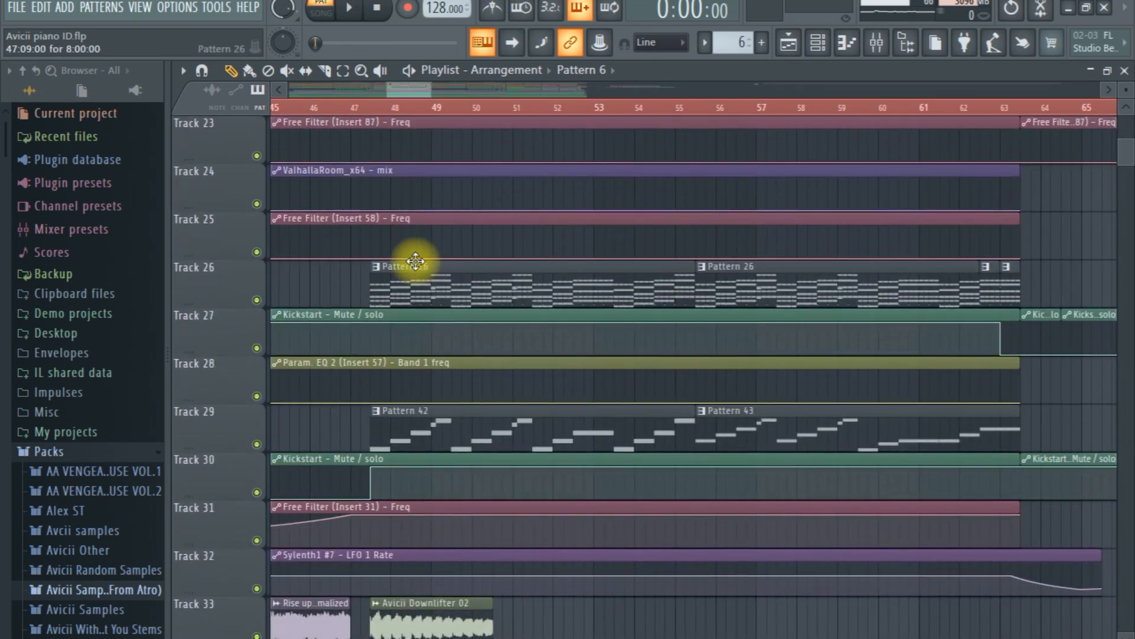
pyautogui.doubleClick(397, 272)
pyautogui.scroll(10, 507, 350)
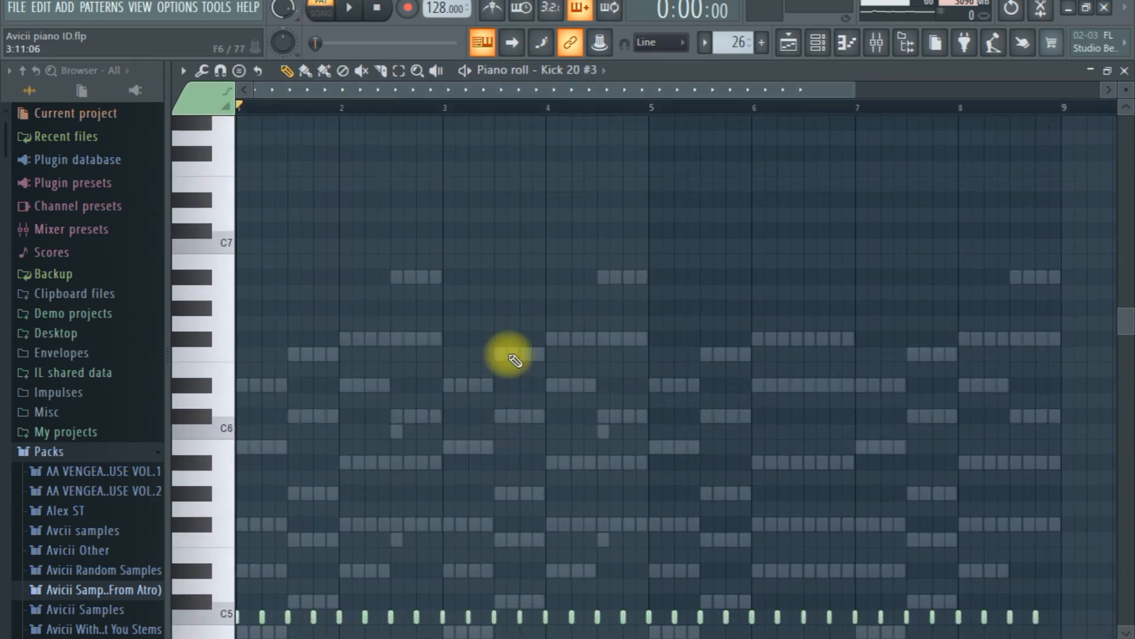
pyautogui.scroll(-2, 506, 349)
pyautogui.press('space')
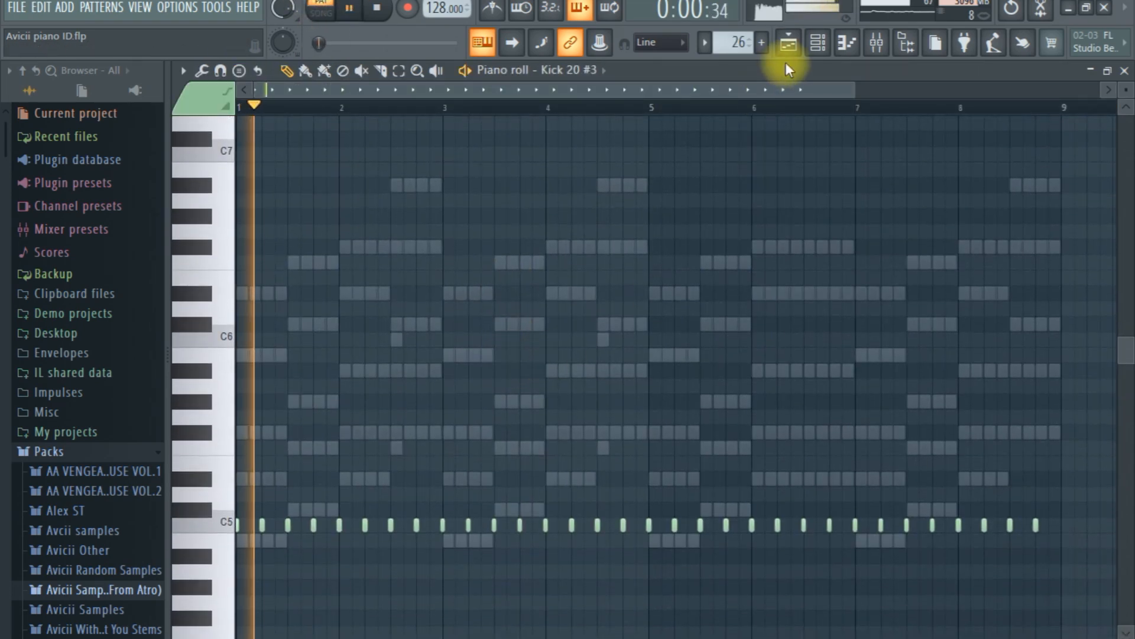
pyautogui.doubleClick(430, 187)
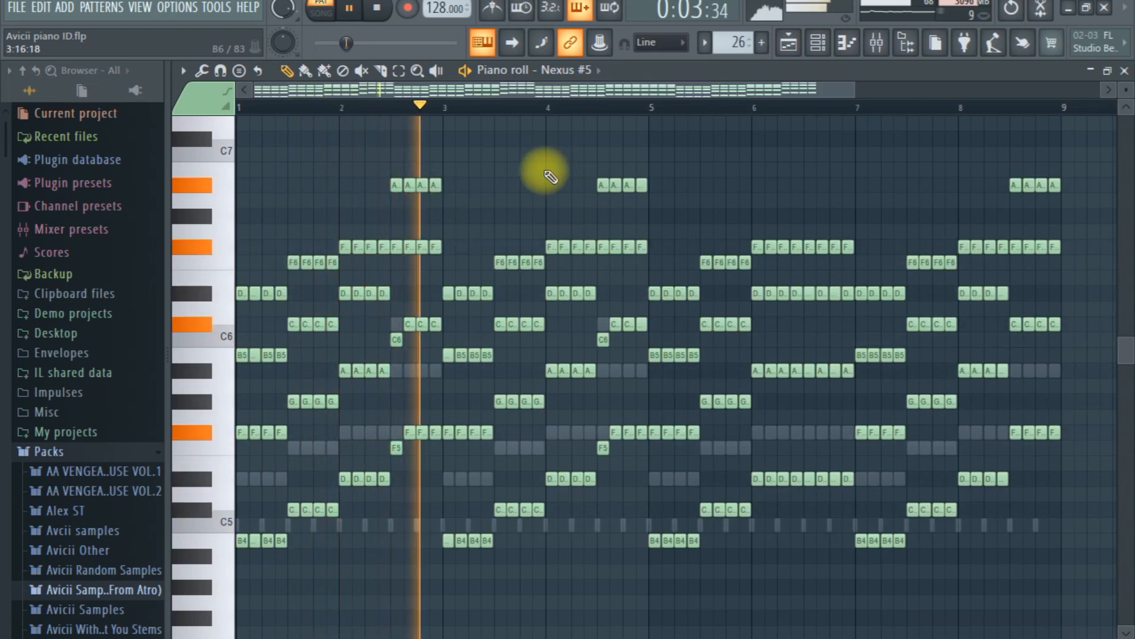
pyautogui.press('space')
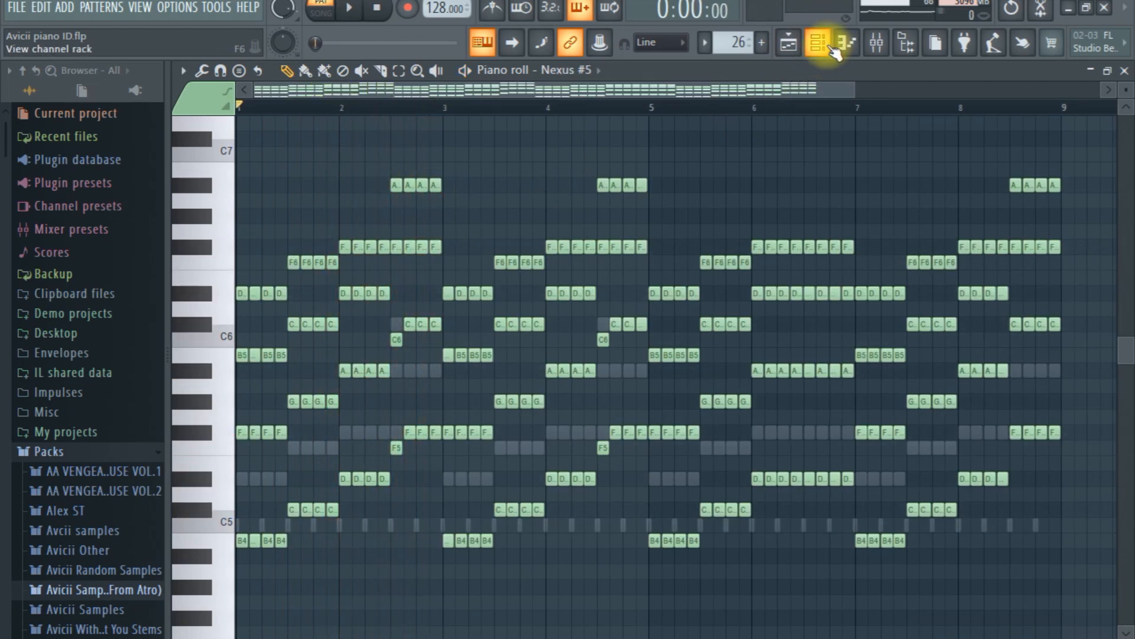
# Step: Mute the Nexus #5 channel and open the Nexus #4 chords of Pattern 26 in the piano roll
pyautogui.click(831, 49)
pyautogui.click(831, 48)
pyautogui.click(831, 48)
pyautogui.scroll(-10, 702, 300)
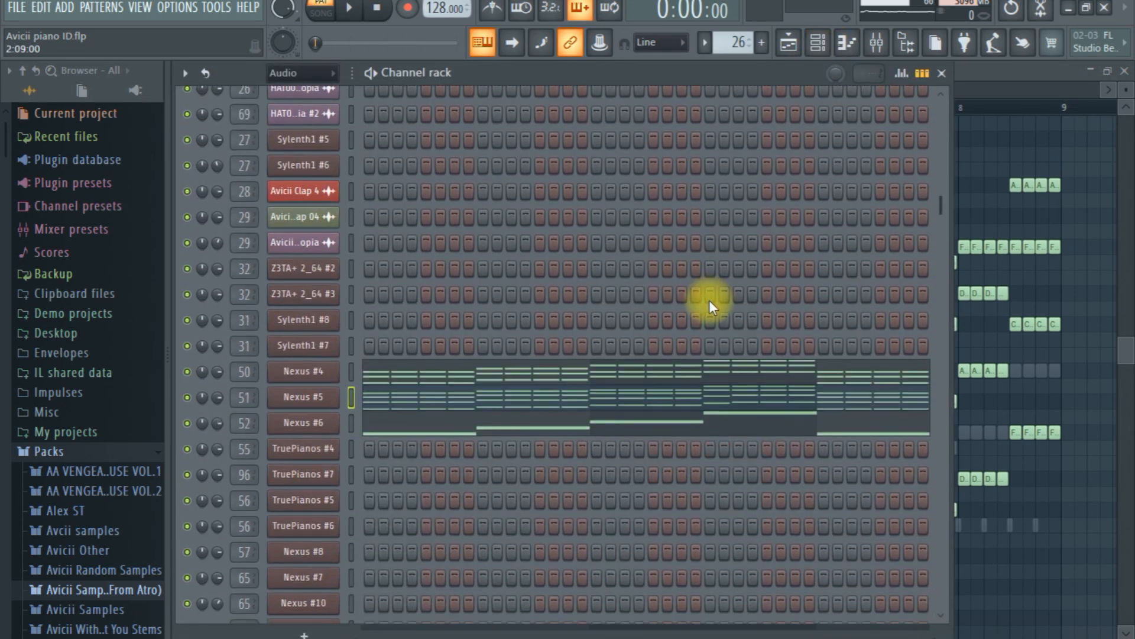
pyautogui.click(188, 398)
pyautogui.rightClick(303, 373)
pyautogui.click(314, 372)
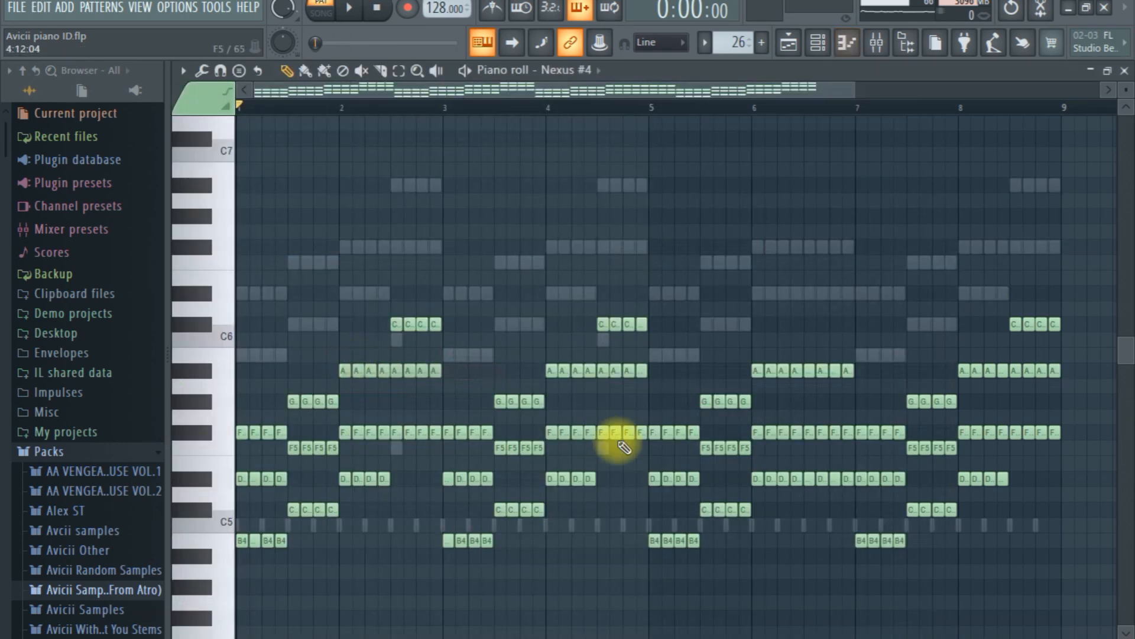
# Step: Play Pattern 26 with Nexus #4 as the only audible Nexus layer
pyautogui.scroll(-1, 680, 408)
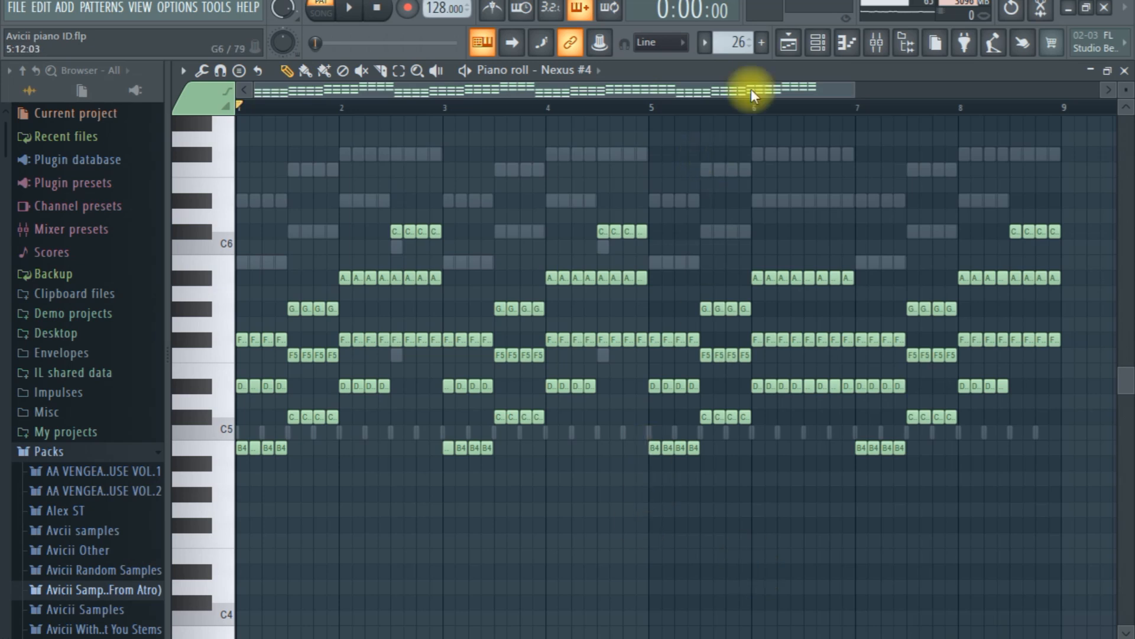
pyautogui.click(831, 38)
pyautogui.click(831, 39)
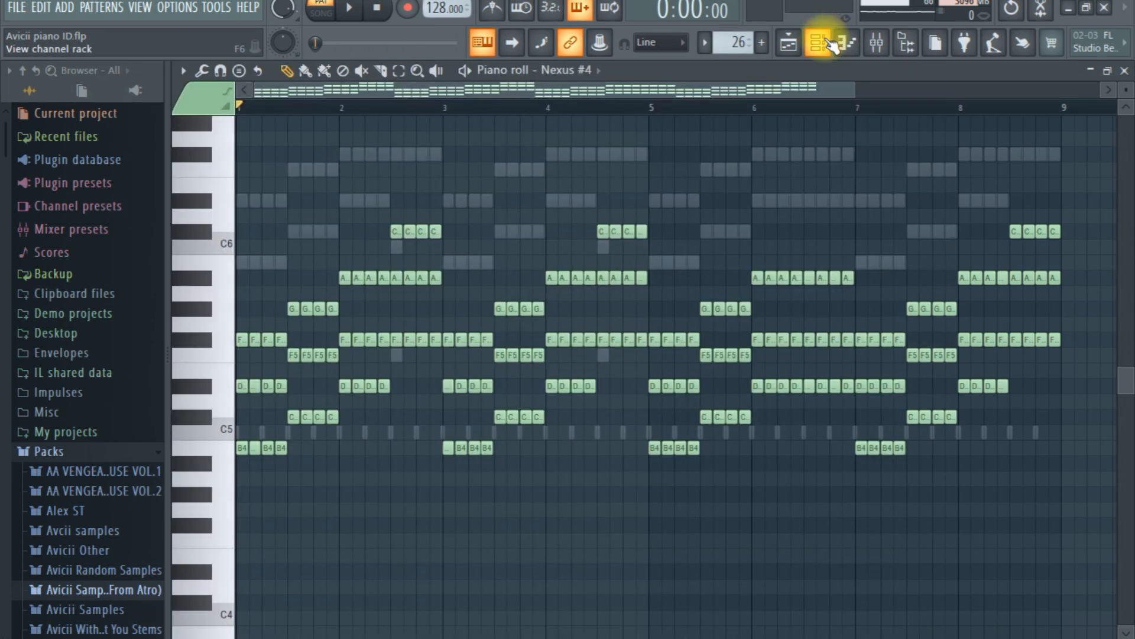
pyautogui.press('space')
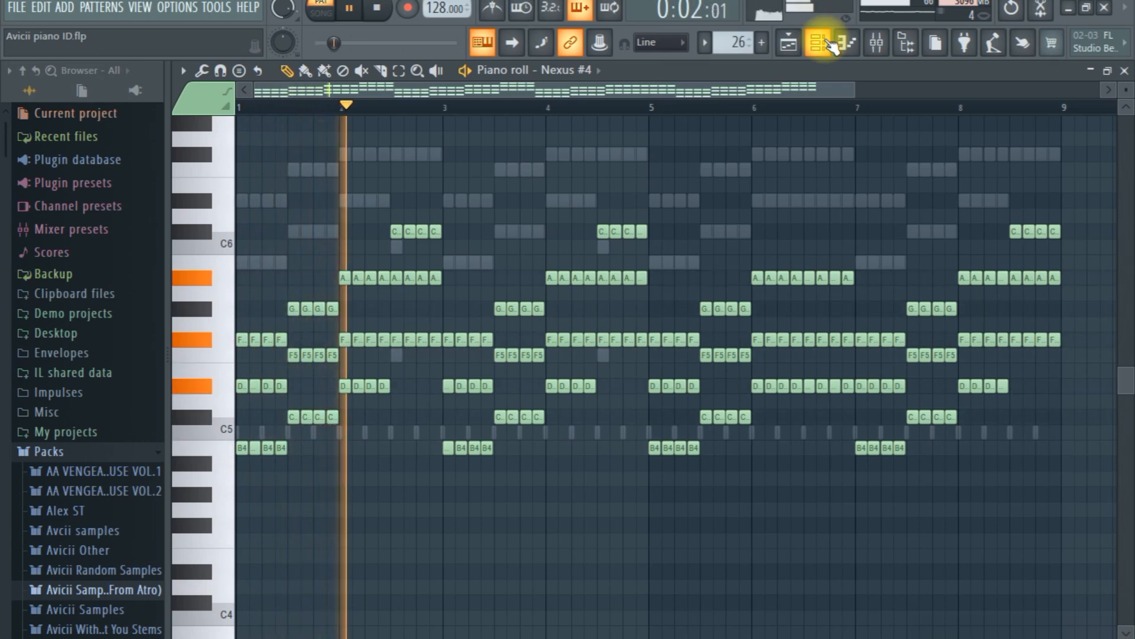
pyautogui.press('space')
# Step: Mute Nexus #4, unmute Nexus #5, and play Pattern 26 to hear the Nexus #5 chords alone
pyautogui.click(830, 43)
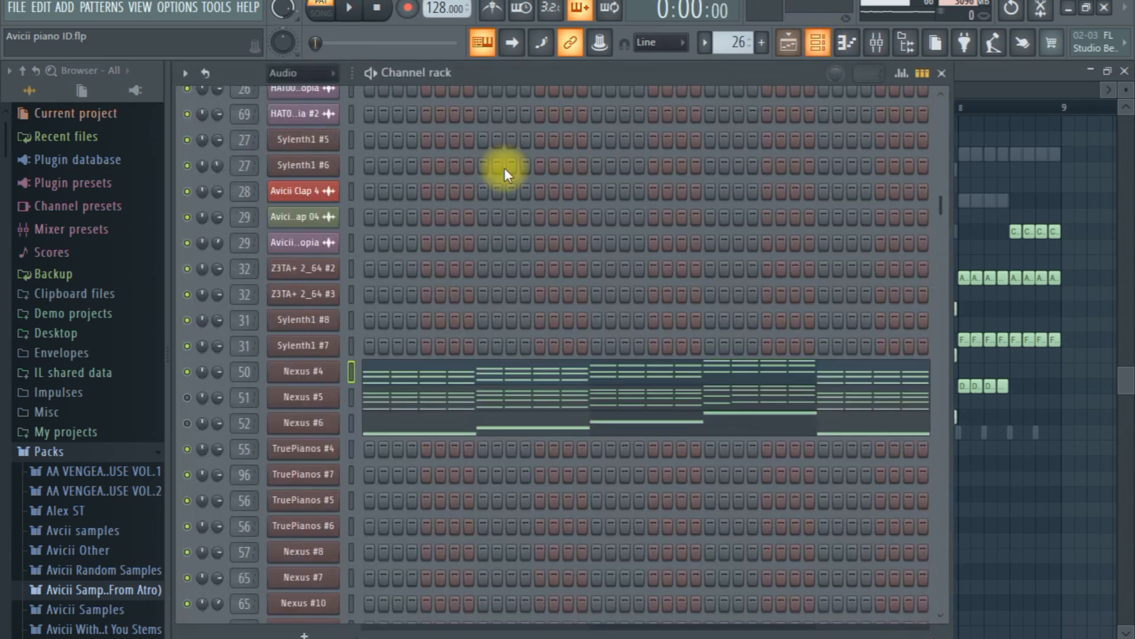
pyautogui.click(1020, 445)
pyautogui.press('space')
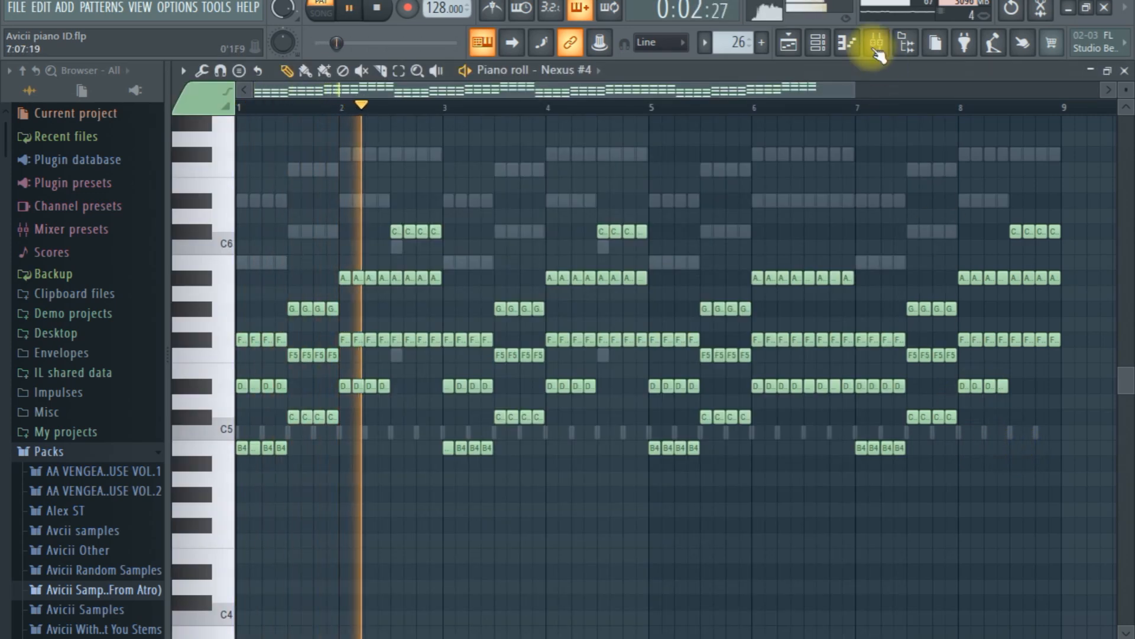
pyautogui.press('space')
# Step: Unmute Nexus #4 and Nexus #6 and play Pattern 26 with all three Nexus layers
pyautogui.click(818, 42)
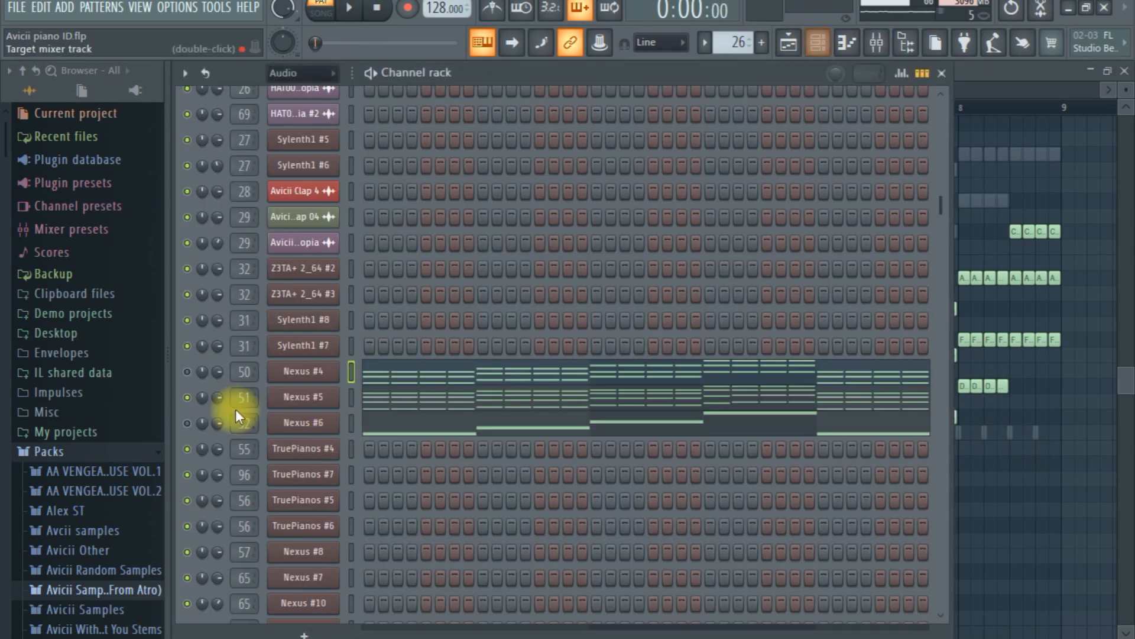
pyautogui.click(1009, 451)
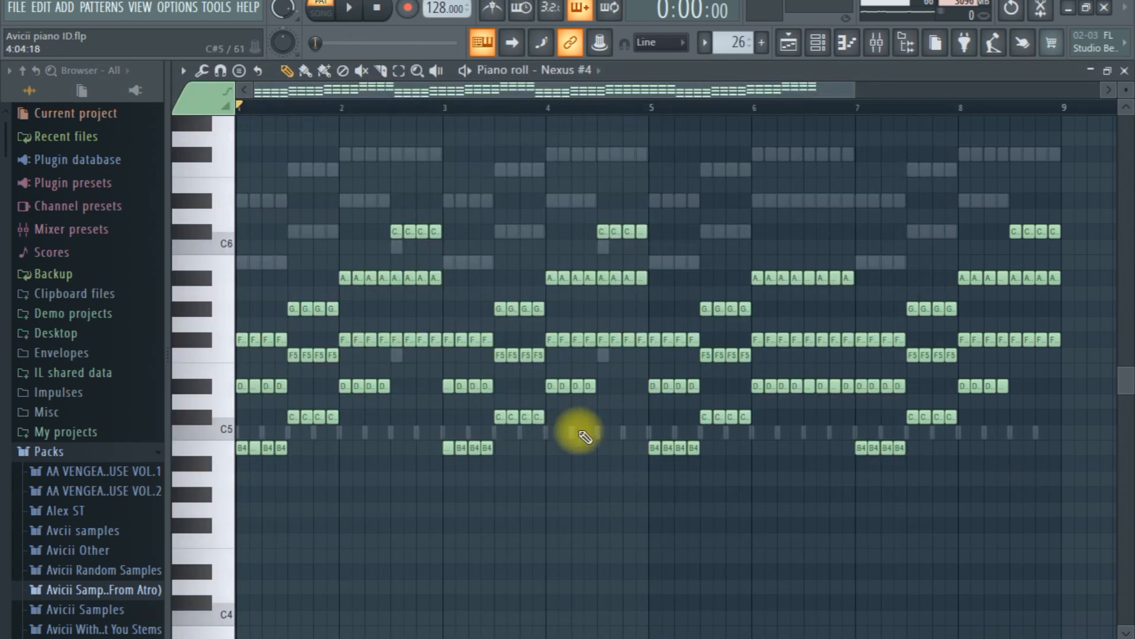
pyautogui.press('space')
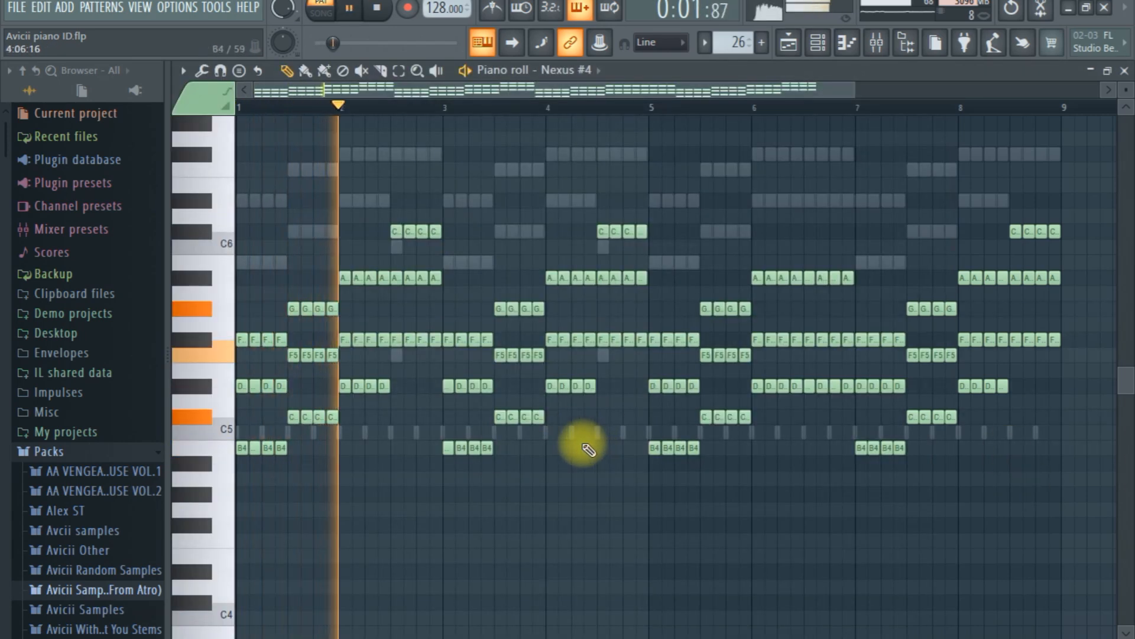
pyautogui.press('space')
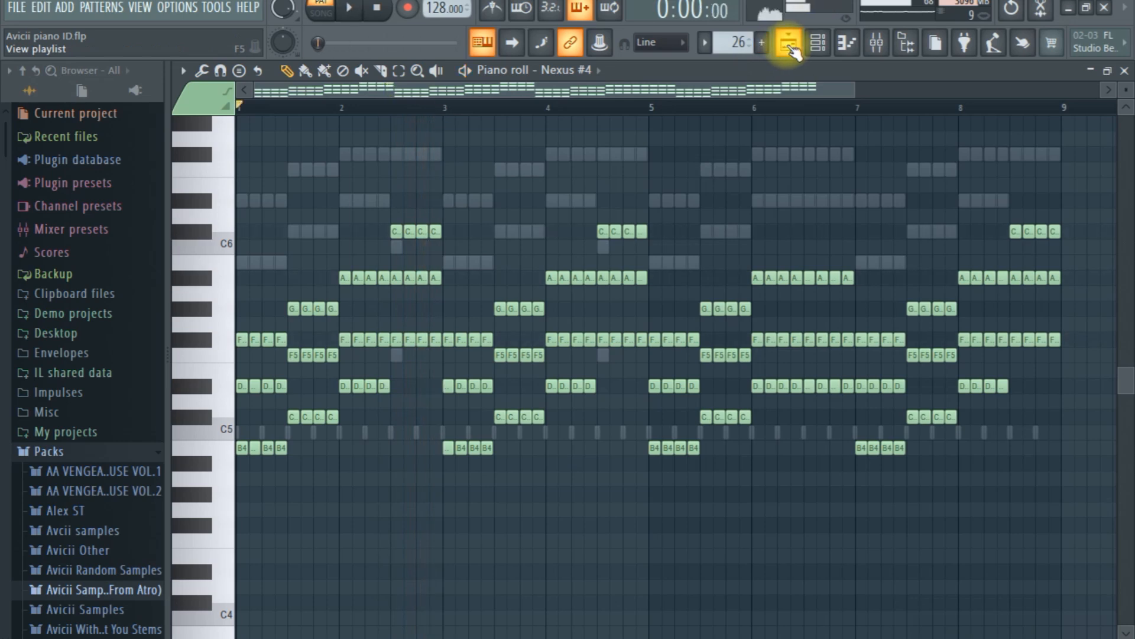
# Step: Go back to the playlist, open Pattern 42 from Track 29, and play its Sylenth1 #12 notes
pyautogui.click(788, 42)
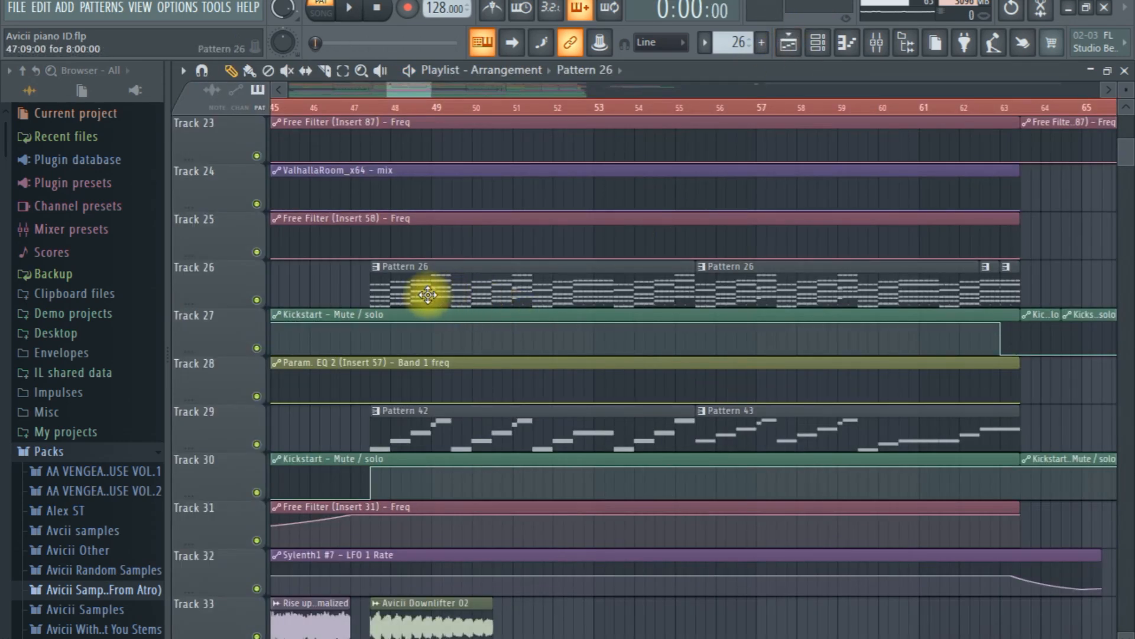
pyautogui.scroll(-2, 427, 294)
pyautogui.doubleClick(381, 321)
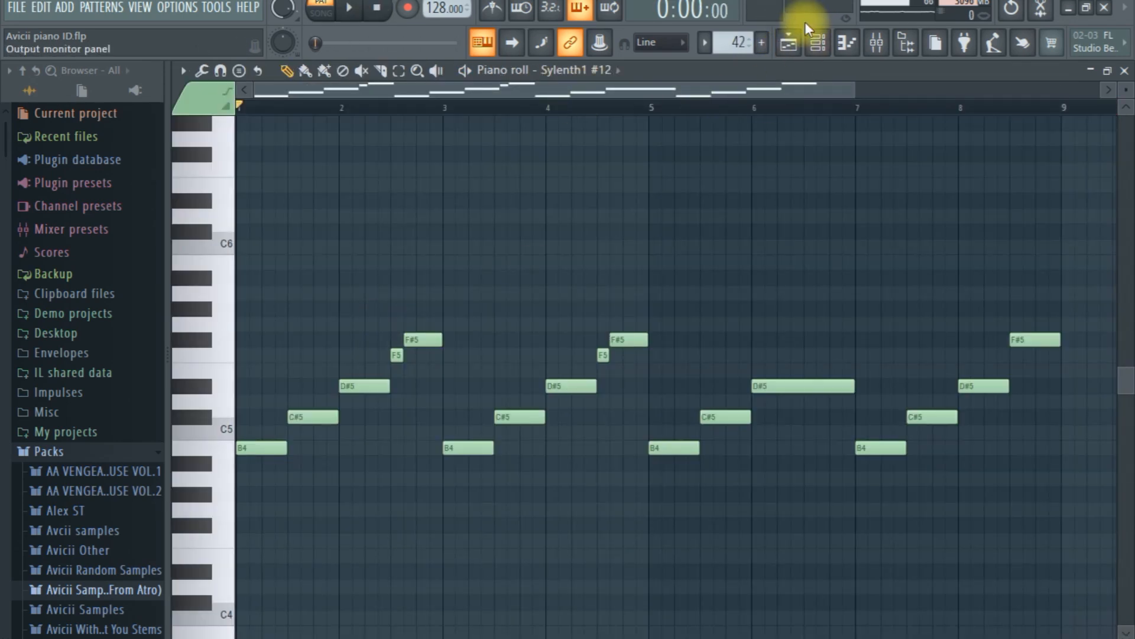
pyautogui.press('space')
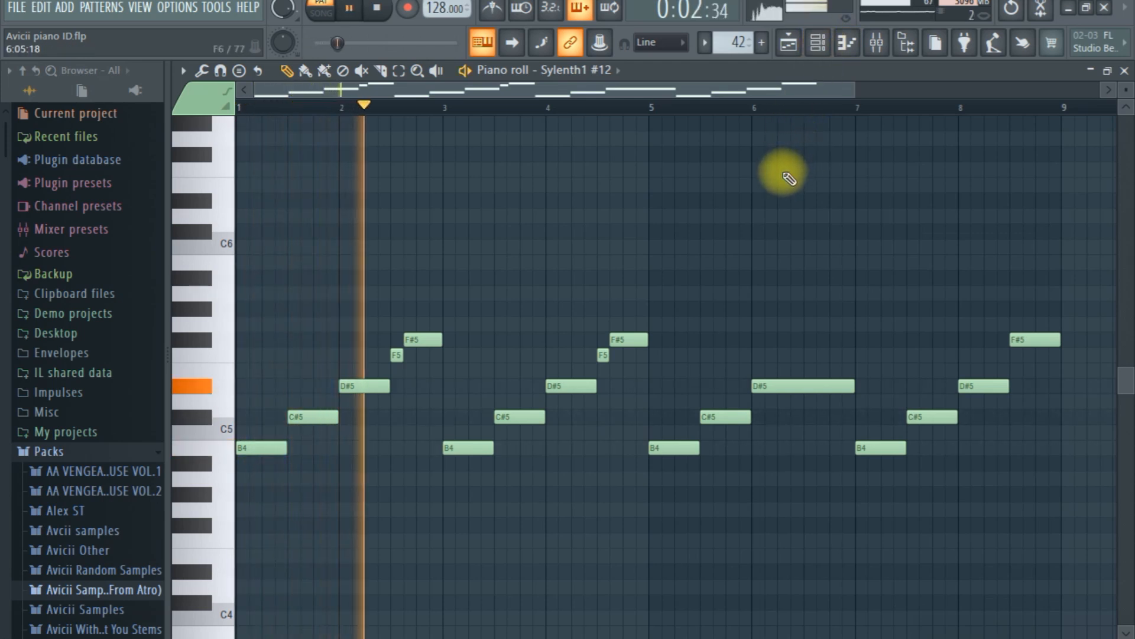
pyautogui.press('space')
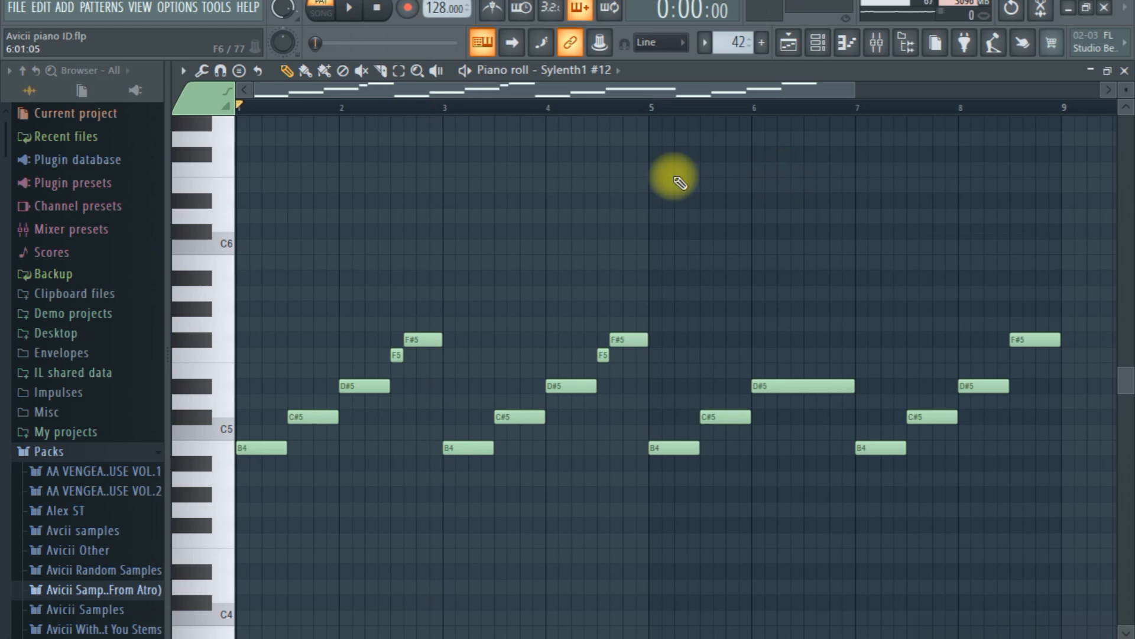
# Step: Locate the Sylenth1 #12 and Sylenth1 channels holding Pattern 42's notes in the channel rack, and return to the notes
pyautogui.click(831, 47)
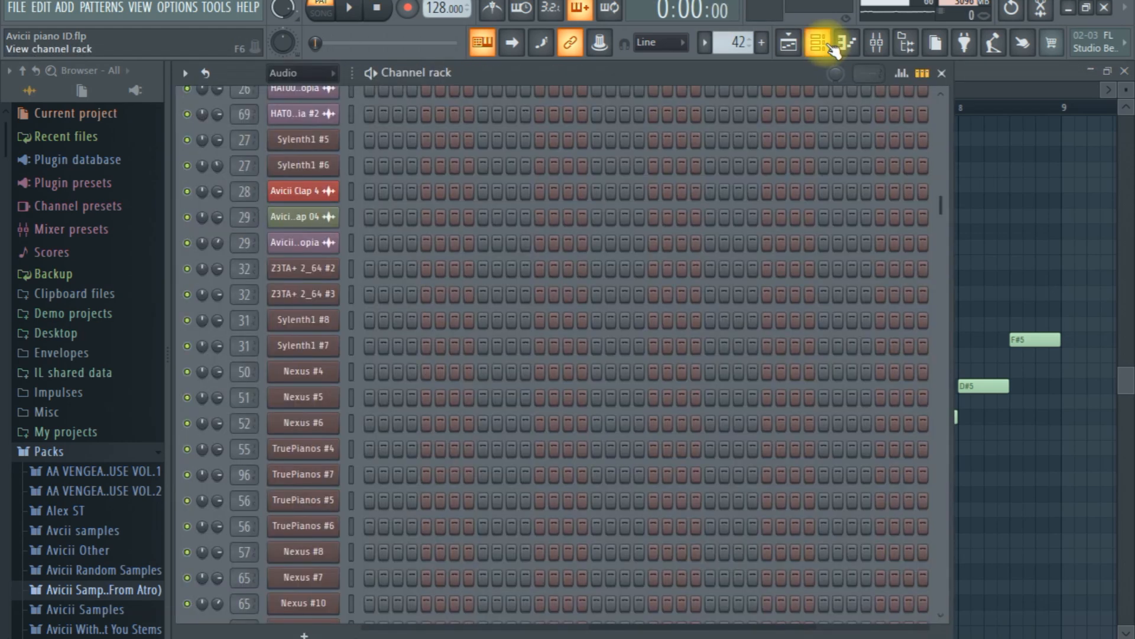
pyautogui.scroll(-10, 772, 356)
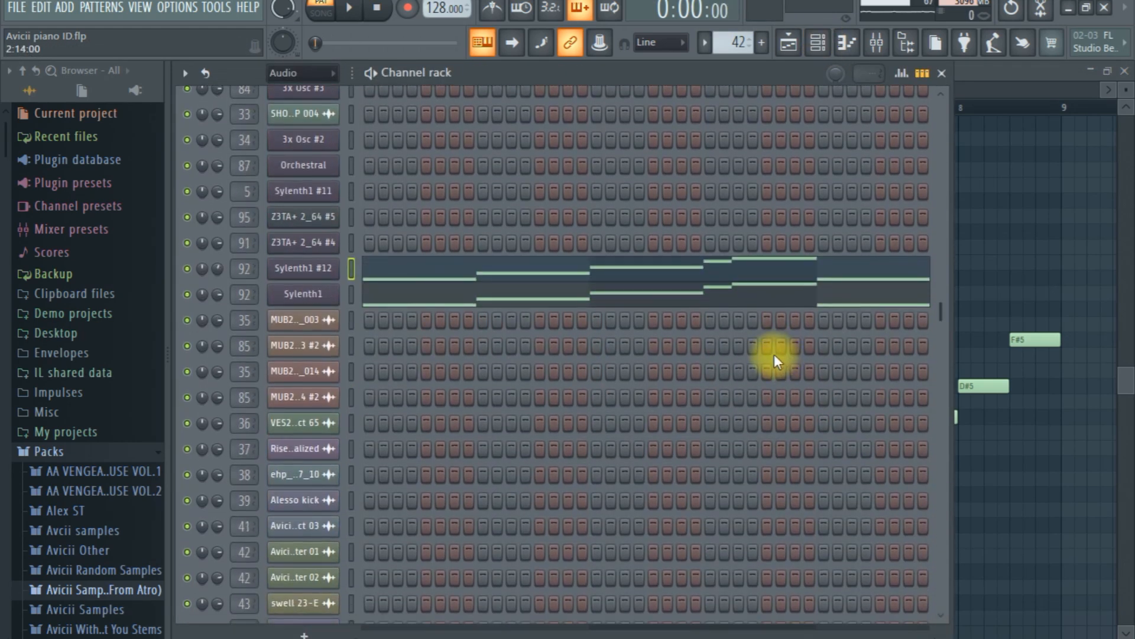
pyautogui.click(1016, 248)
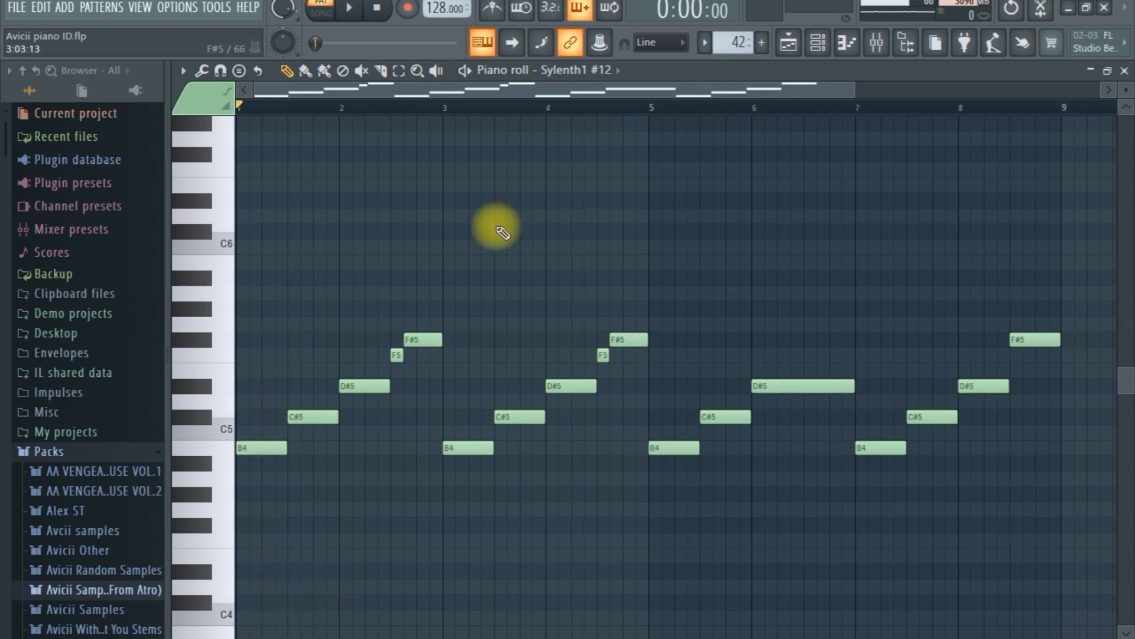
# Step: Check the two Sylenth1 layers of Pattern 42 in the channel rack, and play the pattern from its piano roll
pyautogui.click(819, 43)
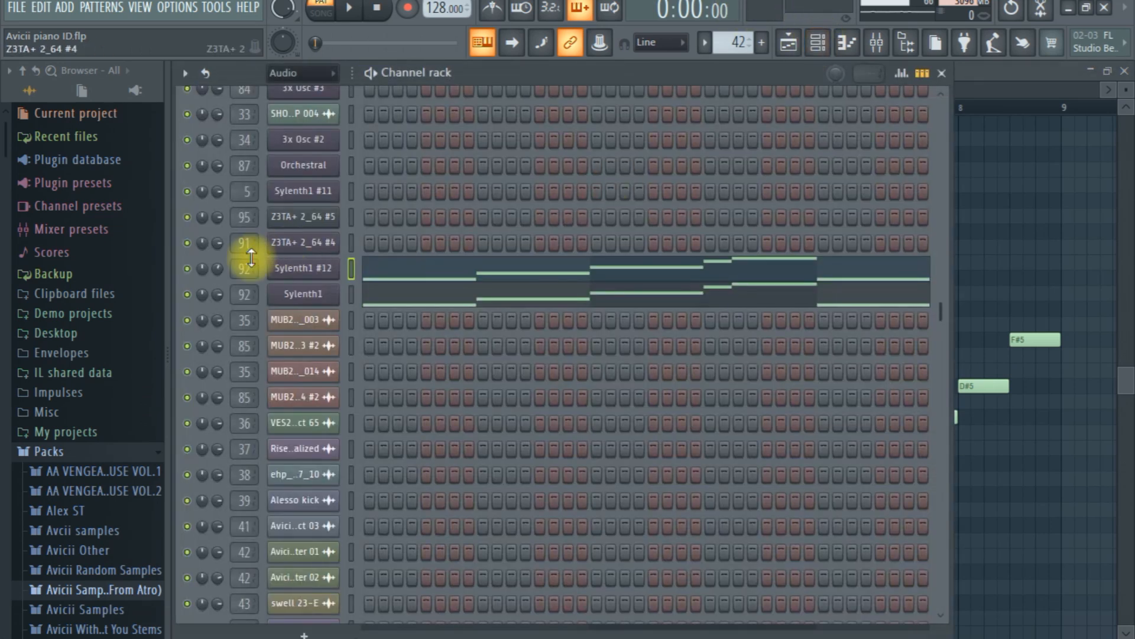
pyautogui.click(187, 291)
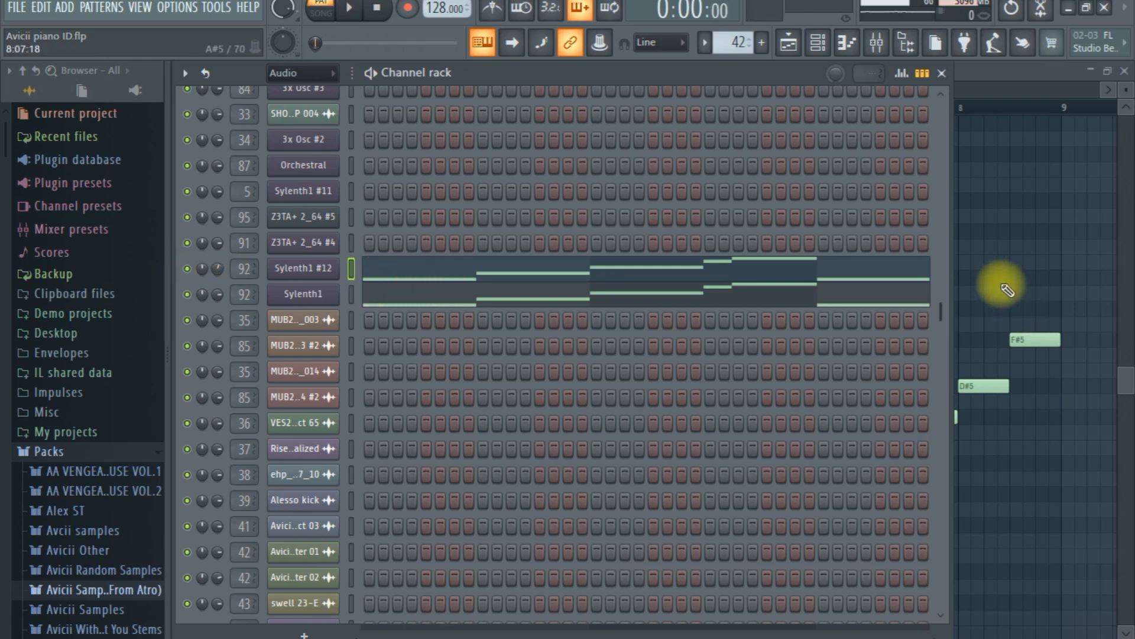
pyautogui.press('F6')
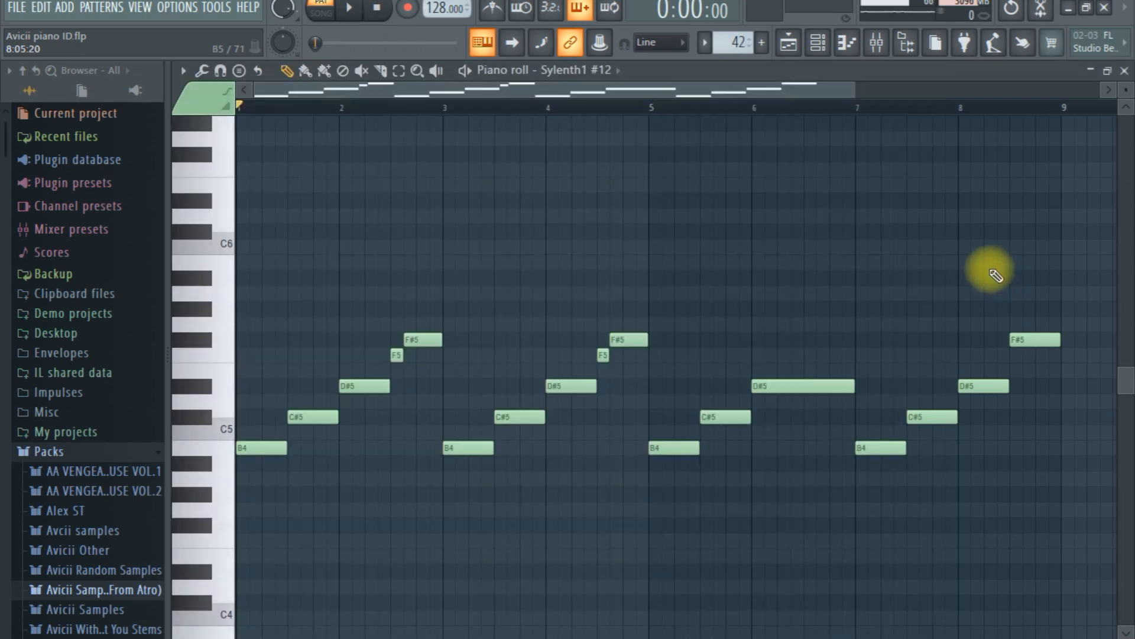
pyautogui.press('space')
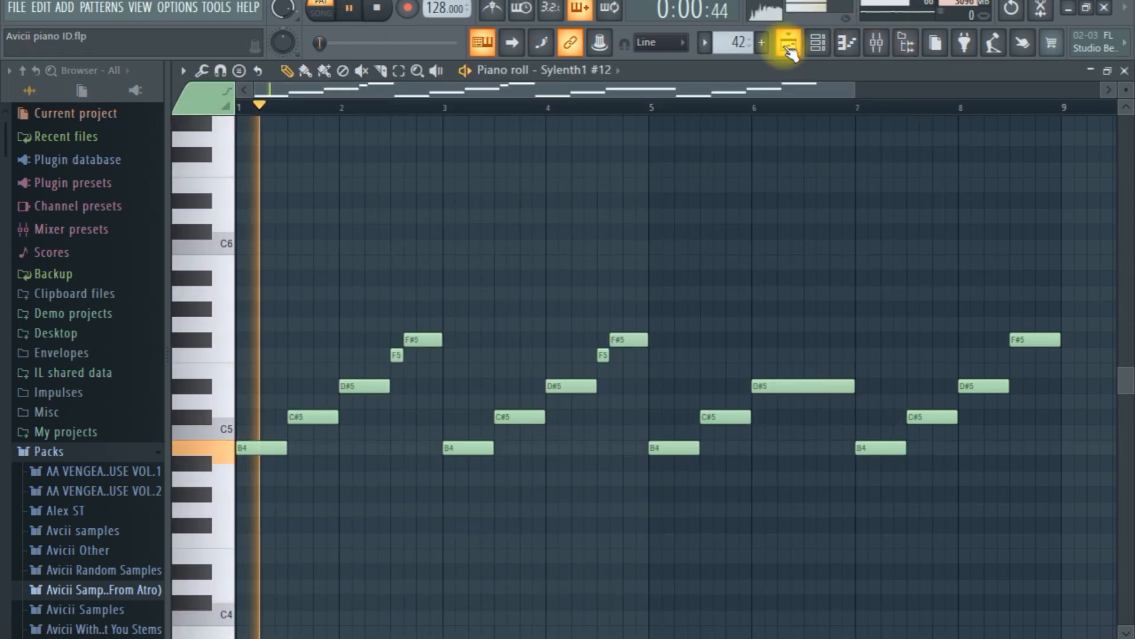
pyautogui.press('space')
# Step: Return to the playlist, isolate the Guitar 2 Drop and Guitar 1 Drop tracks (11 and 12), and play them from the start of the drop
pyautogui.click(790, 44)
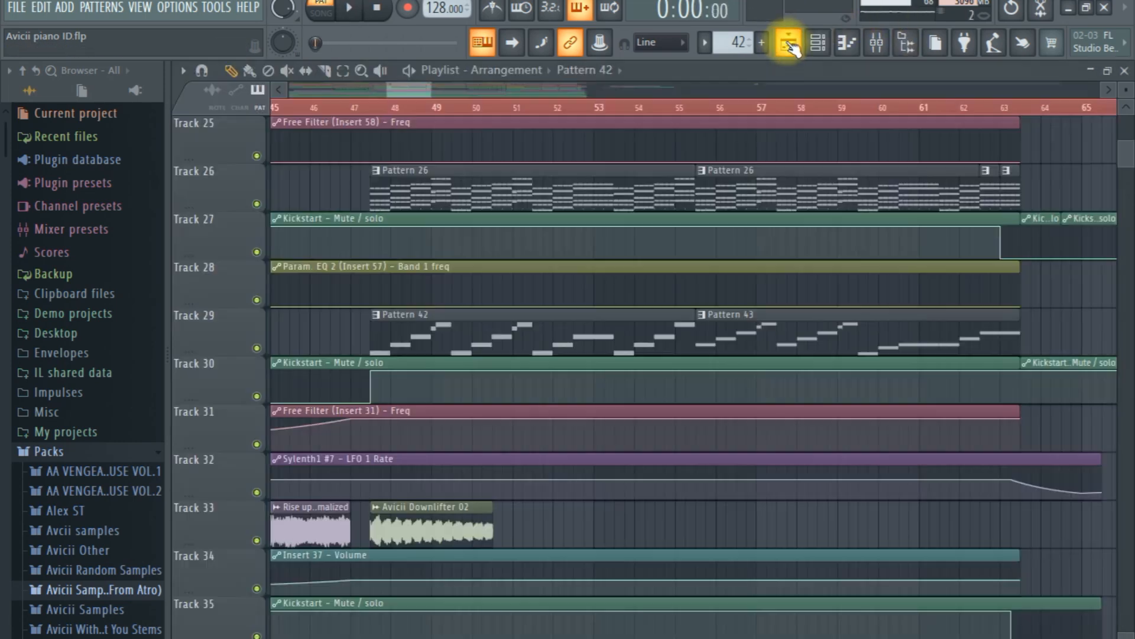
pyautogui.scroll(9, 651, 354)
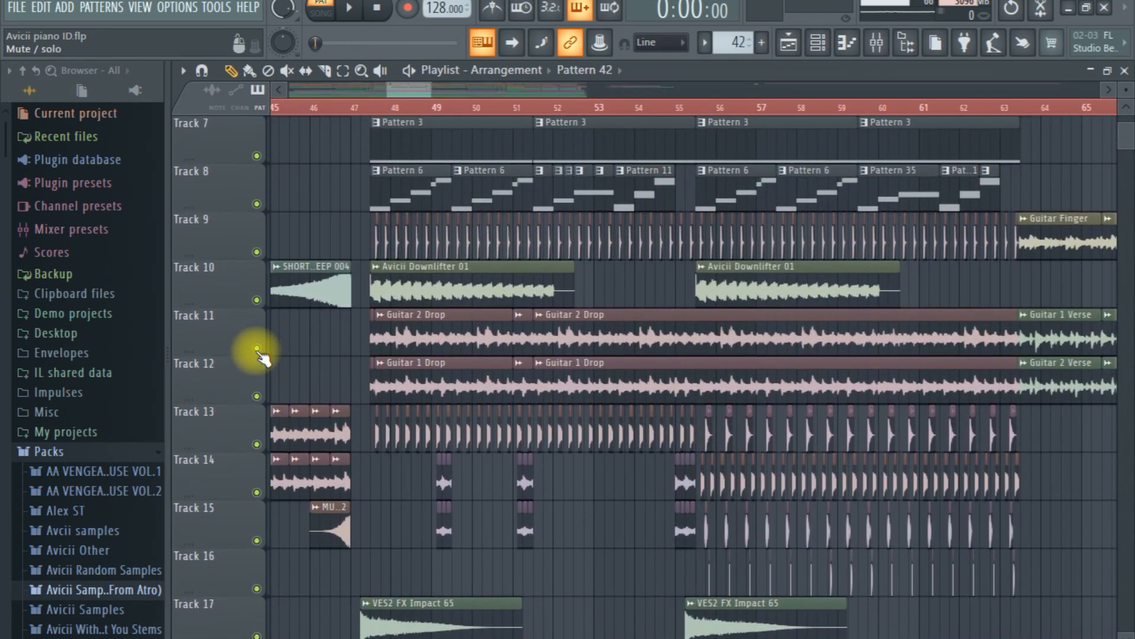
pyautogui.keyDown('ctrl'); pyautogui.click(257, 347); pyautogui.keyUp('ctrl')
pyautogui.click(256, 395)
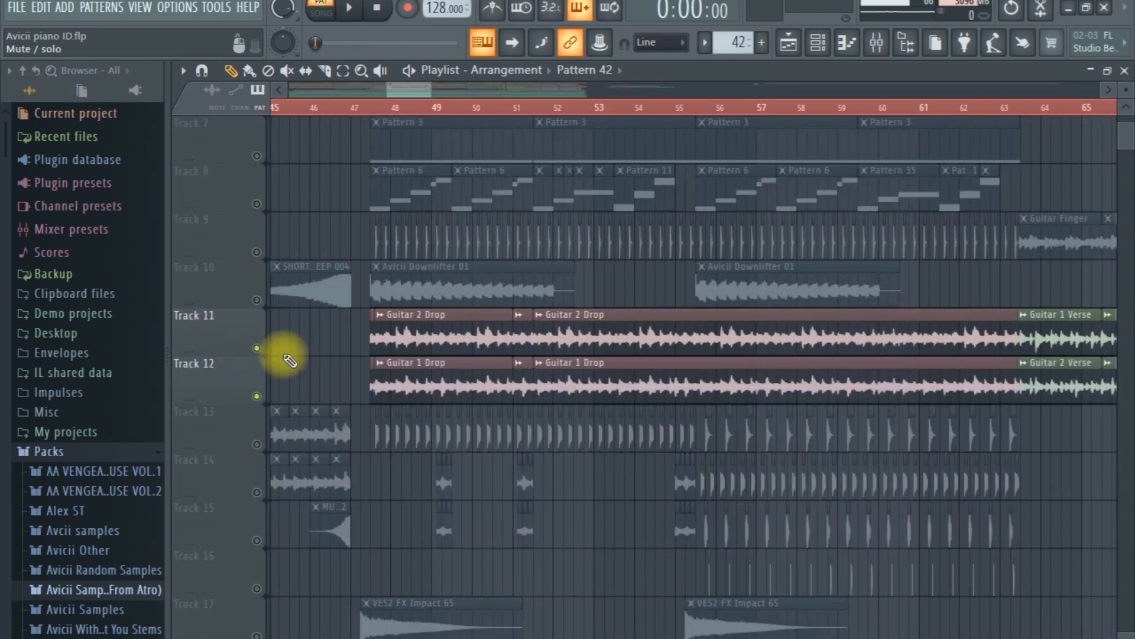
pyautogui.click(375, 107)
pyautogui.press('space')
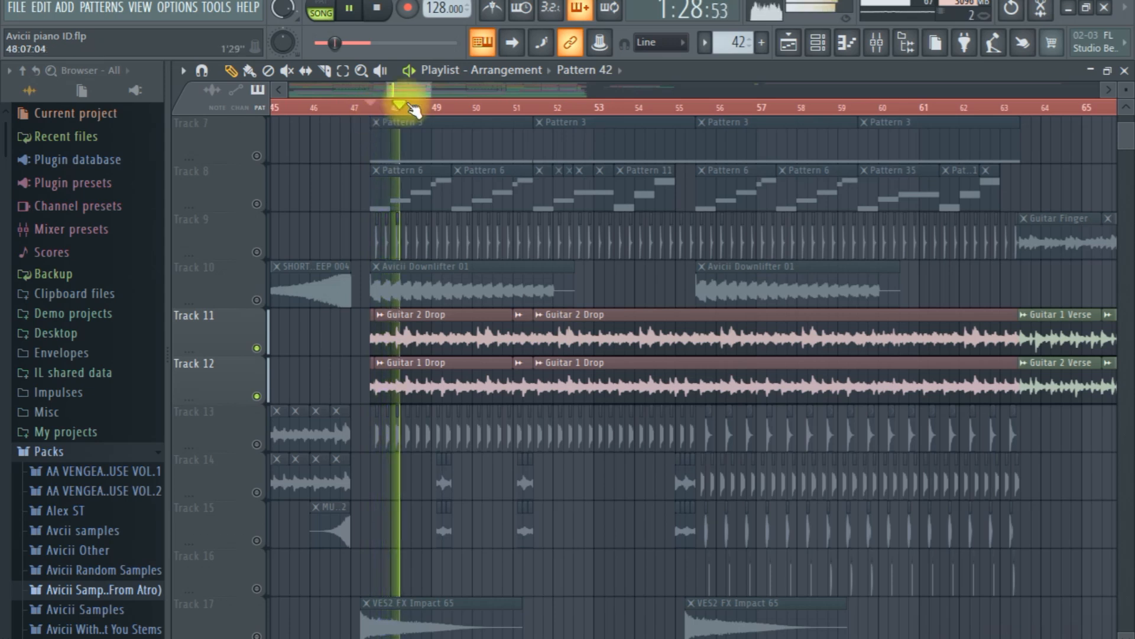
pyautogui.press('space')
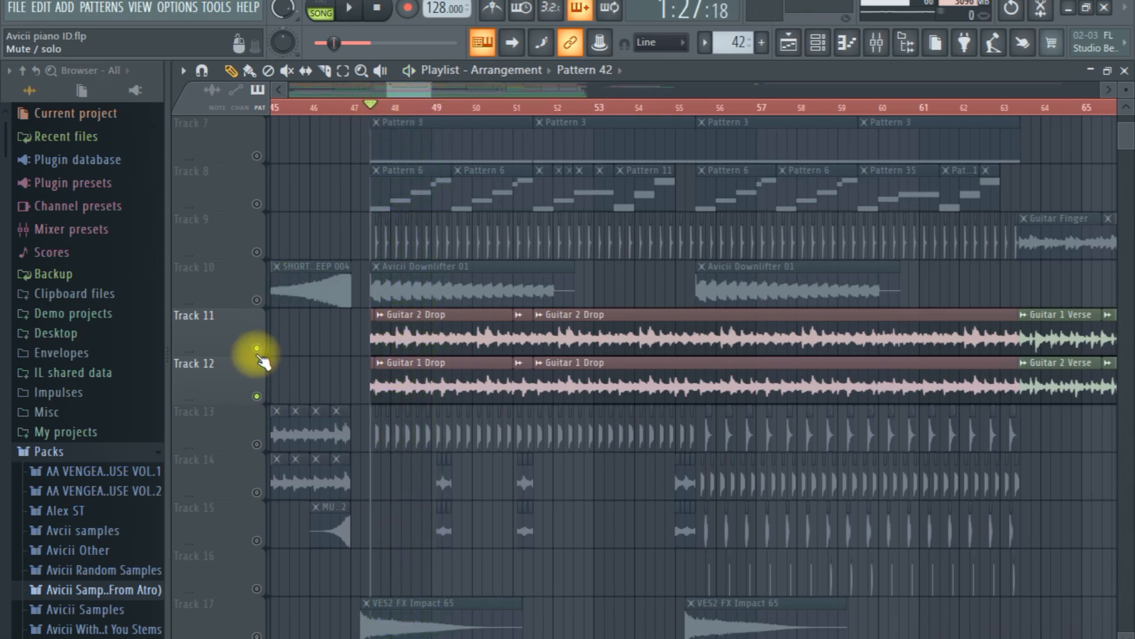
# Step: Unmute Tracks 14 and 15 alongside the two guitar drop tracks
pyautogui.click(257, 492)
pyautogui.click(256, 540)
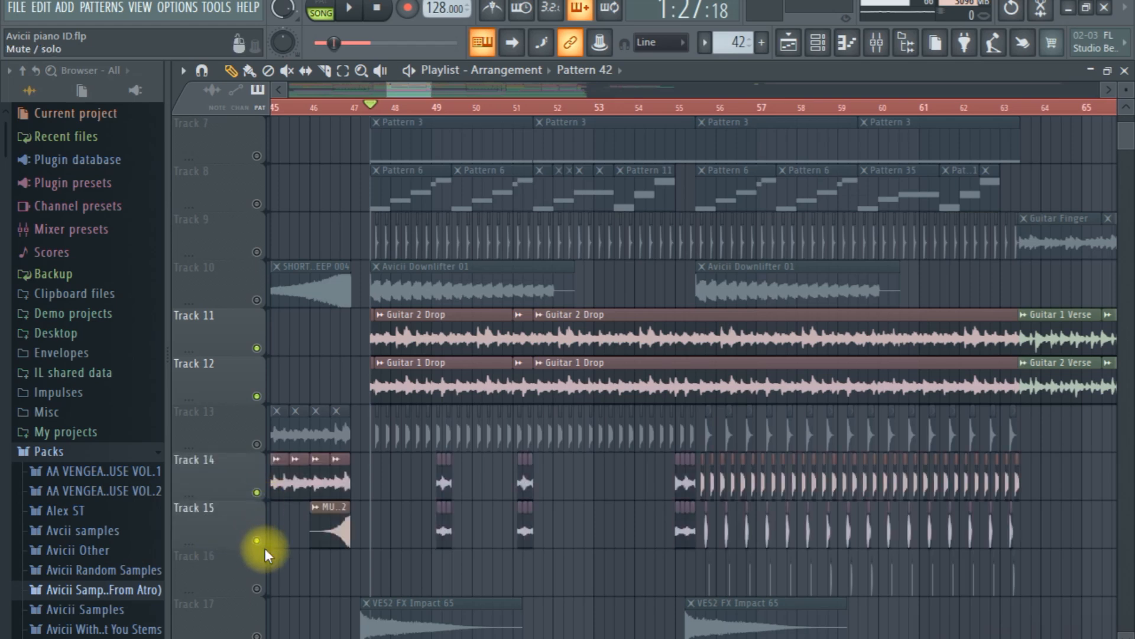
pyautogui.moveTo(409, 82); pyautogui.dragTo(422, 84)
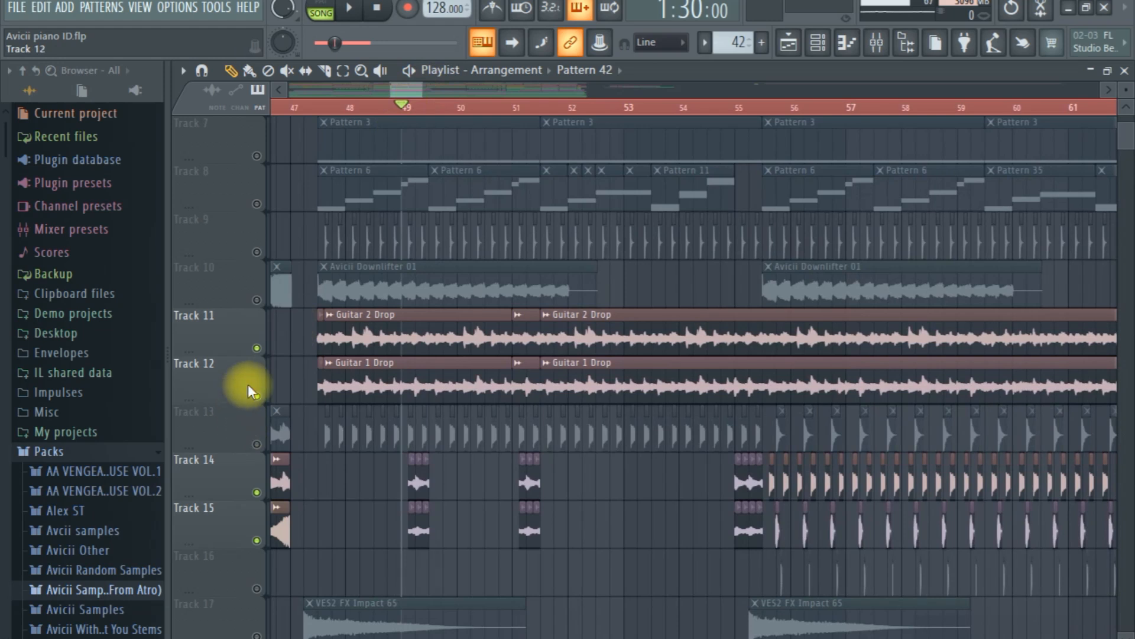
pyautogui.click(257, 396)
pyautogui.click(257, 348)
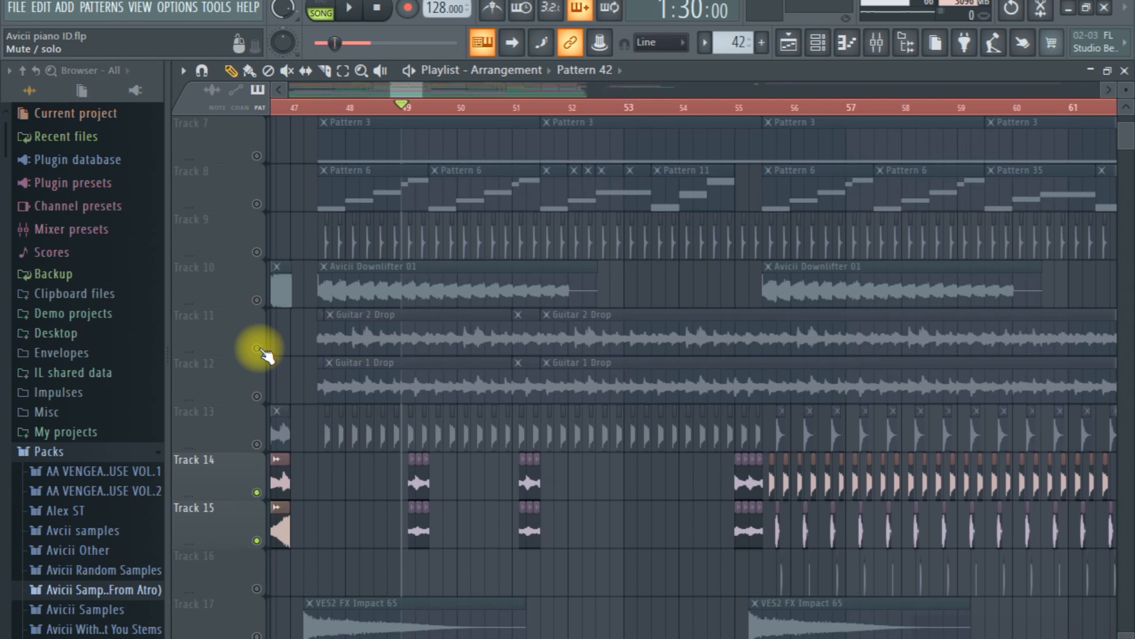
pyautogui.click(256, 348)
pyautogui.click(256, 395)
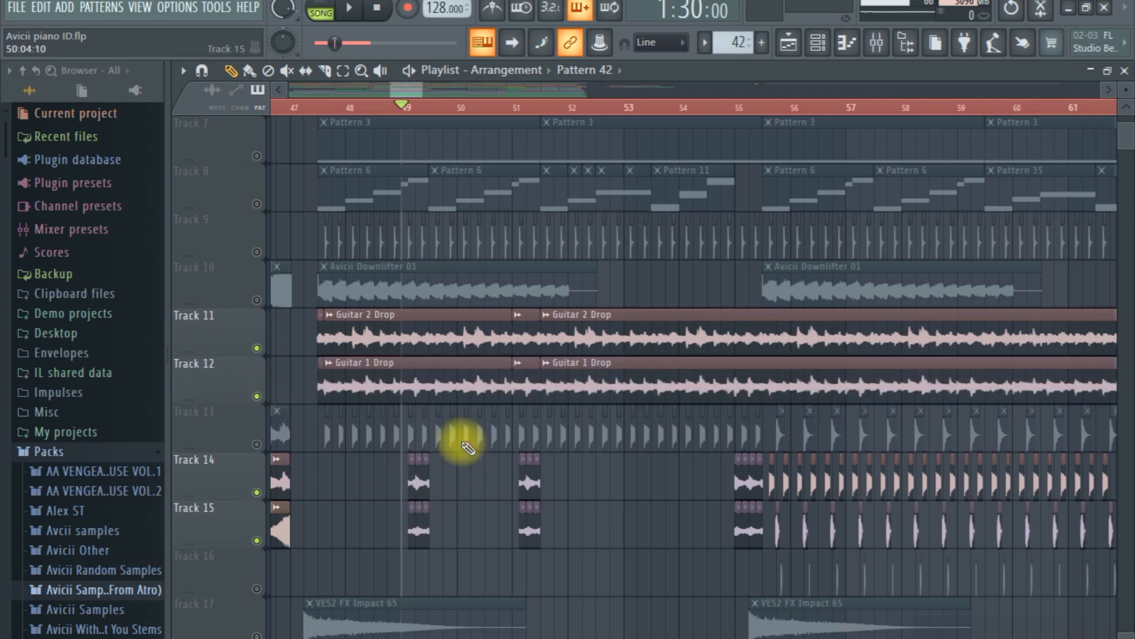
# Step: Play the guitar tracks together with the short fills on Tracks 14 and 15 from just before bar 49
pyautogui.click(392, 106)
pyautogui.press('space')
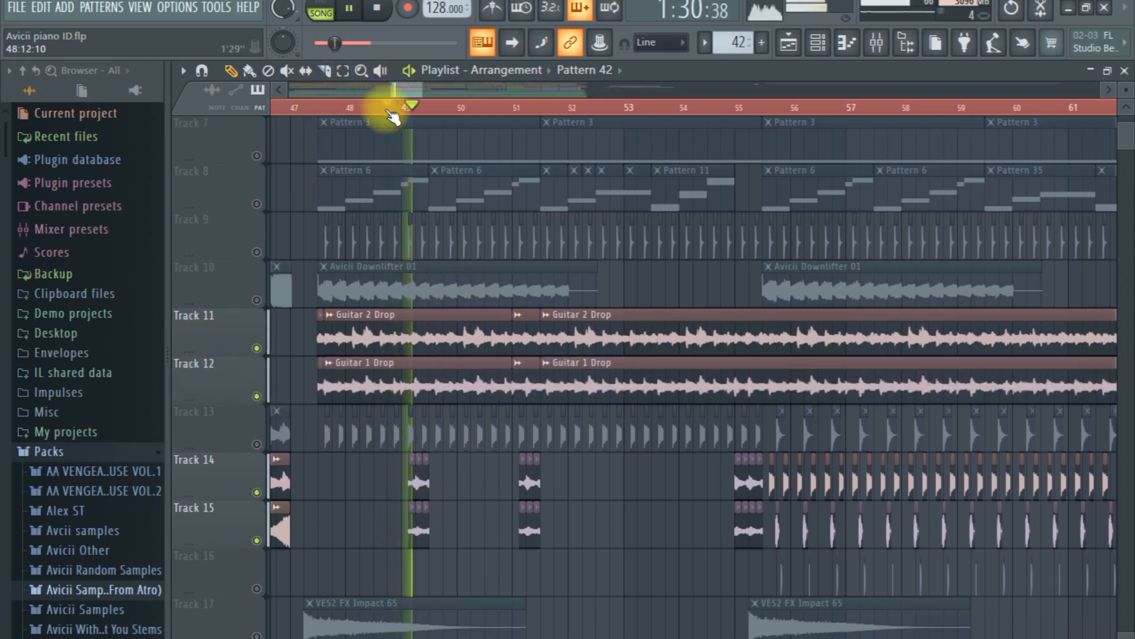
pyautogui.press('space')
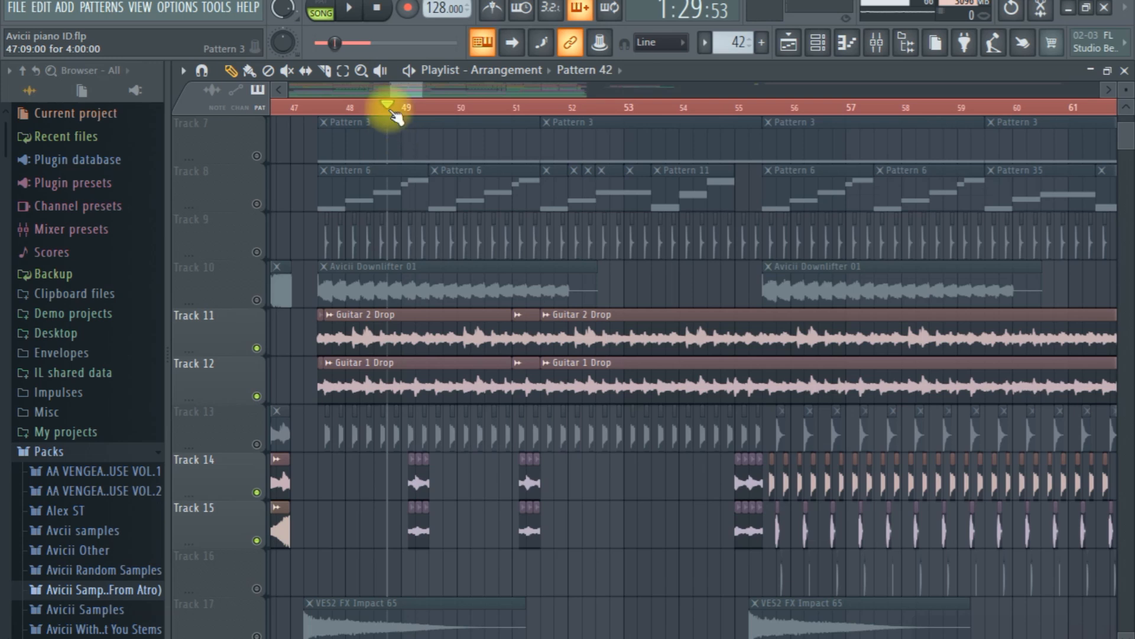
pyautogui.press('space')
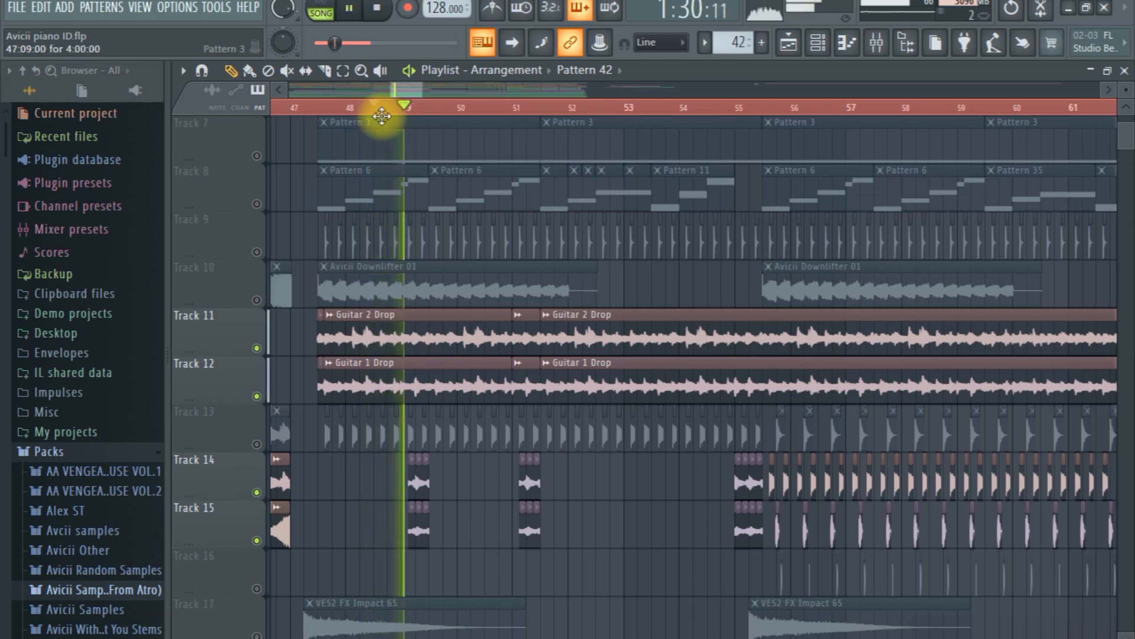
pyautogui.press('space')
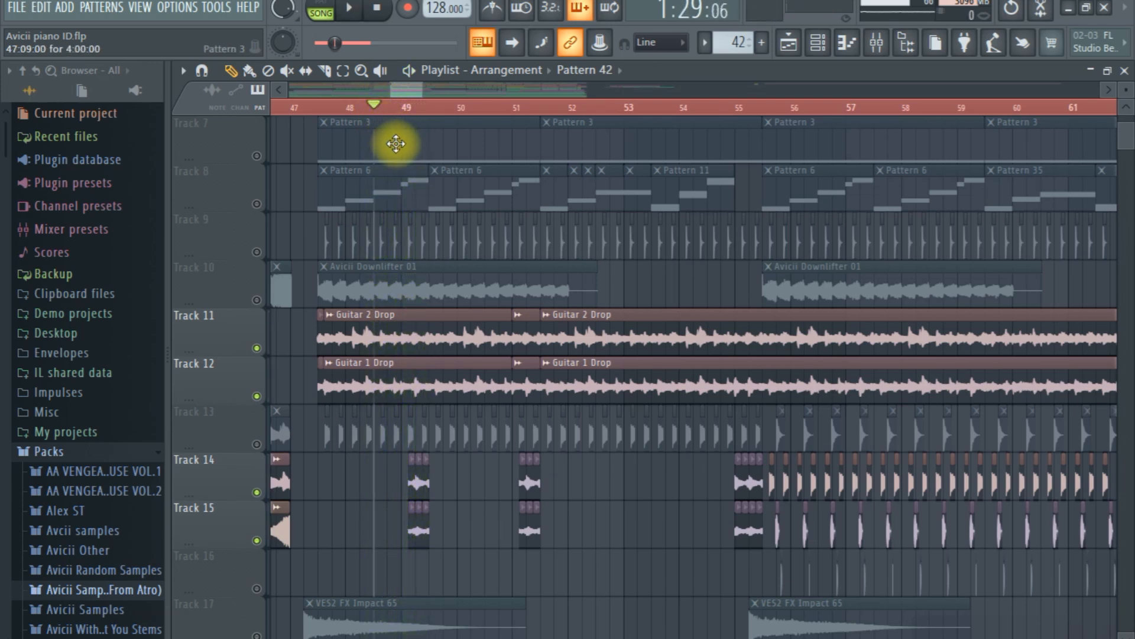
# Step: Solo Track 7, open its Pattern 3 in the piano roll, and play the sustained 3x Osc C4 note
pyautogui.scroll(3, 396, 155)
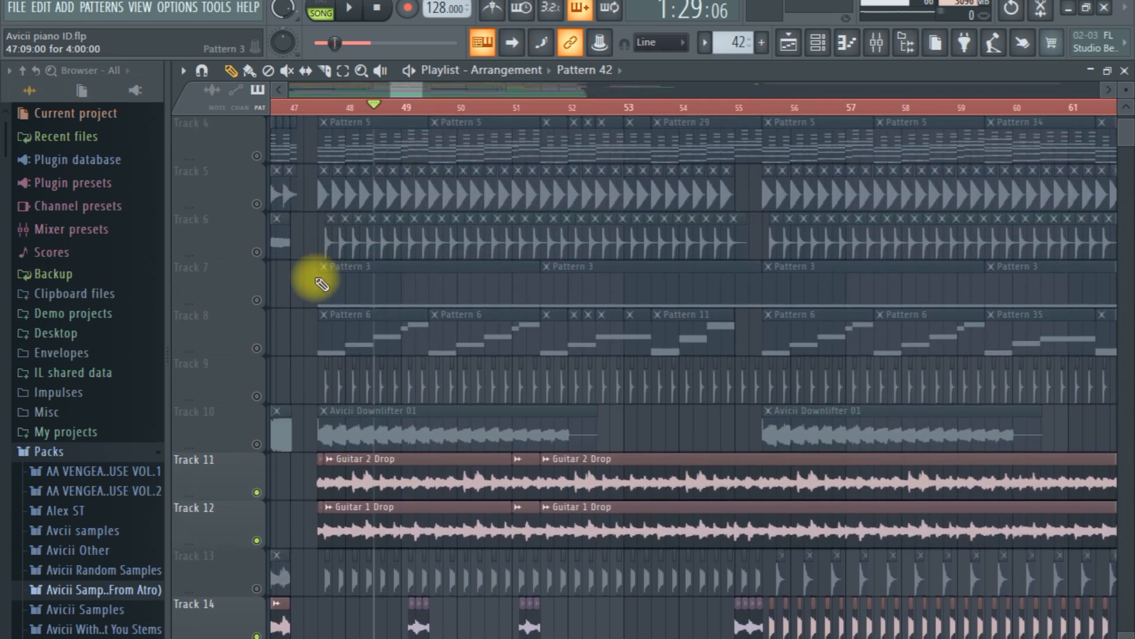
pyautogui.rightClick(259, 299)
pyautogui.doubleClick(325, 279)
pyautogui.click(319, 9)
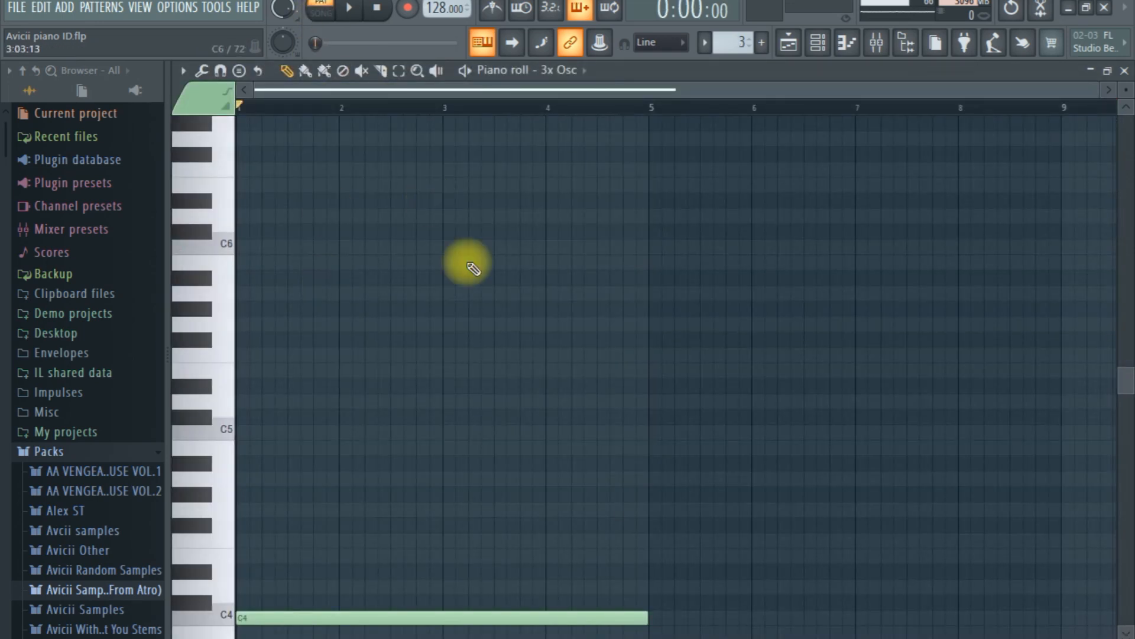
pyautogui.scroll(-3, 462, 242)
pyautogui.scroll(2, 491, 286)
pyautogui.press('space')
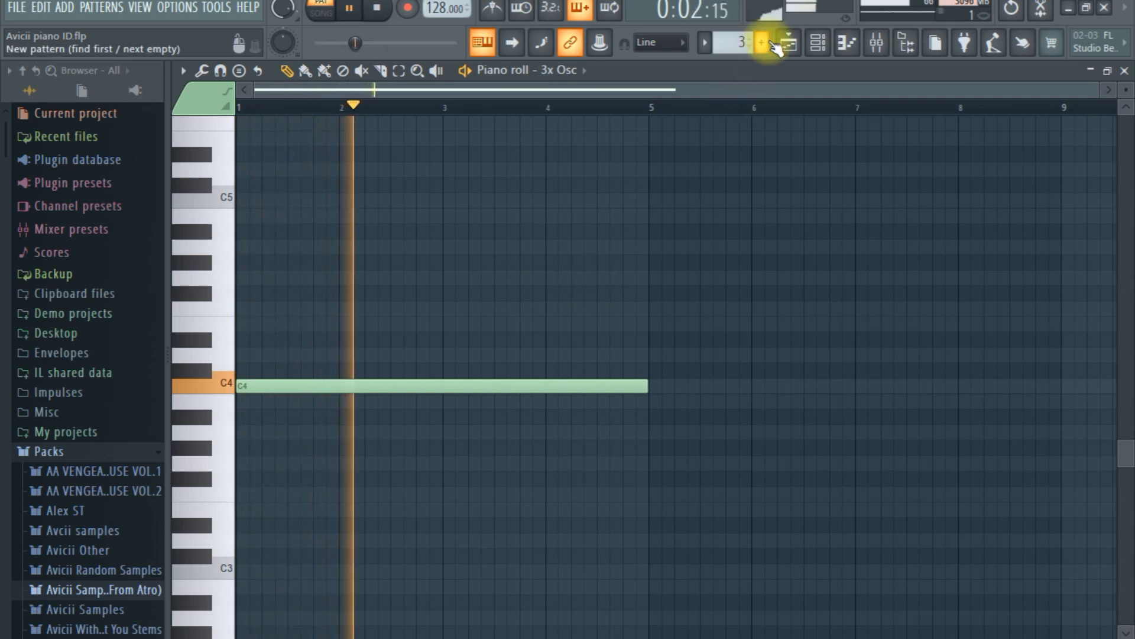
pyautogui.press('space')
# Step: Go back to the playlist, unmute Tracks 9, 10 and 13, and set the playhead to the start of the drop
pyautogui.click(788, 43)
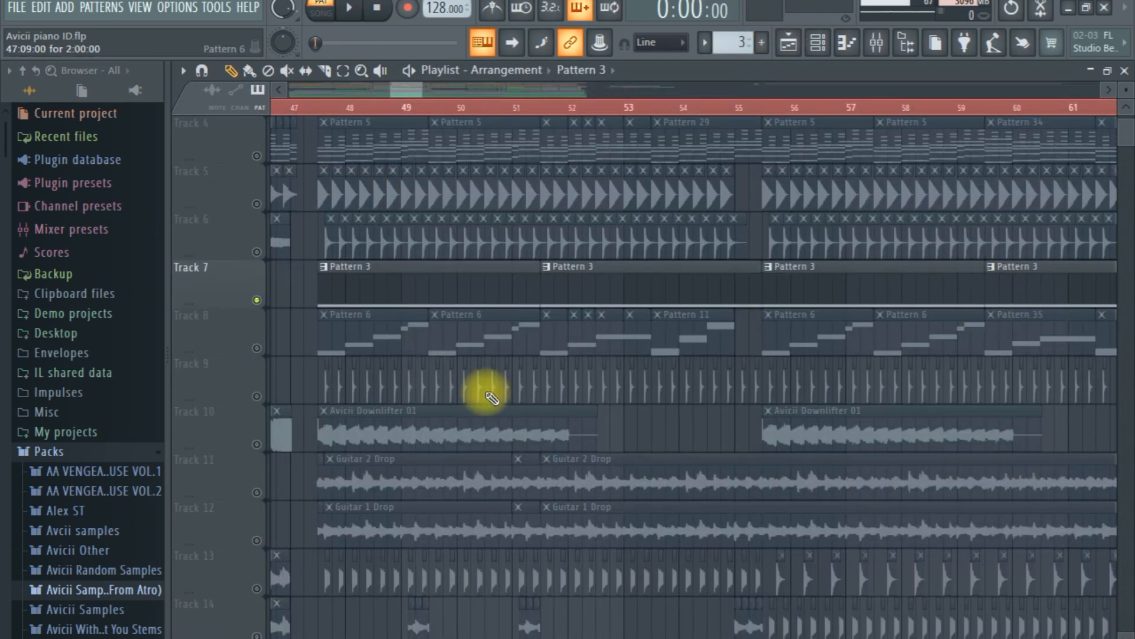
pyautogui.click(263, 445)
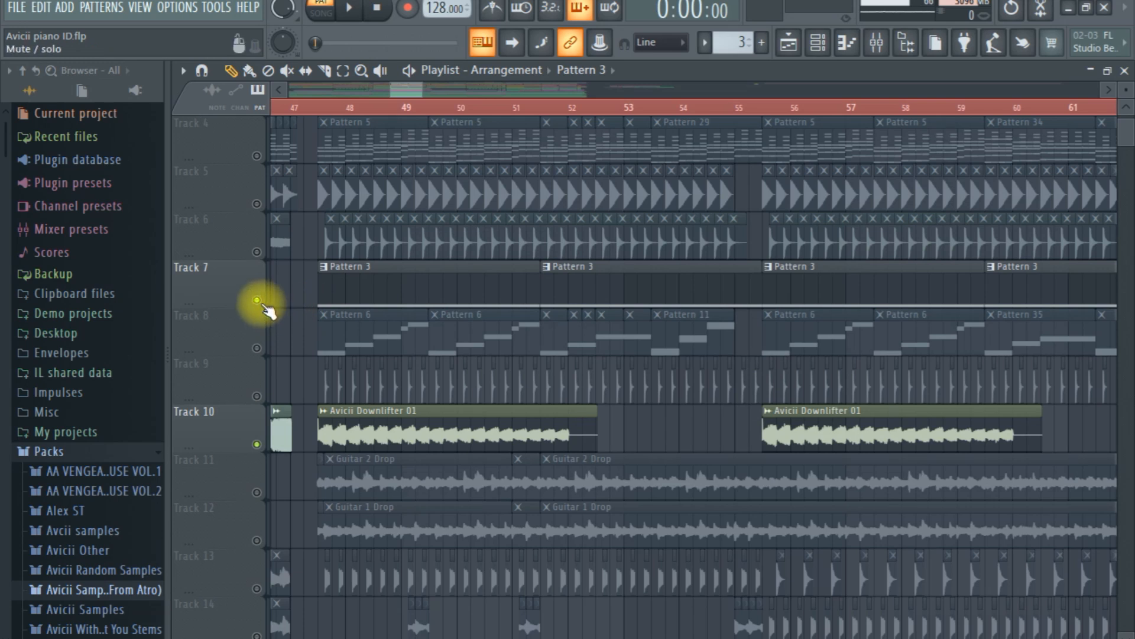
pyautogui.click(317, 106)
pyautogui.scroll(-2, 329, 329)
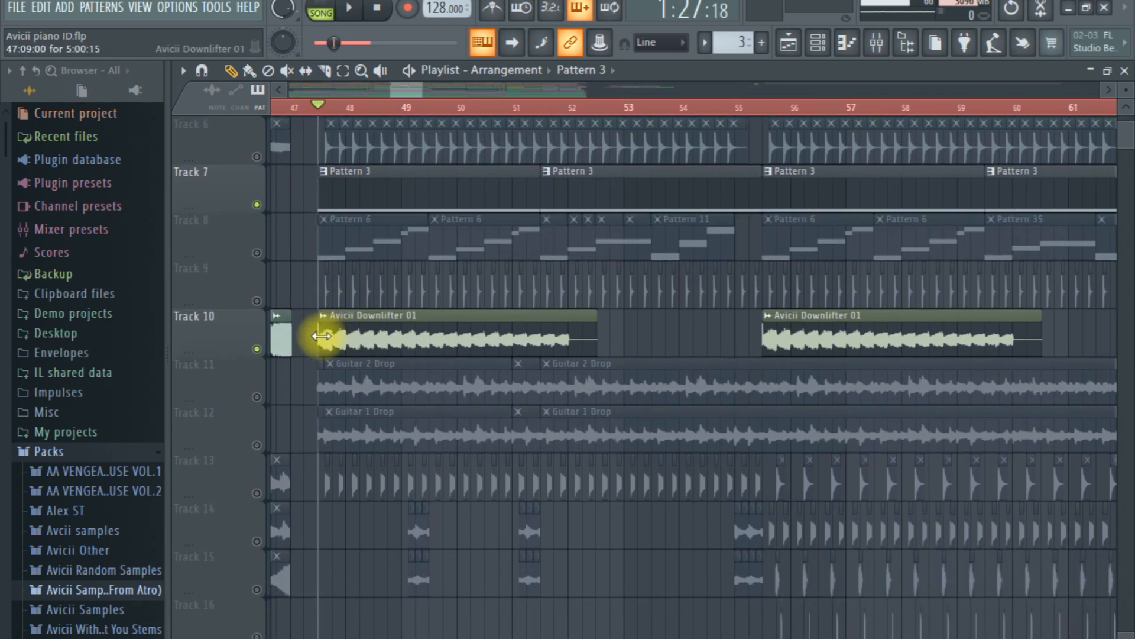
pyautogui.click(258, 301)
pyautogui.click(258, 491)
# Step: Solo Track 5 and play it from the start of the drop, adding Track 6 to the audible tracks
pyautogui.scroll(5, 265, 467)
pyautogui.rightClick(256, 348)
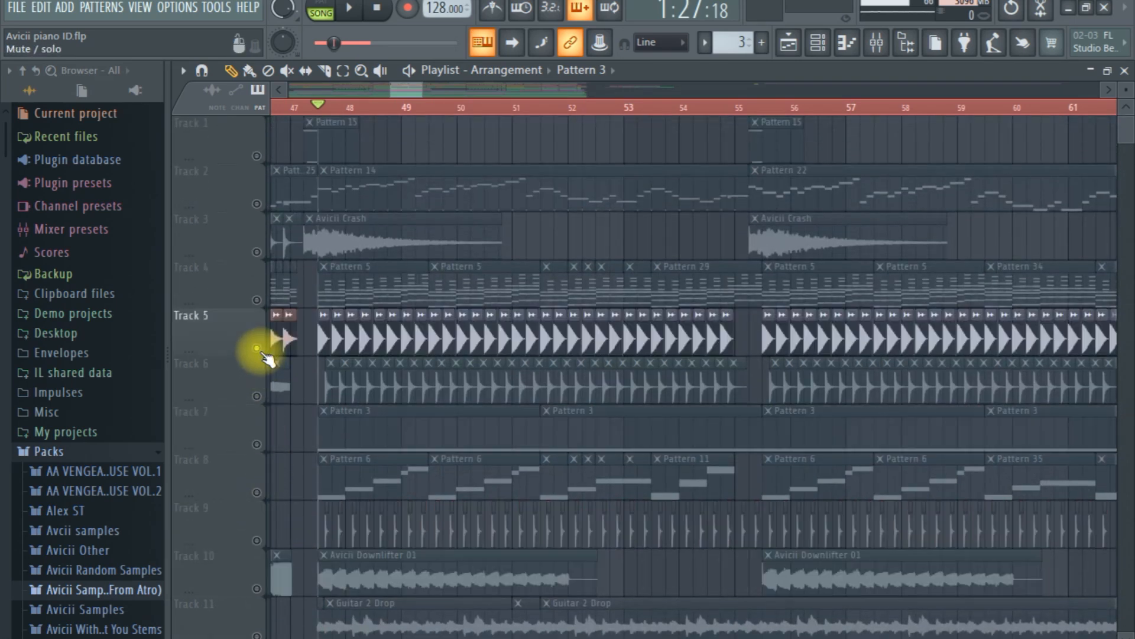
pyautogui.press('space')
pyautogui.press('space')
pyautogui.click(258, 396)
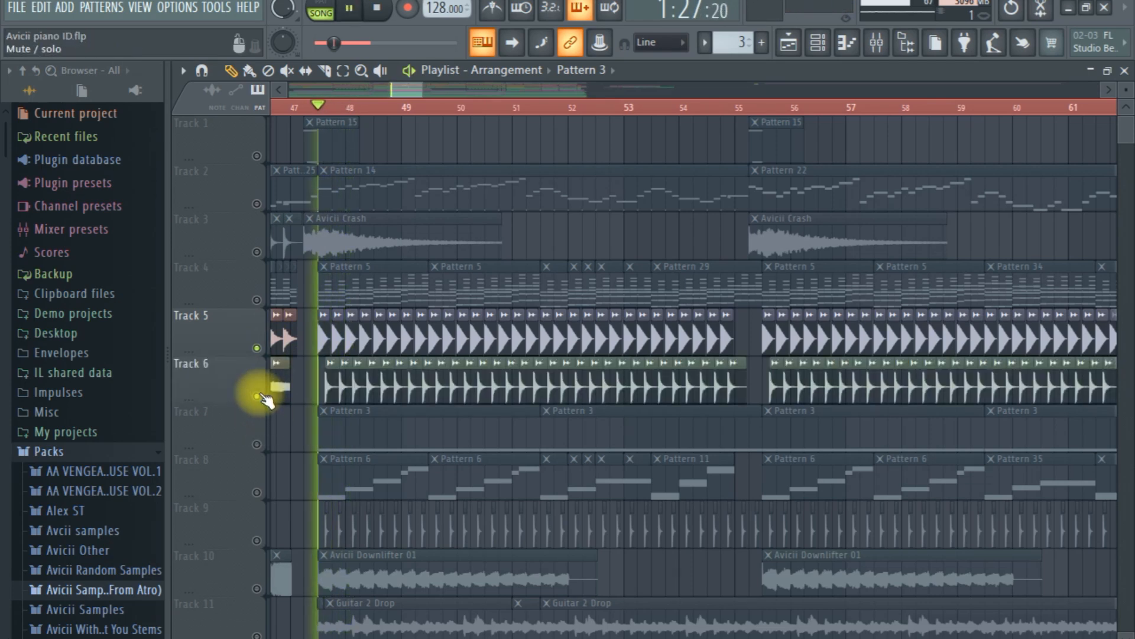
pyautogui.press('space')
# Step: Unmute the VES2 FX Impact 65, MUB2_ReverbFX_014 and Avicii Downlifter 01 tracks and play them with Tracks 5 and 6
pyautogui.scroll(-8, 265, 400)
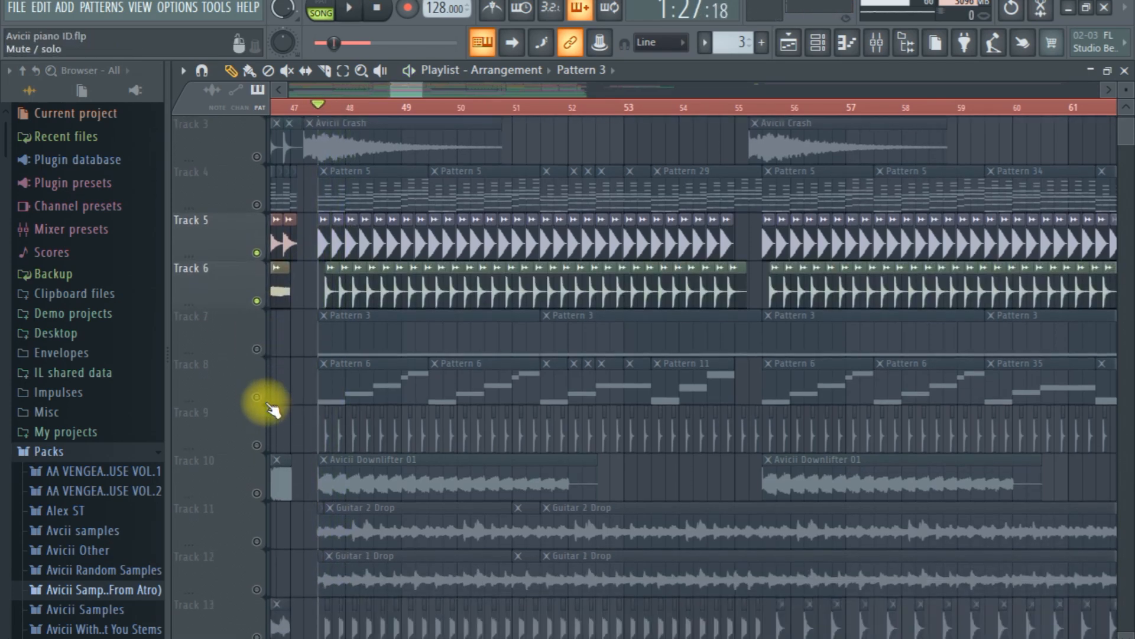
pyautogui.scroll(-18, 258, 370)
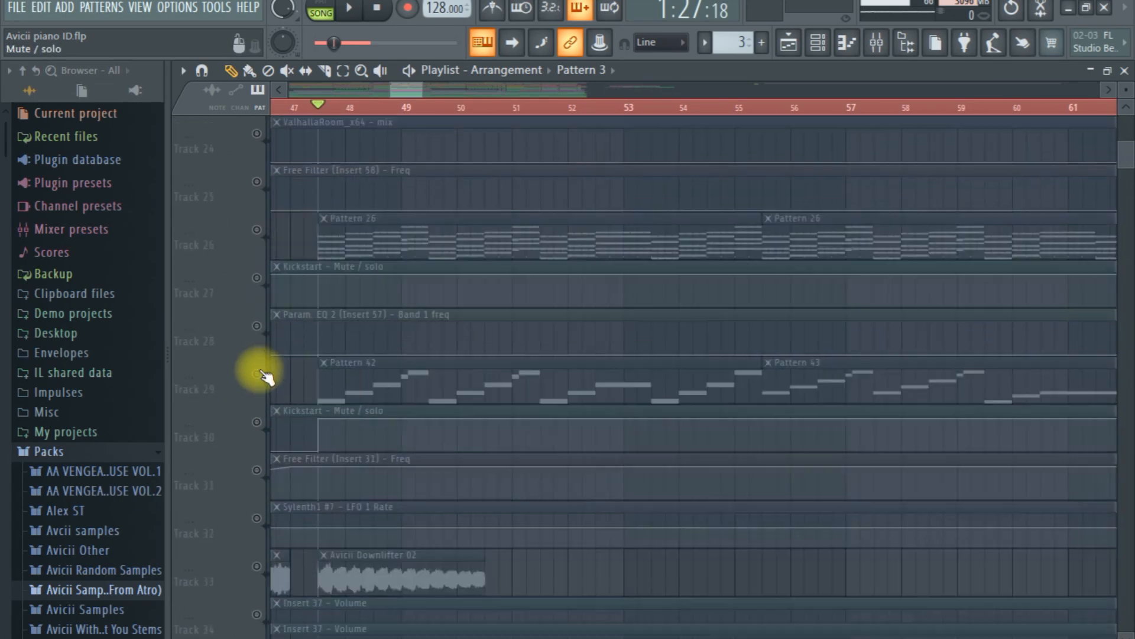
pyautogui.scroll(14, 261, 314)
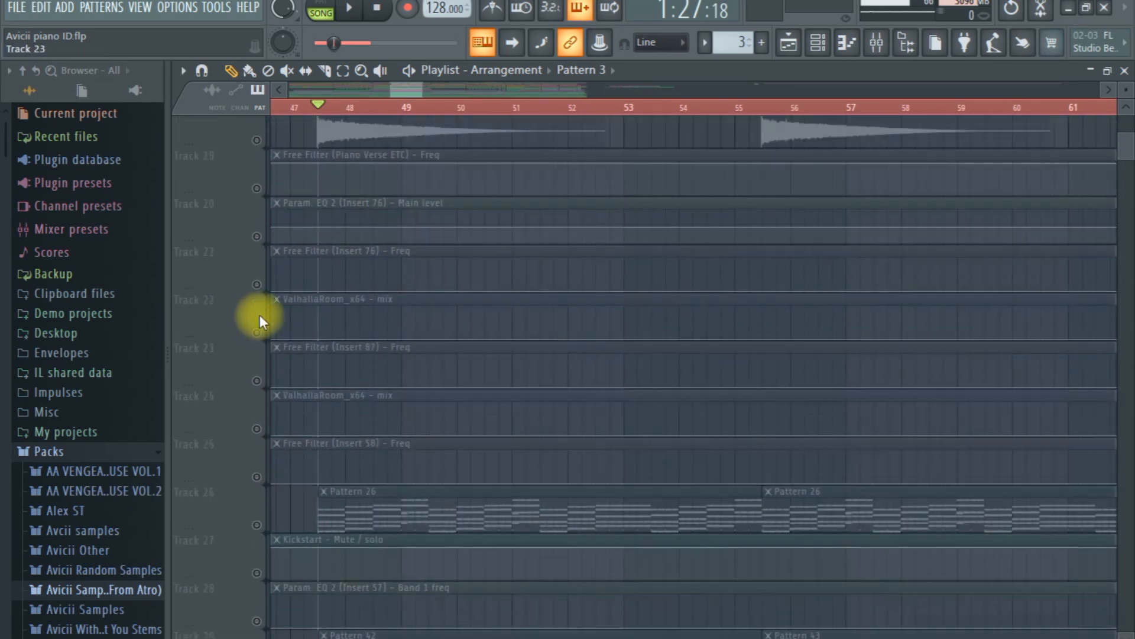
pyautogui.click(254, 349)
pyautogui.click(257, 395)
pyautogui.scroll(5, 257, 381)
pyautogui.click(256, 252)
pyautogui.press('space')
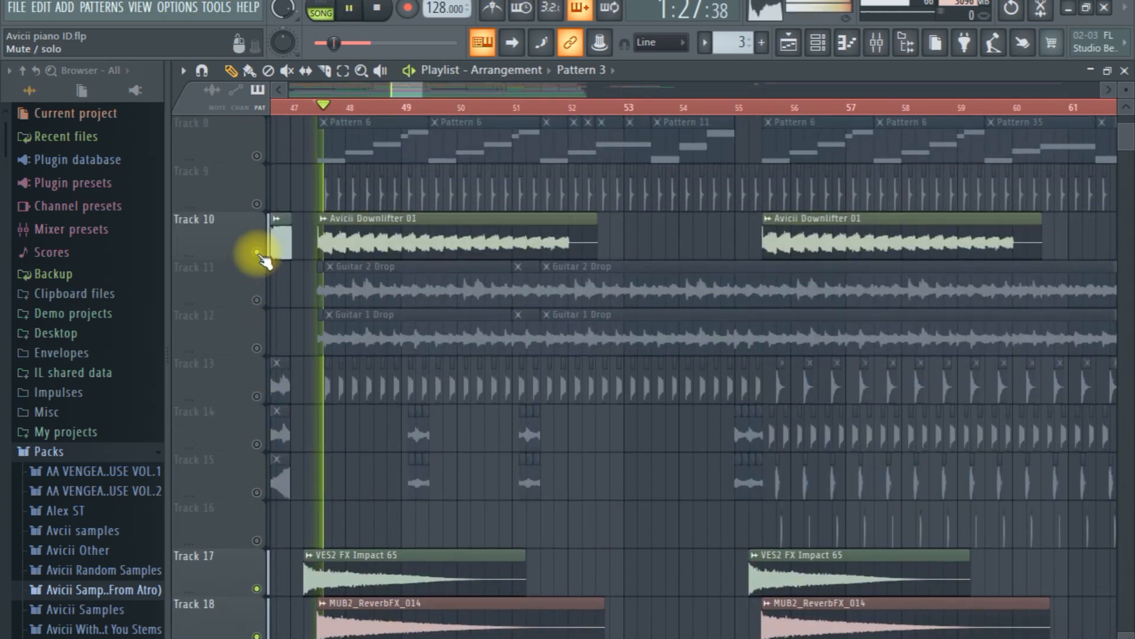
pyautogui.scroll(2, 269, 275)
pyautogui.scroll(5, 269, 275)
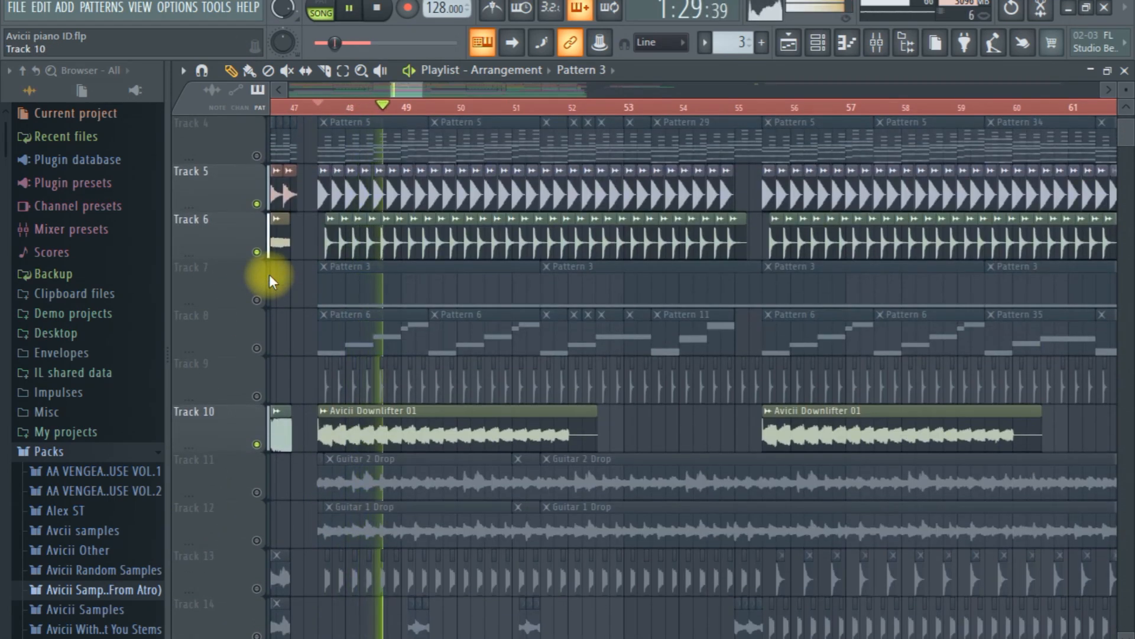
pyautogui.press('space')
# Step: Unmute Tracks 1 and 3 in the playlist to add Pattern 15 and the Avicii Crash to the audible tracks
pyautogui.moveTo(414, 88); pyautogui.dragTo(403, 87)
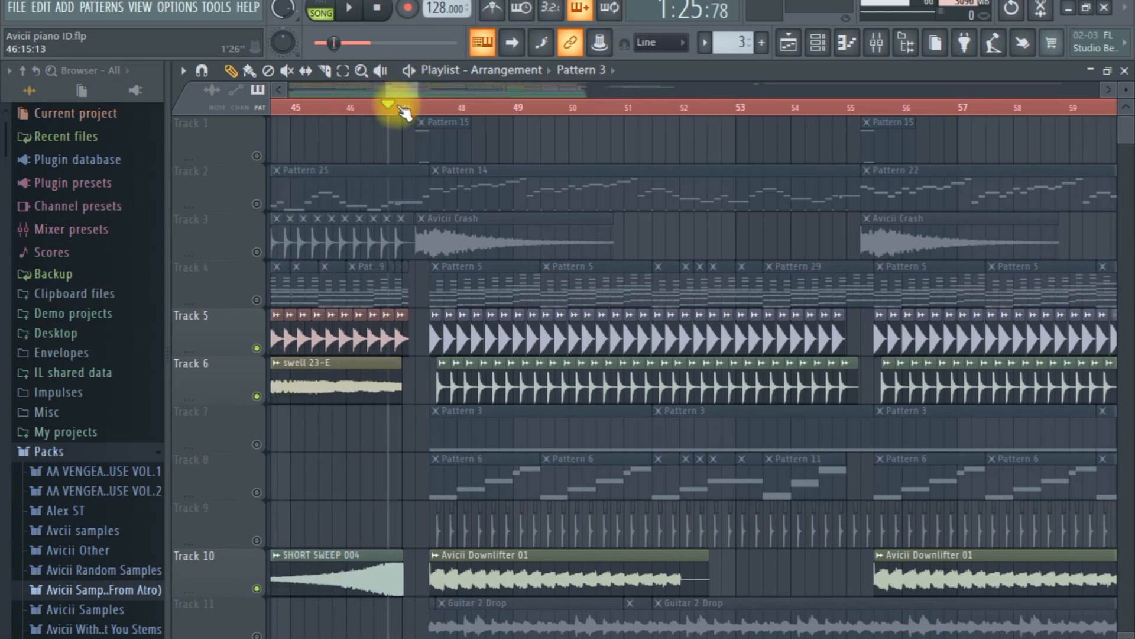
pyautogui.click(258, 156)
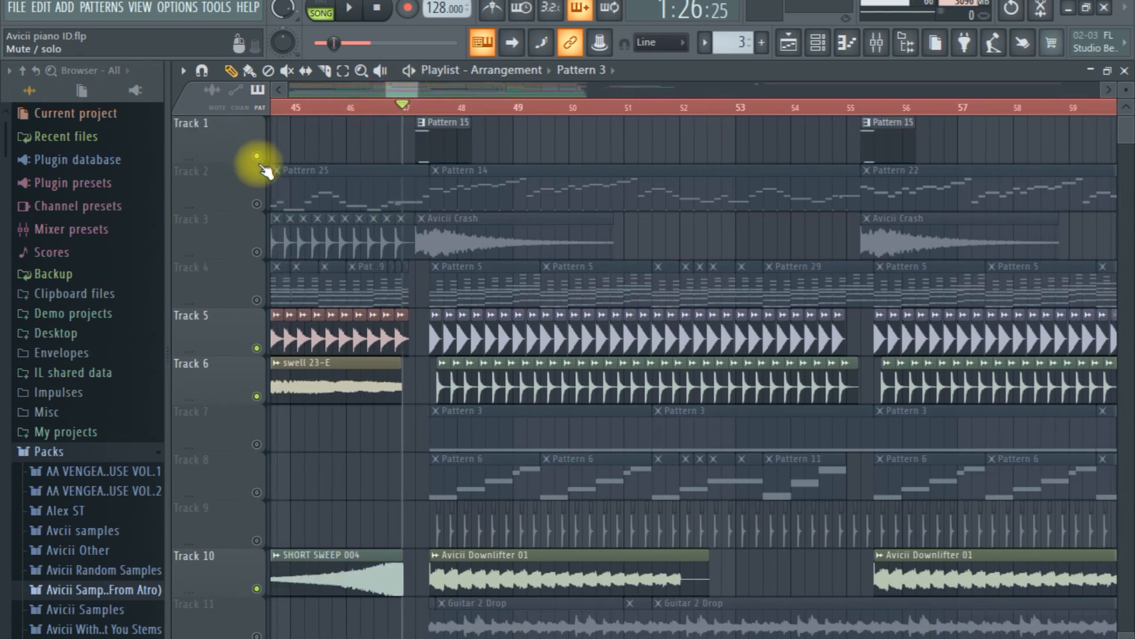
pyautogui.click(257, 251)
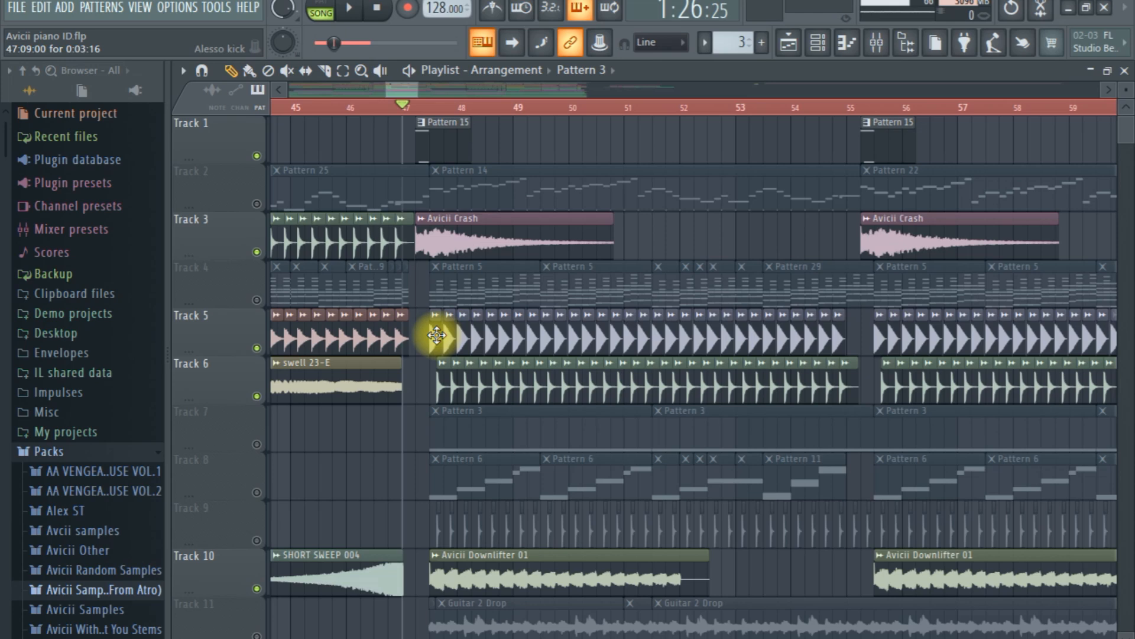
# Step: Open Track 1's Pattern 15 in the piano roll and play its 3x Osc #2 notes A3 and A1
pyautogui.doubleClick(428, 137)
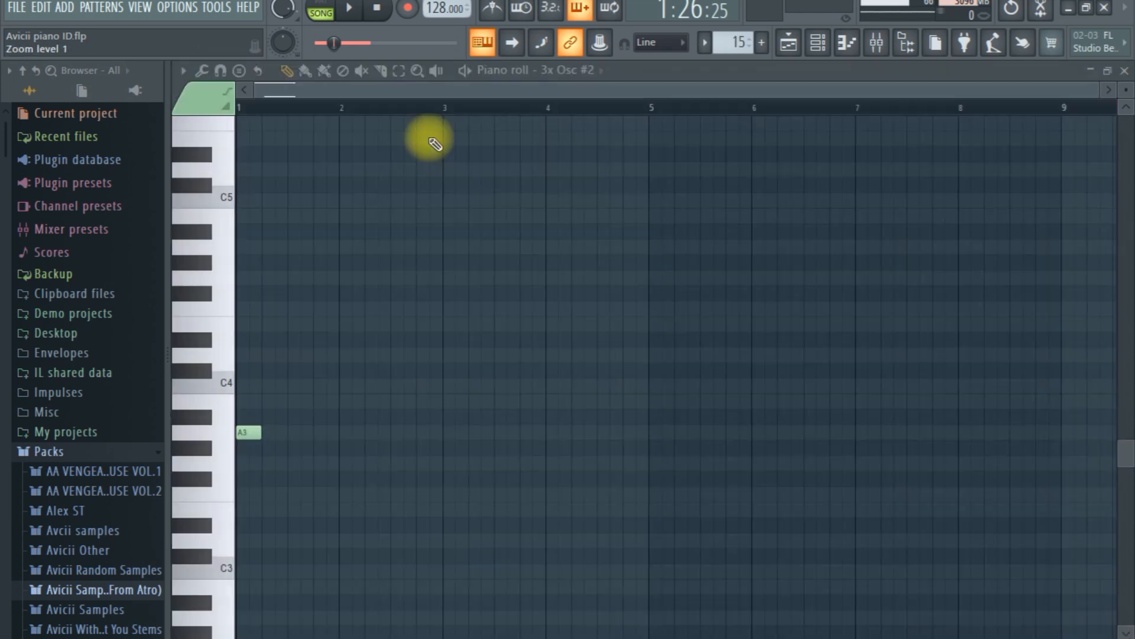
pyautogui.scroll(-5, 383, 452)
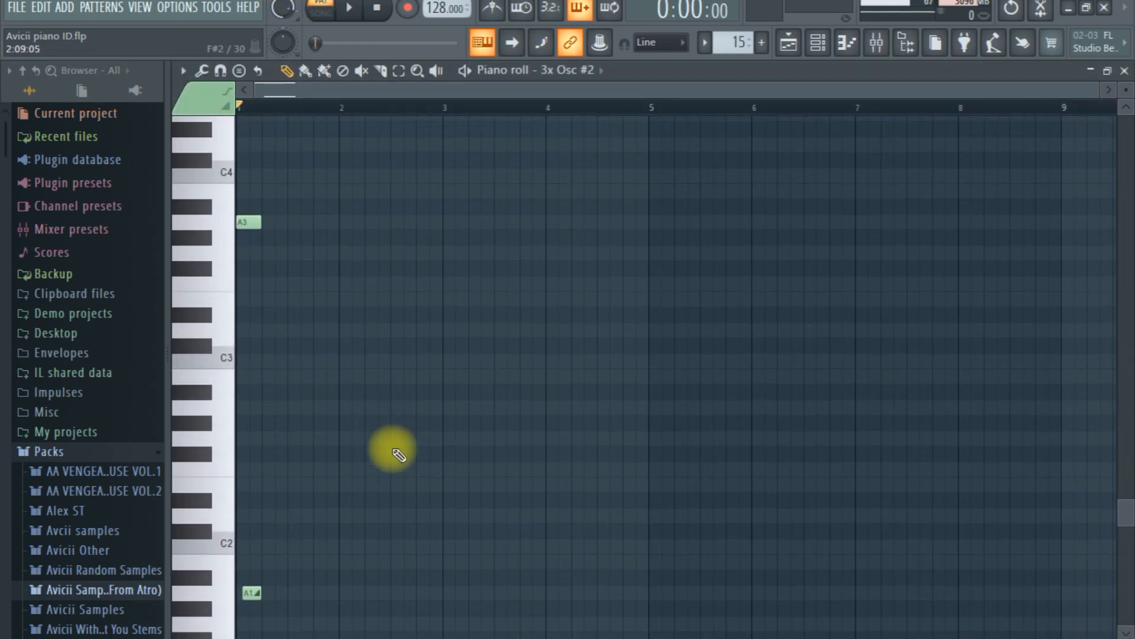
pyautogui.press('space')
pyautogui.press('space')
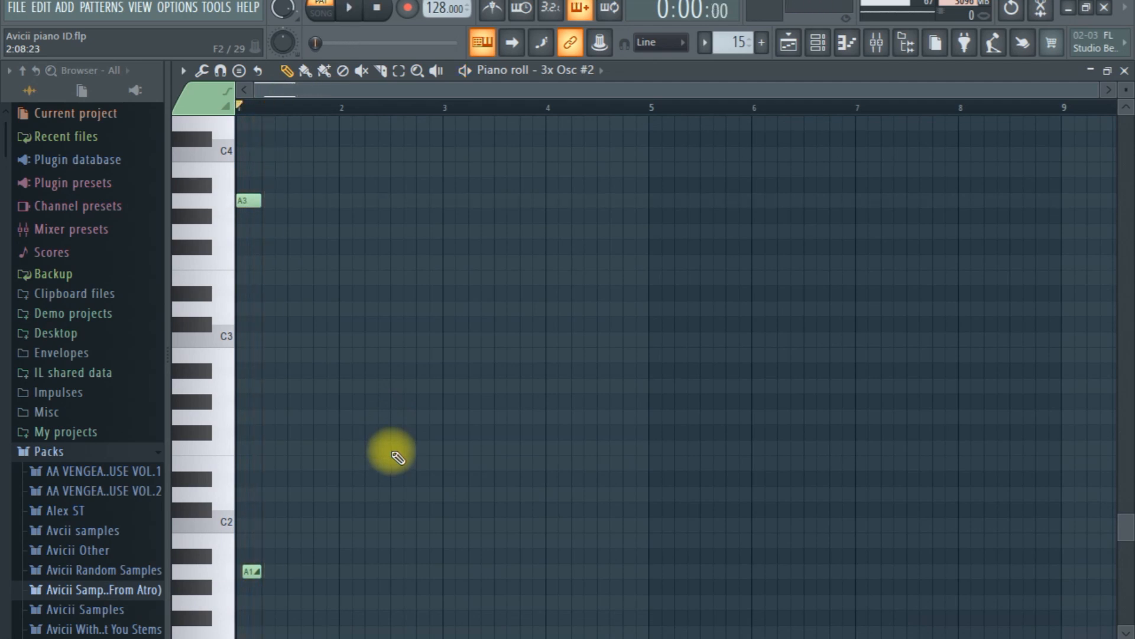
# Step: Return to the playlist and play the drop's kick, crash and effects tracks together from just before bar 47
pyautogui.click(791, 44)
pyautogui.click(408, 108)
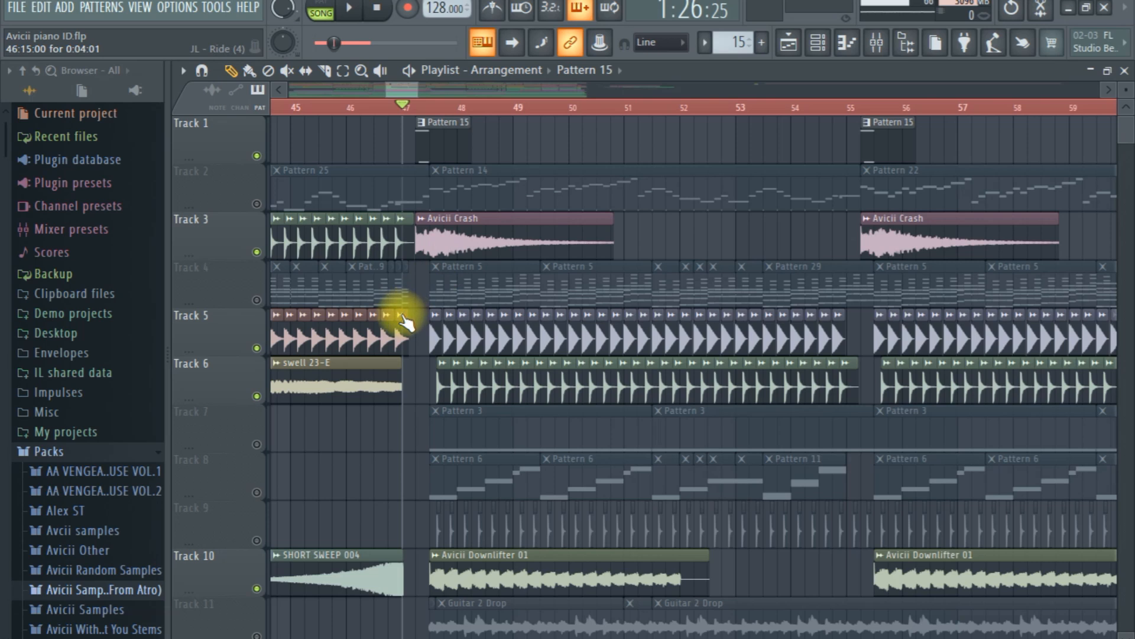
pyautogui.press('space')
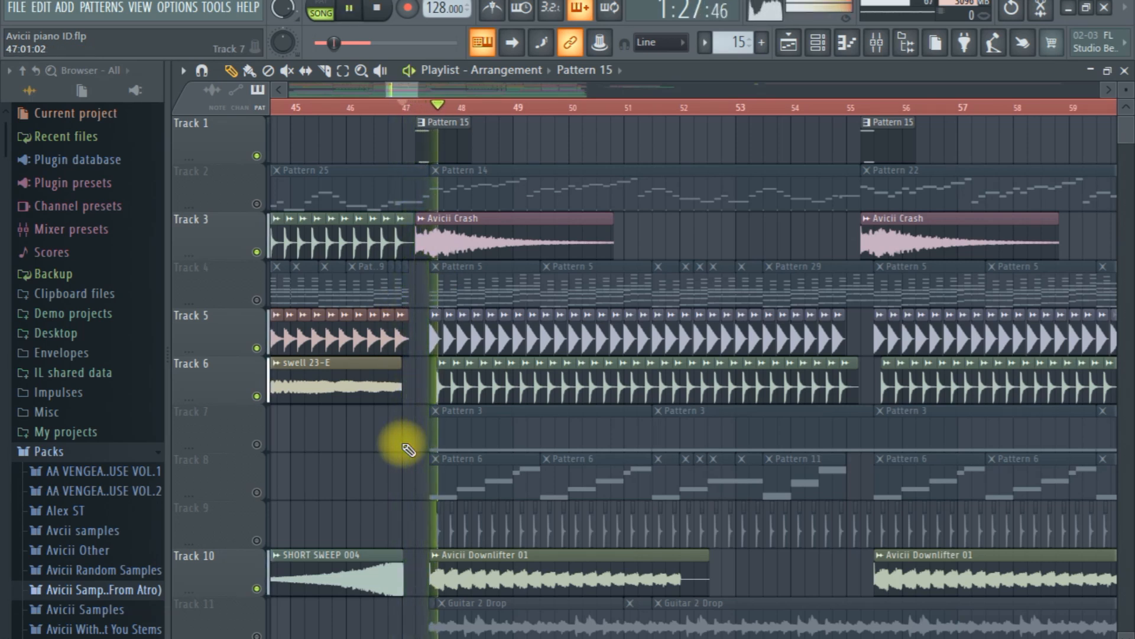
pyautogui.press('space')
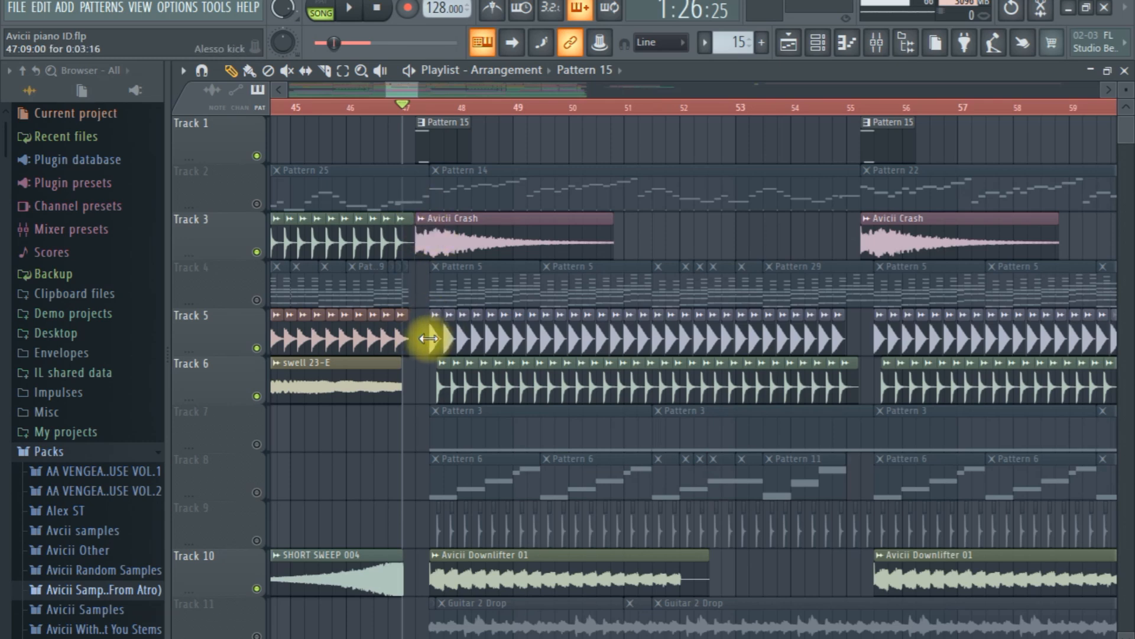
# Step: Solo Track 9 and play it from just after bar 47
pyautogui.scroll(-5, 445, 337)
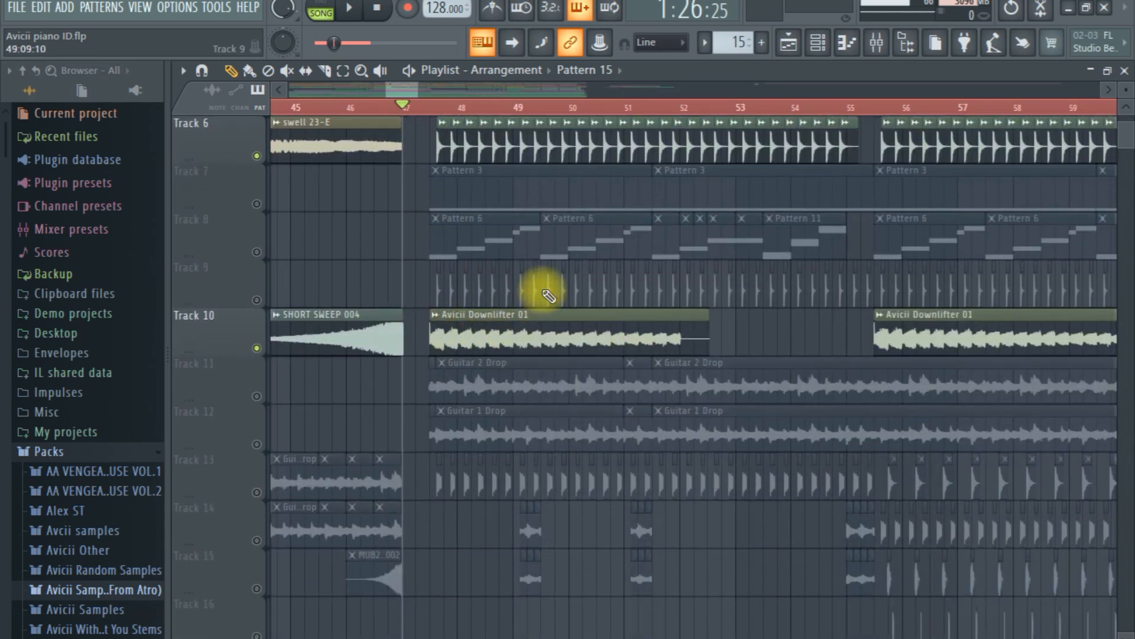
pyautogui.scroll(5, 543, 292)
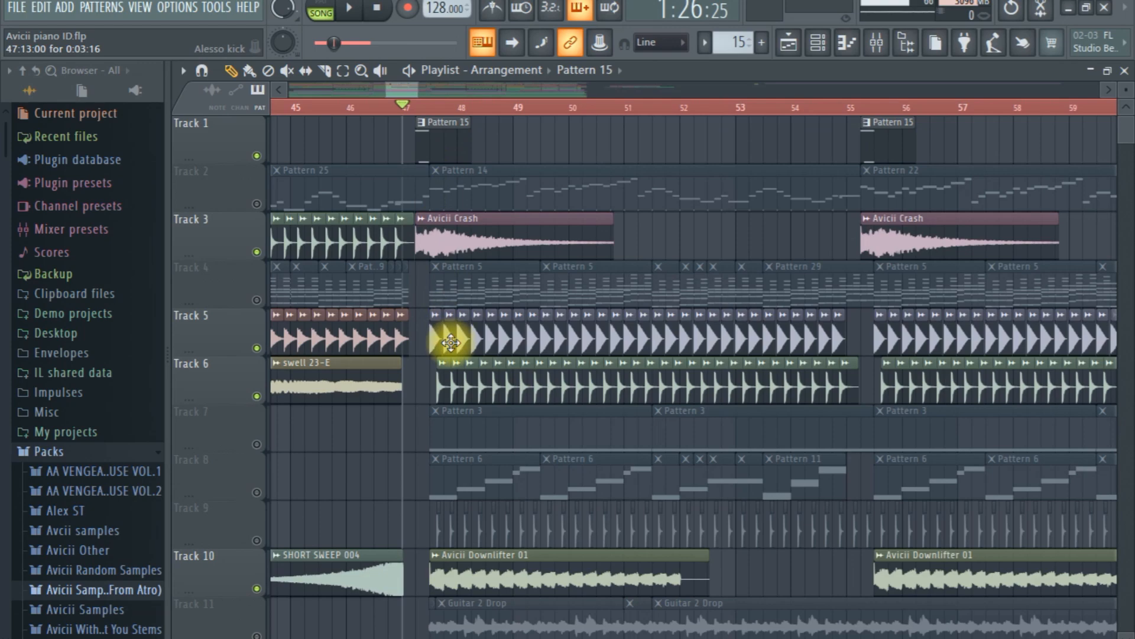
pyautogui.scroll(-8, 532, 440)
pyautogui.scroll(-2, 553, 456)
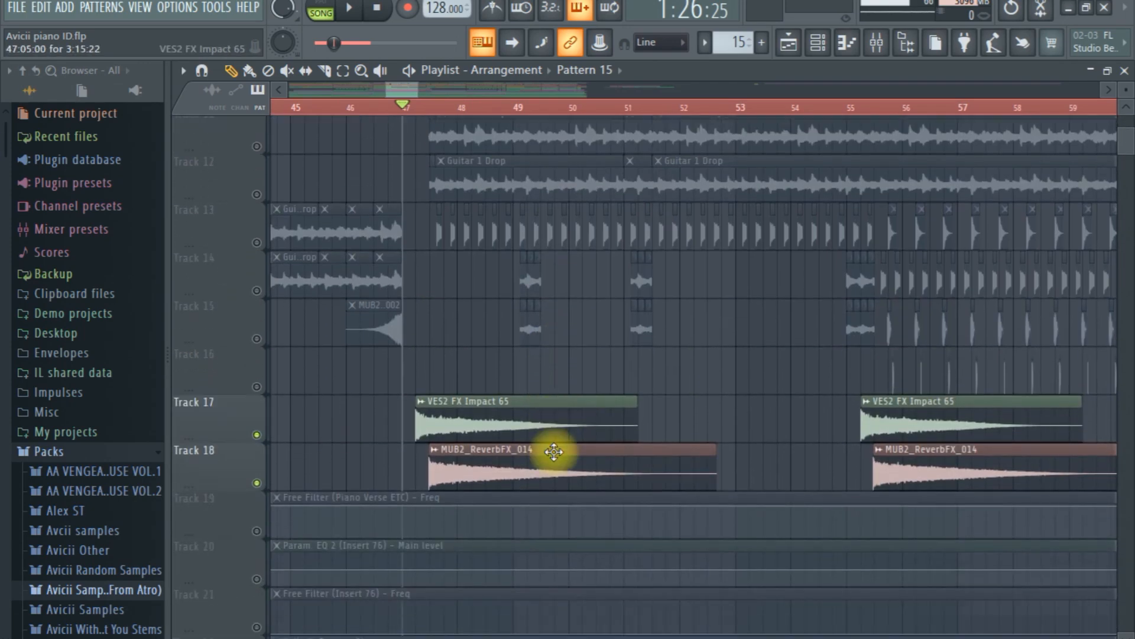
pyautogui.scroll(8, 578, 464)
pyautogui.scroll(-6, 556, 461)
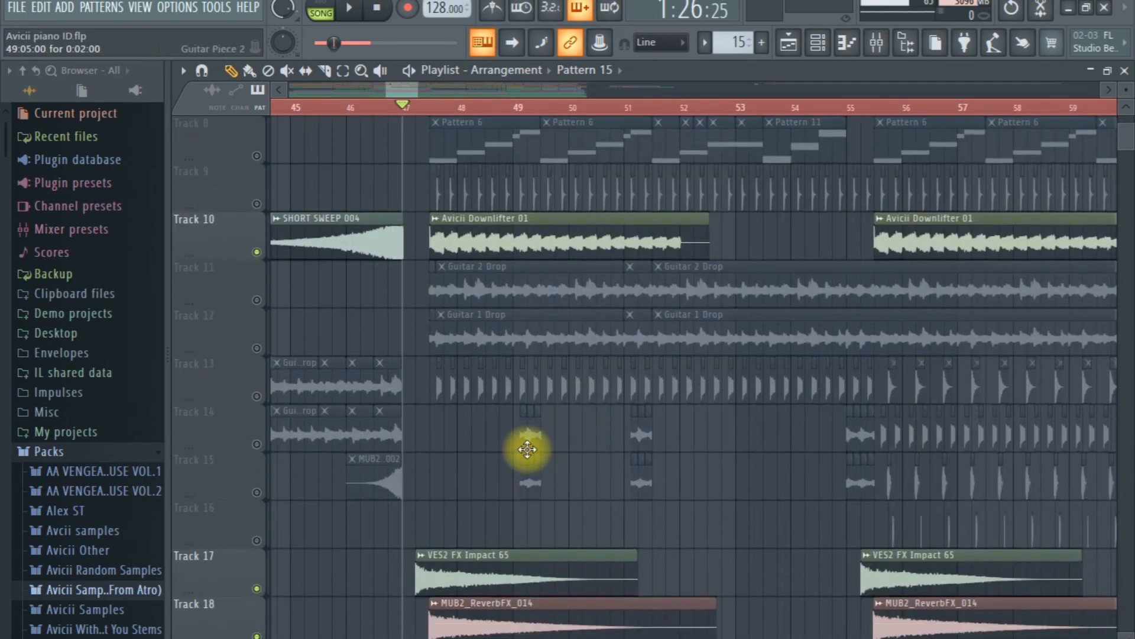
pyautogui.scroll(6, 528, 451)
pyautogui.click(416, 107)
pyautogui.rightClick(258, 396)
pyautogui.press('space')
pyautogui.press('space')
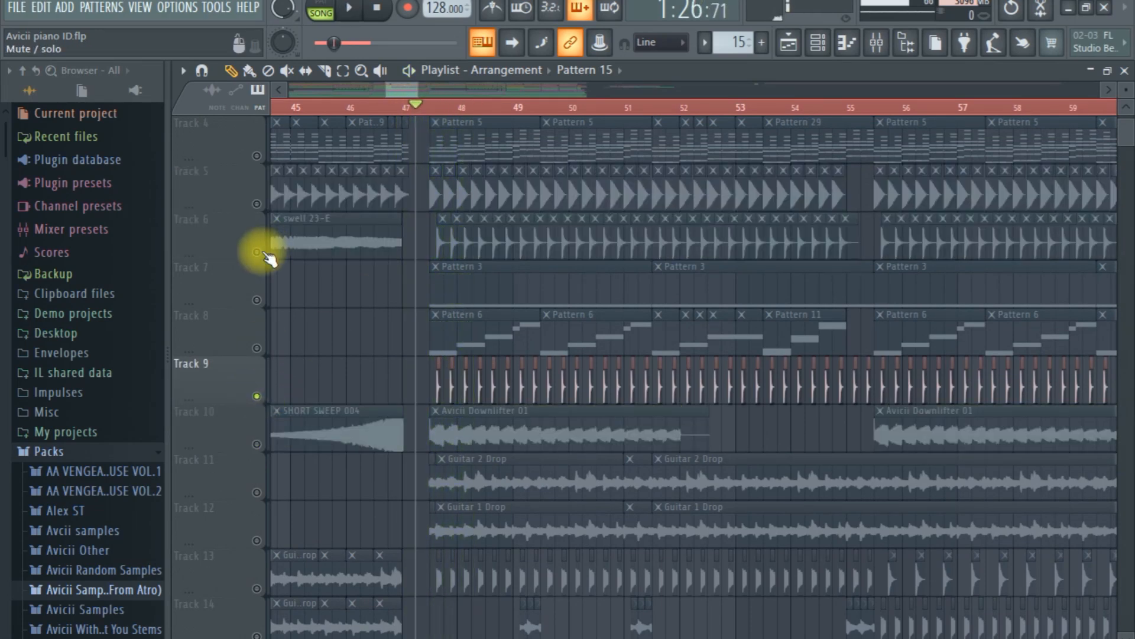
# Step: Add Track 6 to the audible tracks and play it together with Track 9
pyautogui.click(257, 253)
pyautogui.press('space')
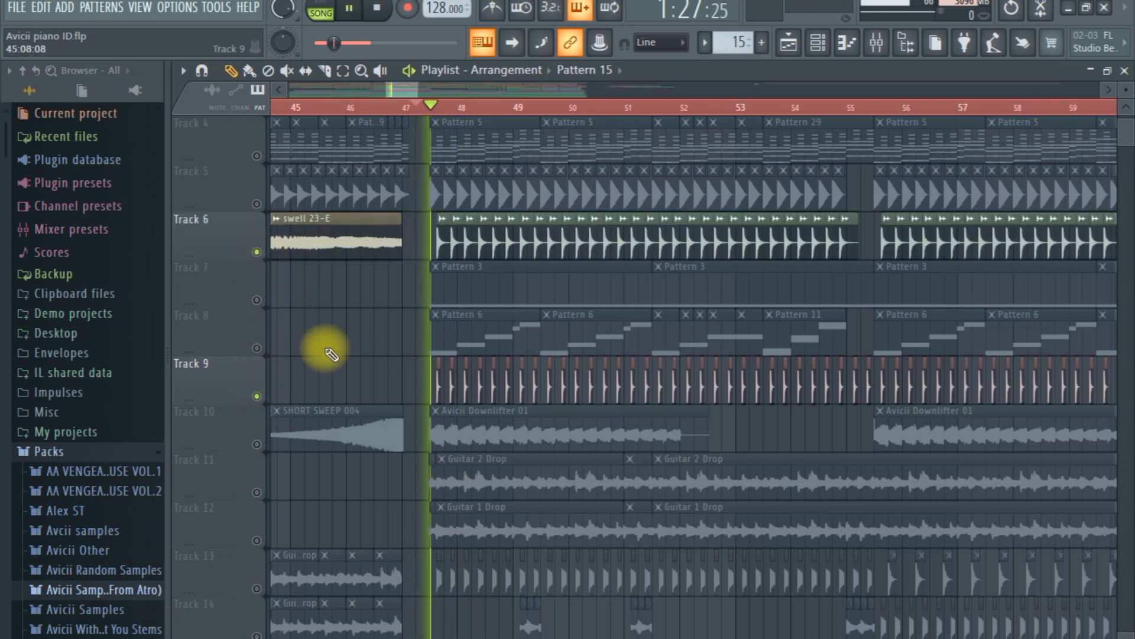
pyautogui.press('space')
# Step: Mute Tracks 6 and 9, unmute Track 13, and play Track 13 on its own
pyautogui.click(257, 252)
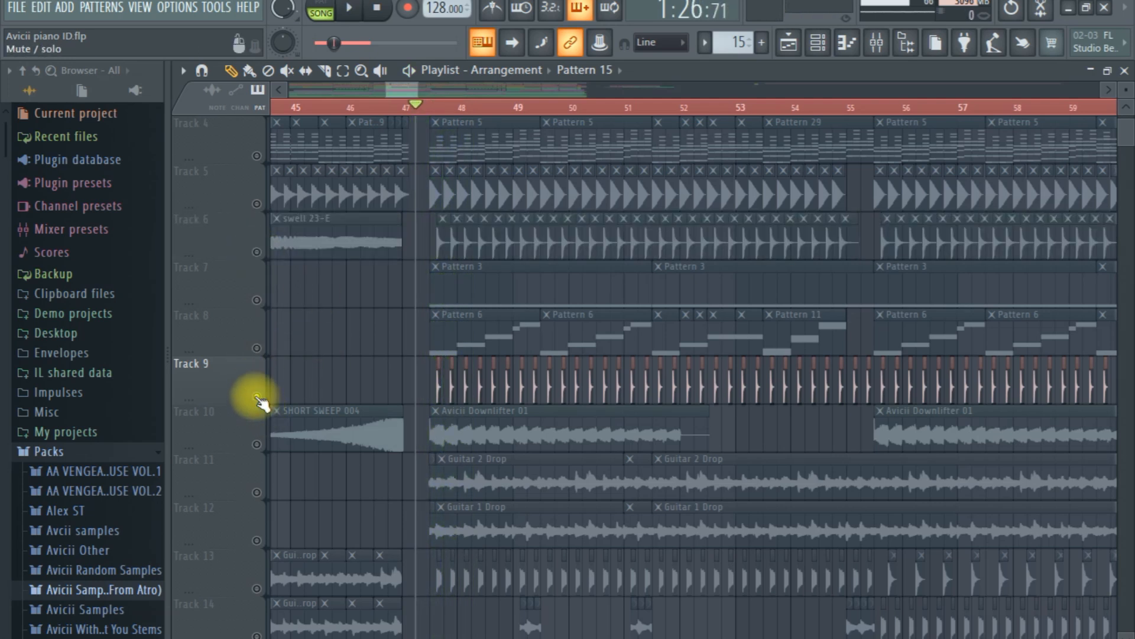
pyautogui.click(256, 396)
pyautogui.click(257, 589)
pyautogui.press('space')
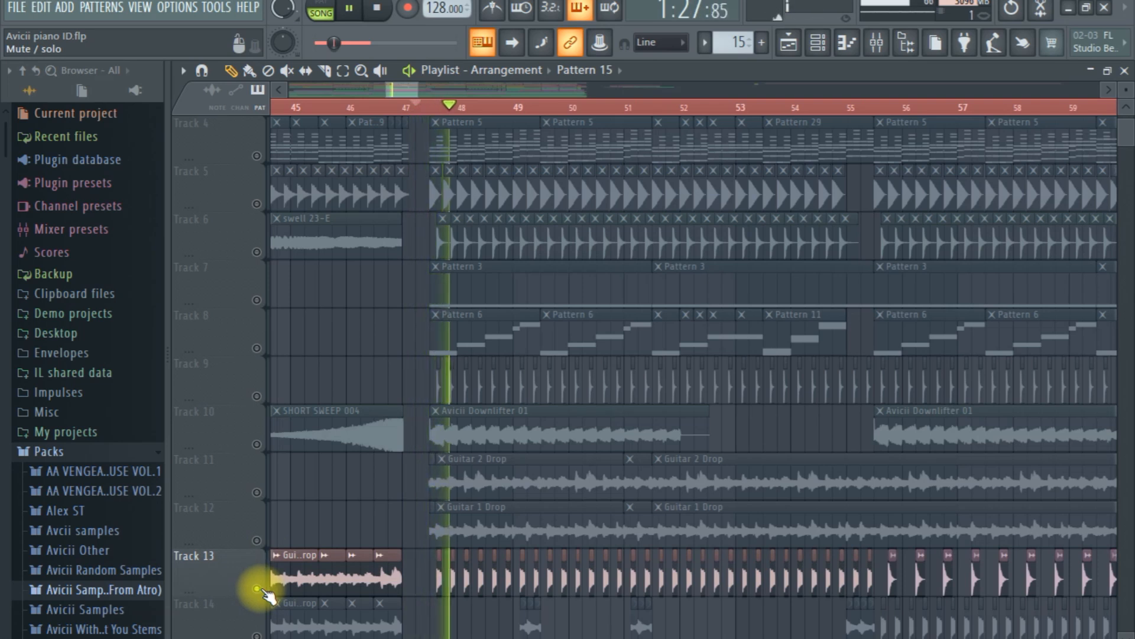
pyautogui.press('space')
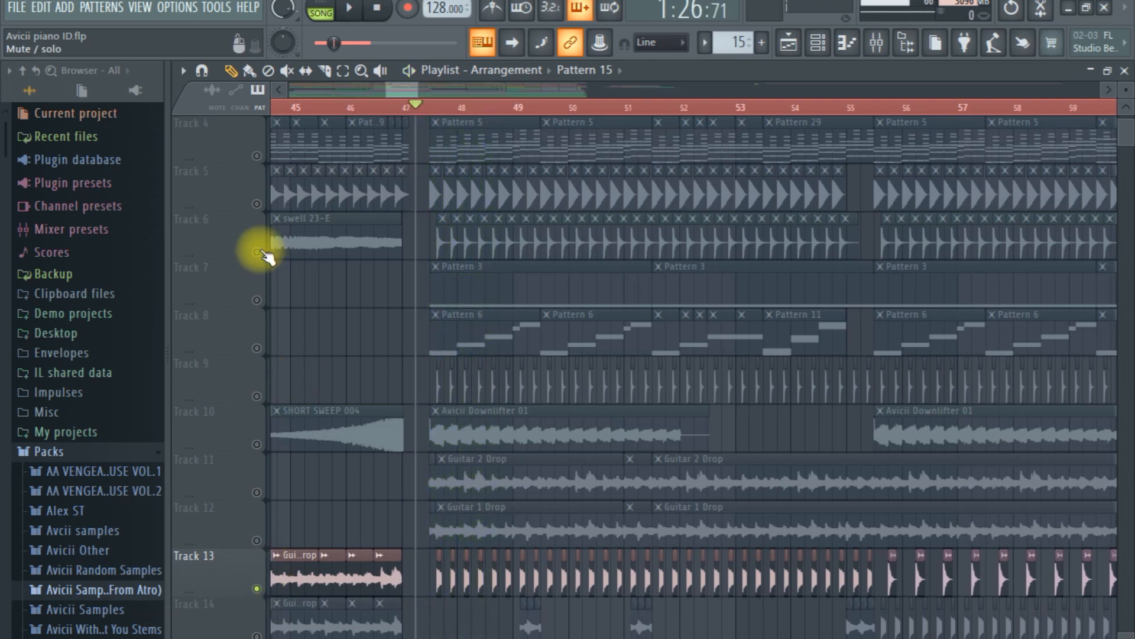
# Step: Unmute Tracks 6 and 9 and play them together with Track 13
pyautogui.click(257, 252)
pyautogui.click(257, 396)
pyautogui.press('space')
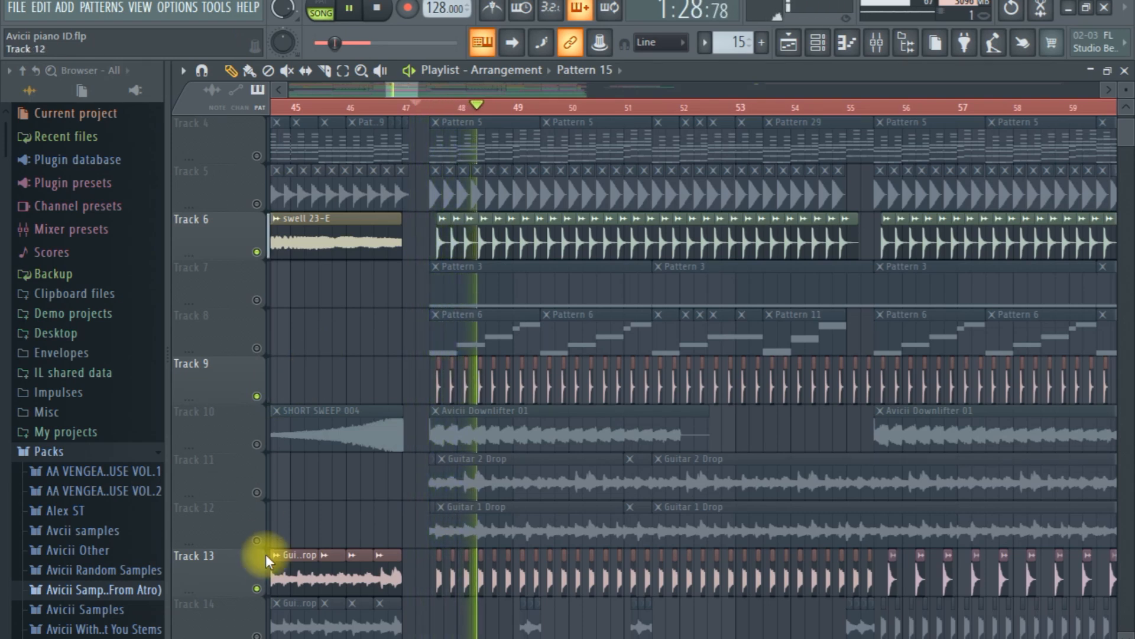
pyautogui.press('space')
# Step: Leave only Track 13 audible again and replay it from just after bar 47
pyautogui.click(257, 588)
pyautogui.scroll(-7, 277, 560)
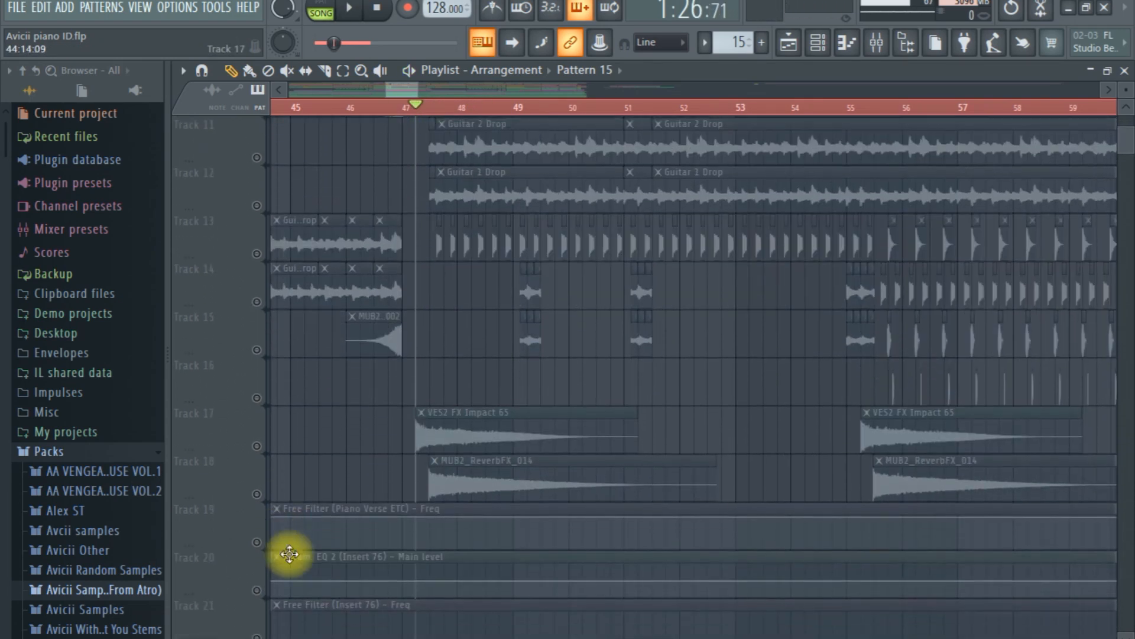
pyautogui.click(257, 256)
pyautogui.scroll(8, 278, 278)
pyautogui.scroll(-2, 271, 279)
pyautogui.press('space')
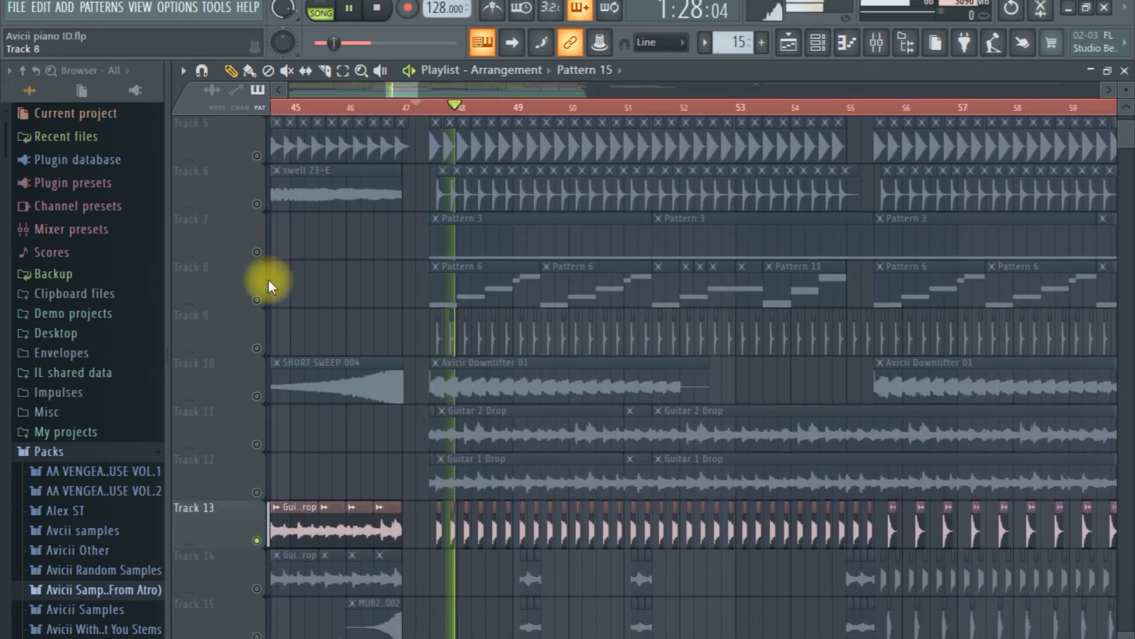
pyautogui.press('space')
# Step: Set the playhead to the start of Pattern 3 on Track 7 and play that track together with Track 13
pyautogui.click(257, 299)
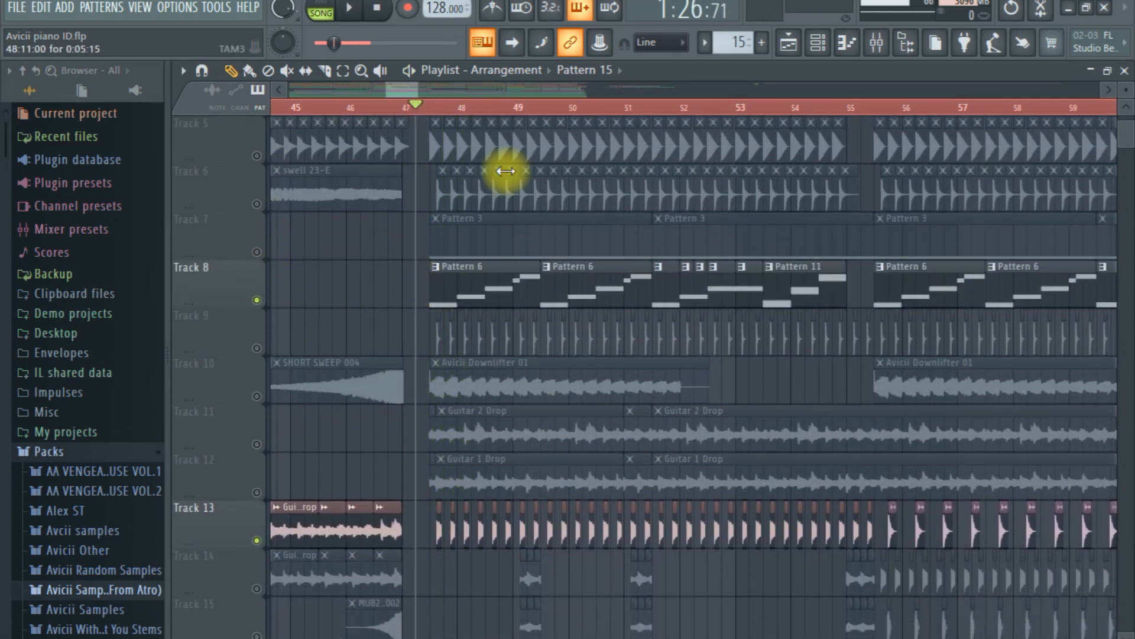
pyautogui.click(430, 108)
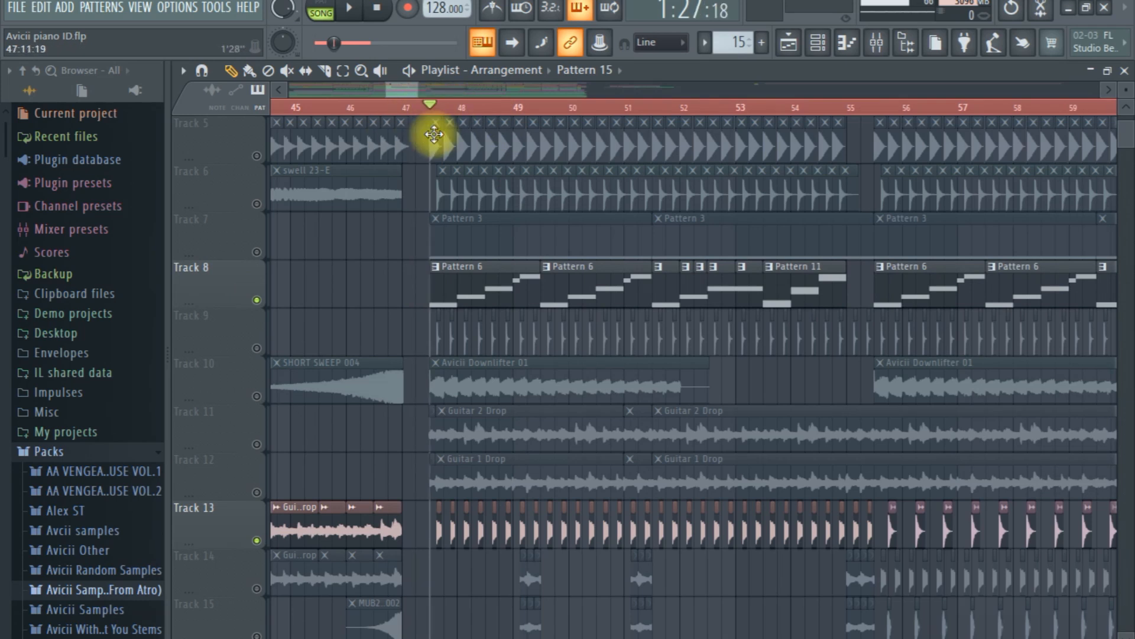
pyautogui.click(256, 300)
pyautogui.click(257, 252)
pyautogui.press('space')
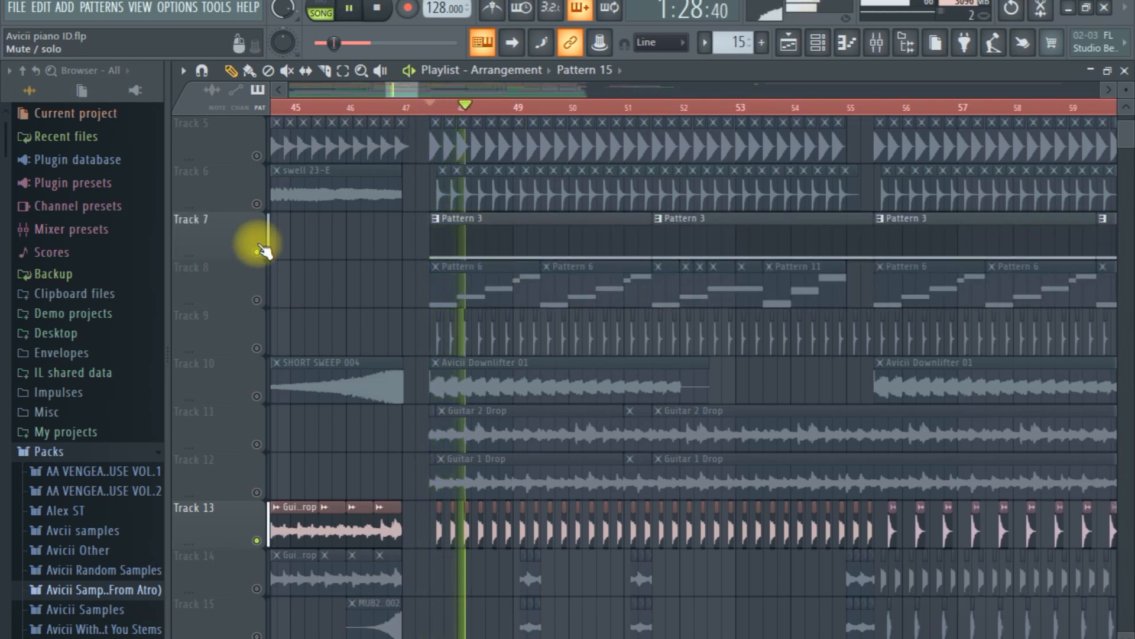
pyautogui.press('space')
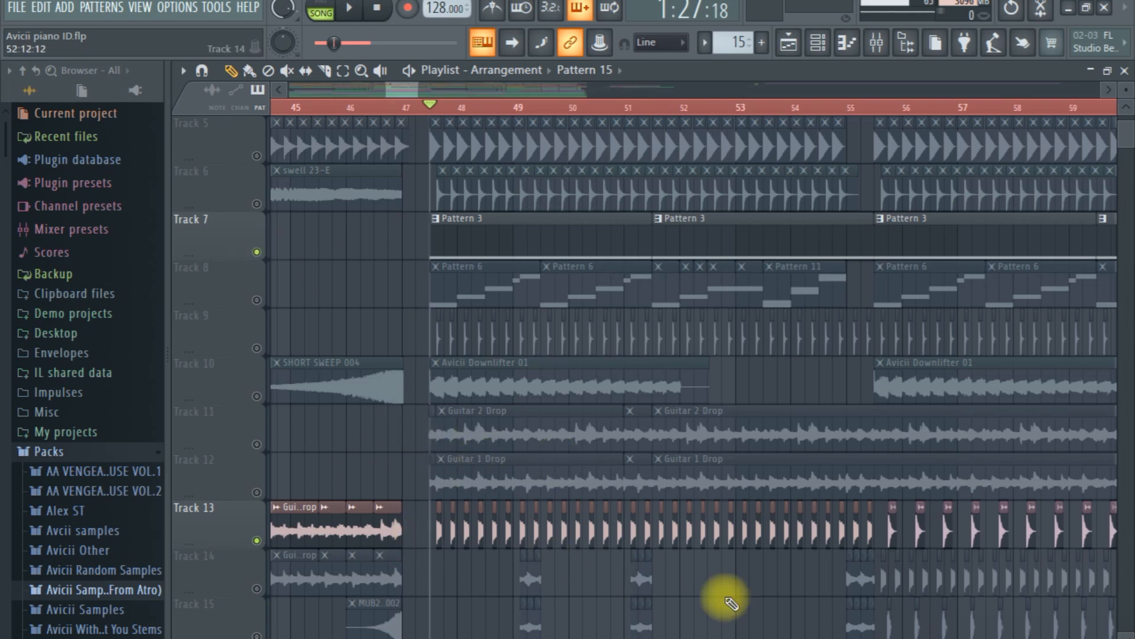
pyautogui.press('space')
pyautogui.press('space')
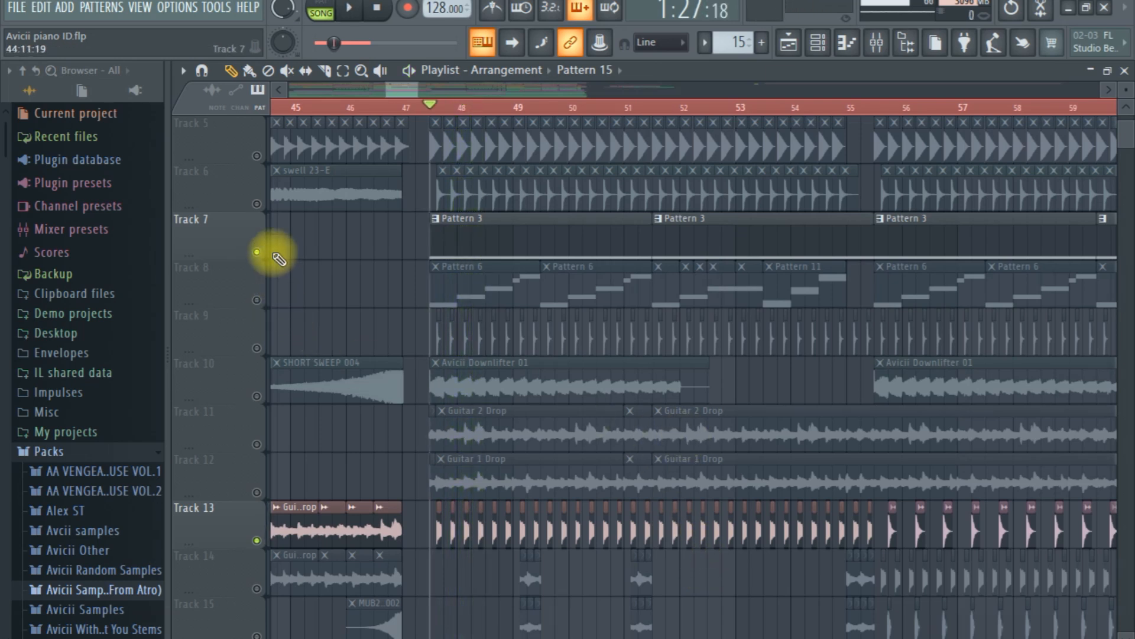
# Step: Restore all muted tracks and set the playhead near bar 55, just before the second half of the drop
pyautogui.scroll(-13, 258, 254)
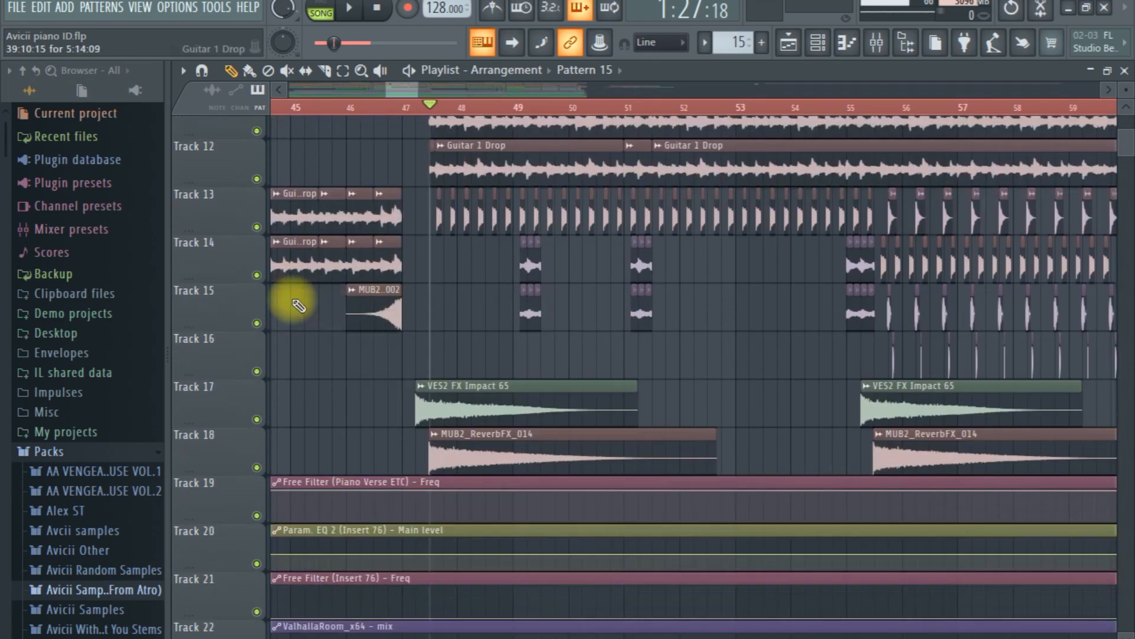
pyautogui.scroll(-20, 299, 304)
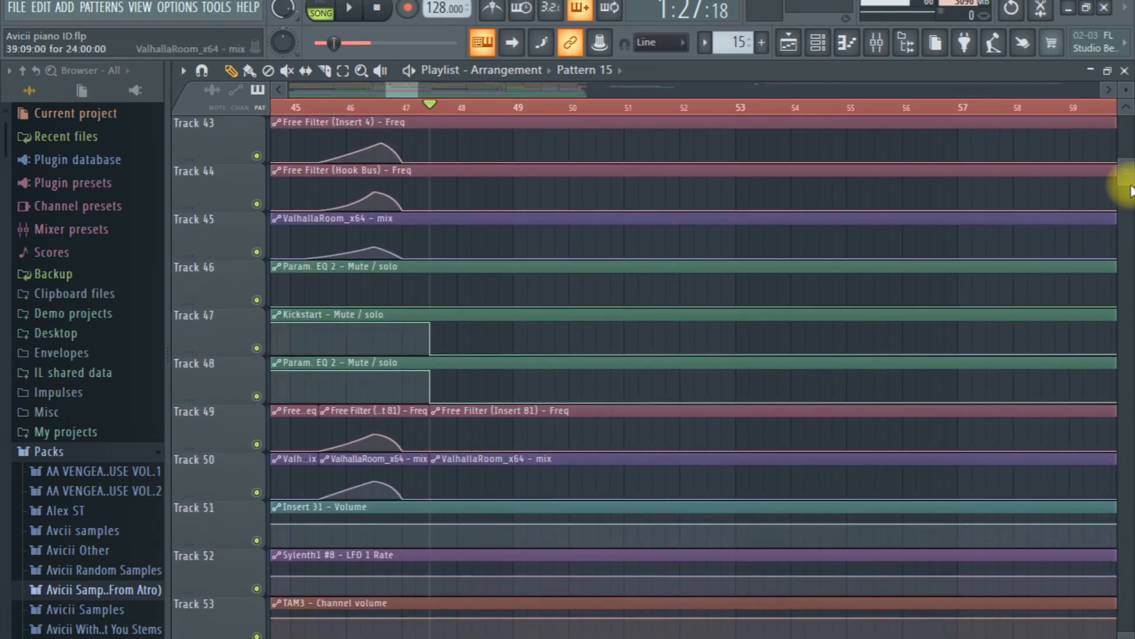
pyautogui.moveTo(1126, 178); pyautogui.dragTo(1121, 112)
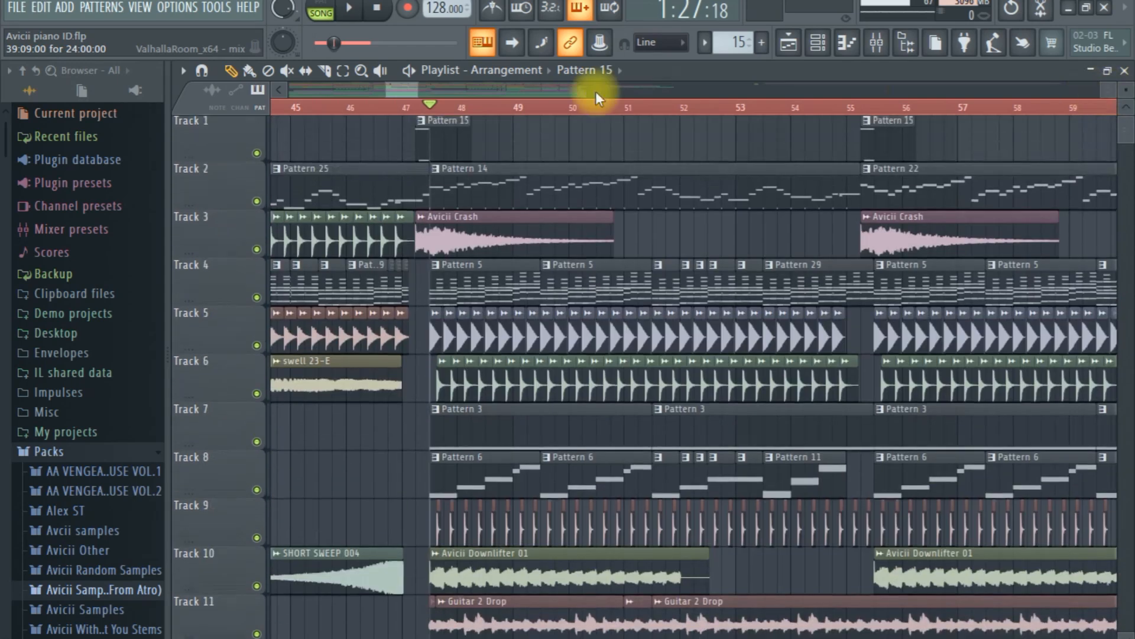
pyautogui.moveTo(400, 87); pyautogui.dragTo(413, 87)
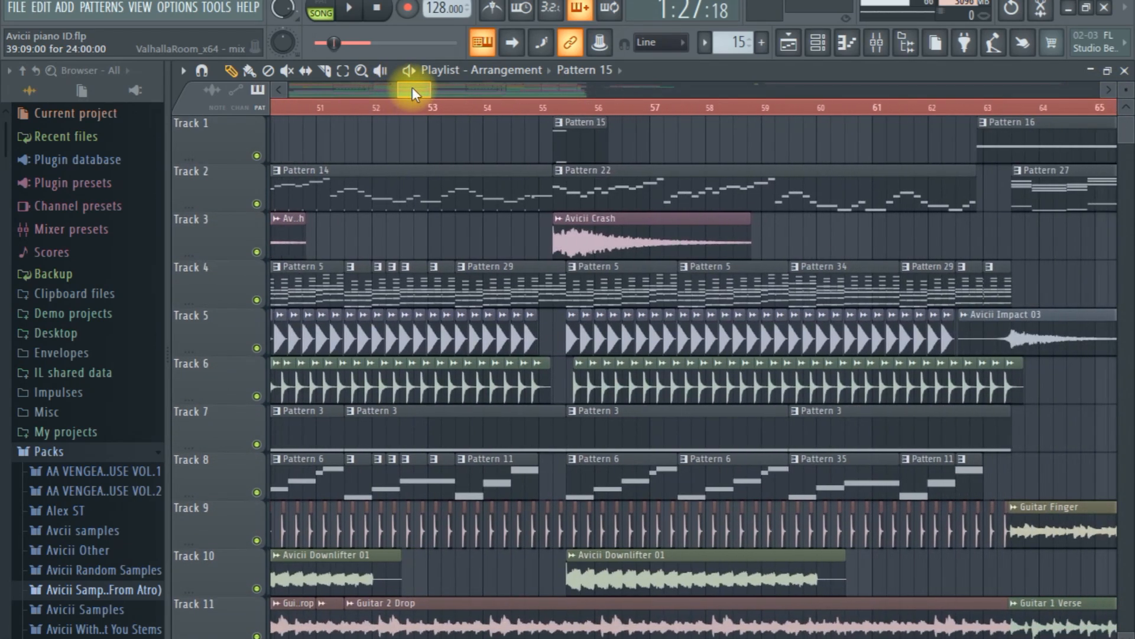
pyautogui.scroll(-1, 791, 335)
pyautogui.scroll(1, 791, 335)
pyautogui.click(549, 106)
# Step: Open Track 2's Pattern 22 in the piano roll and locate its Z3TA+ 2_64 #3 and Sylenth1 #8 channels in the channel rack
pyautogui.doubleClick(582, 200)
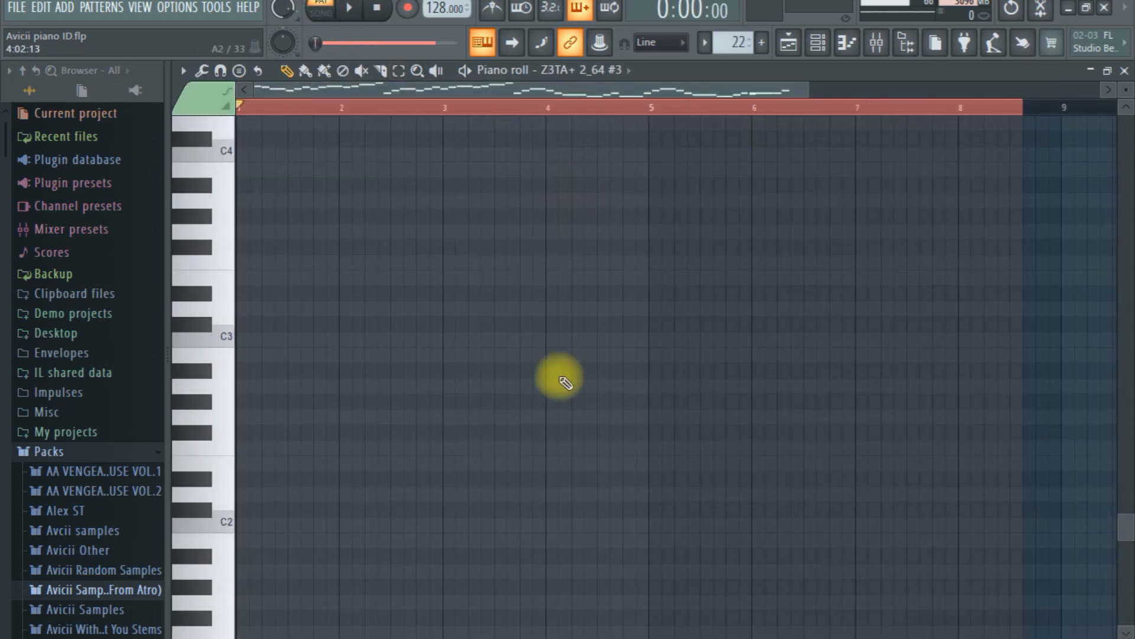
pyautogui.scroll(5, 710, 331)
pyautogui.click(818, 42)
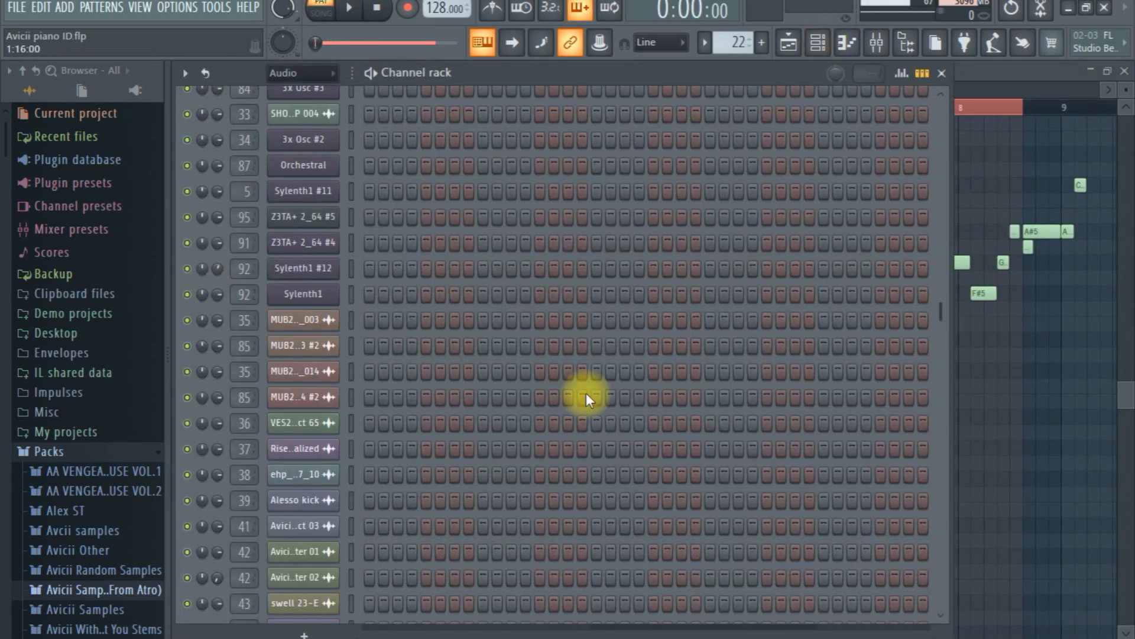
pyautogui.scroll(10, 589, 402)
pyautogui.click(190, 398)
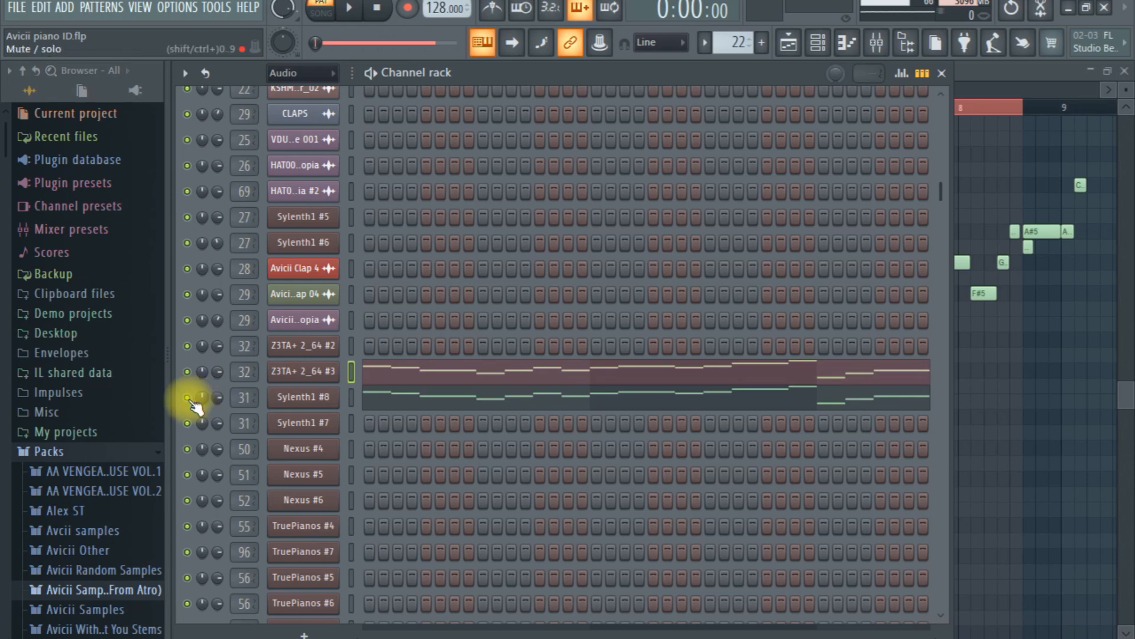
# Step: Play Pattern 22's Z3TA+ 2_64 #3 melody in the piano roll, stop it, and bring the channel rack back up
pyautogui.click(1056, 420)
pyautogui.scroll(3, 1053, 427)
pyautogui.press('space')
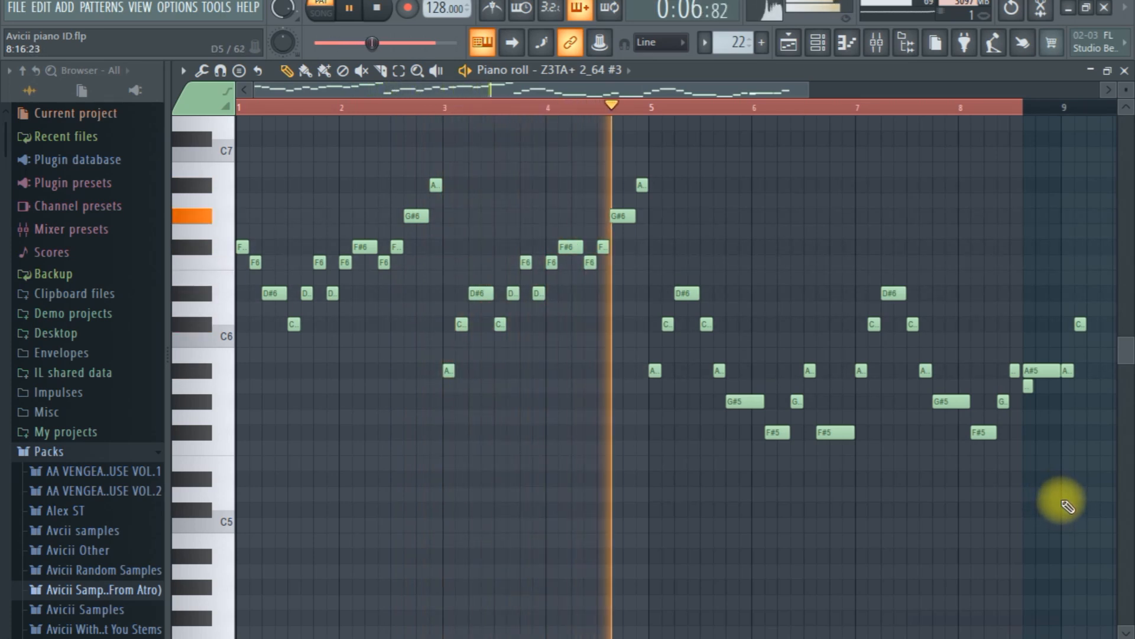
pyautogui.press('space')
pyautogui.click(818, 43)
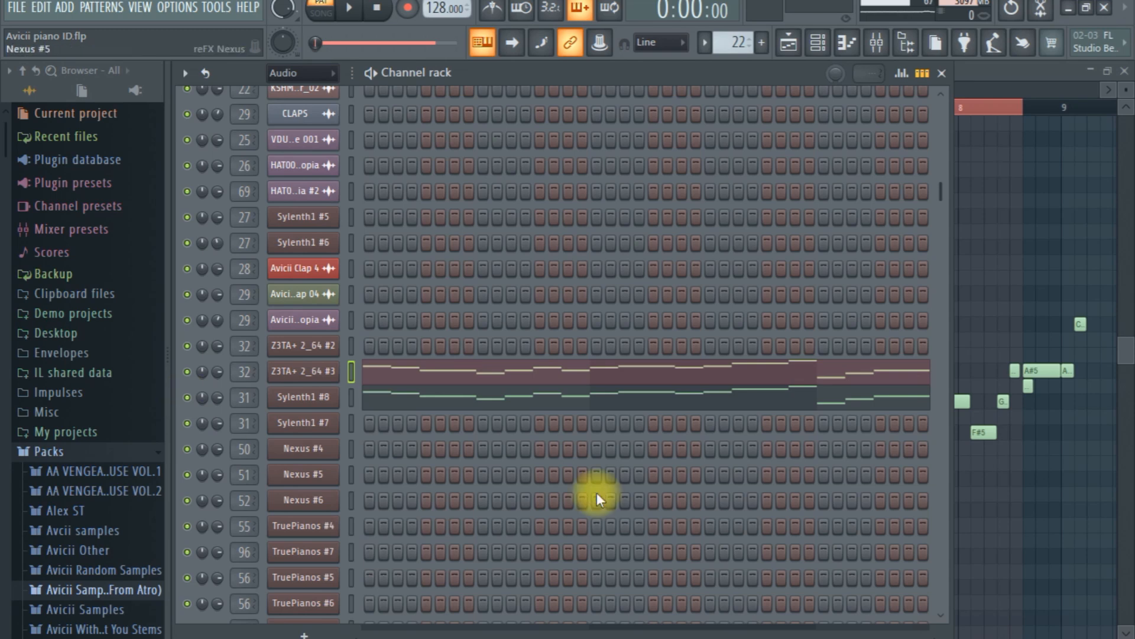
# Step: Play the opening bars of Pattern 22's Z3TA+ 2_64 #3 melody in the piano roll, stop playback, and return to the playlist
pyautogui.click(1039, 233)
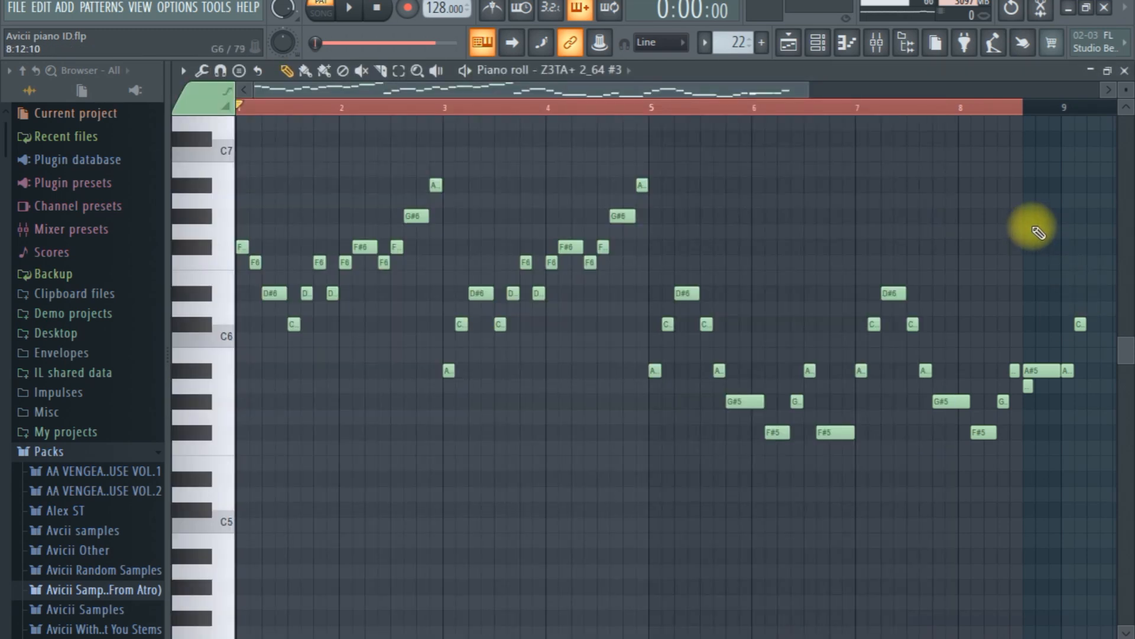
pyautogui.press('space')
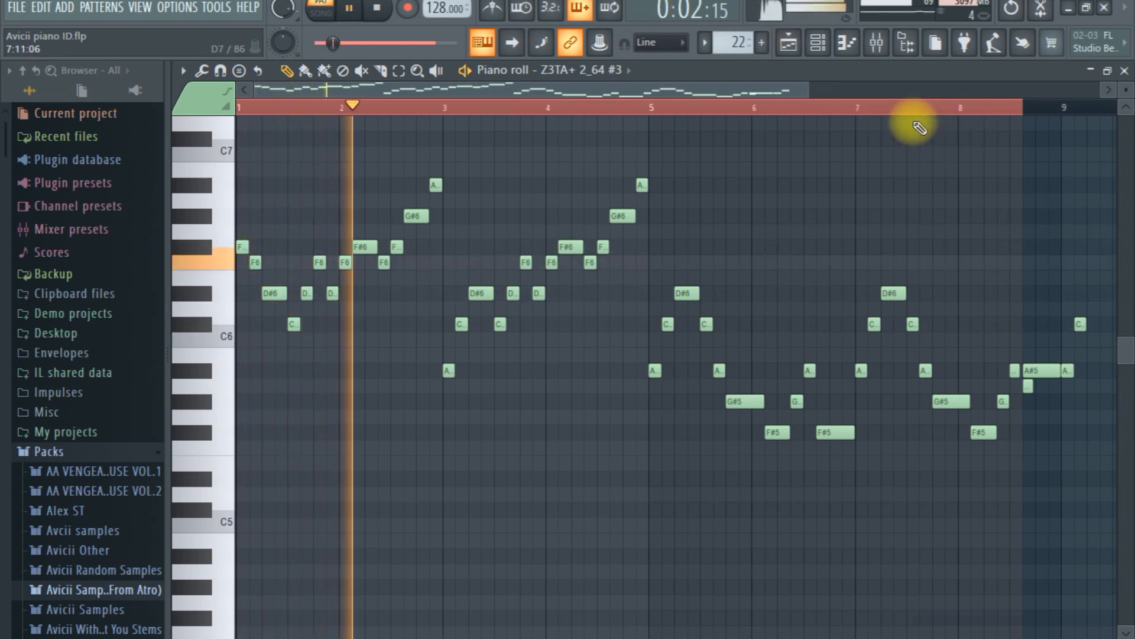
pyautogui.press('space')
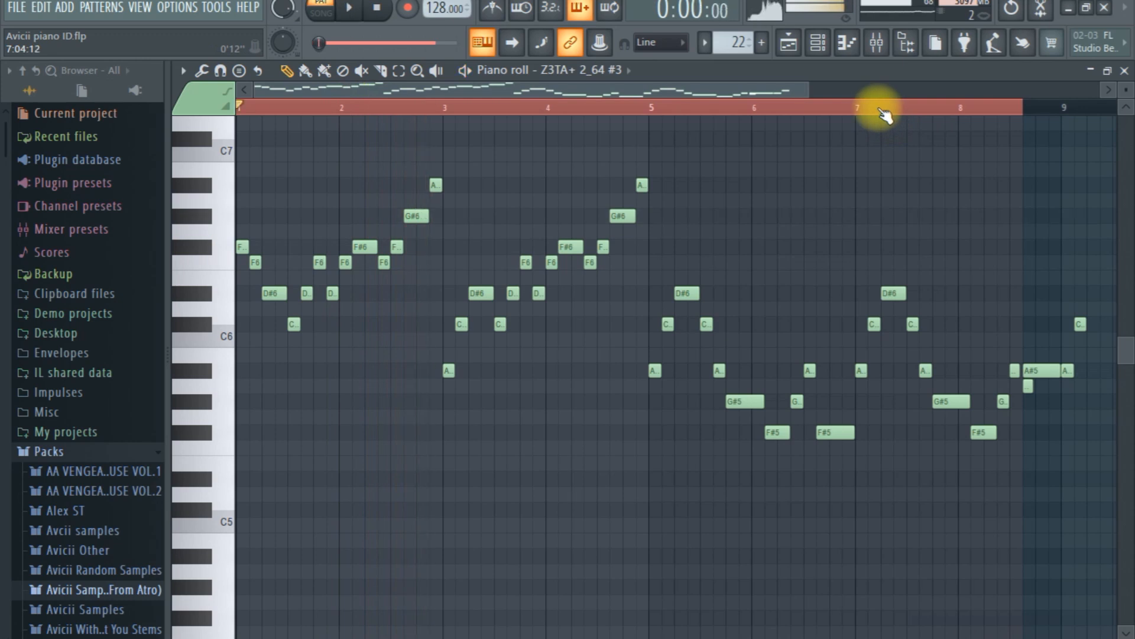
pyautogui.click(800, 46)
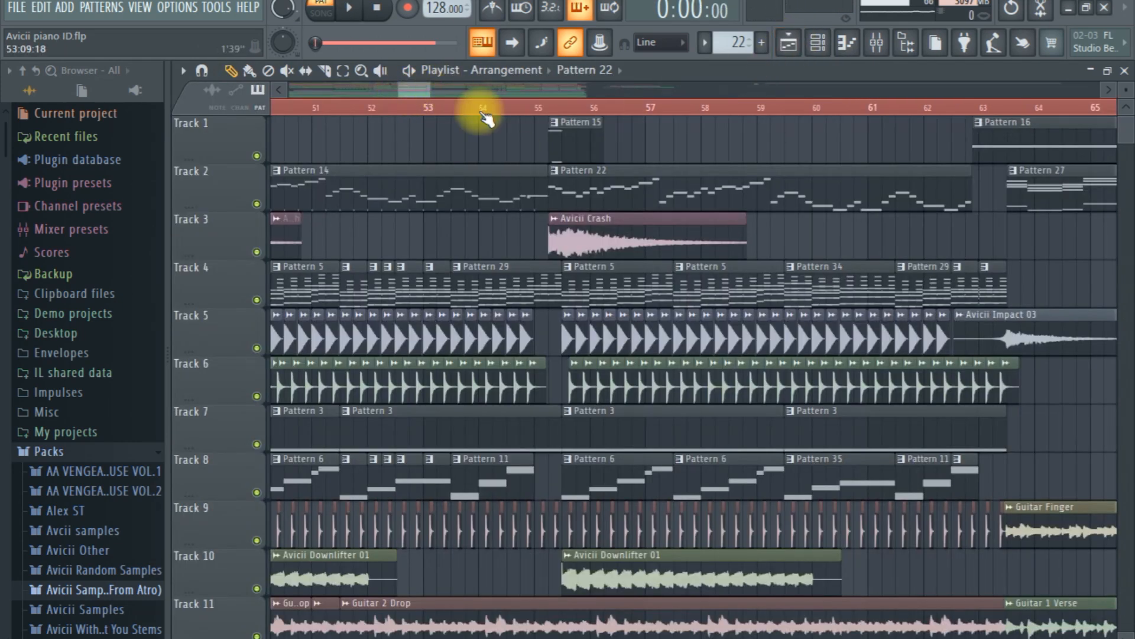
# Step: Audition the drop's added percussion on Tracks 13 and 14 in isolation around bar 55, and restore all muted tracks
pyautogui.scroll(-3, 436, 89)
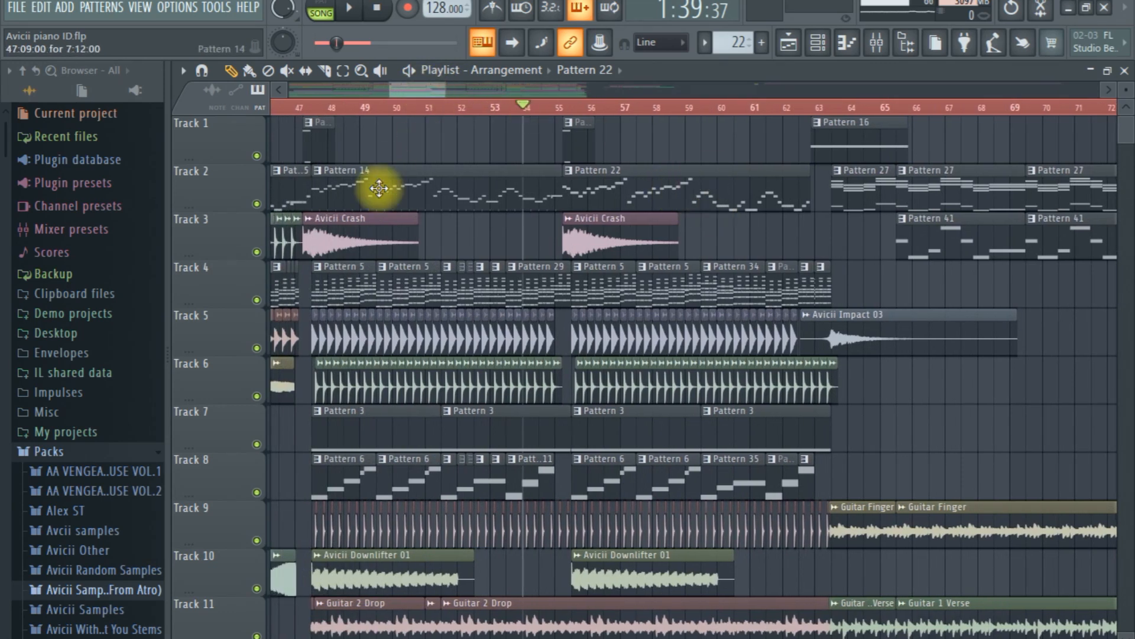
pyautogui.moveTo(420, 94); pyautogui.dragTo(403, 104)
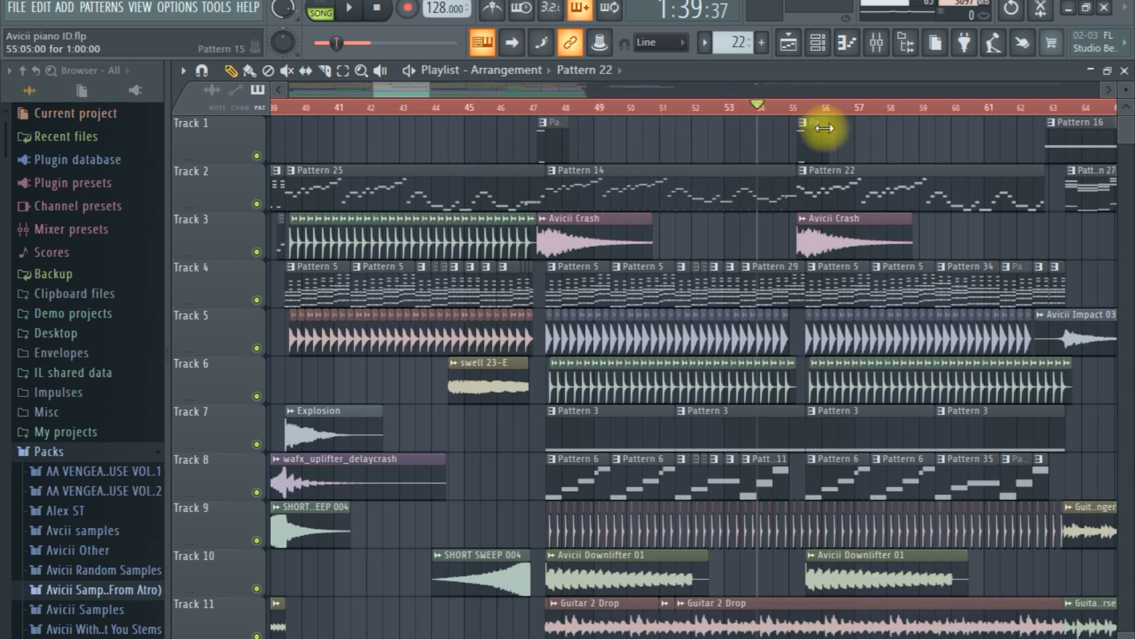
pyautogui.moveTo(396, 90); pyautogui.dragTo(404, 94)
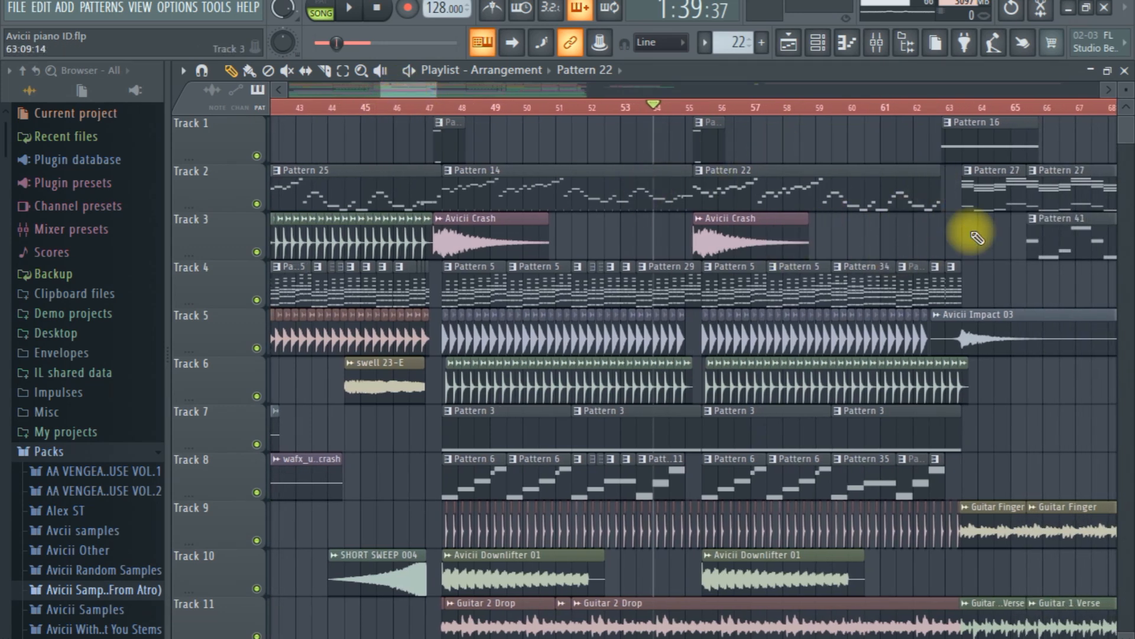
pyautogui.moveTo(421, 94); pyautogui.dragTo(436, 89)
pyautogui.scroll(-3, 582, 292)
pyautogui.scroll(-4, 583, 292)
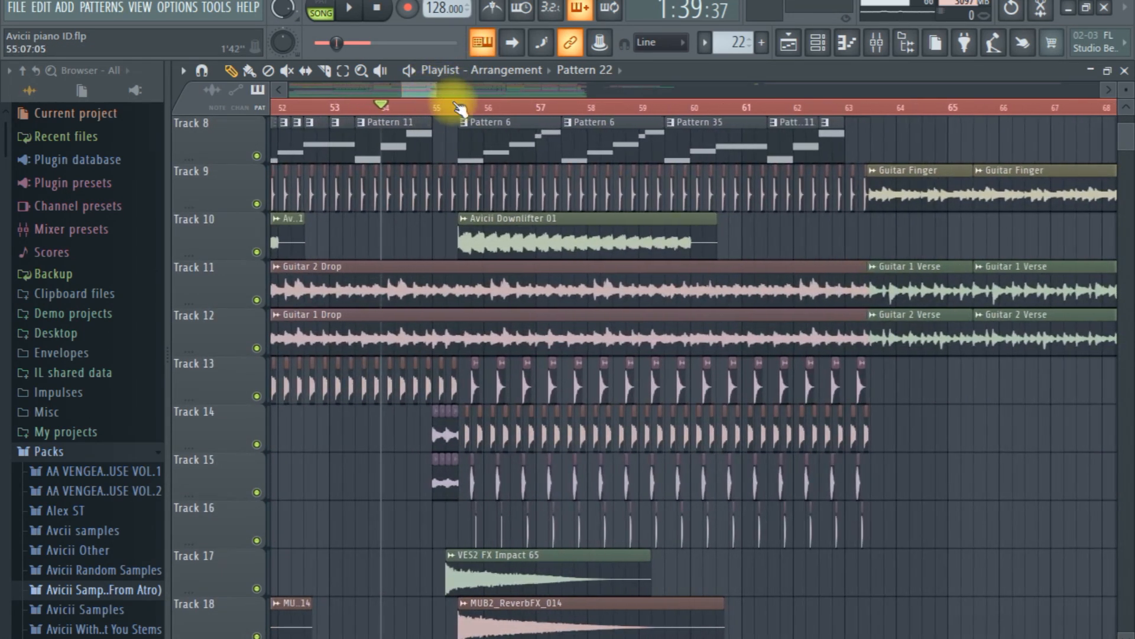
pyautogui.rightClick(257, 395)
pyautogui.press('space')
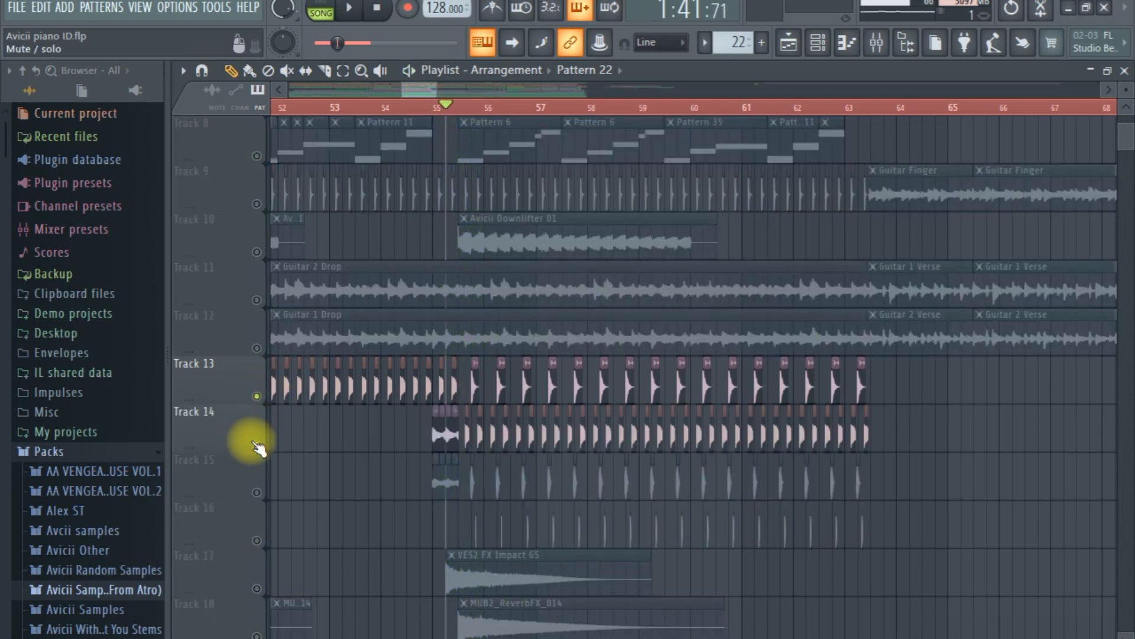
pyautogui.rightClick(258, 541)
pyautogui.scroll(-4, 548, 329)
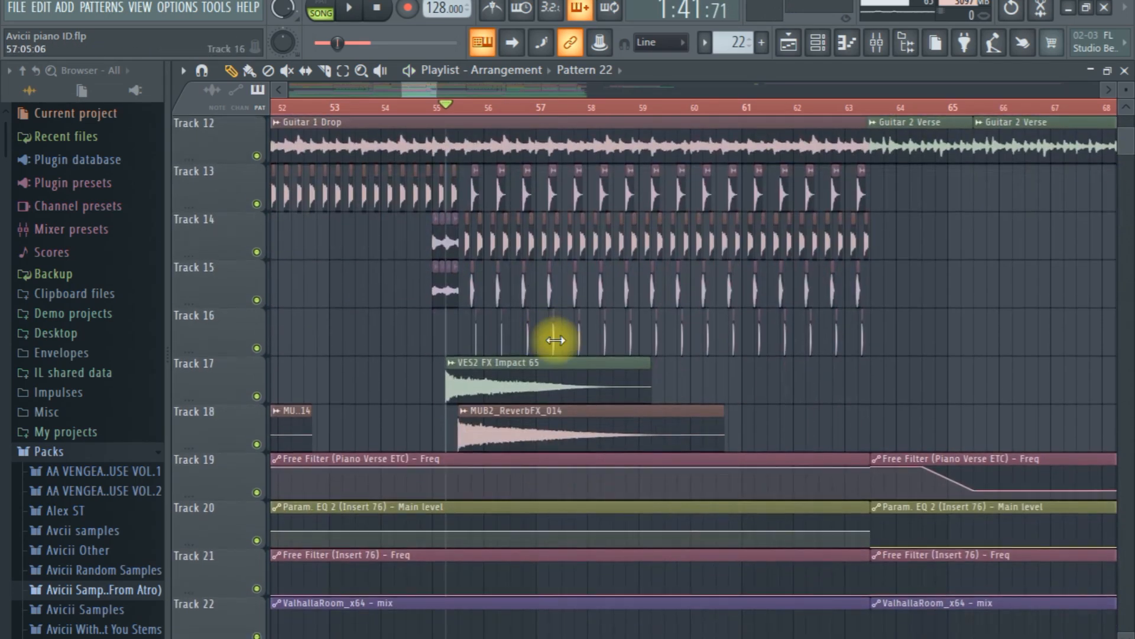
# Step: Set the playhead near bar 99, at the start of Pattern 25, and play Track 6's CLAPS on their own
pyautogui.scroll(11, 705, 381)
pyautogui.moveTo(403, 93); pyautogui.dragTo(375, 109)
pyautogui.moveTo(438, 87); pyautogui.dragTo(461, 114)
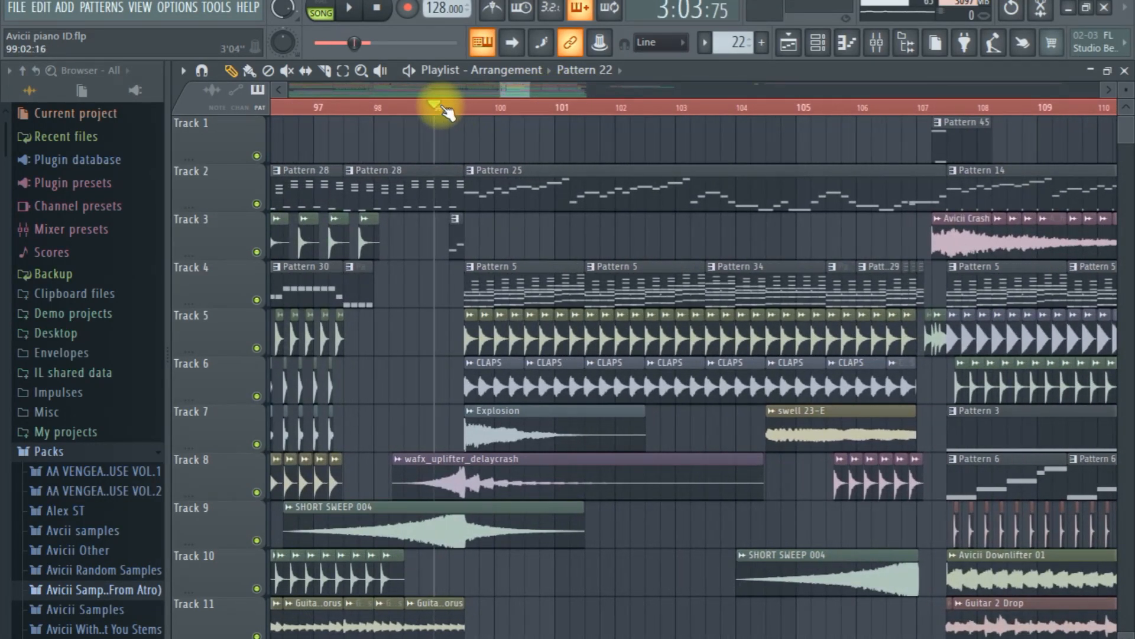
pyautogui.moveTo(517, 89); pyautogui.dragTo(520, 91)
pyautogui.press('space')
pyautogui.rightClick(257, 396)
pyautogui.press('space')
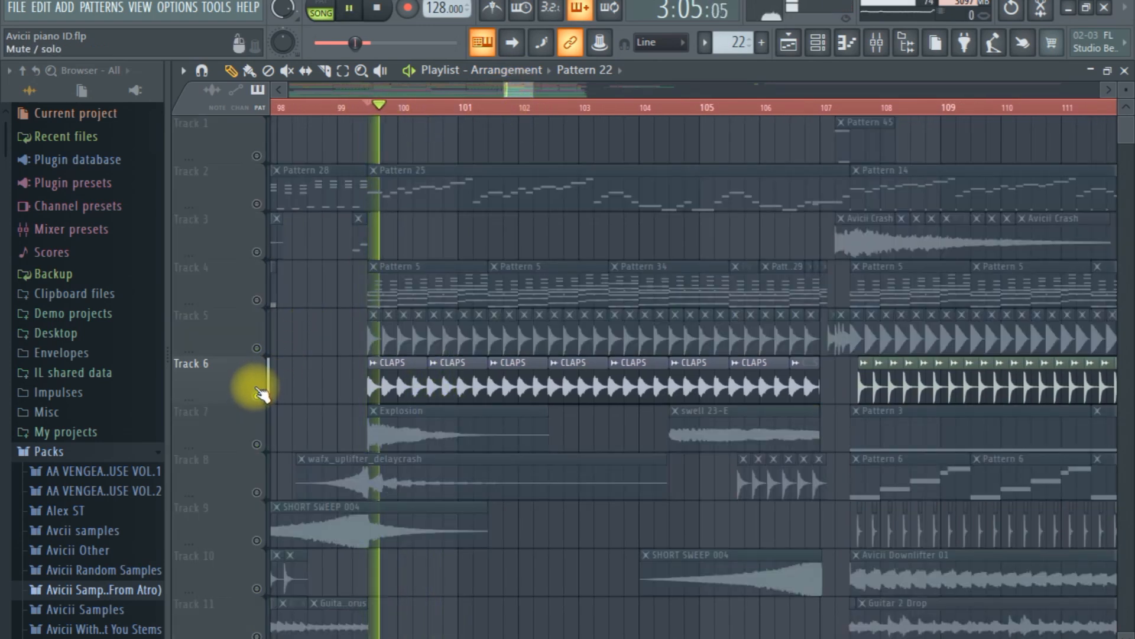
pyautogui.press('space')
# Step: Solo Track 5 and play its drum samples from the same spot near bar 99
pyautogui.click(258, 396)
pyautogui.click(257, 349)
pyautogui.press('space')
pyautogui.press('space')
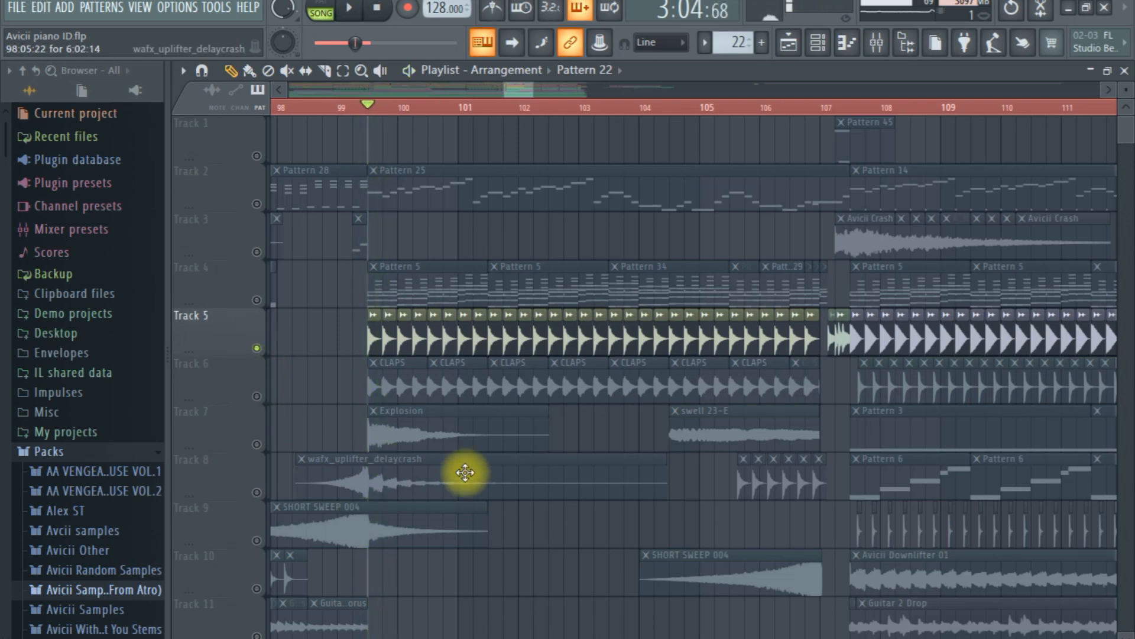
# Step: Enable Track 6 alongside Track 5, play the two together, and restore all muted tracks
pyautogui.click(257, 396)
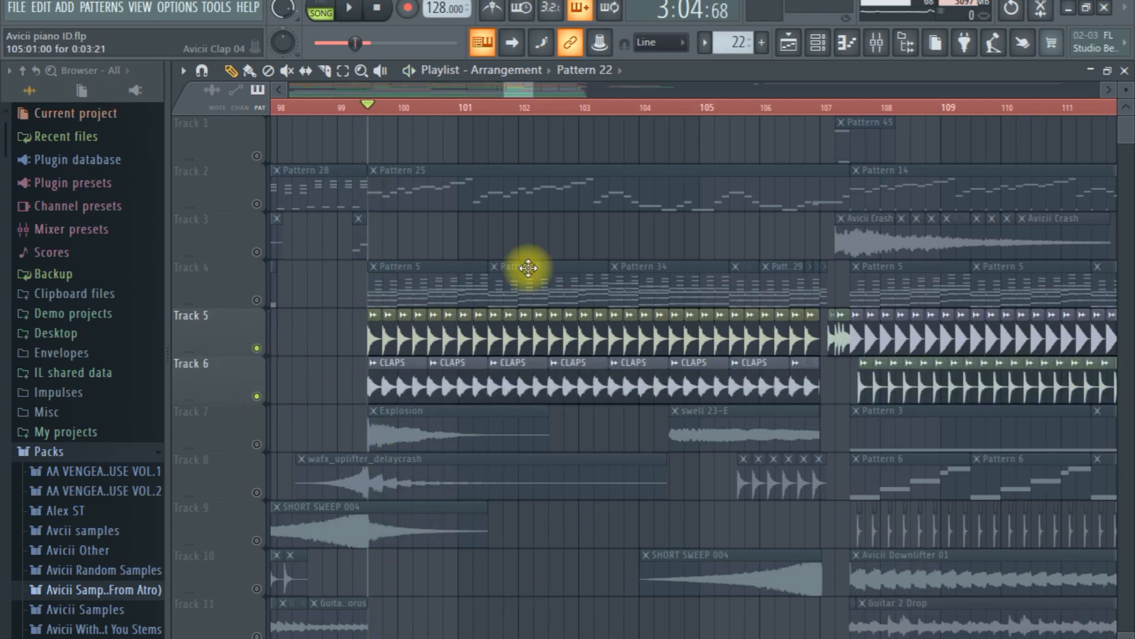
pyautogui.press('space')
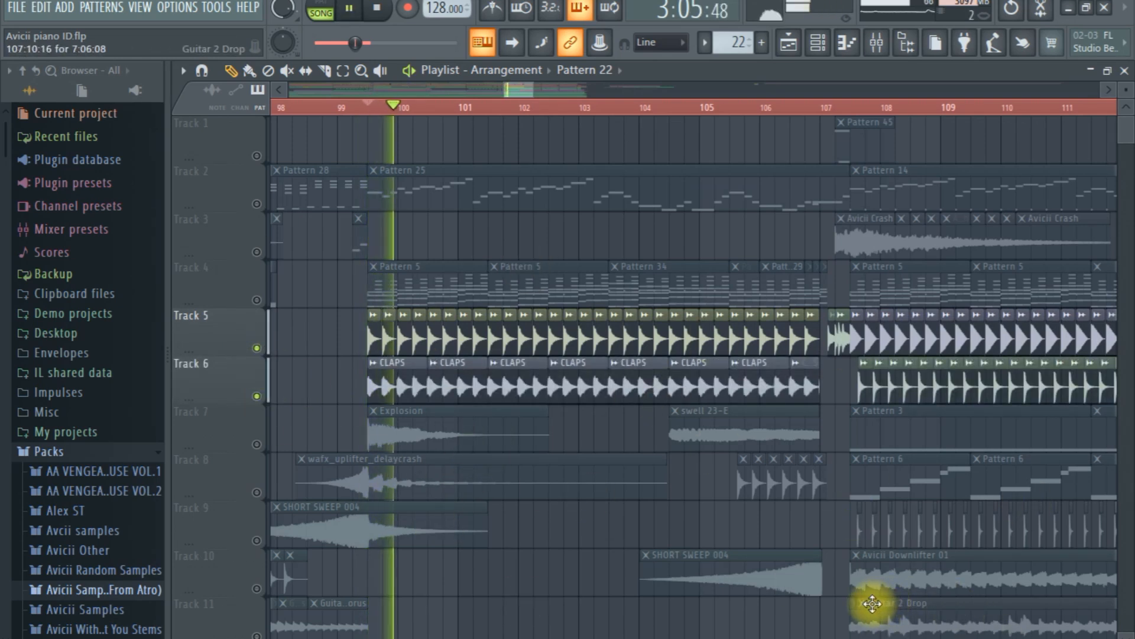
pyautogui.press('space')
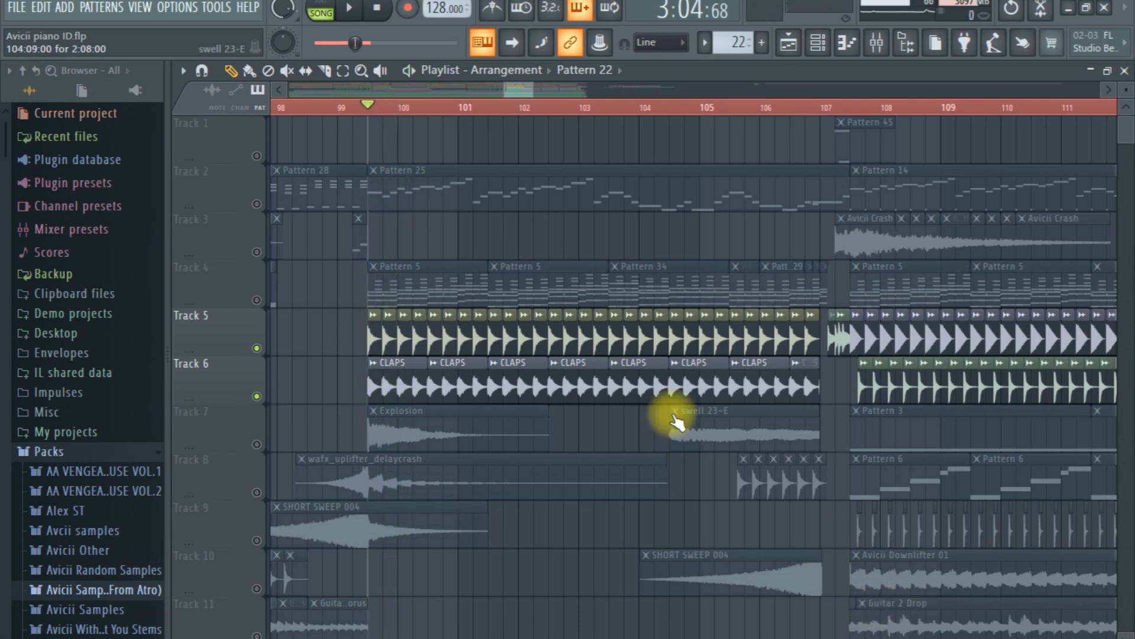
pyautogui.keyDown('ctrl'); pyautogui.click(257, 348); pyautogui.keyUp('ctrl')
# Step: Set the playhead just before bar 107, play Track 5's fill into the final drop in isolation, and restore all tracks
pyautogui.click(804, 106)
pyautogui.moveTo(513, 88); pyautogui.dragTo(523, 86)
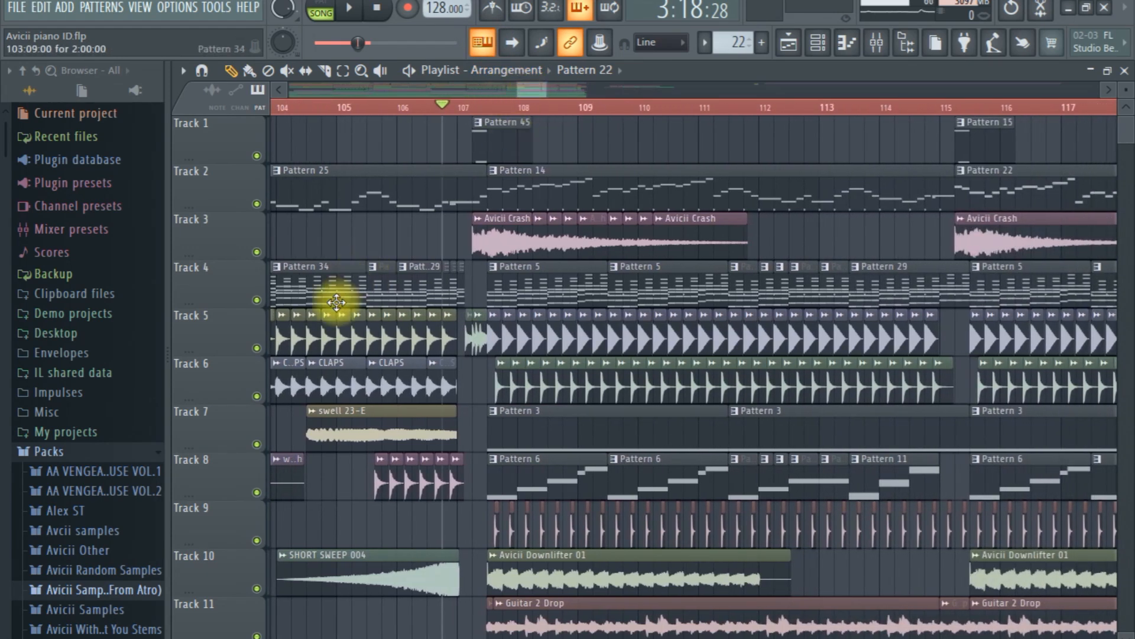
pyautogui.keyDown('ctrl'); pyautogui.click(256, 348); pyautogui.keyUp('ctrl')
pyautogui.press('space')
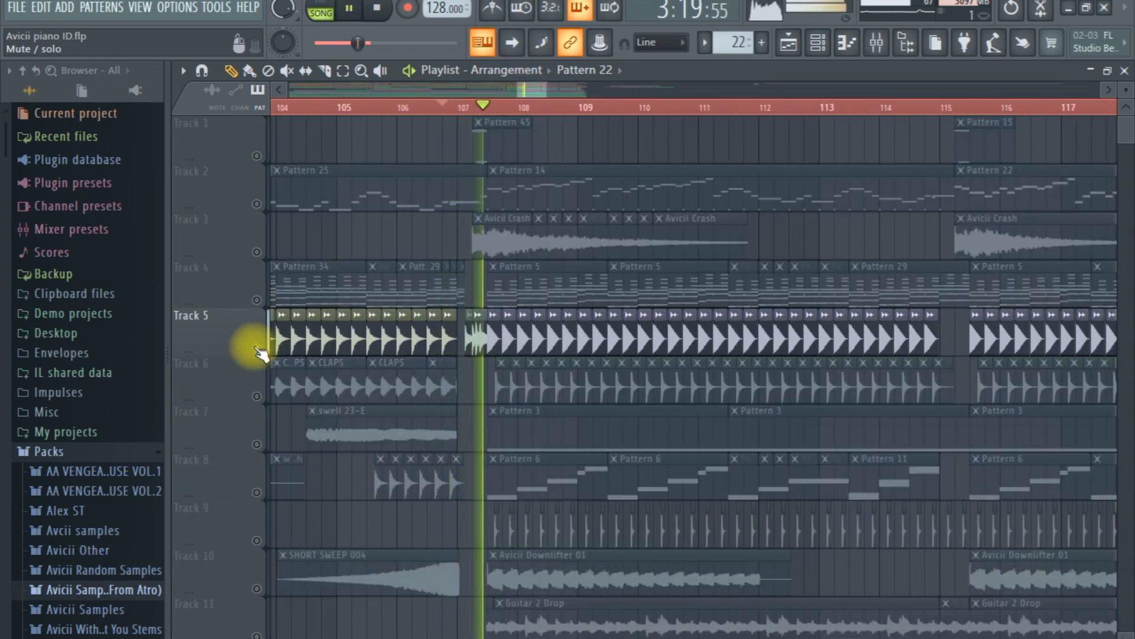
pyautogui.press('space')
pyautogui.keyDown('ctrl'); pyautogui.click(257, 348); pyautogui.keyUp('ctrl')
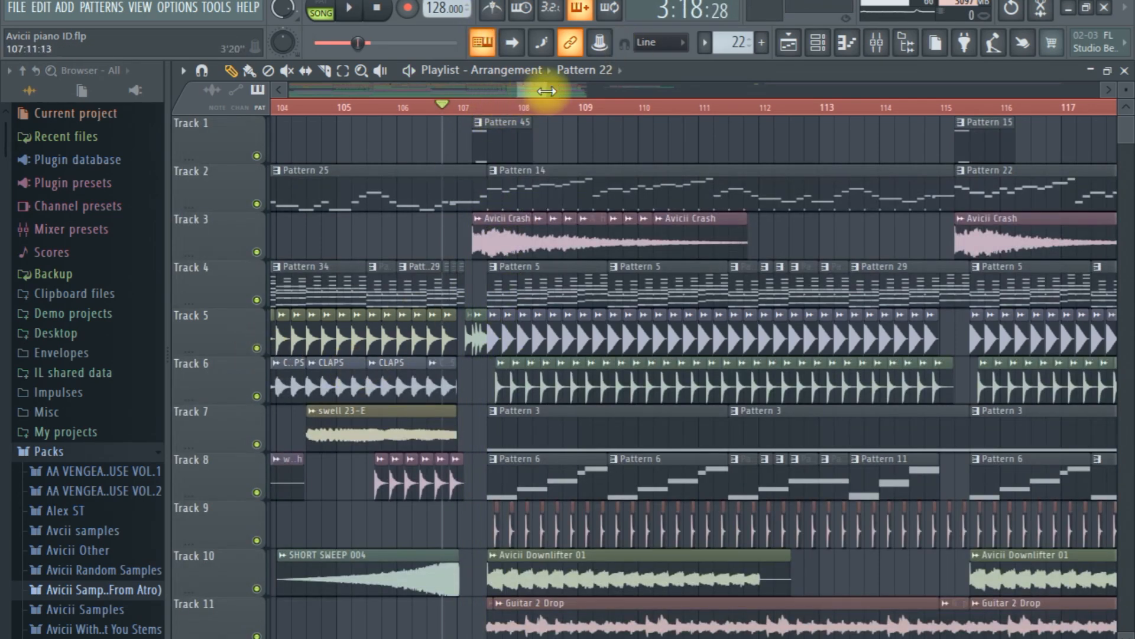
# Step: Open Track 4's Pattern 5 at the start of the final drop, show its TruePianos notes, and return to the playlist
pyautogui.moveTo(540, 93); pyautogui.dragTo(552, 92)
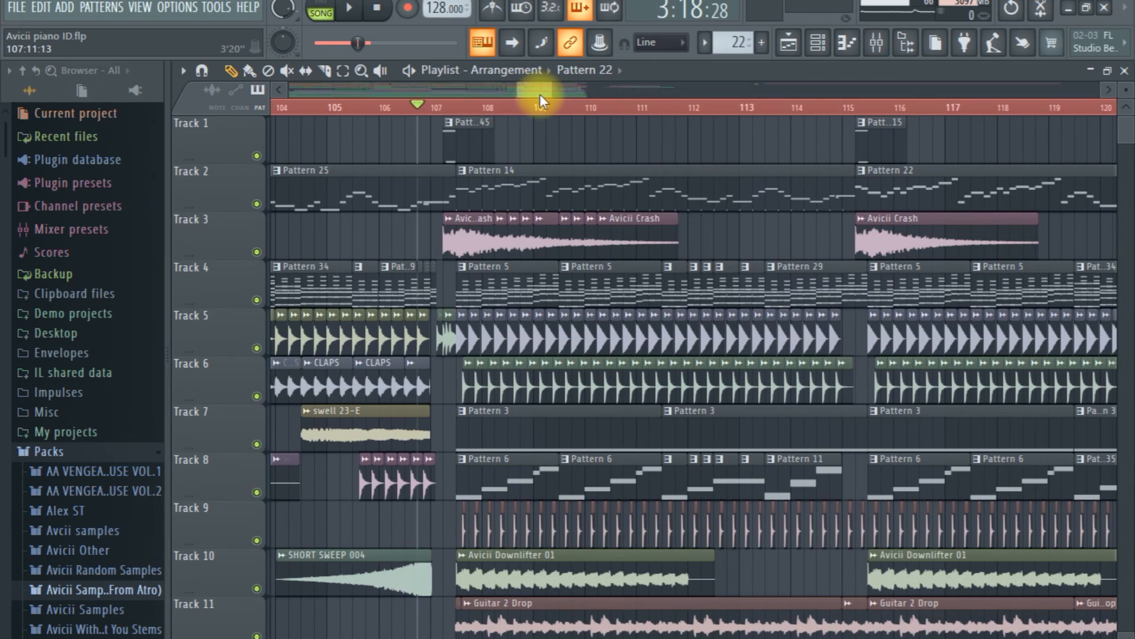
pyautogui.moveTo(538, 91); pyautogui.dragTo(544, 90)
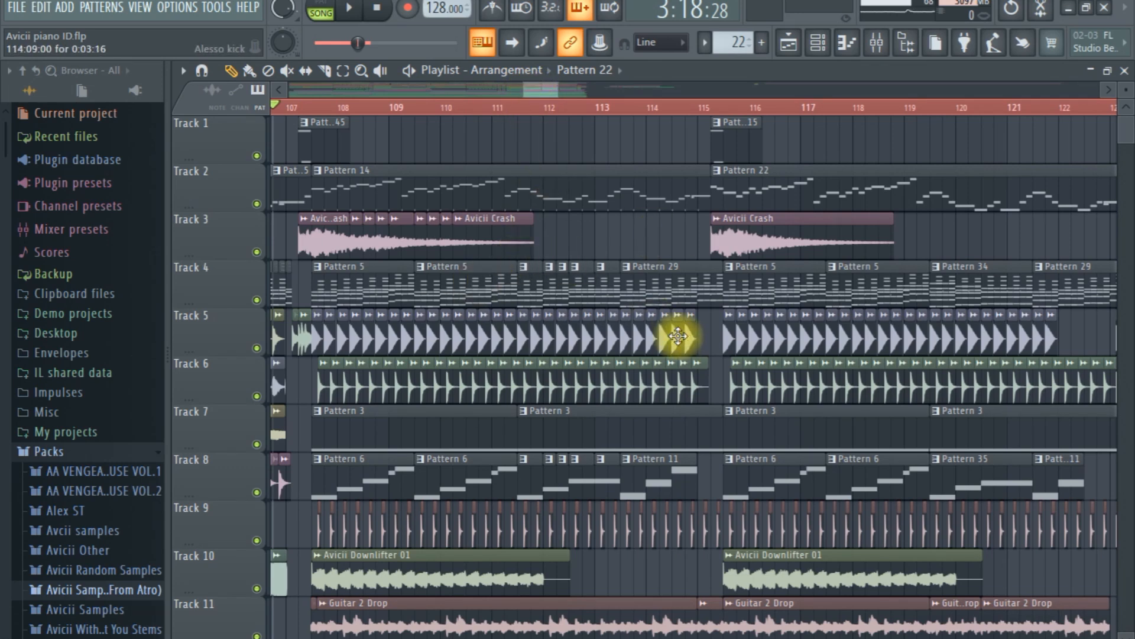
pyautogui.doubleClick(325, 282)
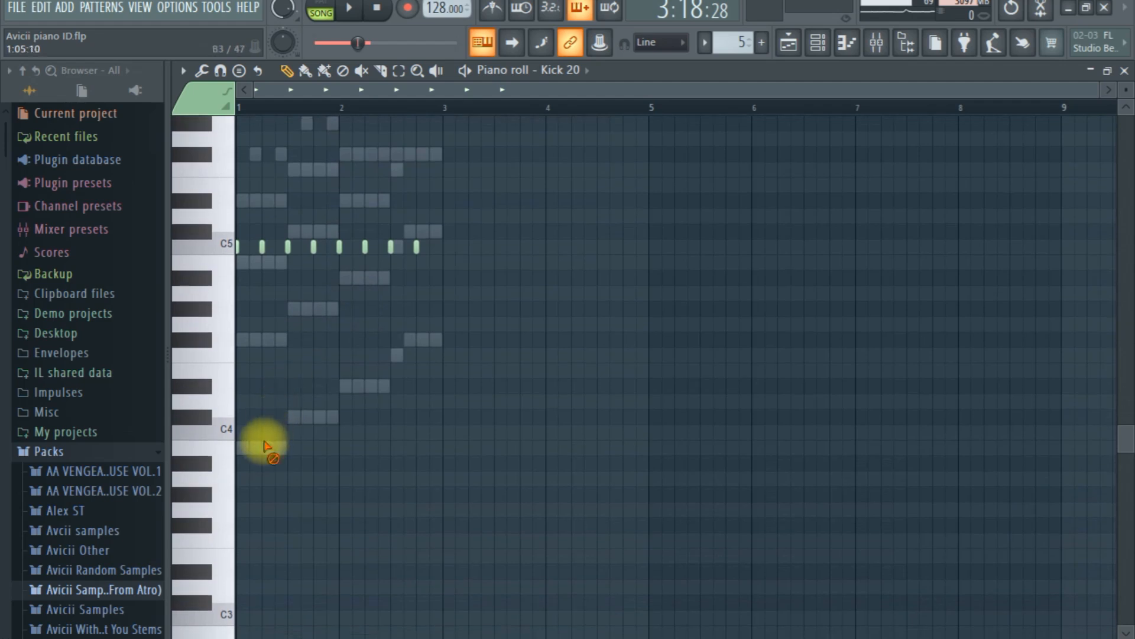
pyautogui.doubleClick(265, 448)
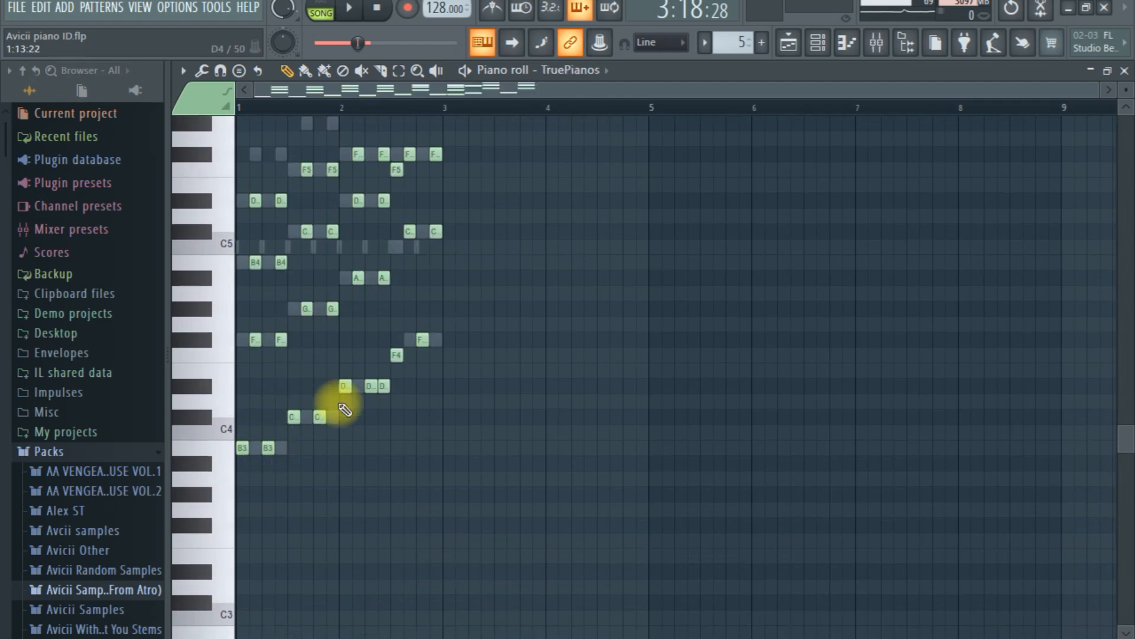
pyautogui.click(789, 42)
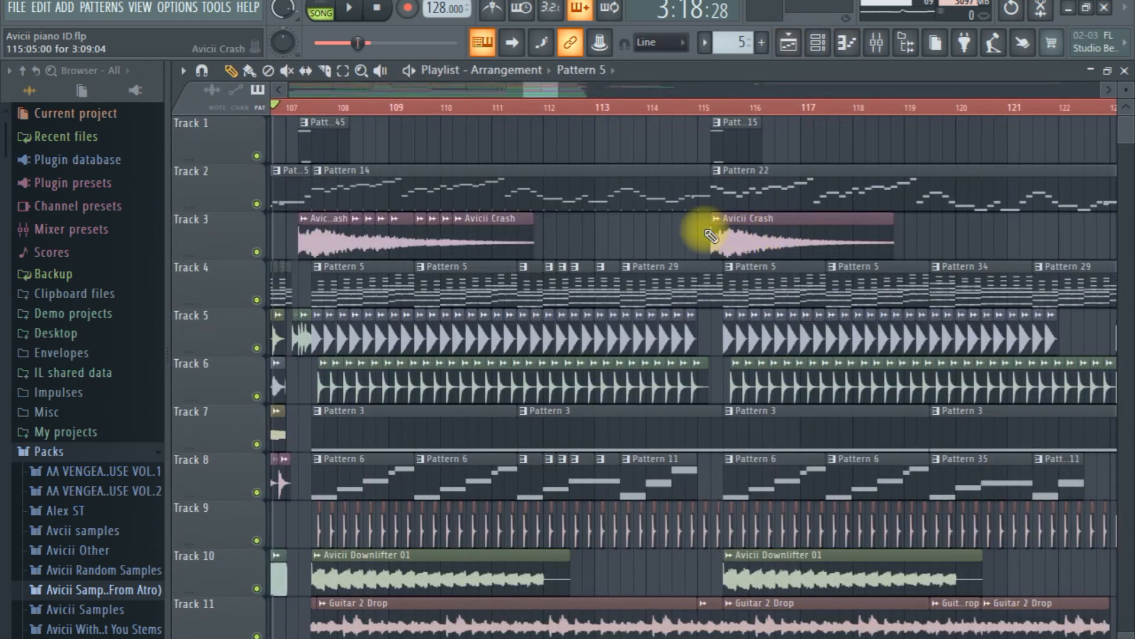
# Step: Open Track 4's Pattern 34, inspect its TruePianos chords at a larger zoom, and return to the playlist
pyautogui.moveTo(549, 88); pyautogui.dragTo(562, 89)
pyautogui.click(594, 281)
pyautogui.scroll(-3, 532, 355)
pyautogui.doubleClick(611, 136)
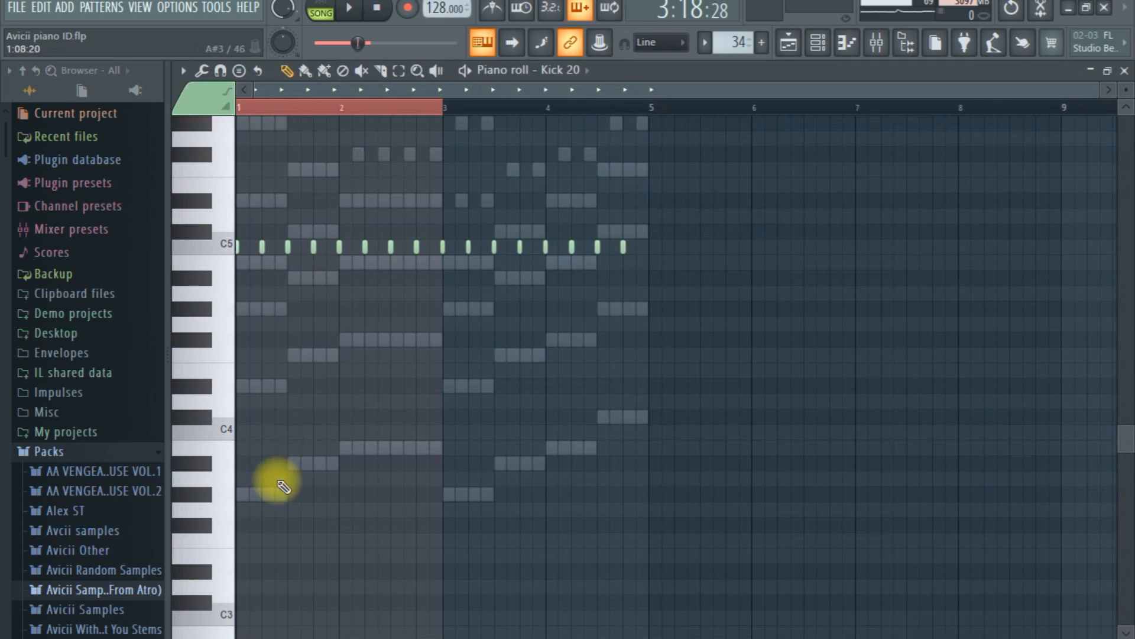
pyautogui.doubleClick(243, 494)
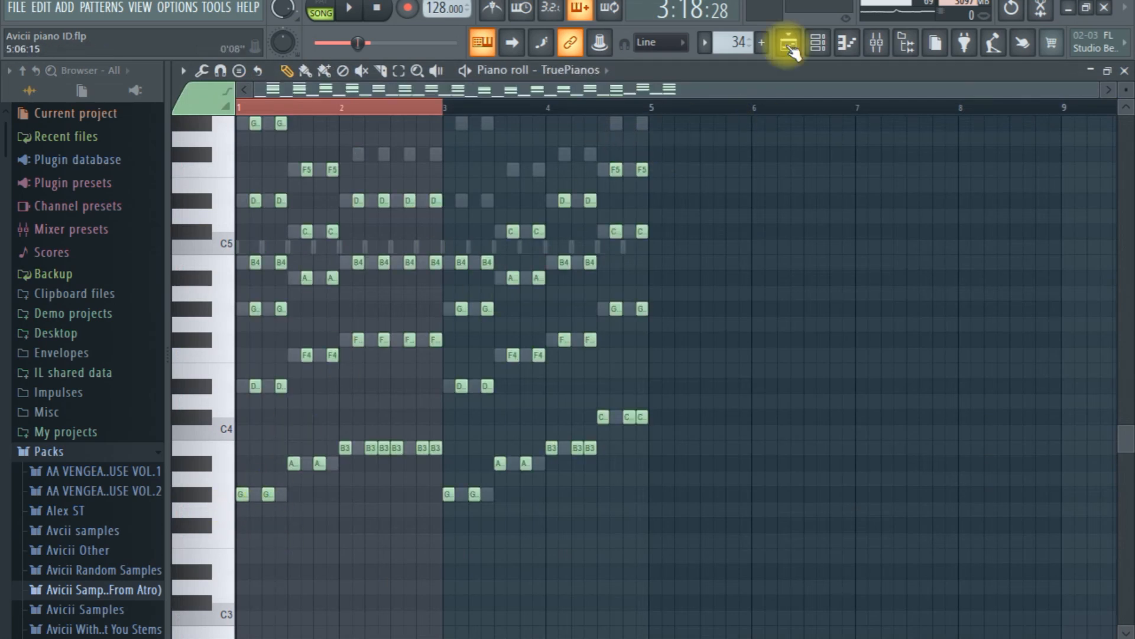
pyautogui.moveTo(1094, 88); pyautogui.dragTo(752, 88)
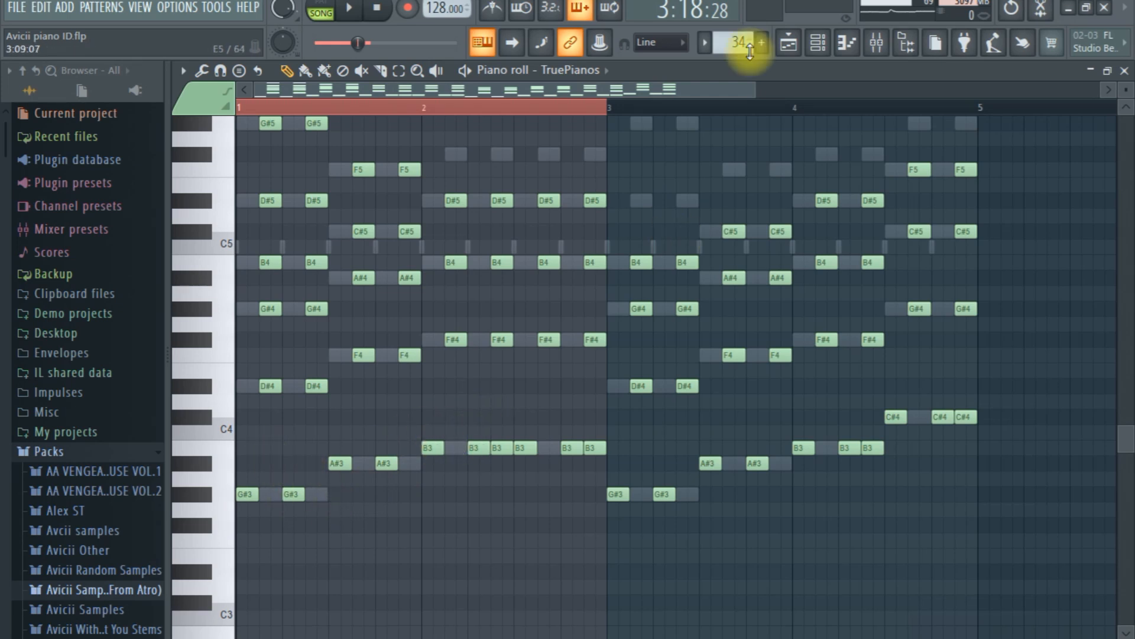
pyautogui.click(806, 46)
# Step: Open Track 2's Pattern 22 near bar 115 of the final drop in the piano roll
pyautogui.moveTo(537, 88); pyautogui.dragTo(549, 93)
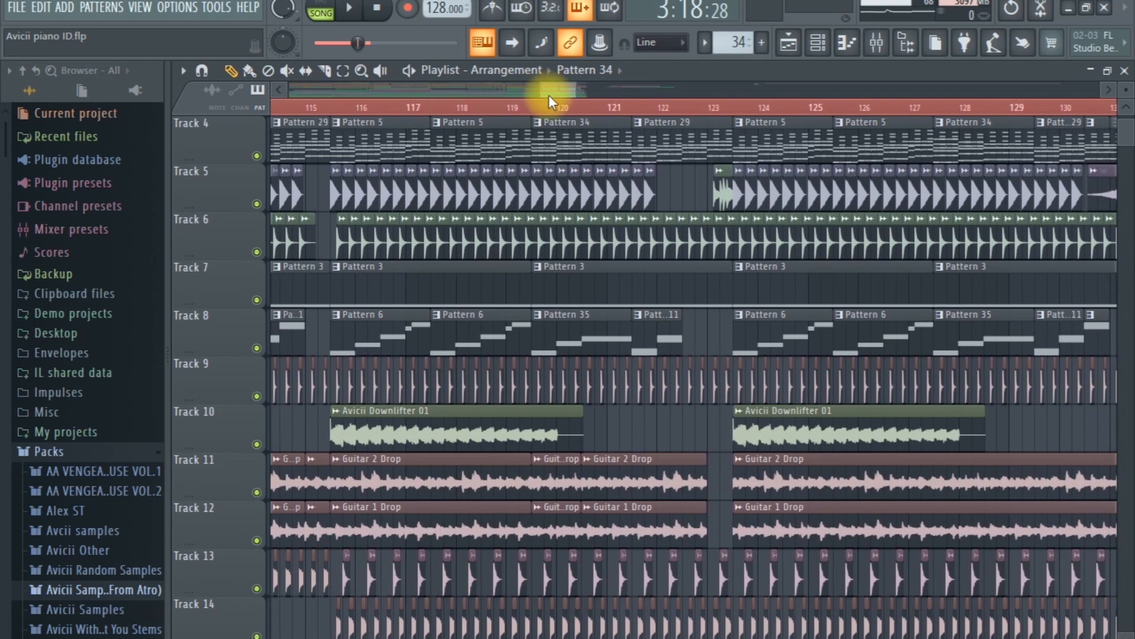
pyautogui.scroll(3, 577, 246)
pyautogui.doubleClick(532, 204)
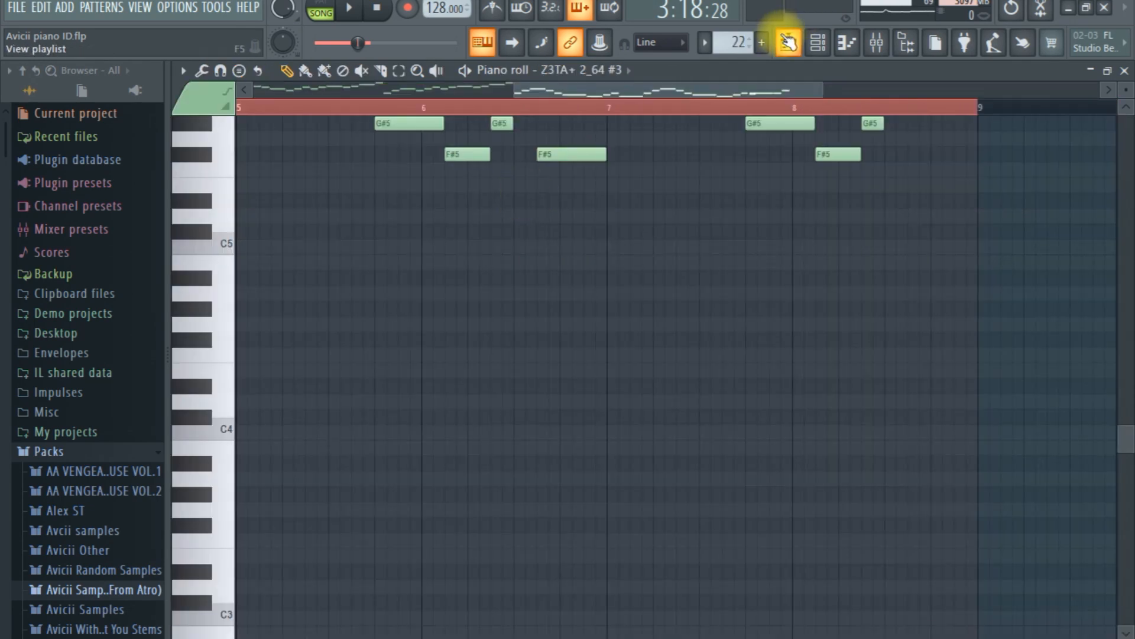
pyautogui.click(788, 41)
pyautogui.click(322, 108)
pyautogui.doubleClick(348, 178)
# Step: Play Pattern 22 on its own in pattern mode with its full eight-bar melody in view, and stop playback
pyautogui.click(326, 24)
pyautogui.scroll(5, 474, 347)
pyautogui.press('space')
pyautogui.moveTo(567, 85); pyautogui.dragTo(815, 108)
pyautogui.scroll(4, 880, 241)
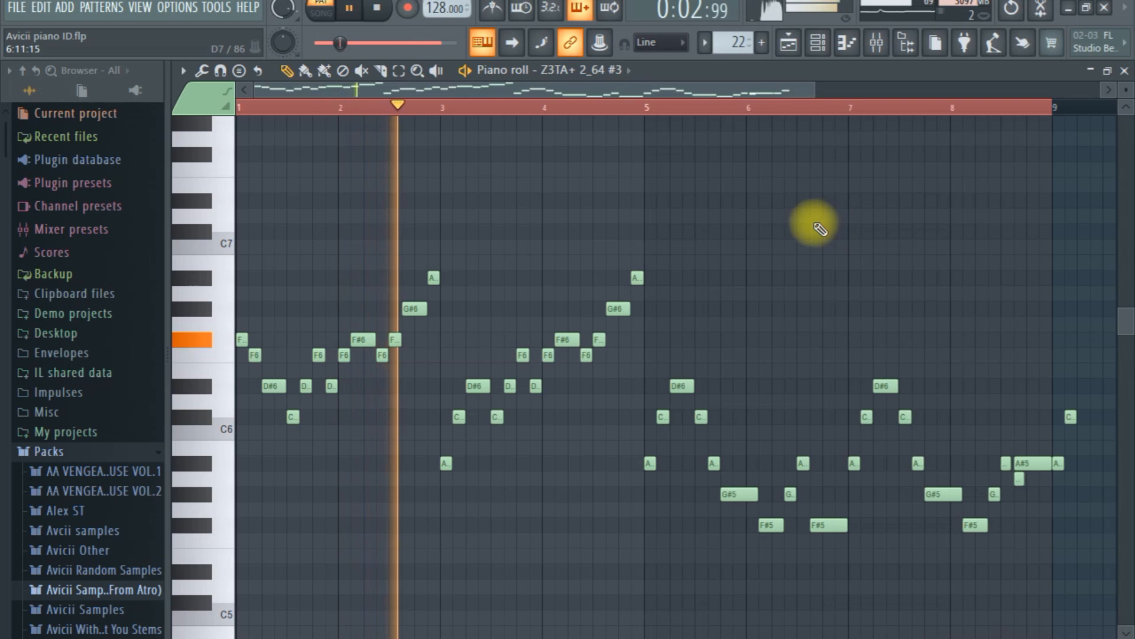
pyautogui.press('space')
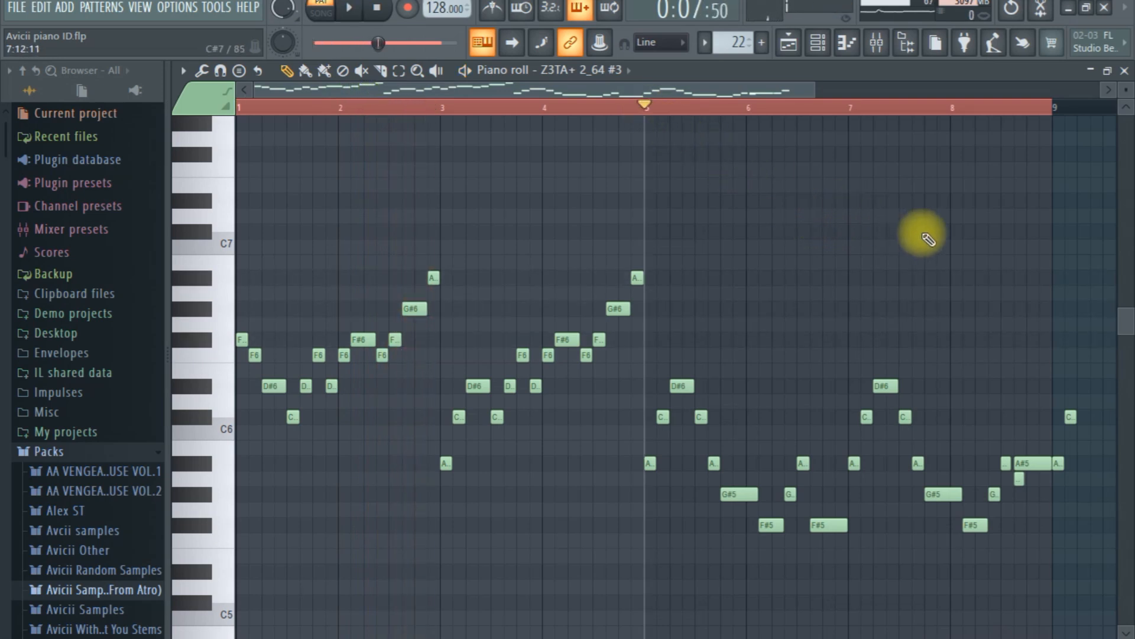
# Step: Play Pattern 22's melody from bar 5, stop it, and set the playlist's playhead near bar 115 in song mode
pyautogui.press('space')
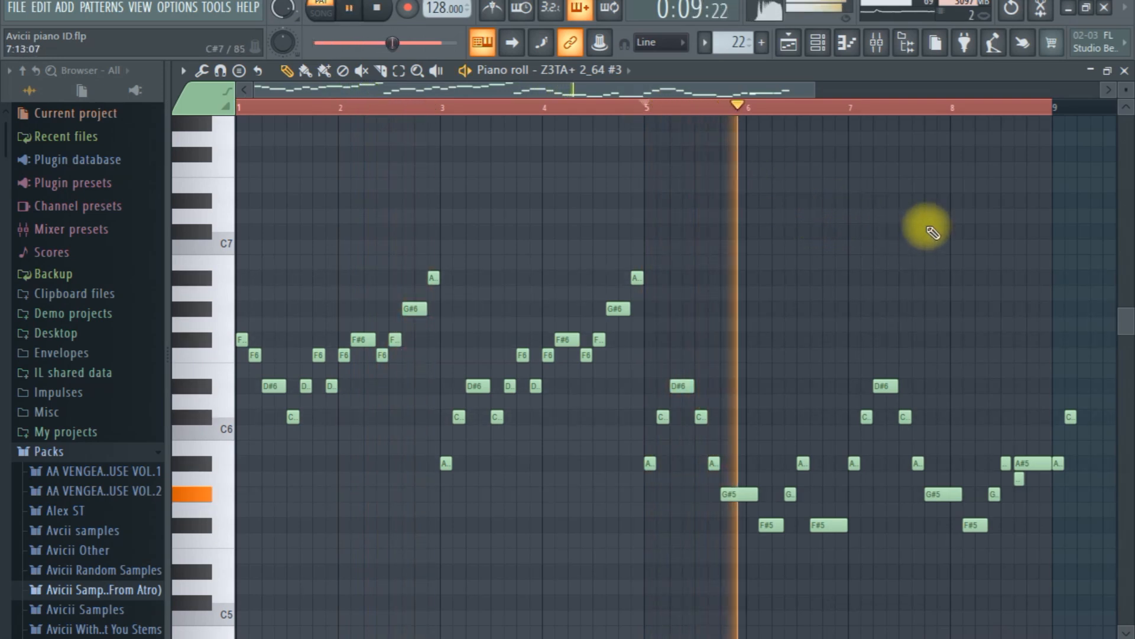
pyautogui.press('space')
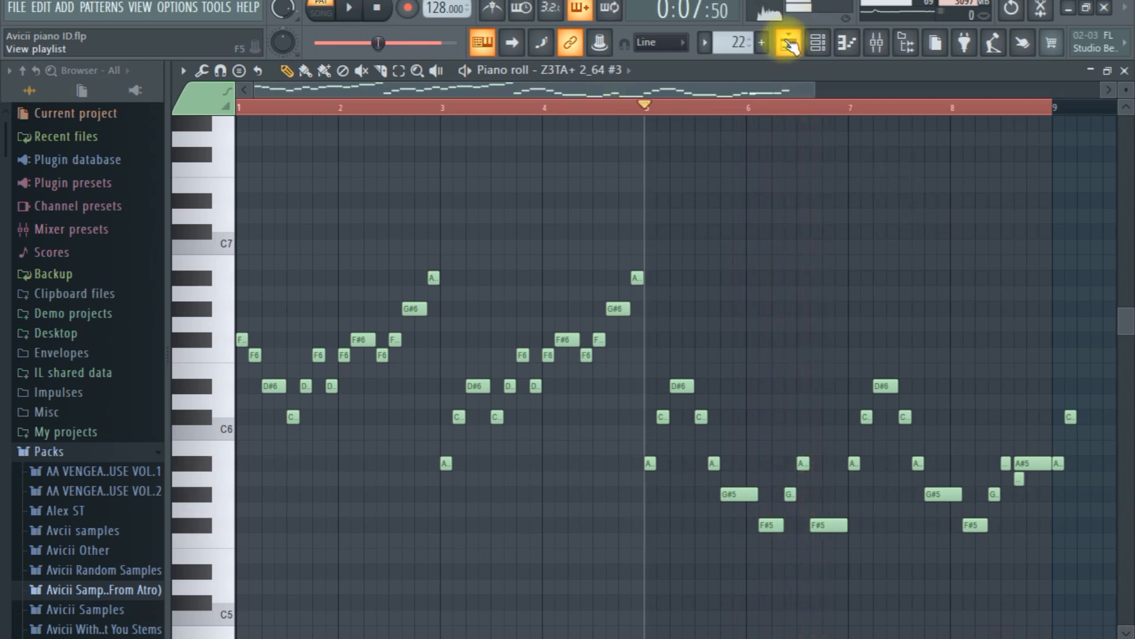
pyautogui.click(790, 43)
pyautogui.moveTo(586, 89); pyautogui.dragTo(576, 92)
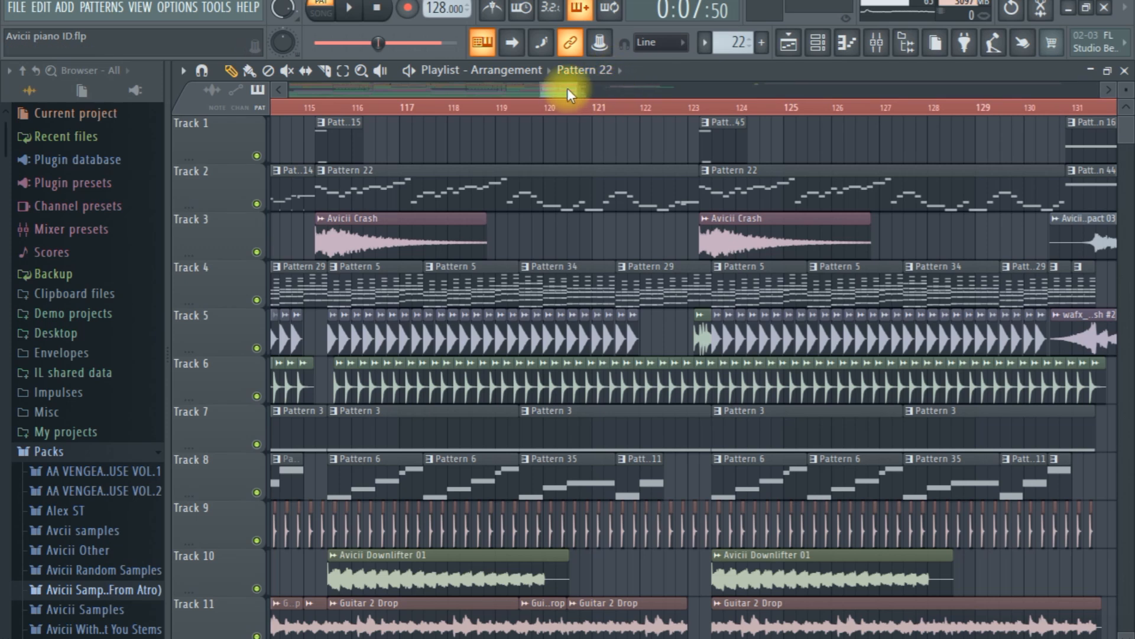
pyautogui.moveTo(578, 86); pyautogui.dragTo(576, 86)
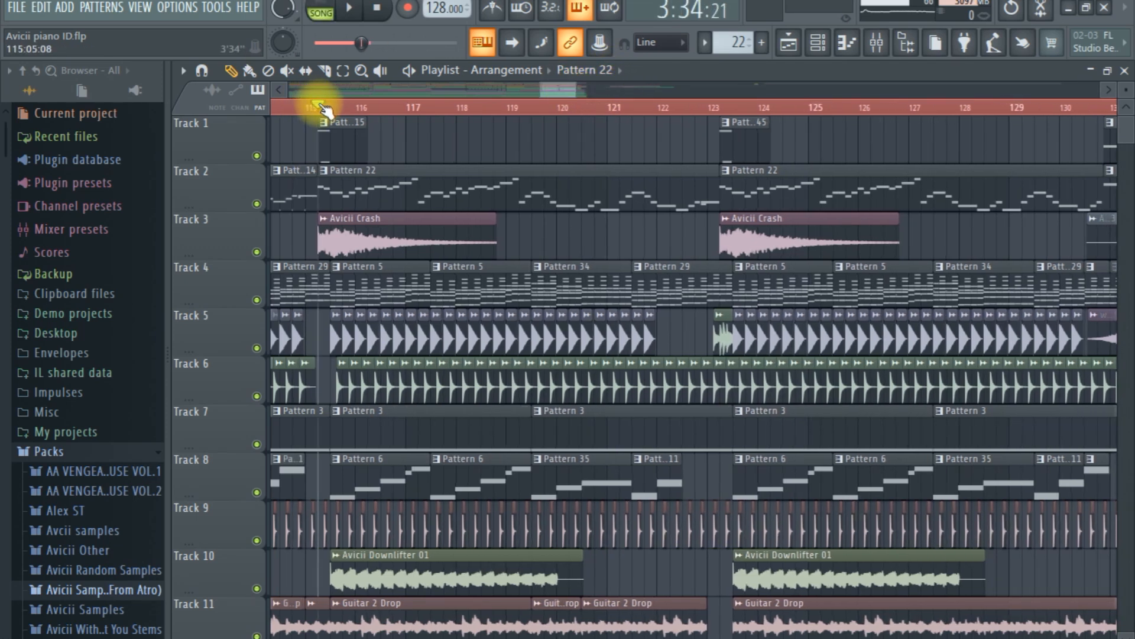
# Step: Play the final drop from bar 115, stop playback, and set the playhead just before bar 121
pyautogui.press('space')
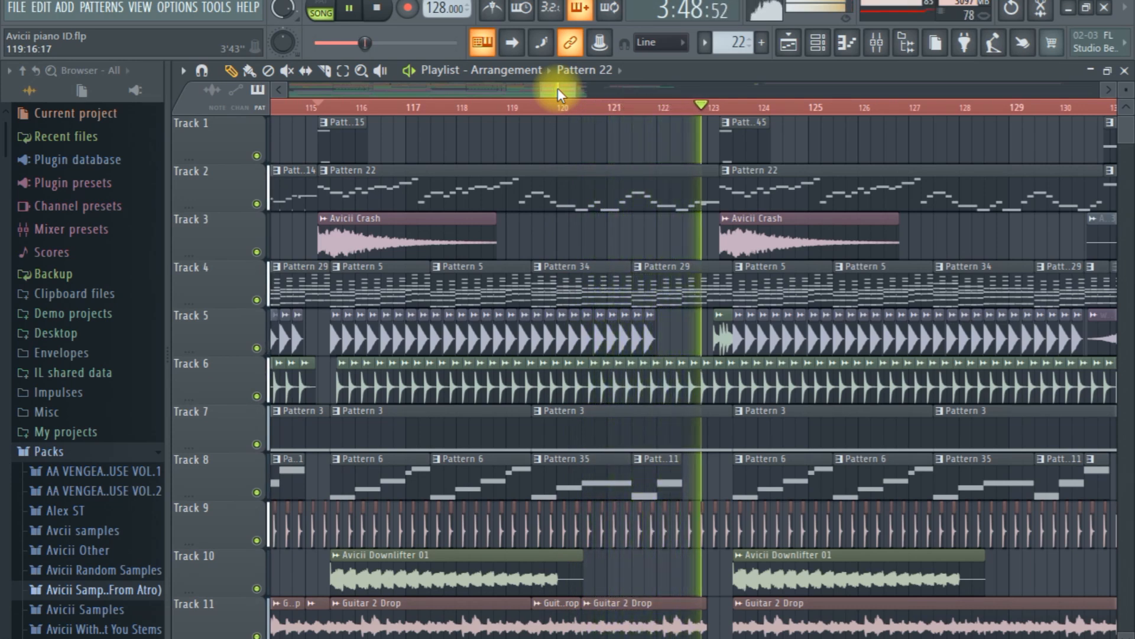
pyautogui.press('space')
pyautogui.scroll(-4, 559, 90)
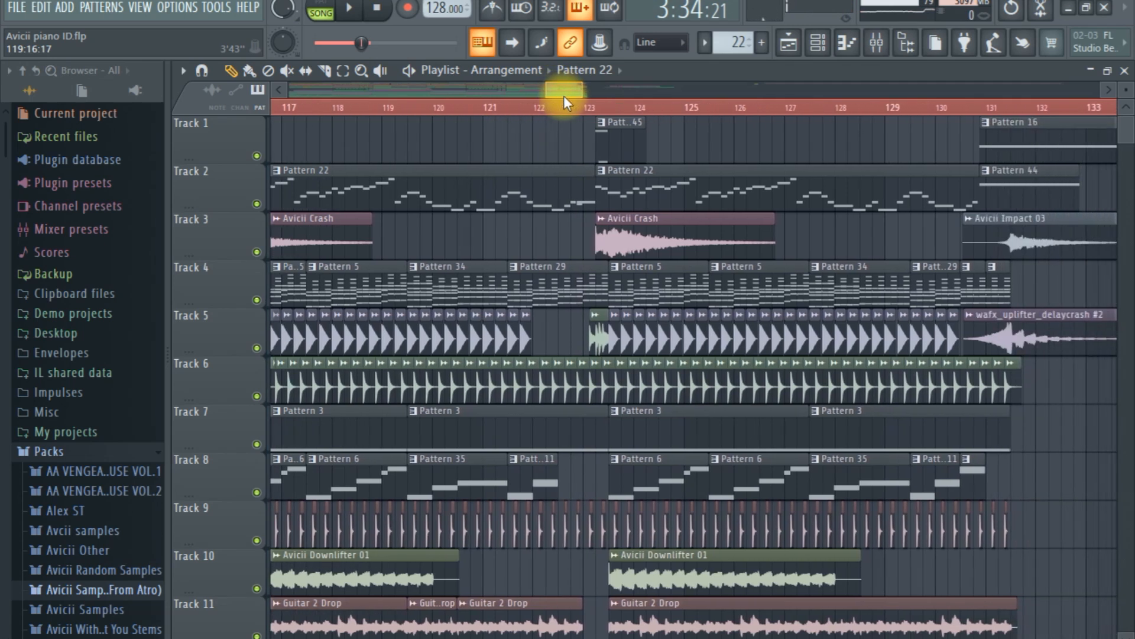
pyautogui.click(433, 107)
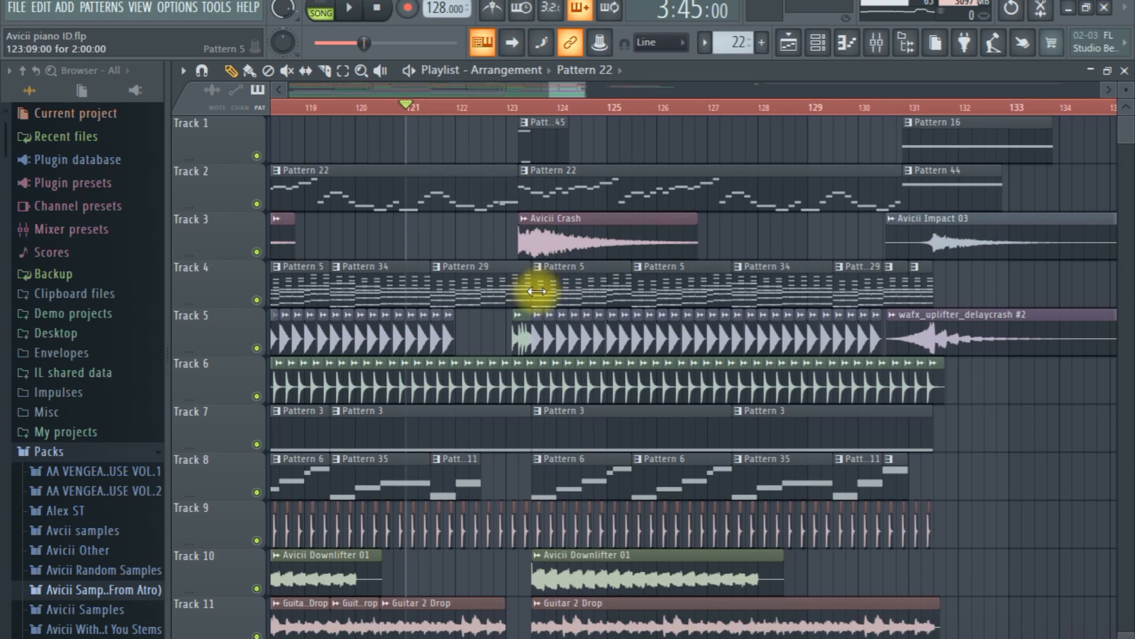
# Step: Look through the final drop's lower tracks, including the filter, reverb and volume automation on Tracks 31 to 51, and return to Track 1
pyautogui.scroll(-5, 537, 290)
pyautogui.scroll(5, 649, 357)
pyautogui.scroll(-10, 641, 362)
pyautogui.scroll(-5, 667, 355)
pyautogui.scroll(-14, 672, 351)
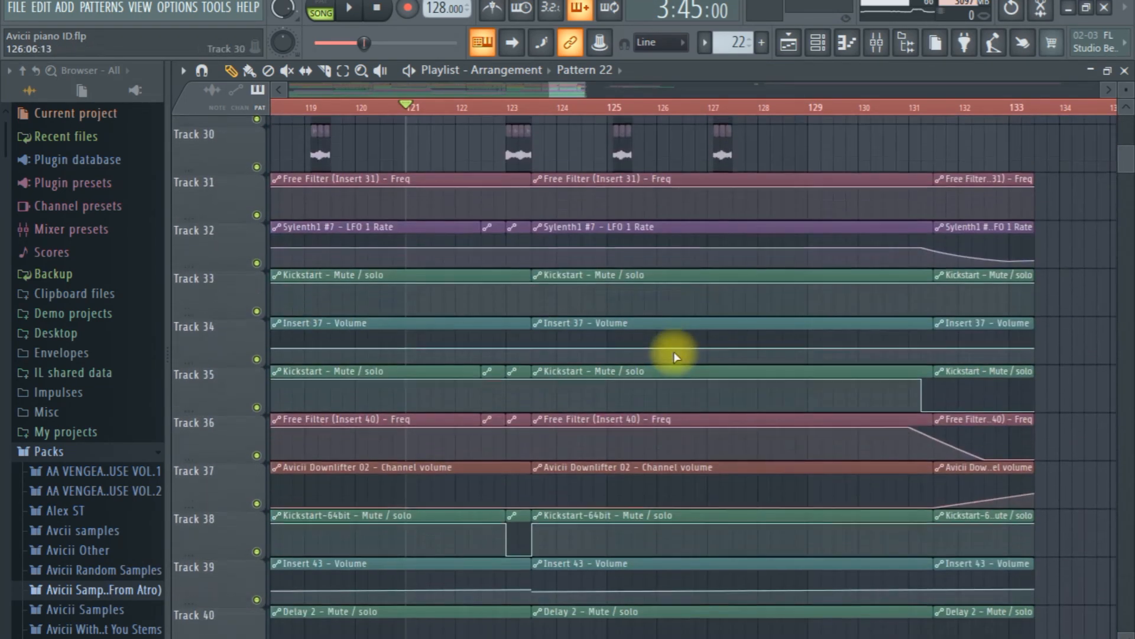
pyautogui.scroll(-7, 668, 352)
pyautogui.scroll(-4, 534, 431)
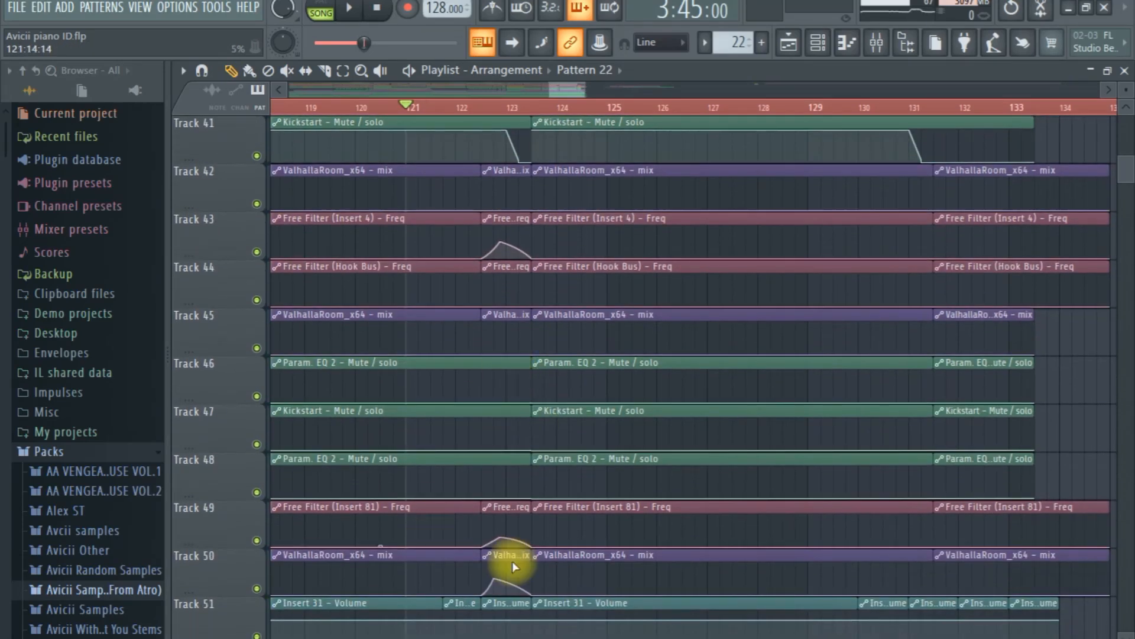
pyautogui.scroll(-3, 435, 535)
pyautogui.moveTo(1125, 165); pyautogui.dragTo(1127, 89)
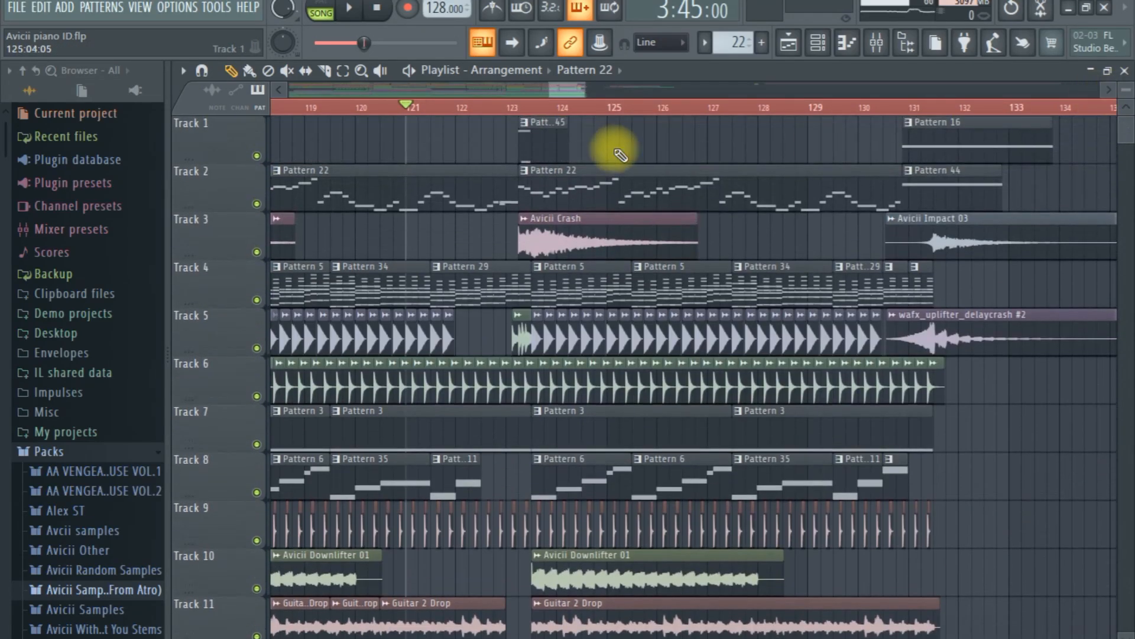
# Step: Set the playhead just before bar 122, solo Track 2, and play its melody briefly
pyautogui.click(468, 108)
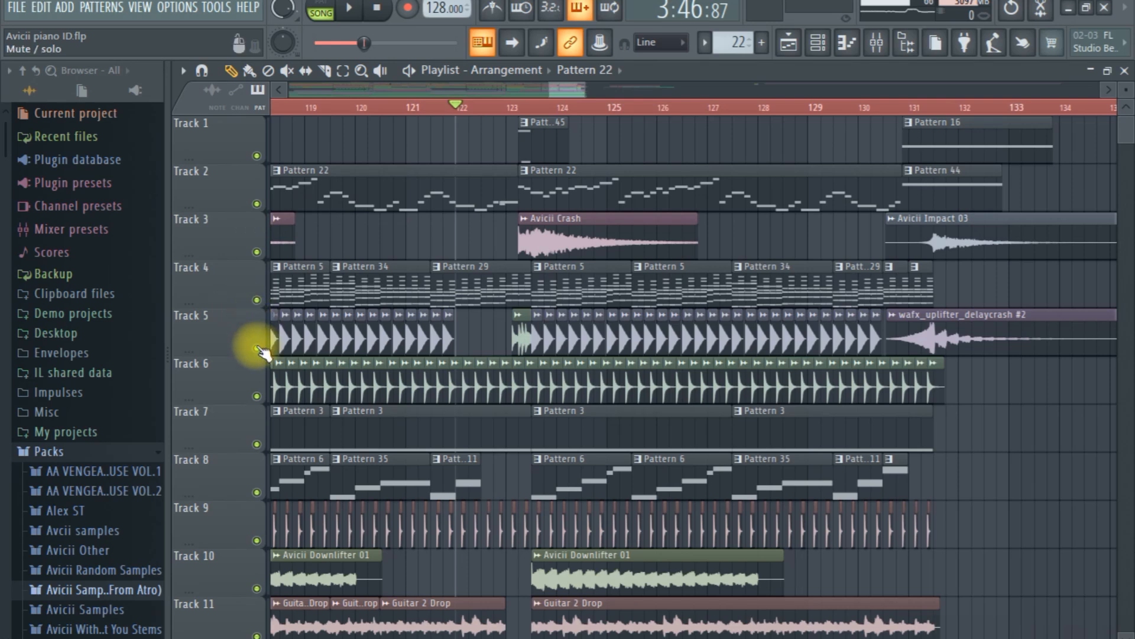
pyautogui.moveTo(259, 349); pyautogui.dragTo(260, 398)
pyautogui.keyDown('ctrl'); pyautogui.click(257, 204); pyautogui.keyUp('ctrl')
pyautogui.press('space')
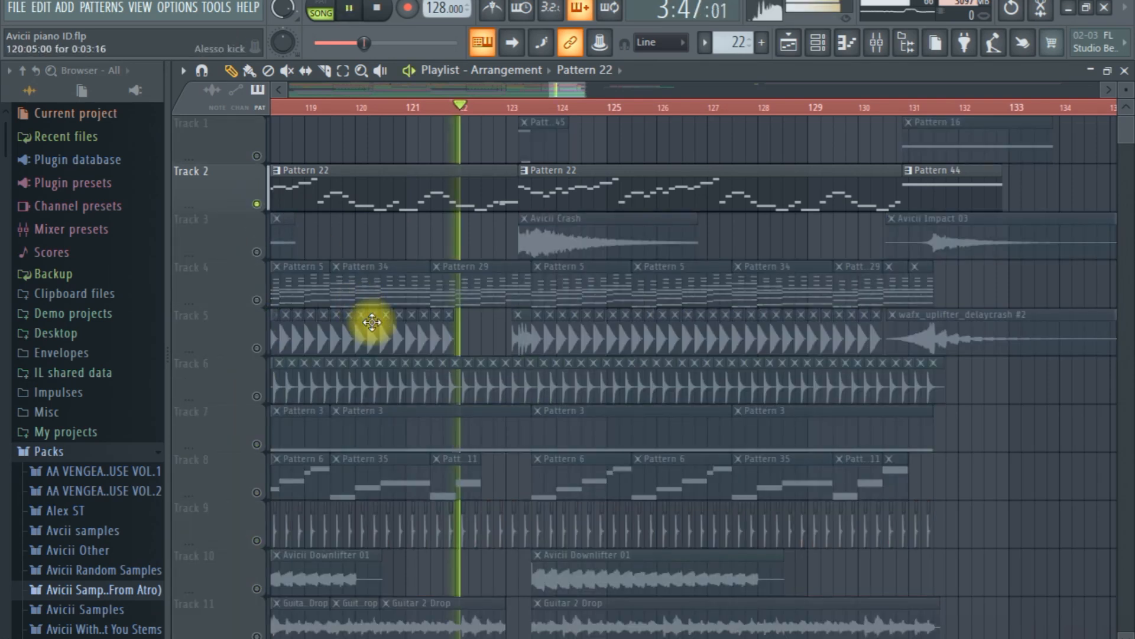
pyautogui.scroll(-9, 385, 331)
pyautogui.press('space')
# Step: Unmute the Free Filter frequency automation on Tracks 43 and 44
pyautogui.scroll(-3, 378, 340)
pyautogui.click(258, 443)
pyautogui.click(257, 443)
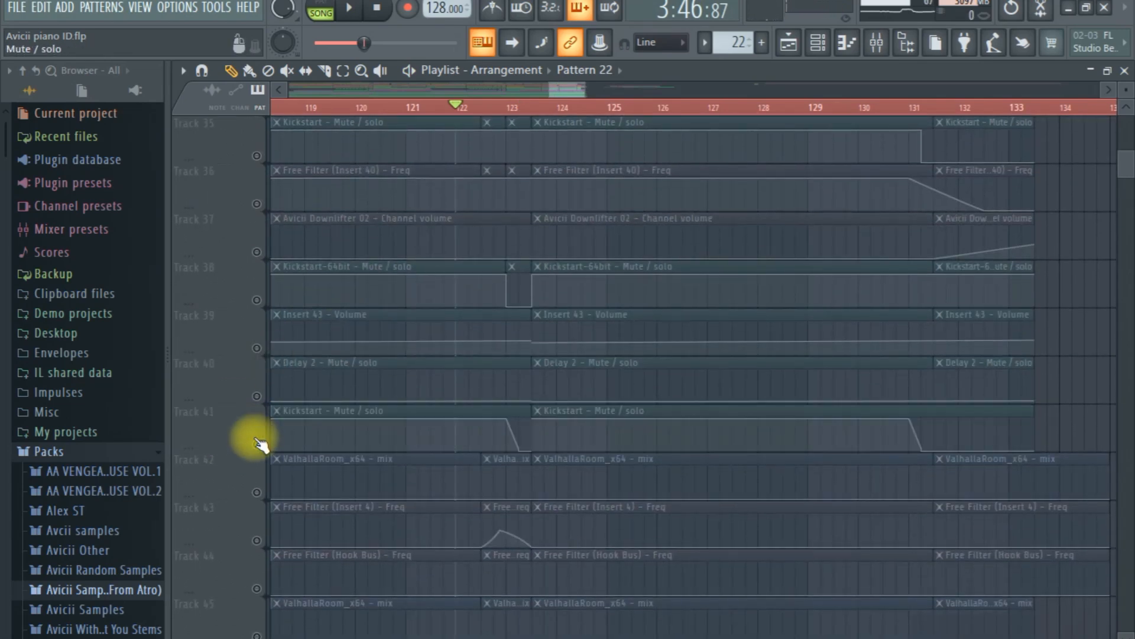
pyautogui.click(258, 444)
pyautogui.click(257, 540)
pyautogui.click(259, 590)
pyautogui.scroll(-3, 261, 562)
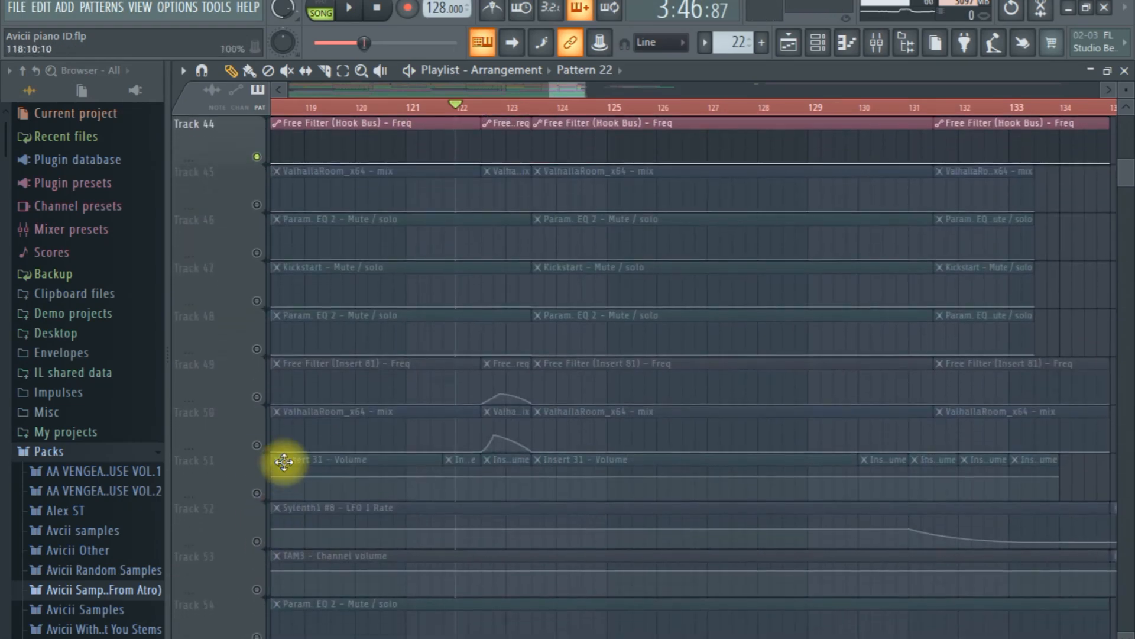
# Step: Unmute the filter and reverb automation on Tracks 49, 50, 56, 57 and 58, and audition Track 2's melody with it
pyautogui.click(257, 396)
pyautogui.click(257, 444)
pyautogui.scroll(-3, 266, 456)
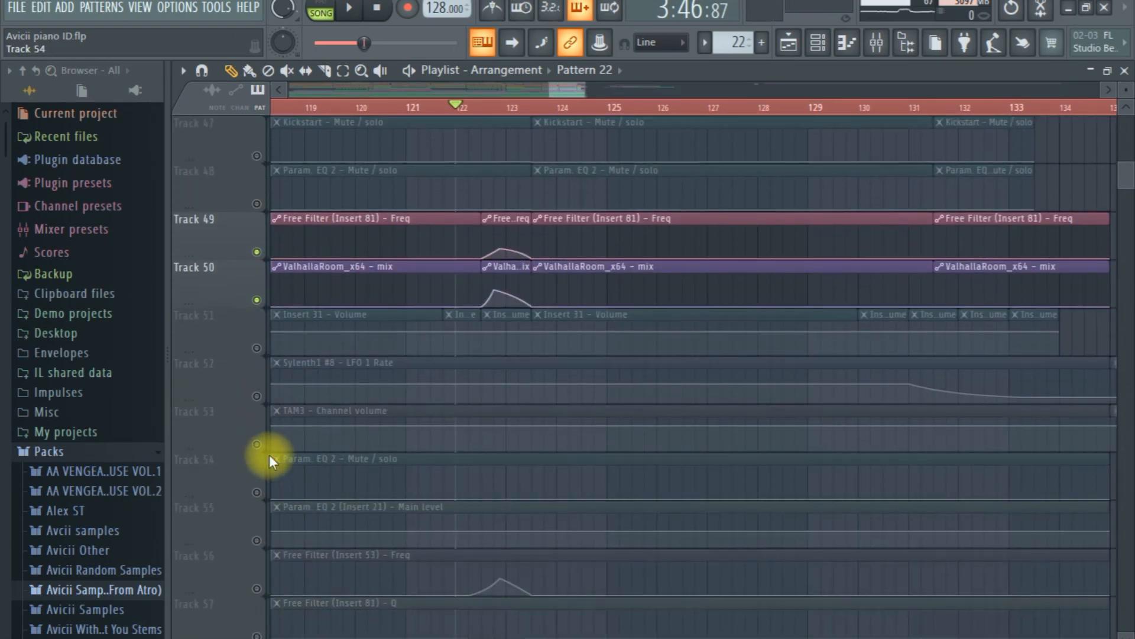
pyautogui.click(258, 588)
pyautogui.scroll(-3, 260, 569)
pyautogui.click(262, 491)
pyautogui.click(259, 537)
pyautogui.moveTo(1126, 172); pyautogui.dragTo(1124, 95)
pyautogui.press('space')
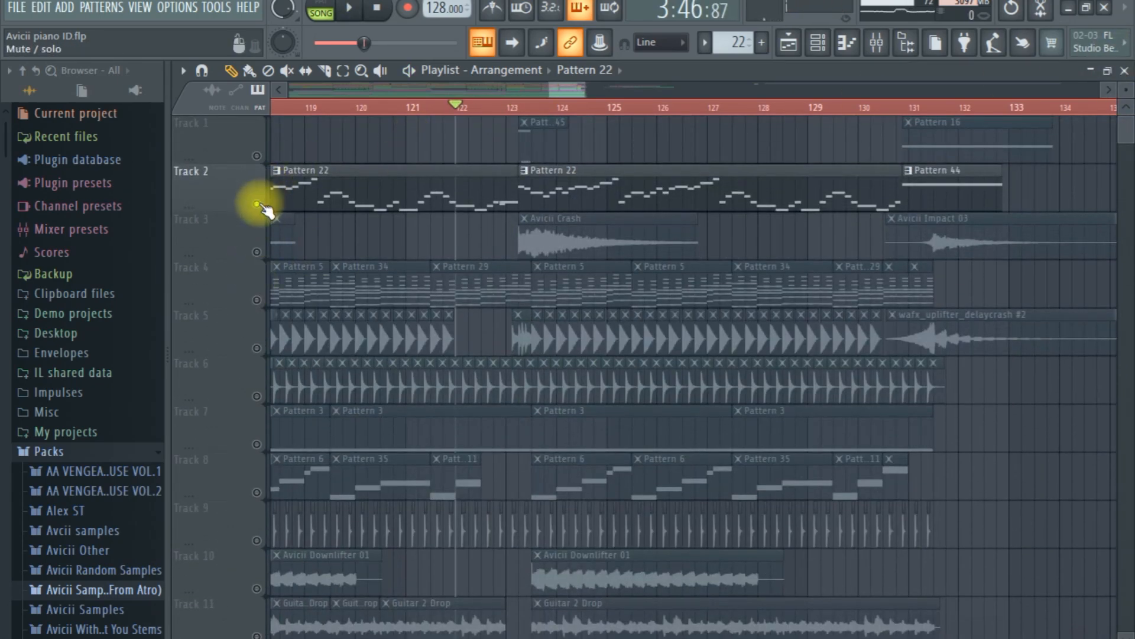
# Step: Re-enable all tracks, play the full mix from just before bar 122, stop, and set the playhead just past bar 122
pyautogui.rightClick(262, 300)
pyautogui.rightClick(263, 301)
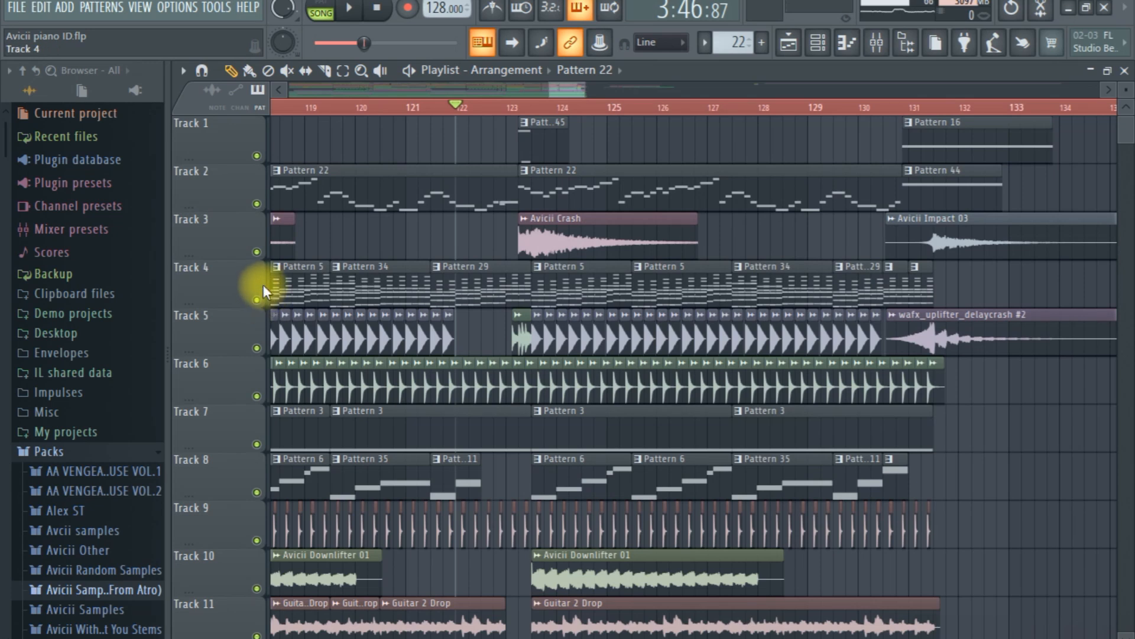
pyautogui.click(444, 108)
pyautogui.press('space')
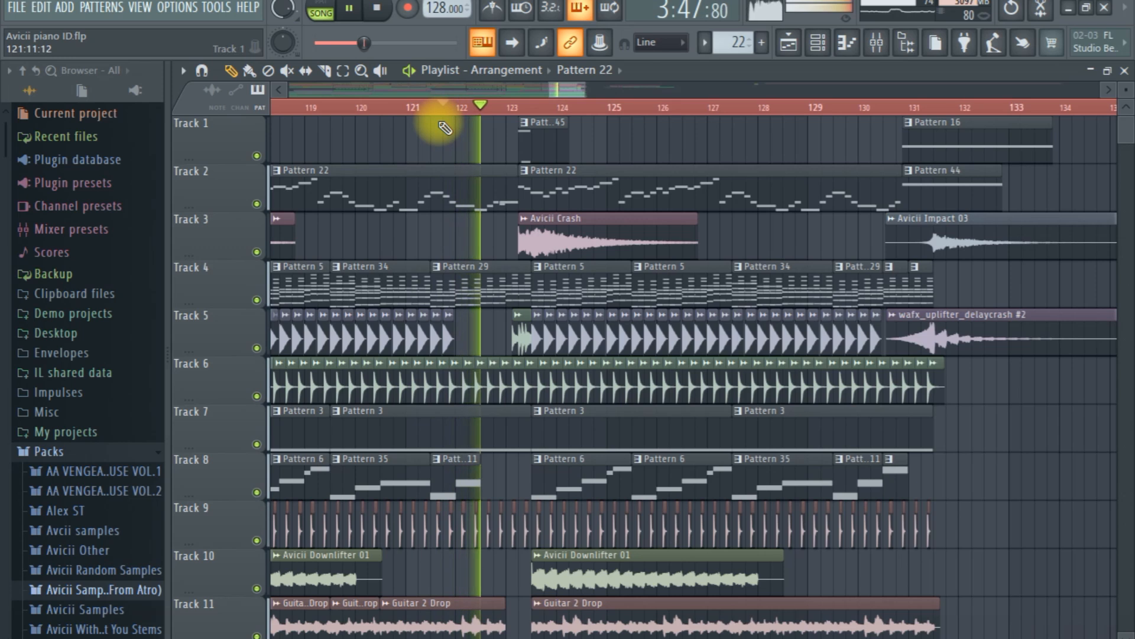
pyautogui.click(469, 107)
pyautogui.press('space')
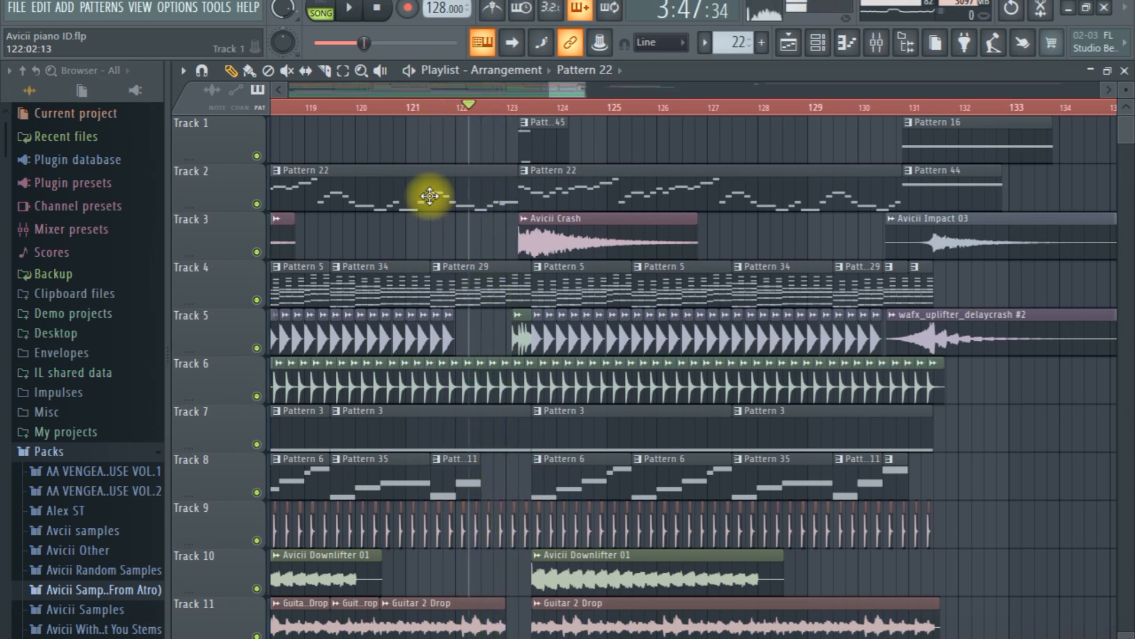
# Step: Mute Tracks 6 to 12, including the guitar and downlifter clips
pyautogui.click(257, 396)
pyautogui.moveTo(264, 440); pyautogui.dragTo(264, 588)
pyautogui.scroll(-2, 269, 580)
pyautogui.click(257, 542)
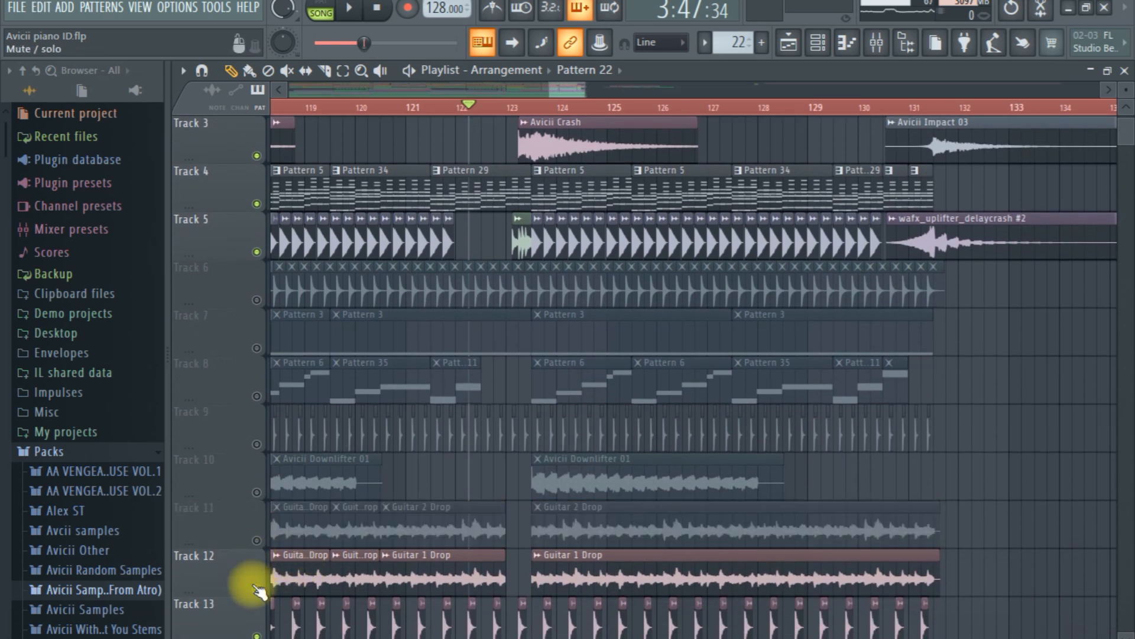
pyautogui.click(256, 588)
pyautogui.scroll(2, 271, 583)
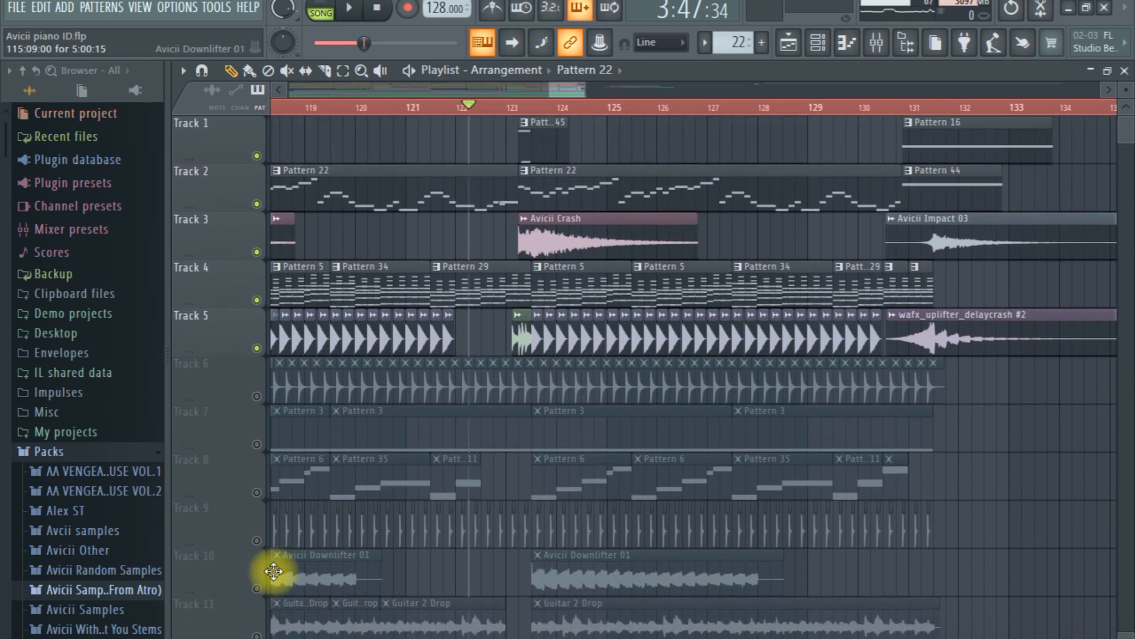
# Step: Mute Tracks 2, 3 and 5, and play the piano chords on Track 4 from bar 122
pyautogui.click(257, 202)
pyautogui.click(256, 348)
pyautogui.click(258, 252)
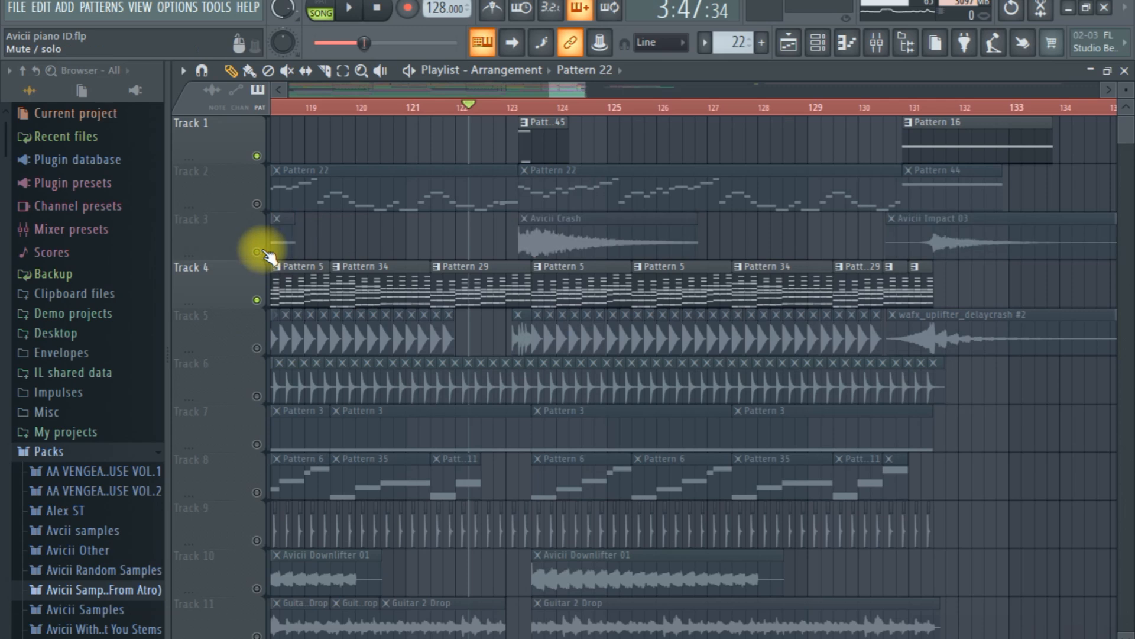
pyautogui.press('space')
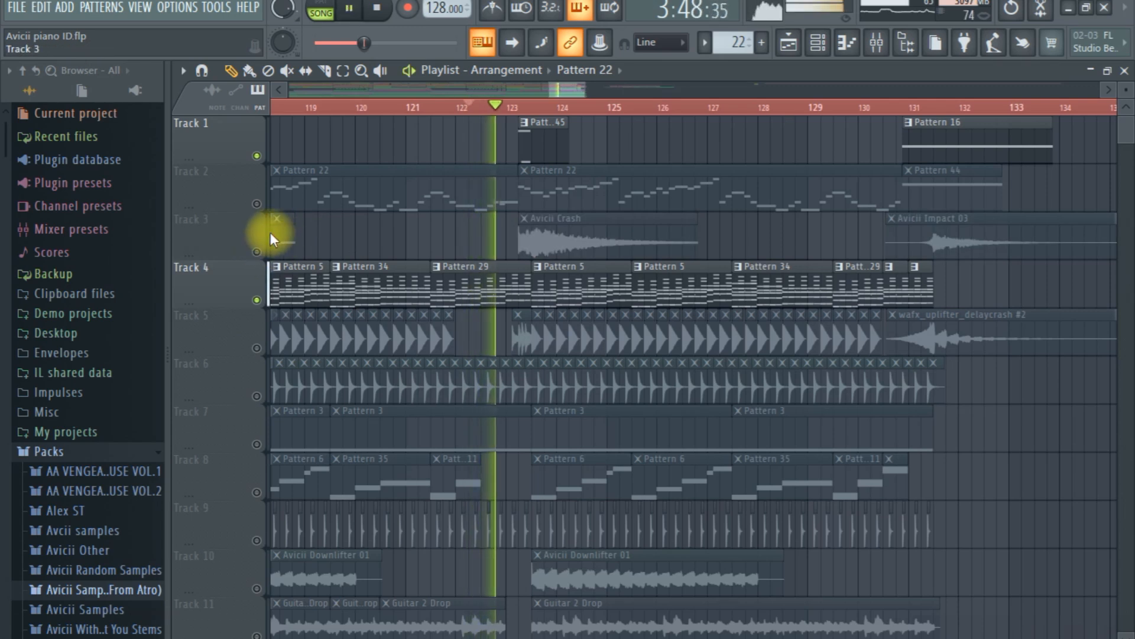
pyautogui.press('space')
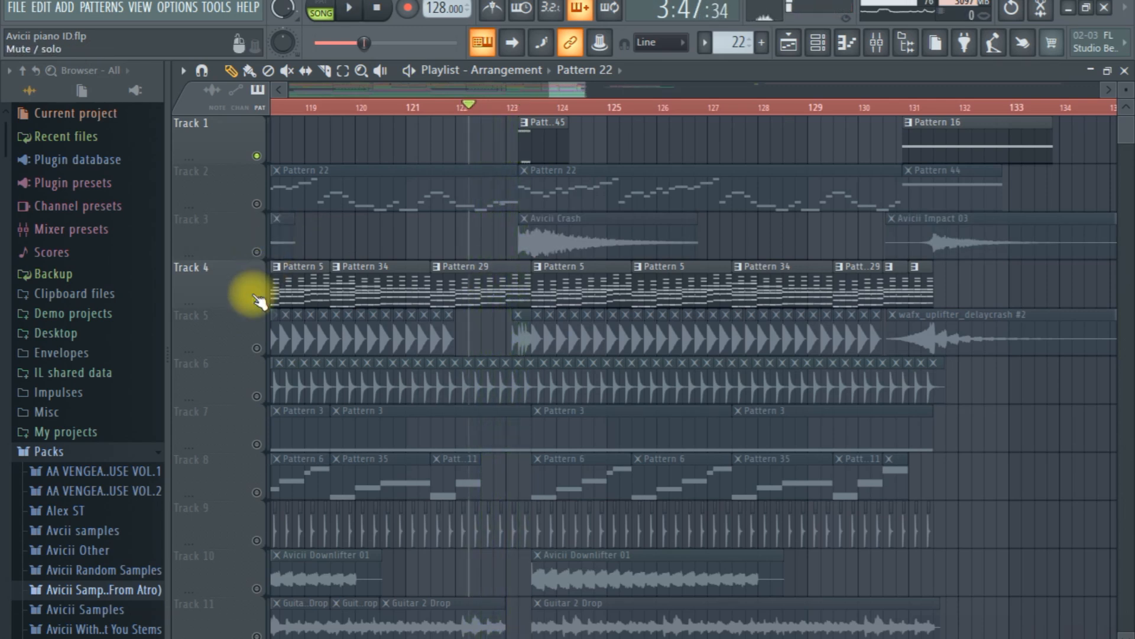
# Step: Mute Track 4, unmute the guitar clips on Tracks 11 and 12, and play them from bar 122
pyautogui.scroll(-2, 272, 456)
pyautogui.scroll(-1, 272, 455)
pyautogui.click(256, 540)
pyautogui.click(256, 588)
pyautogui.press('space')
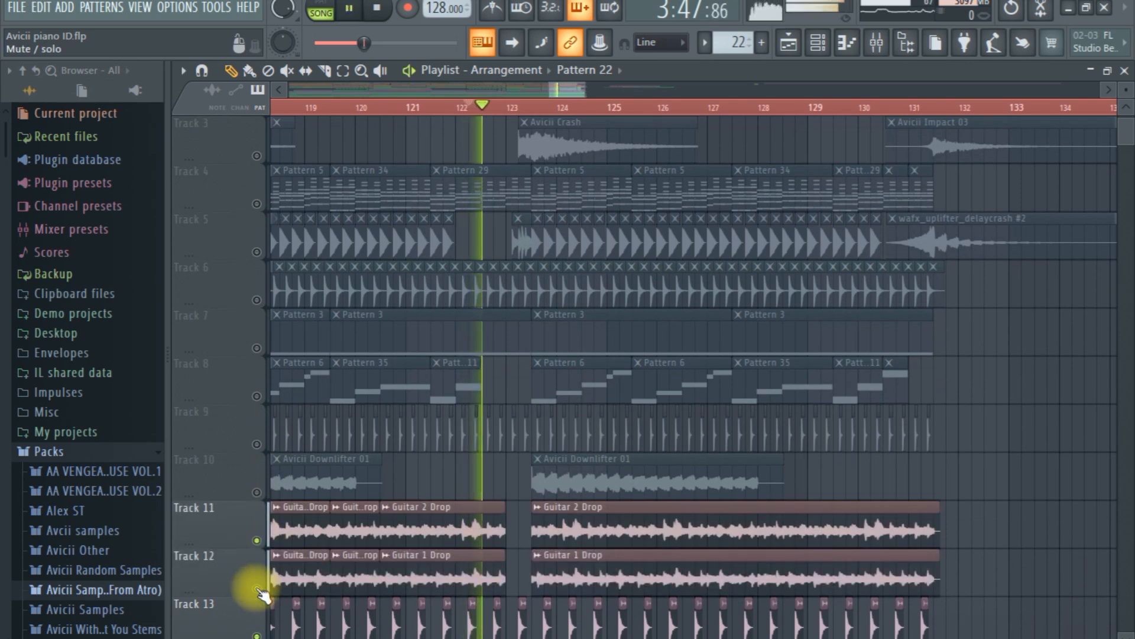
pyautogui.press('space')
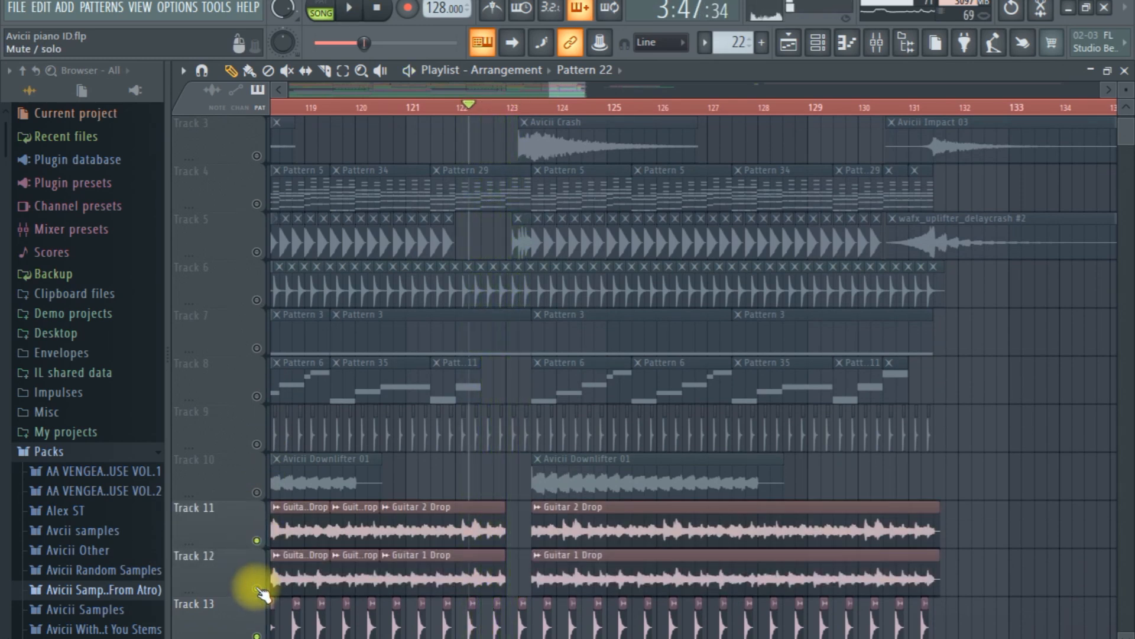
# Step: Mute guitar Tracks 11 and 12, unmute Track 2, and play its melody from bar 122
pyautogui.click(257, 540)
pyautogui.click(257, 588)
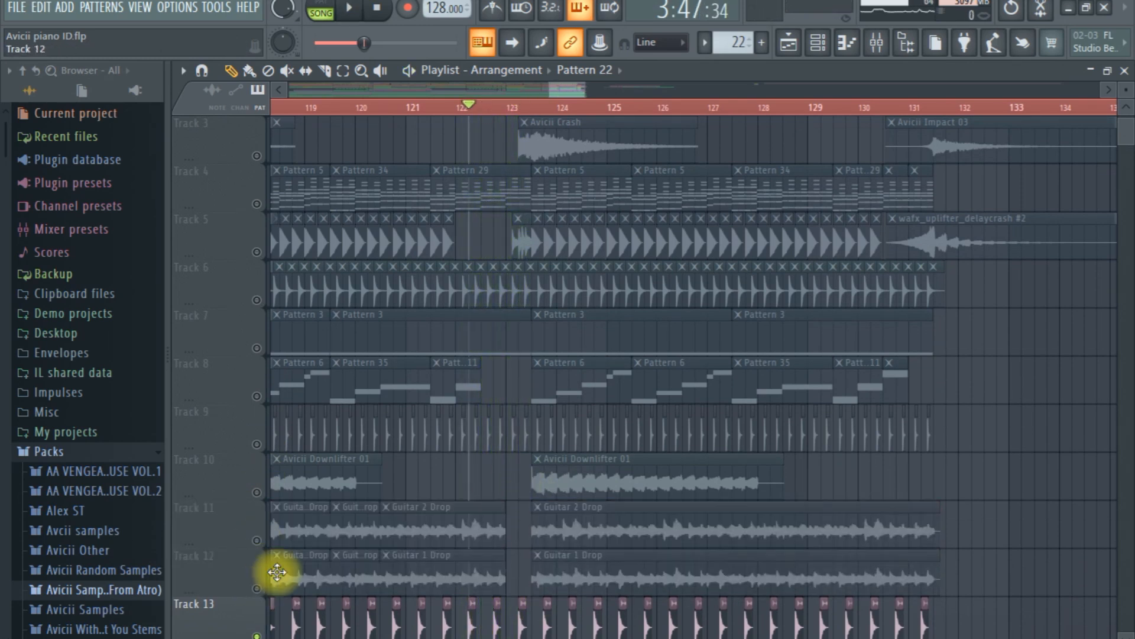
pyautogui.scroll(2, 271, 573)
pyautogui.click(257, 204)
pyautogui.press('space')
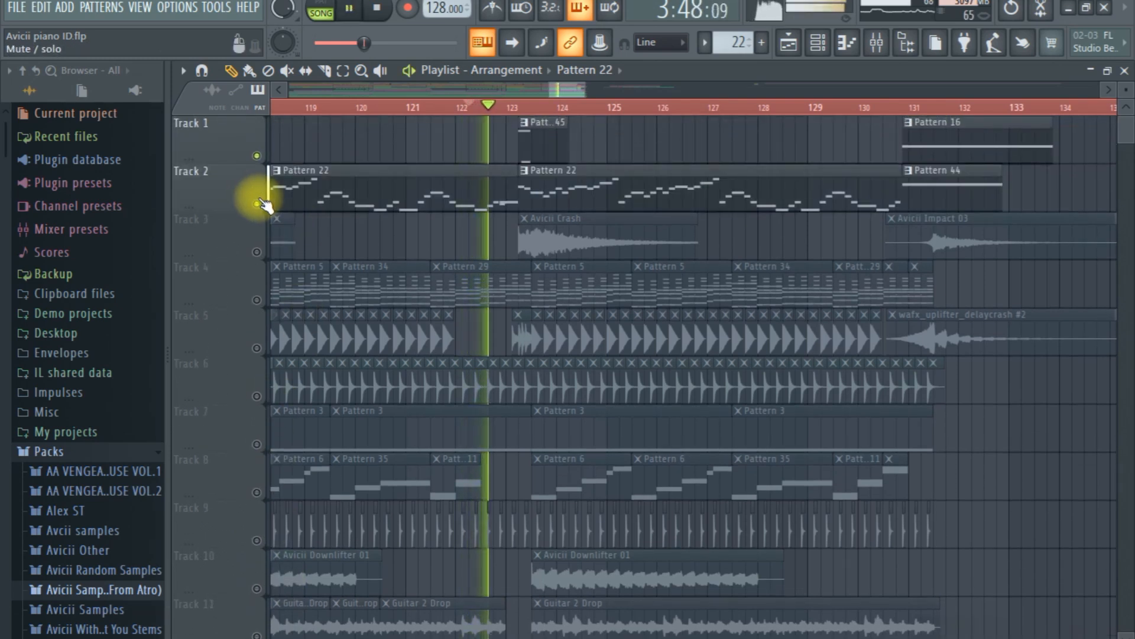
pyautogui.press('space')
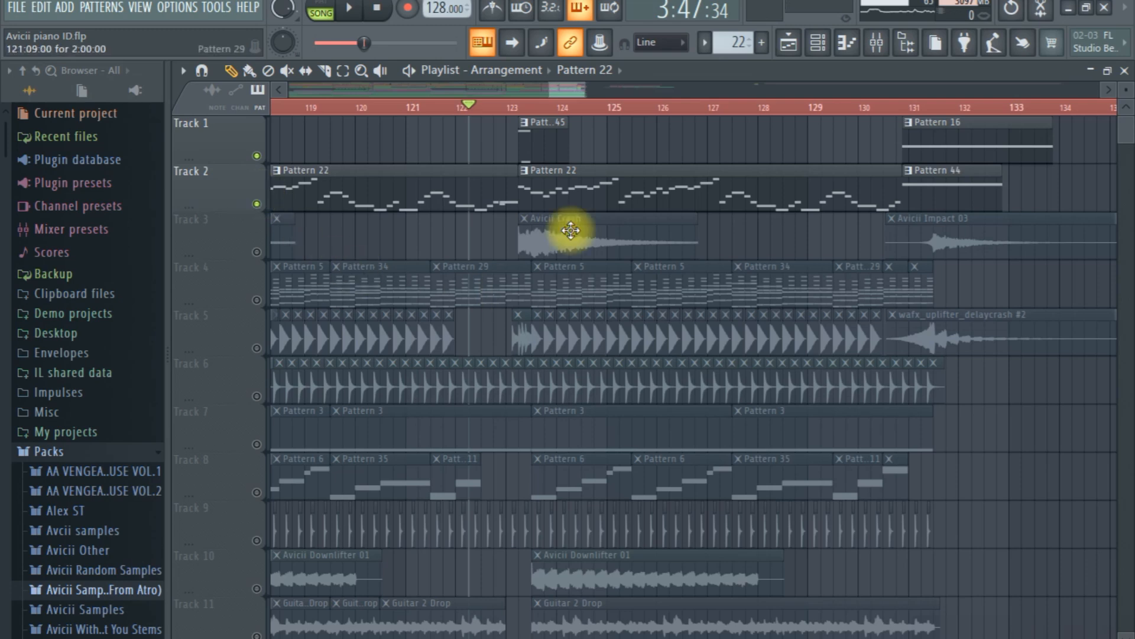
# Step: Set the playhead just before bar 123, re-enable all tracks, and play the start of the drop's second half
pyautogui.scroll(-7, 474, 253)
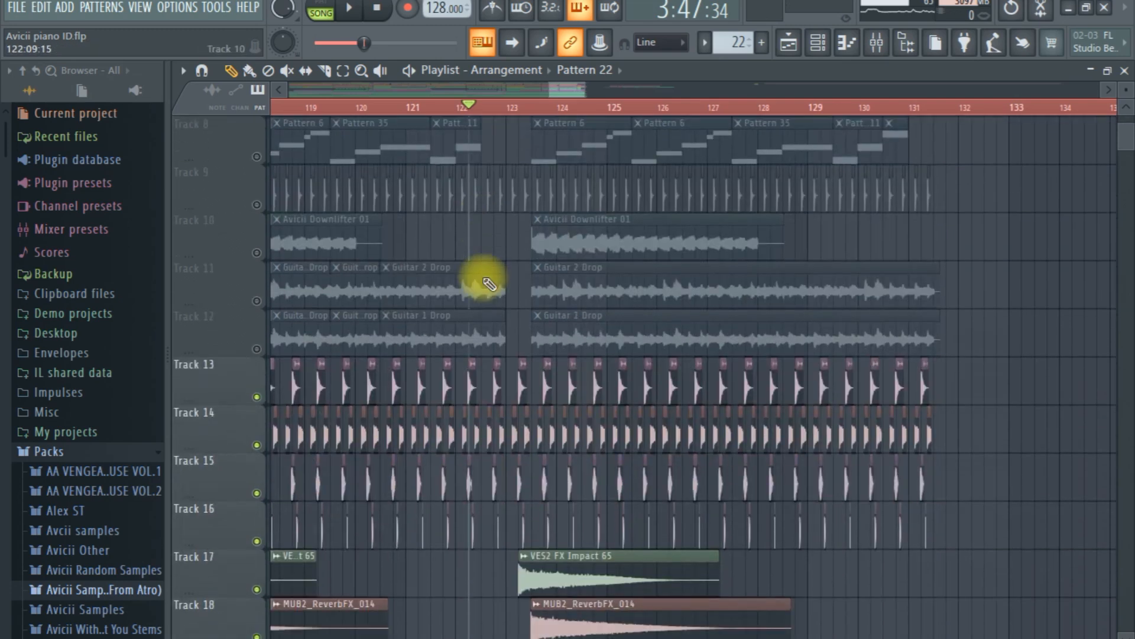
pyautogui.scroll(5, 497, 283)
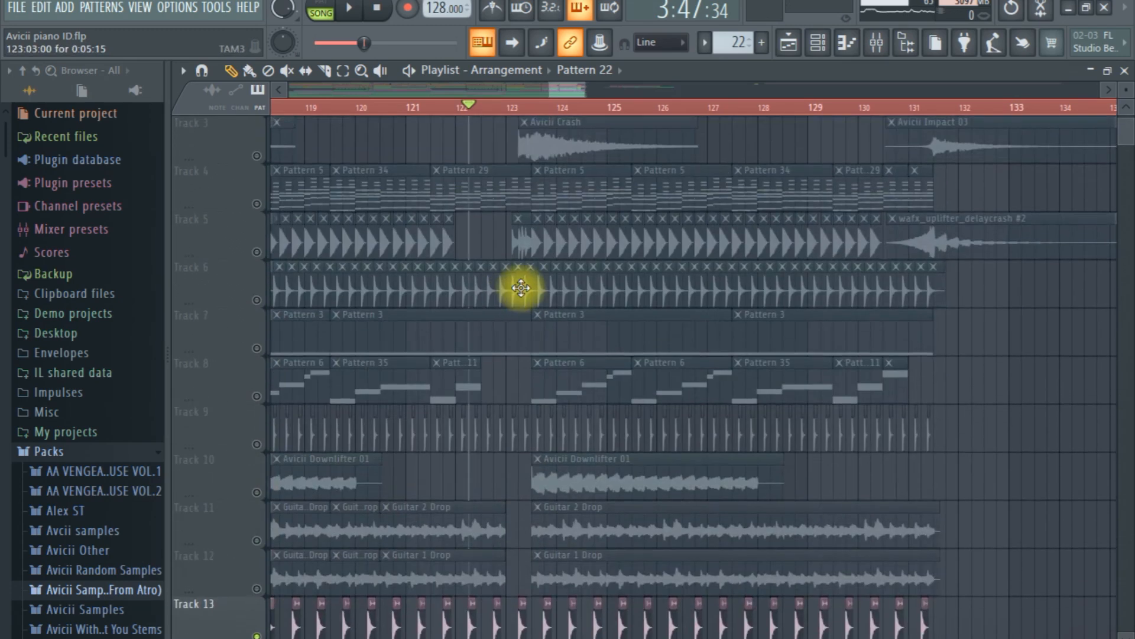
pyautogui.scroll(2, 528, 288)
pyautogui.click(511, 107)
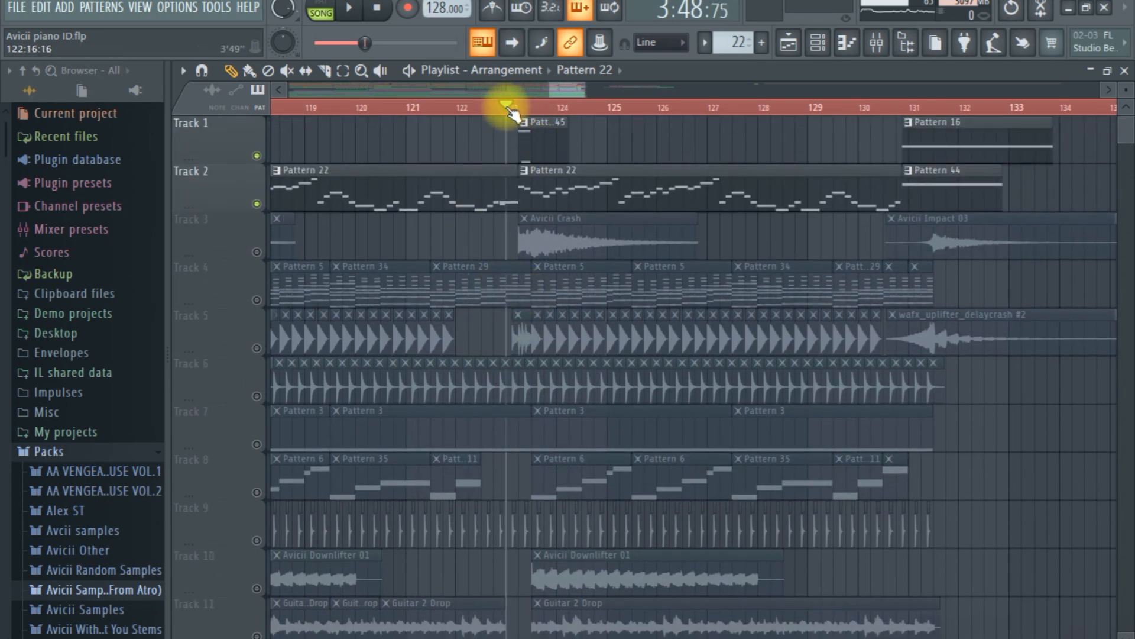
pyautogui.rightClick(258, 203)
pyautogui.hscroll(2, 562, 84)
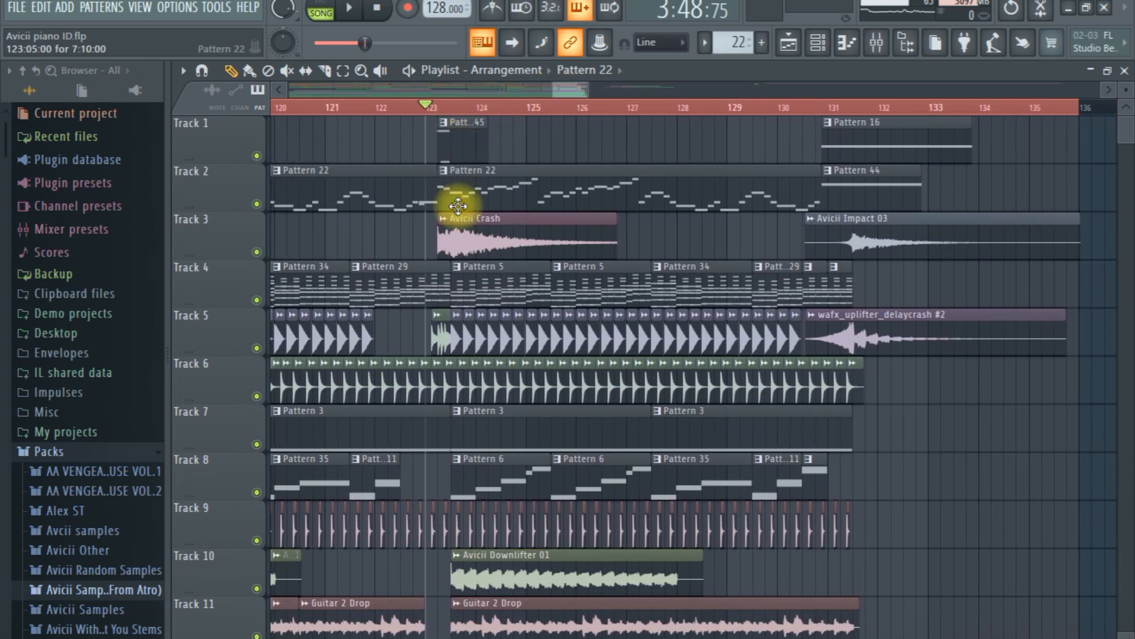
pyautogui.press('space')
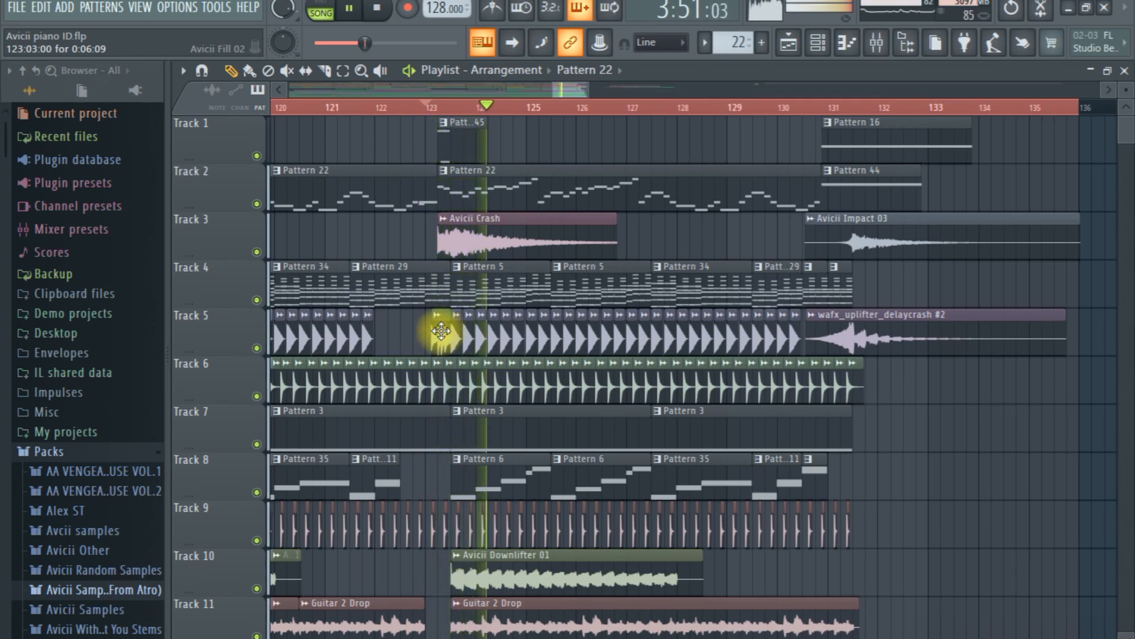
pyautogui.press('space')
# Step: Set the playhead between bars 122 and 123 and look over the tracks in the drop's second half
pyautogui.moveTo(577, 85); pyautogui.dragTo(580, 86)
pyautogui.click(341, 107)
pyautogui.scroll(-4, 717, 479)
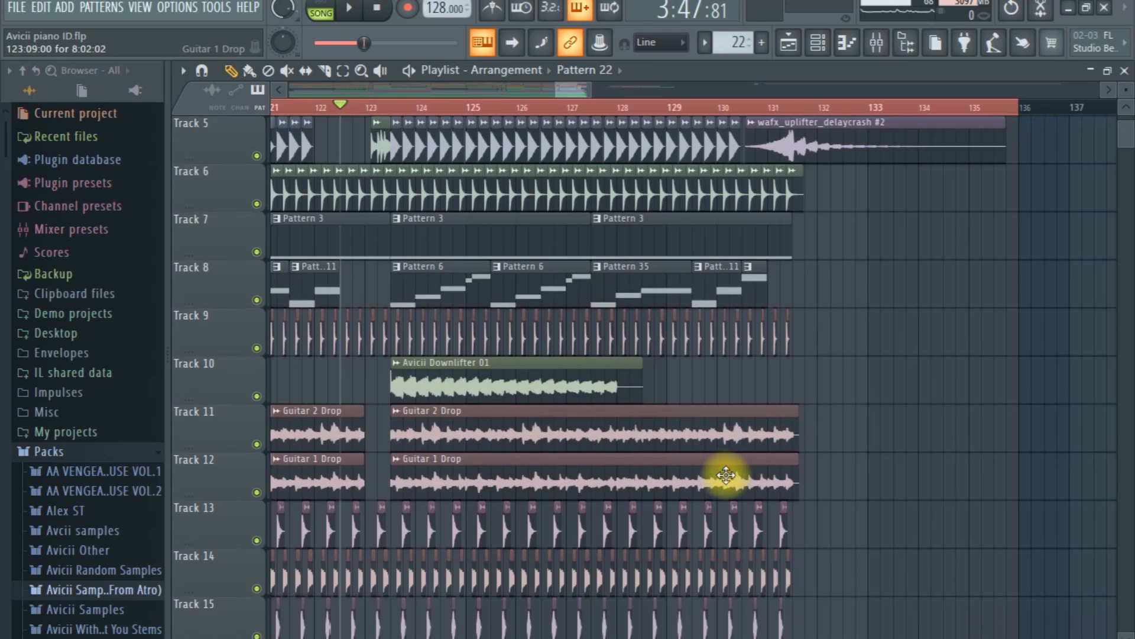
pyautogui.scroll(-1, 1059, 494)
pyautogui.scroll(3, 1049, 474)
pyautogui.scroll(2, 1091, 488)
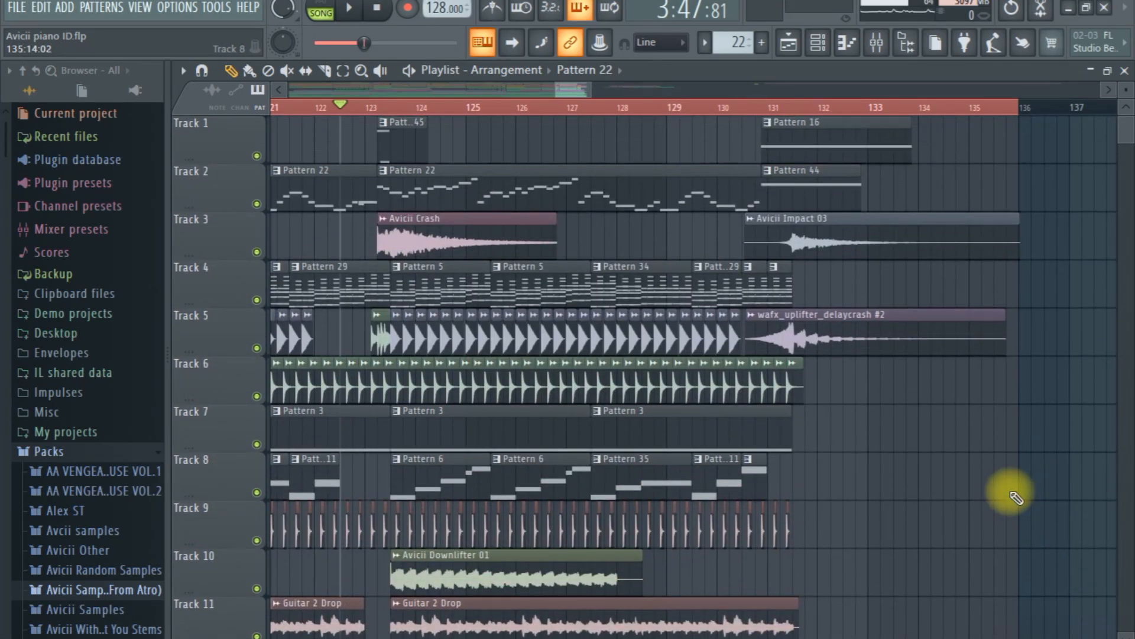
# Step: Play the end of the final drop from between bars 129 and 130, and stop playback
pyautogui.click(705, 107)
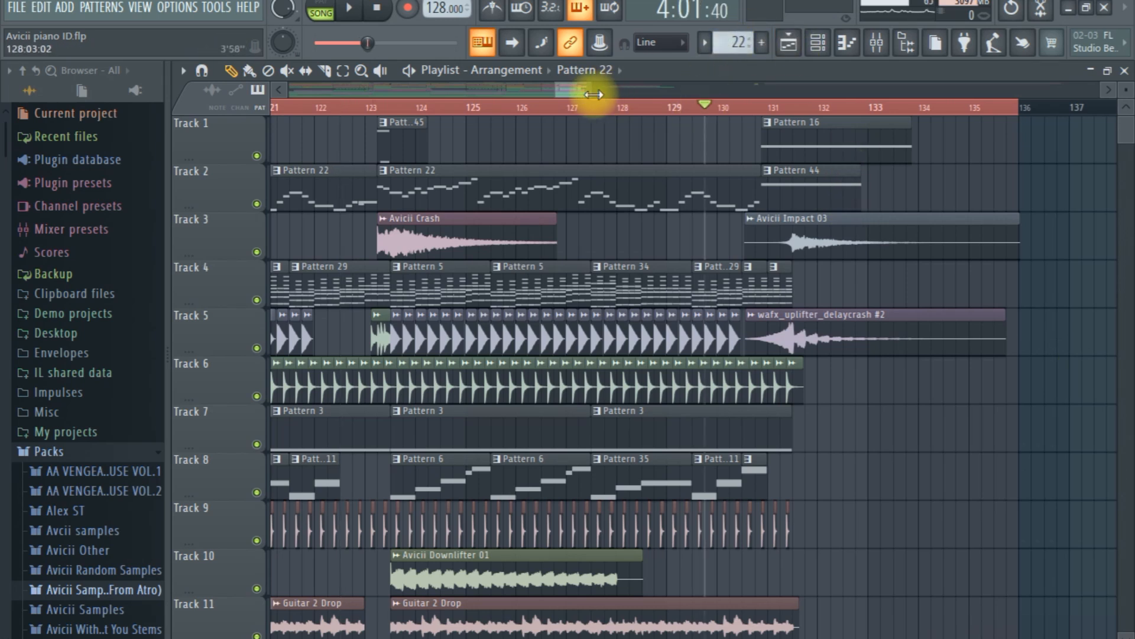
pyautogui.moveTo(580, 90); pyautogui.dragTo(590, 89)
pyautogui.press('space')
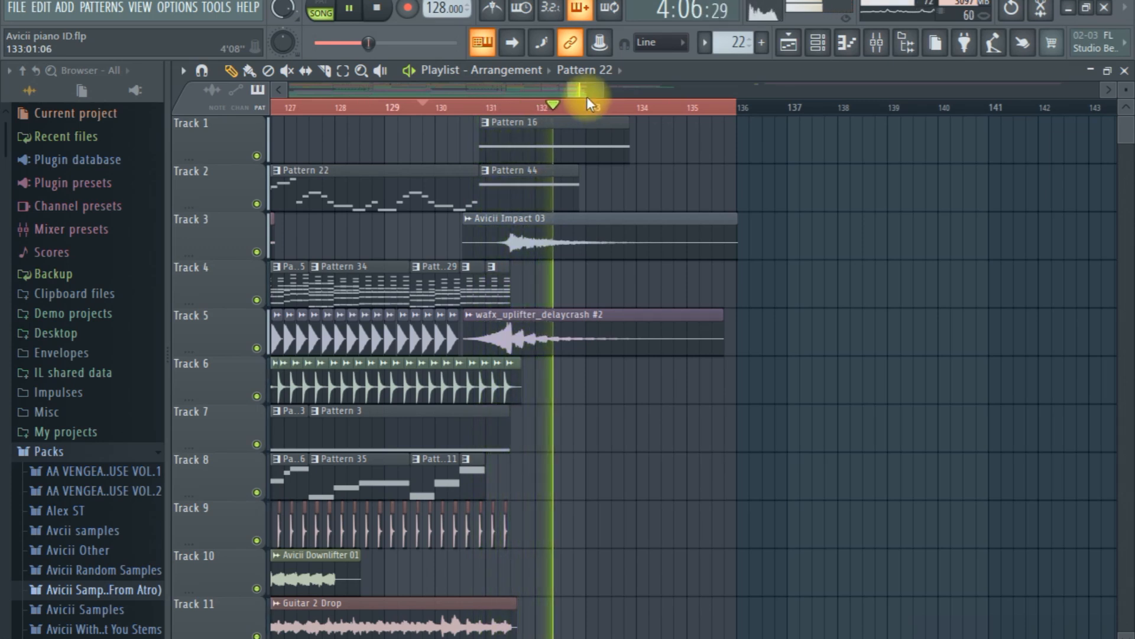
pyautogui.press('space')
# Step: Open Track 2's Pattern 44 in the piano roll and play it on its own in pattern mode
pyautogui.doubleClick(503, 194)
pyautogui.click(332, 8)
pyautogui.press('space')
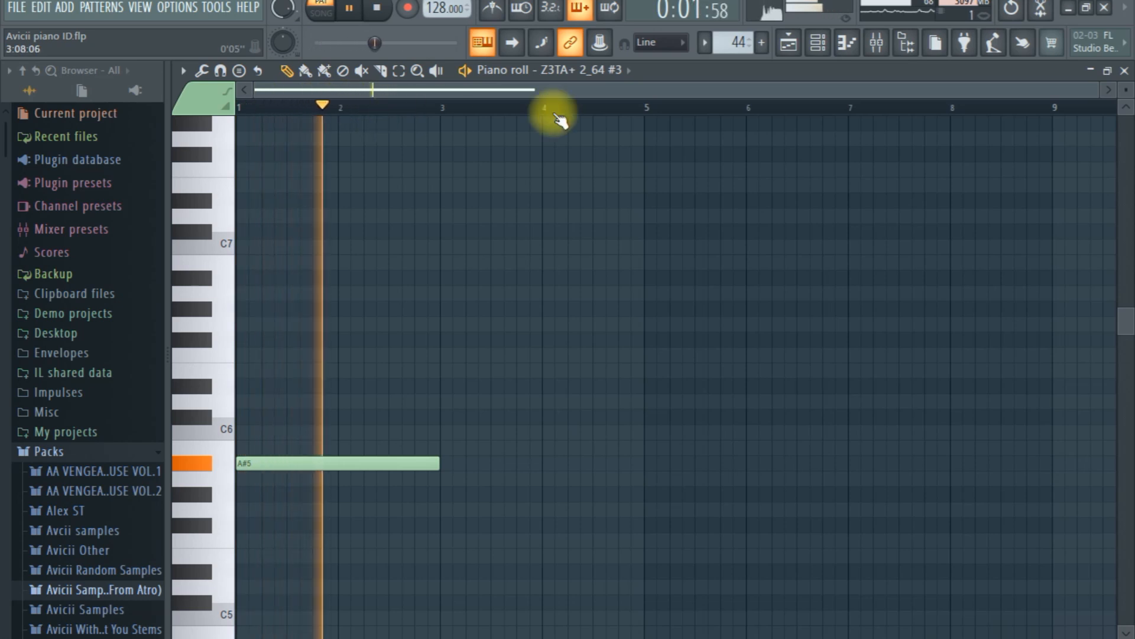
# Step: Open Track 1's Pattern 16 in the piano roll, play it on its own, and return to the playlist with playback stopped
pyautogui.click(788, 42)
pyautogui.doubleClick(530, 133)
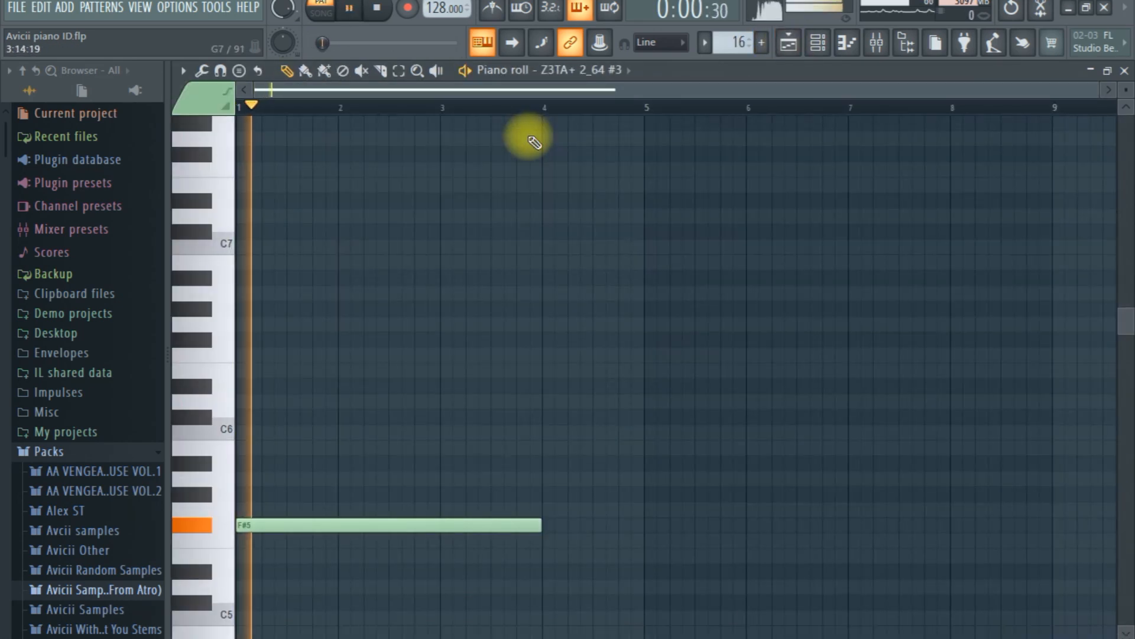
pyautogui.click(788, 42)
pyautogui.press('space')
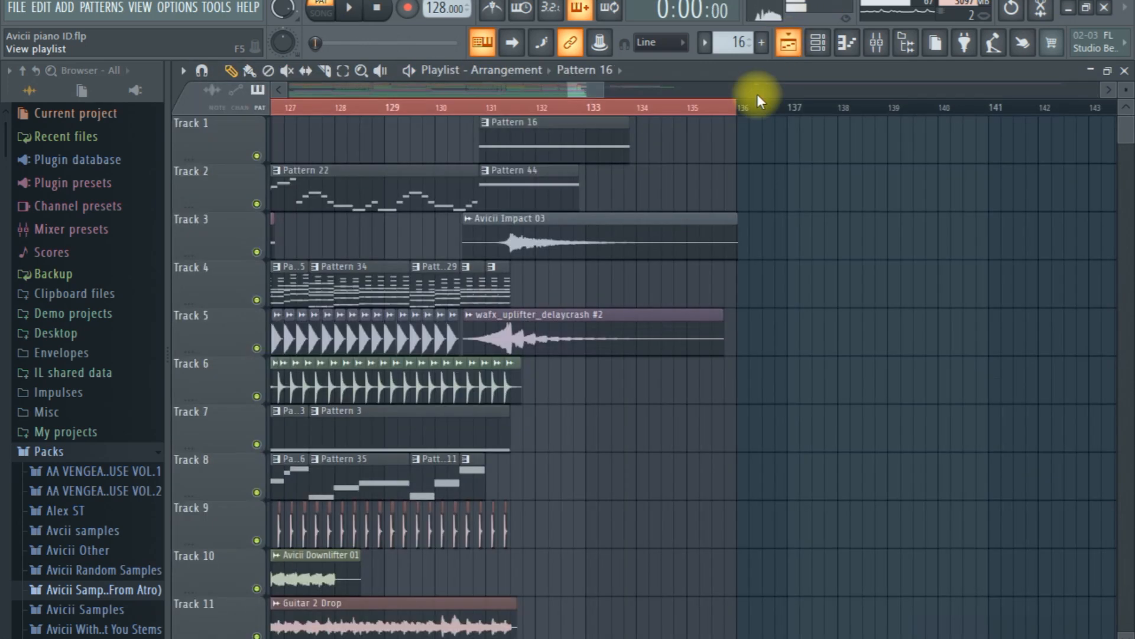
# Step: Play the track's ending in song mode from within bar 130, stop playback, and look over the lower tracks
pyautogui.press('space')
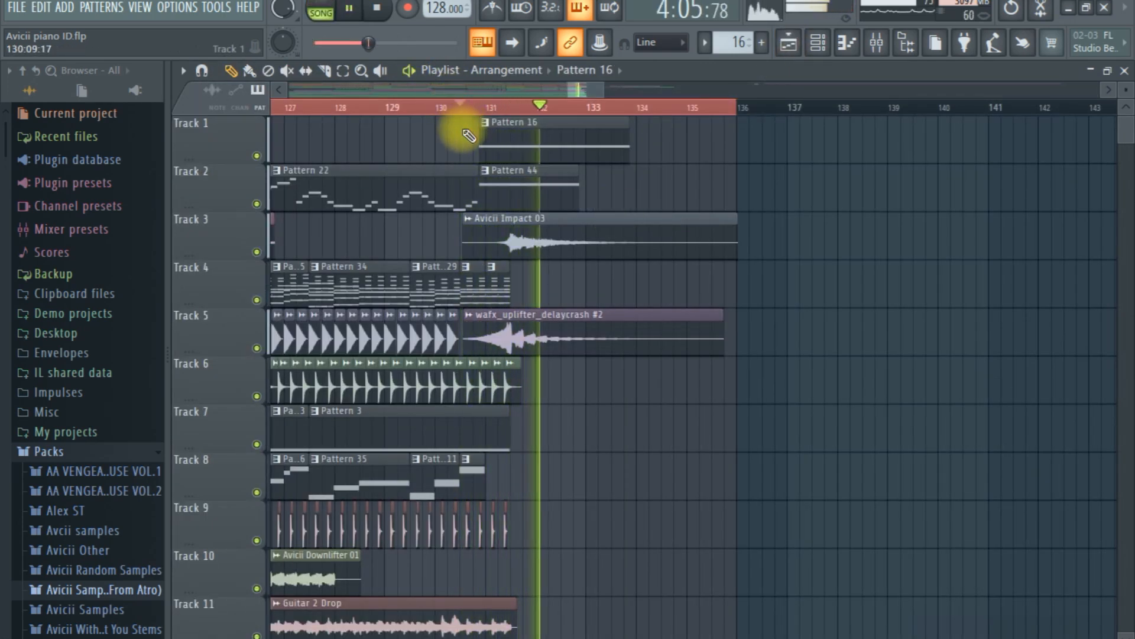
pyautogui.press('space')
pyautogui.scroll(-15, 665, 406)
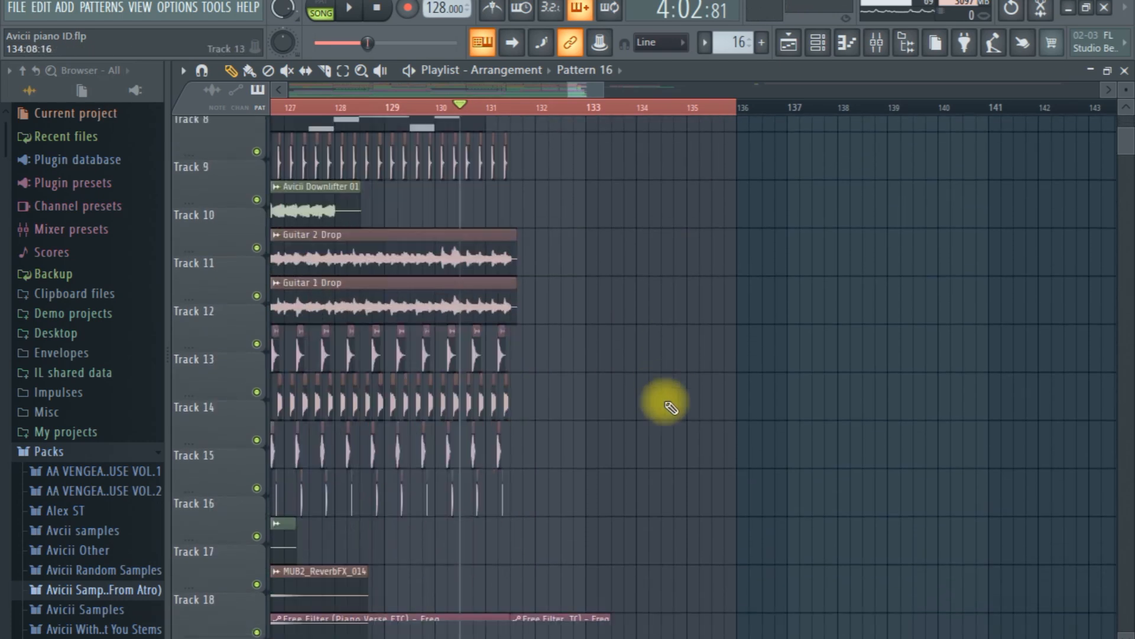
pyautogui.scroll(15, 964, 330)
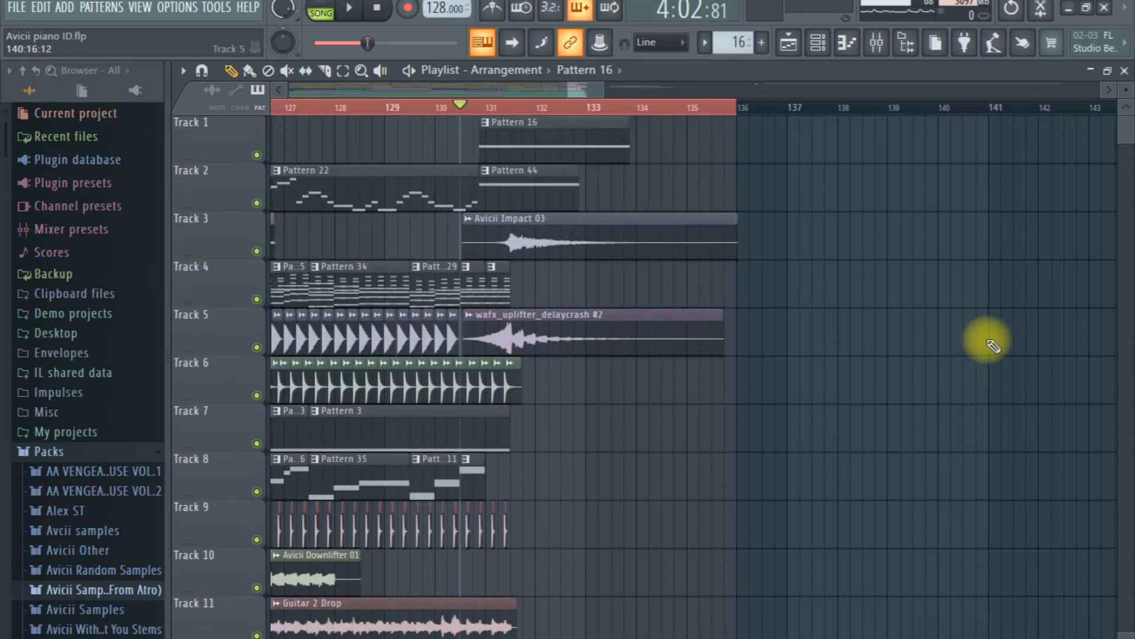
# Step: Mute Track 2, play the ending from bar 130 without it, stop playback, and unmute the track
pyautogui.click(256, 204)
pyautogui.press('space')
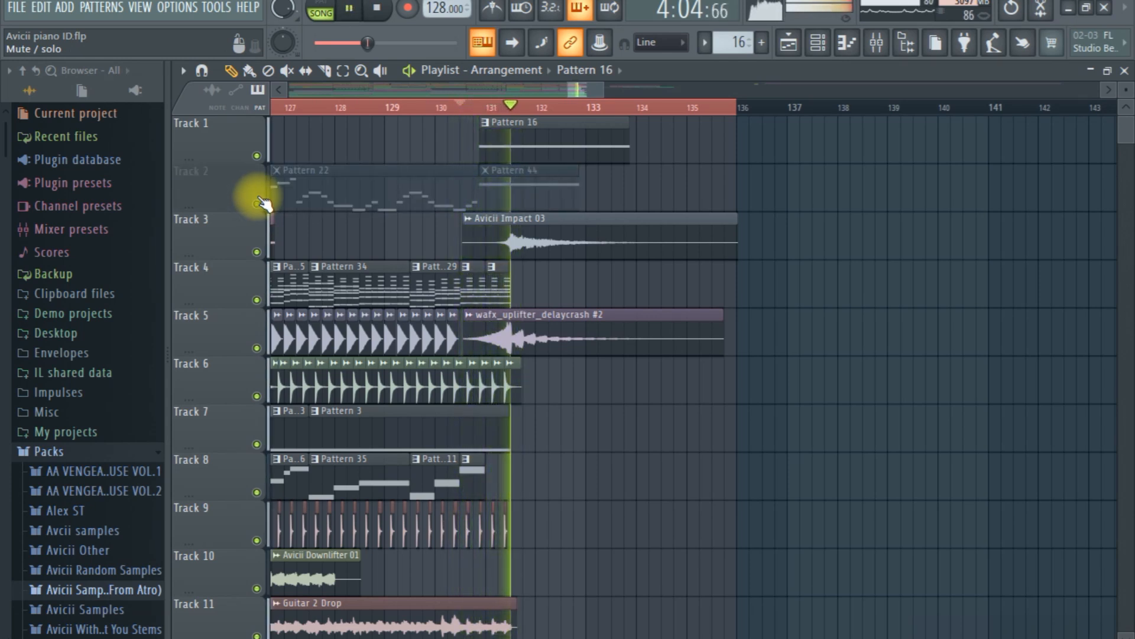
pyautogui.press('space')
pyautogui.click(258, 202)
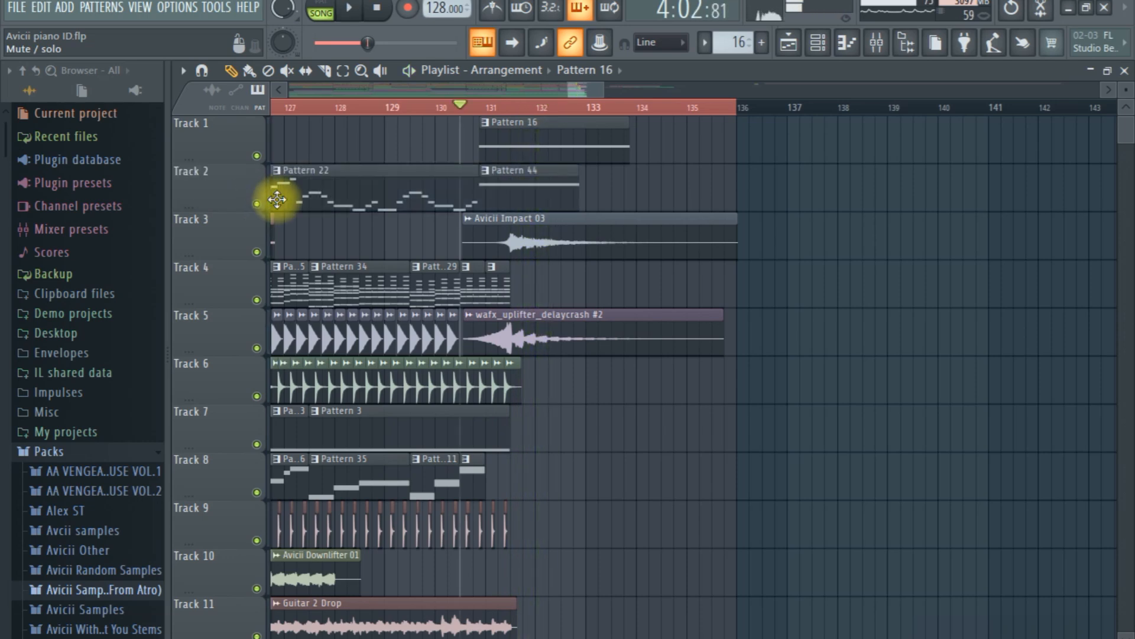
# Step: Look over the final drop's lower tracks and automation clips between bars 117 and 133
pyautogui.moveTo(563, 94); pyautogui.dragTo(559, 93)
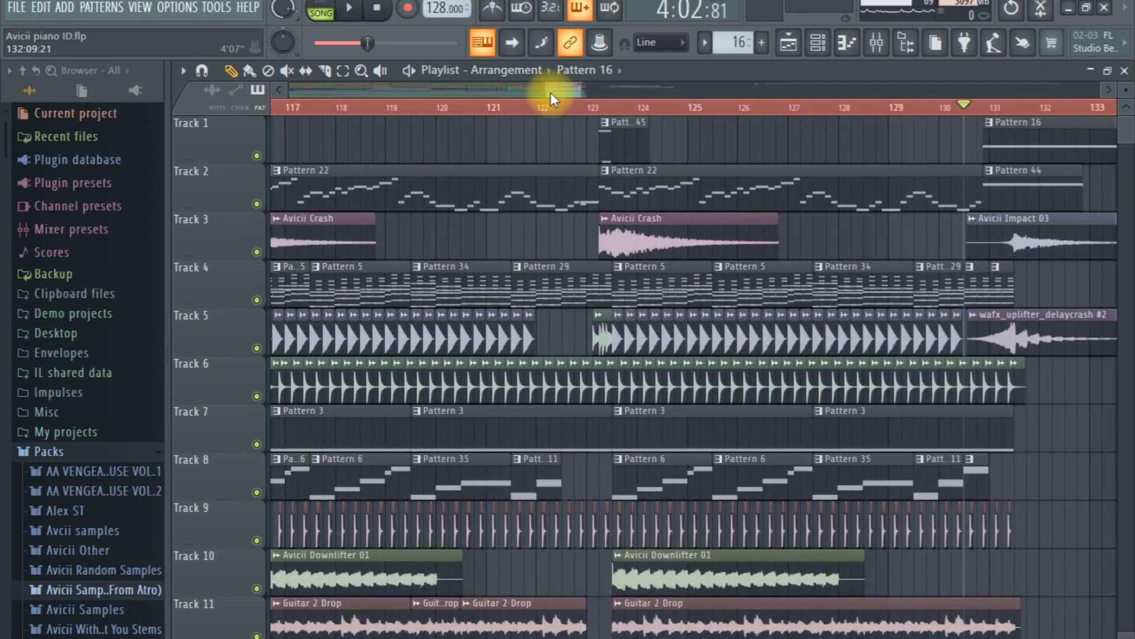
pyautogui.scroll(-3, 739, 393)
pyautogui.scroll(-7, 741, 399)
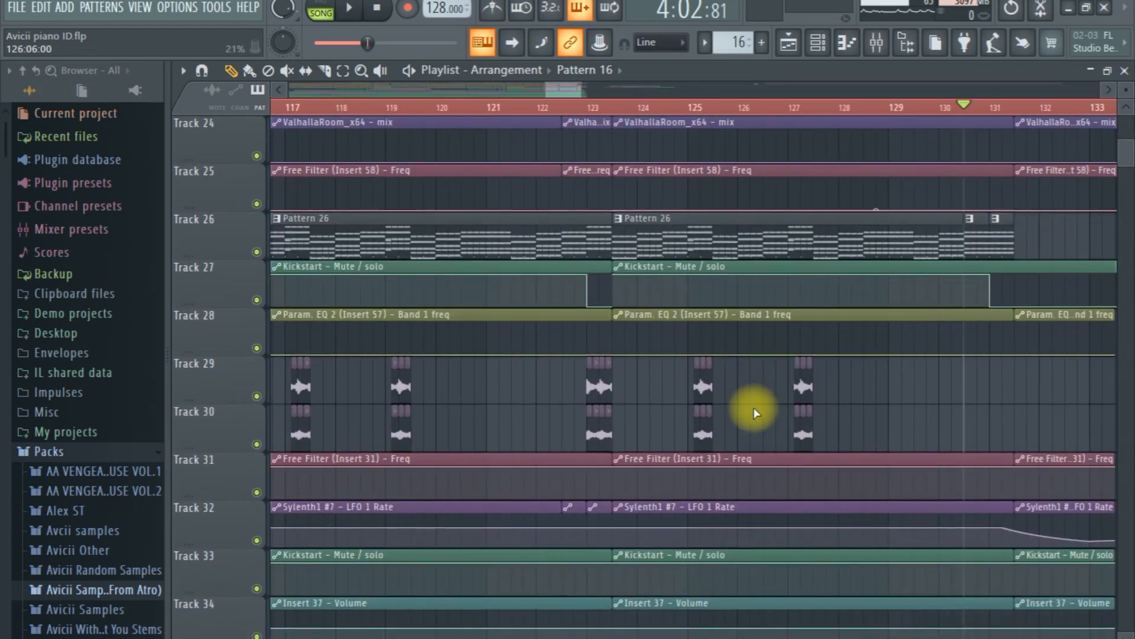
pyautogui.scroll(-3, 754, 408)
# Step: Show the whole arrangement from bar 1 to bar 133, starting at Track 1
pyautogui.moveTo(1127, 155); pyautogui.dragTo(1123, 112)
pyautogui.moveTo(546, 89); pyautogui.dragTo(168, 88)
pyautogui.moveTo(578, 90); pyautogui.dragTo(586, 115)
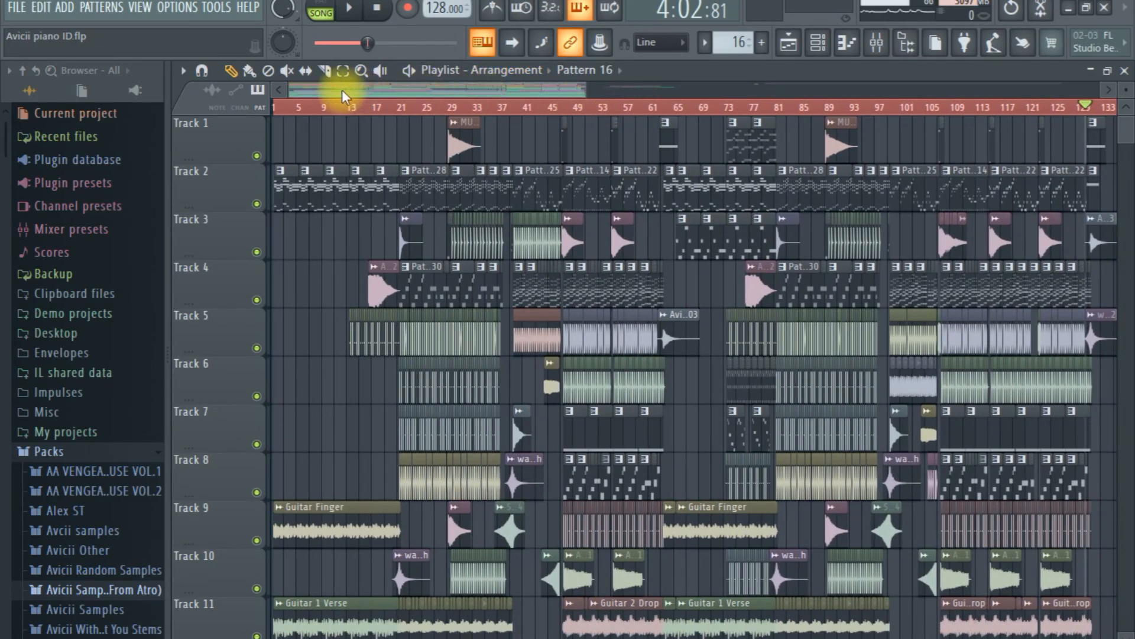
pyautogui.moveTo(287, 89); pyautogui.dragTo(17, 123)
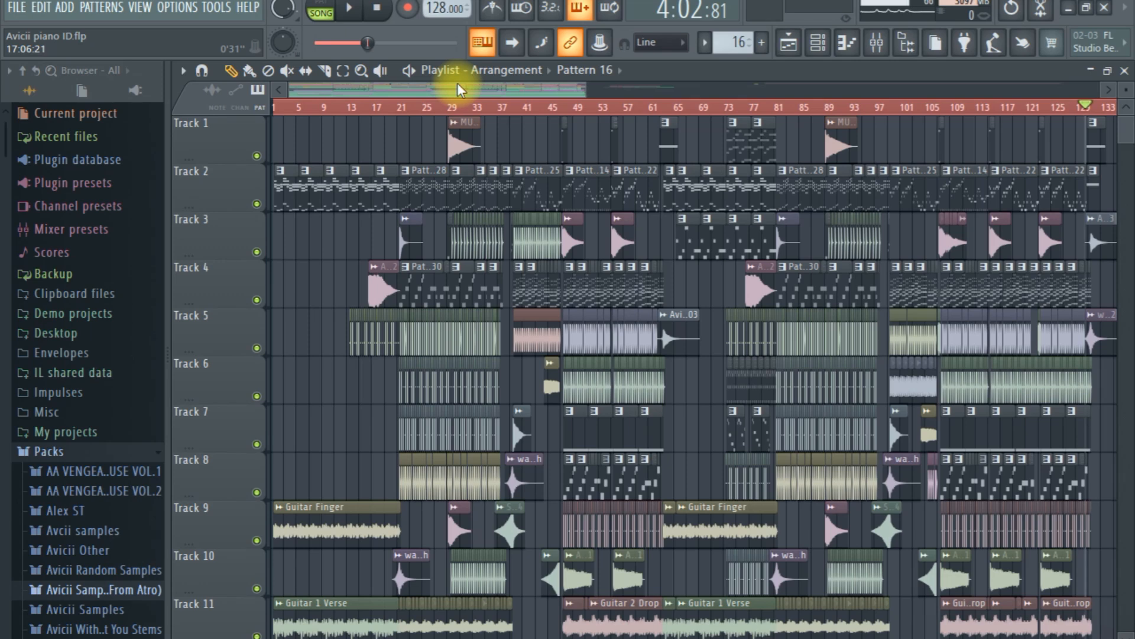
pyautogui.moveTo(585, 90); pyautogui.dragTo(564, 94)
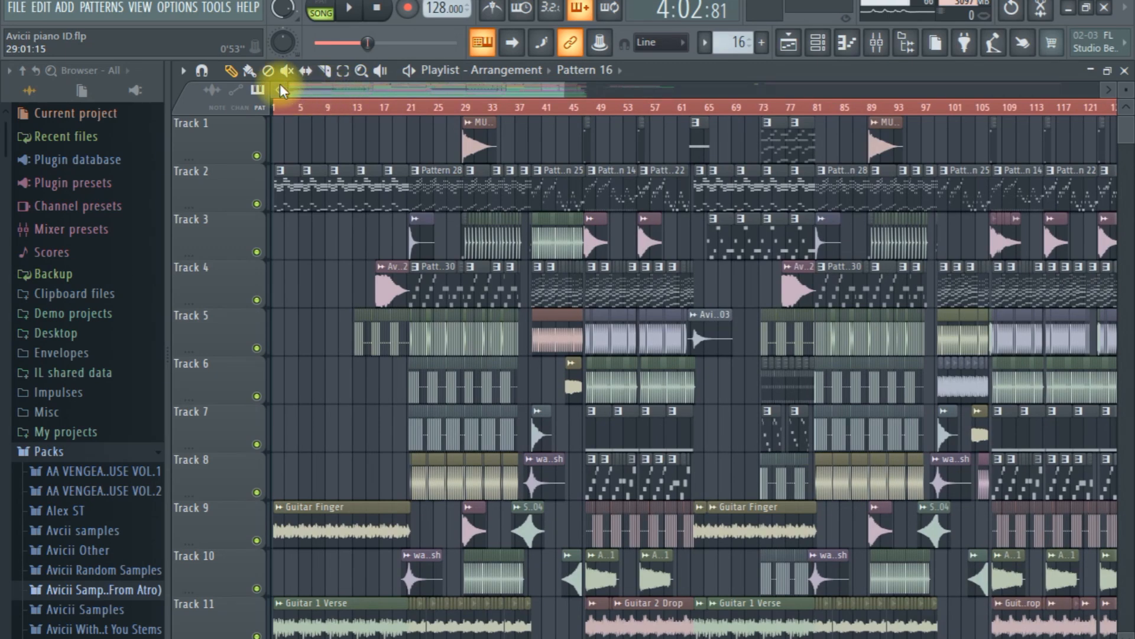
pyautogui.moveTo(293, 88); pyautogui.dragTo(253, 89)
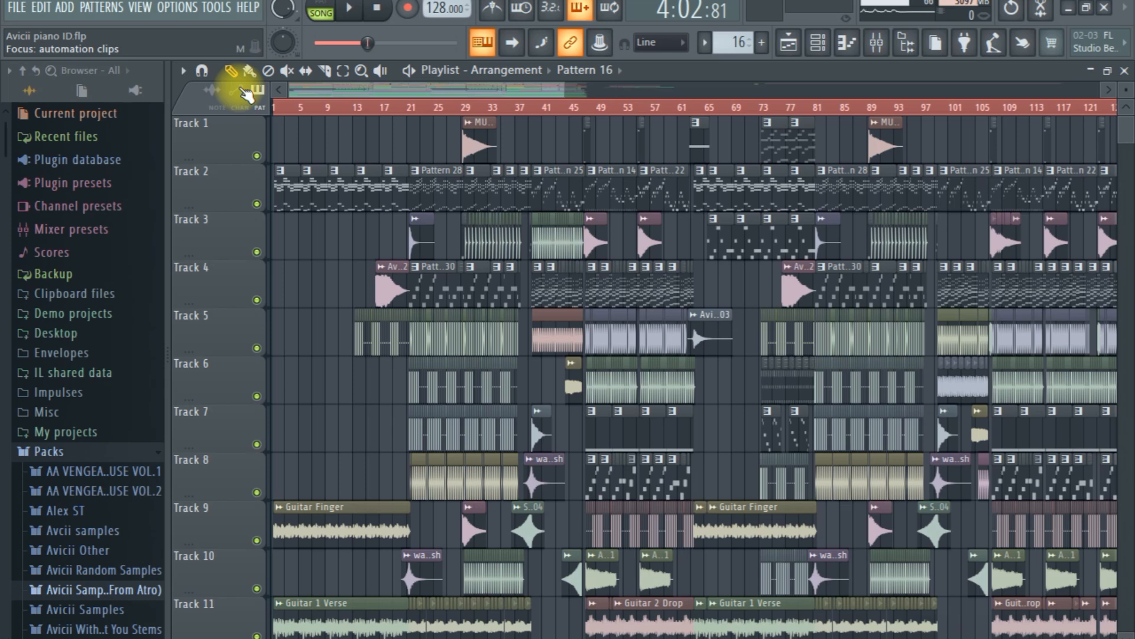
pyautogui.moveTo(562, 87); pyautogui.dragTo(583, 97)
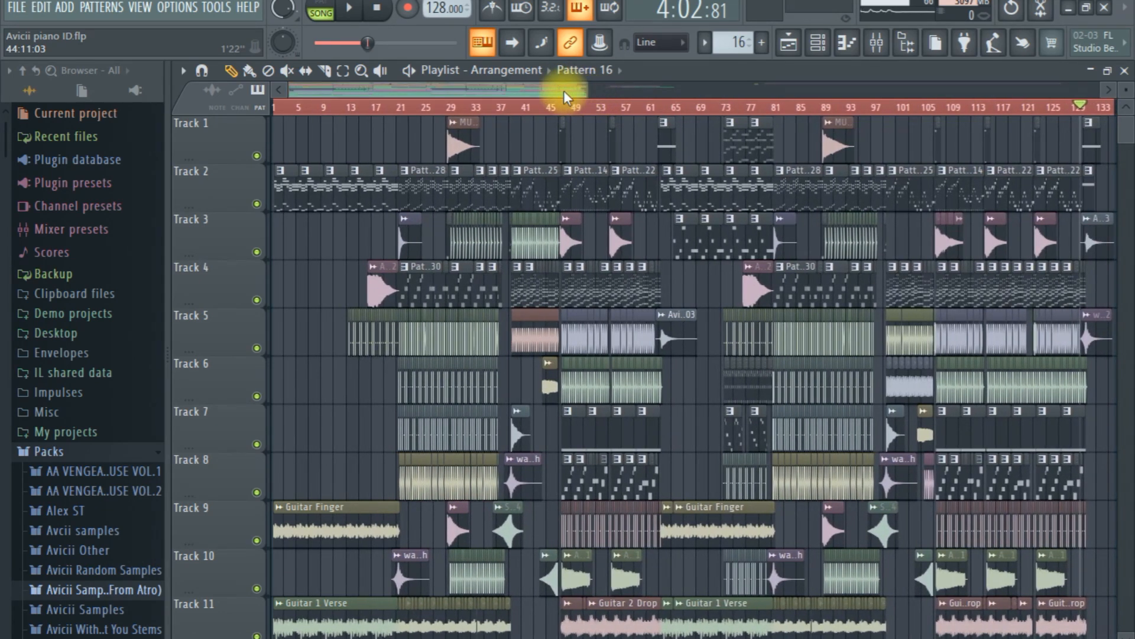
pyautogui.moveTo(584, 87); pyautogui.dragTo(583, 89)
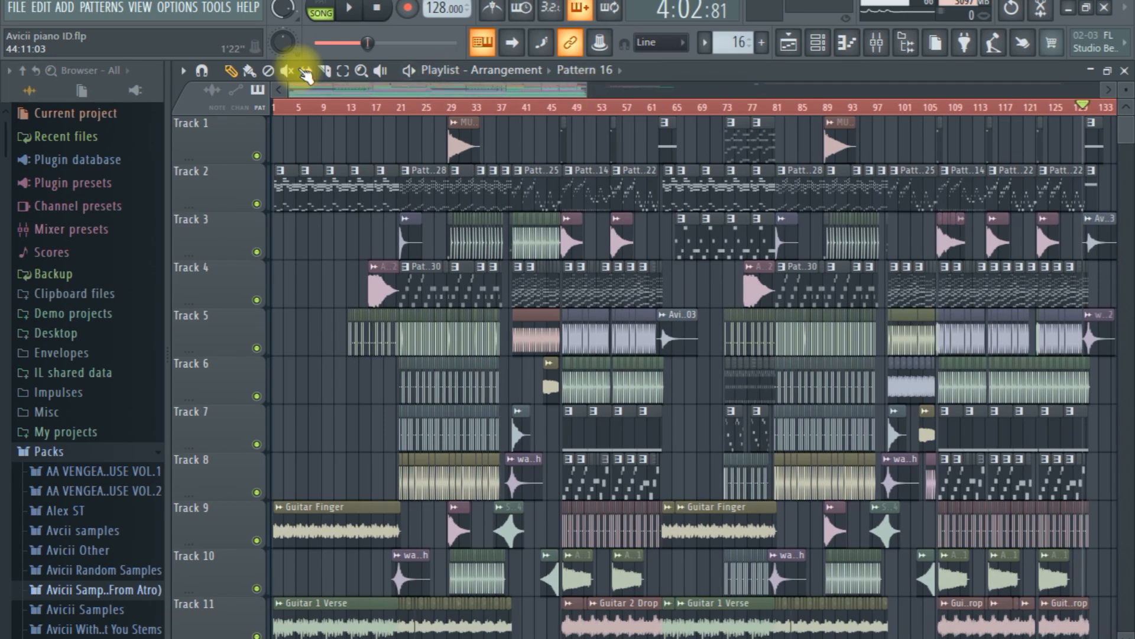
pyautogui.moveTo(290, 83); pyautogui.dragTo(292, 83)
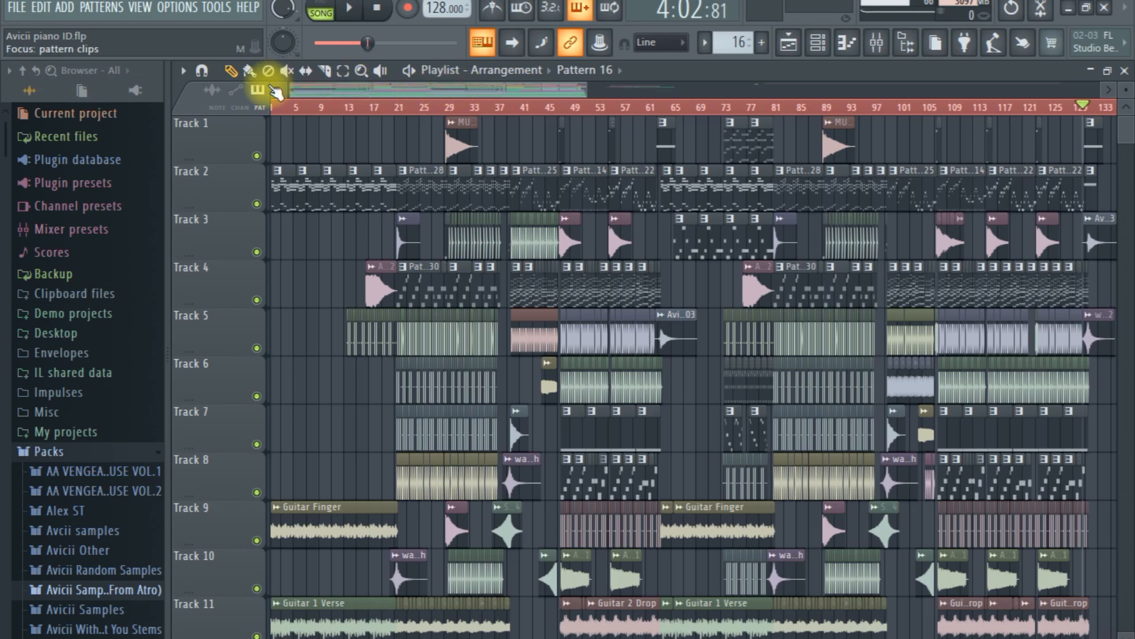
pyautogui.moveTo(292, 88); pyautogui.dragTo(292, 88)
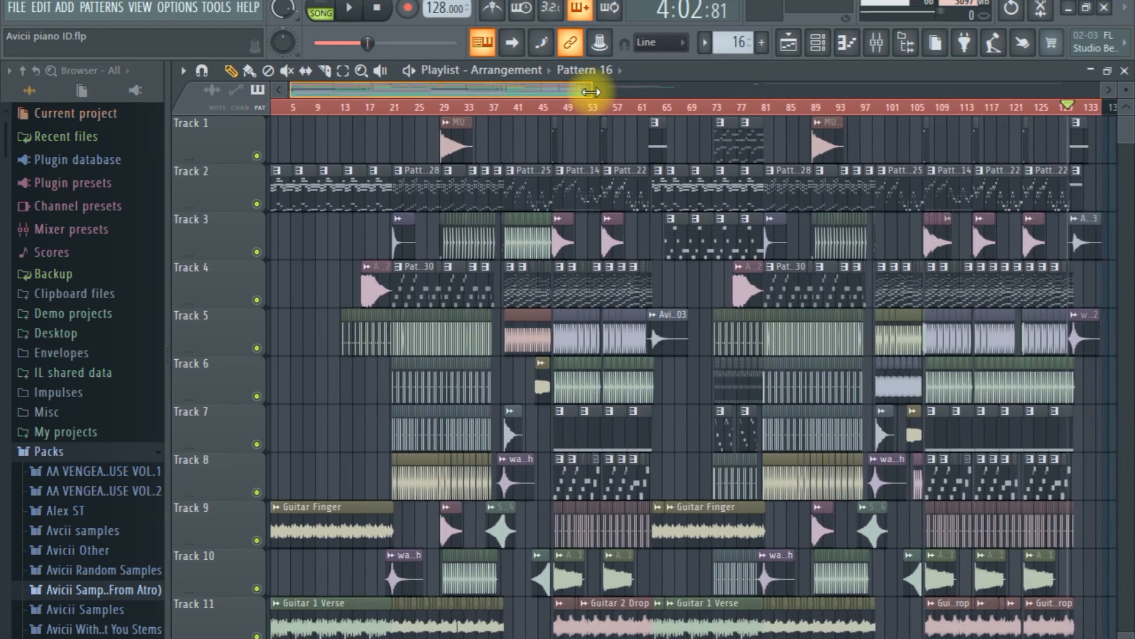